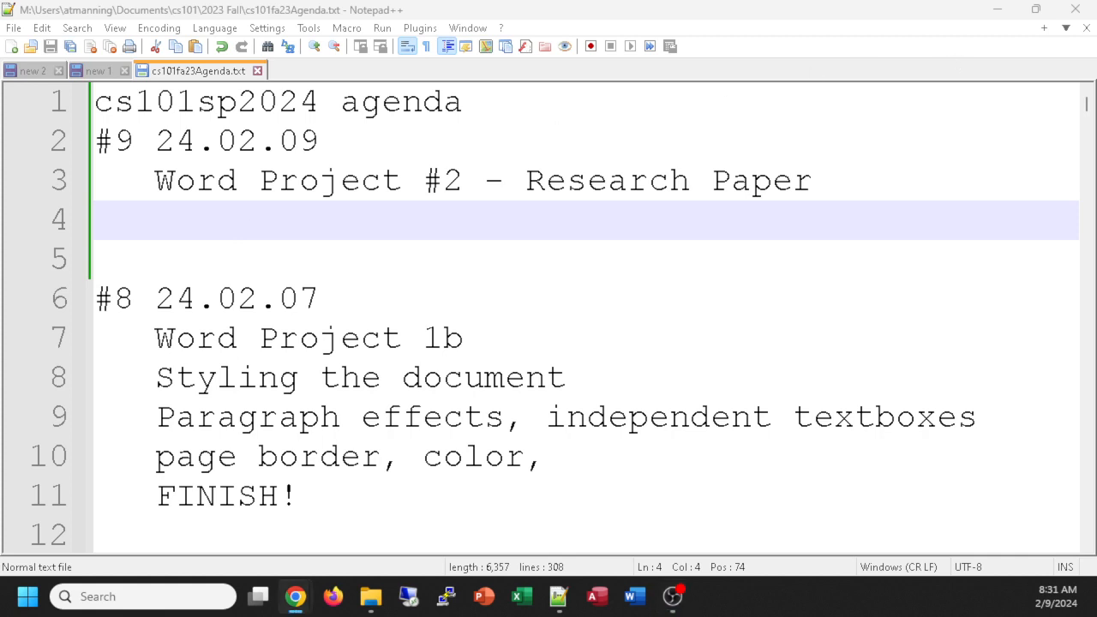
# Examine the textbook's MLA documentation guidelines and annotated sample research paper in VitalSource Bookshelf, and return to the class agenda.
pyautogui.moveTo(377, 142); pyautogui.dragTo(263, 8)
pyautogui.scroll(-5, 506, 205)
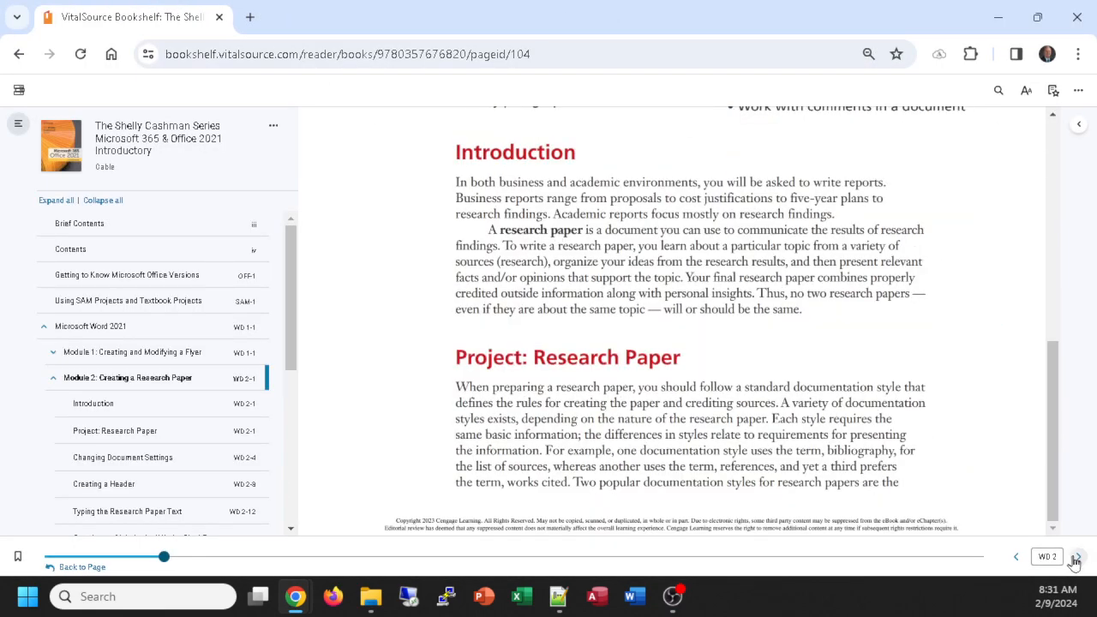
pyautogui.click(1078, 556)
pyautogui.scroll(-4, 746, 330)
pyautogui.scroll(-4, 745, 331)
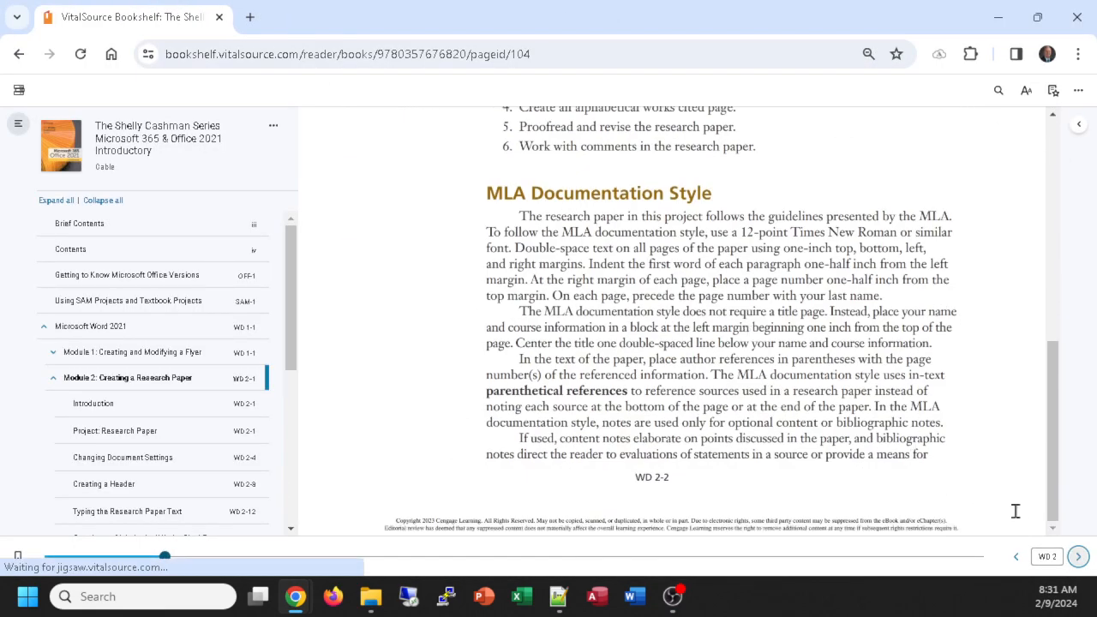
pyautogui.click(1078, 556)
pyautogui.scroll(-5, 825, 355)
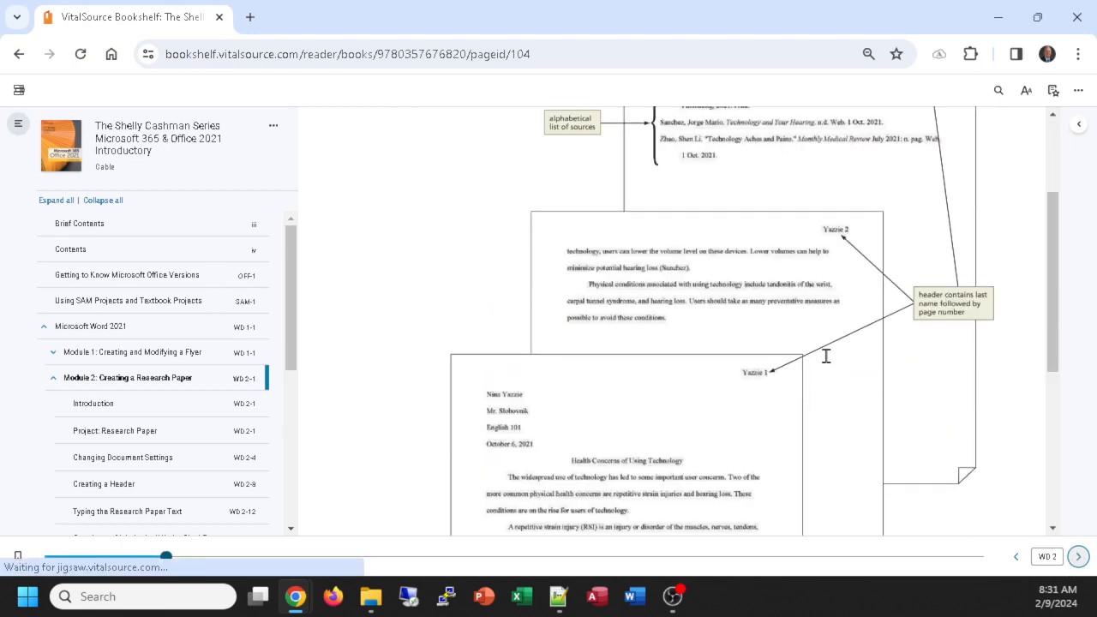
pyautogui.scroll(-1, 705, 301)
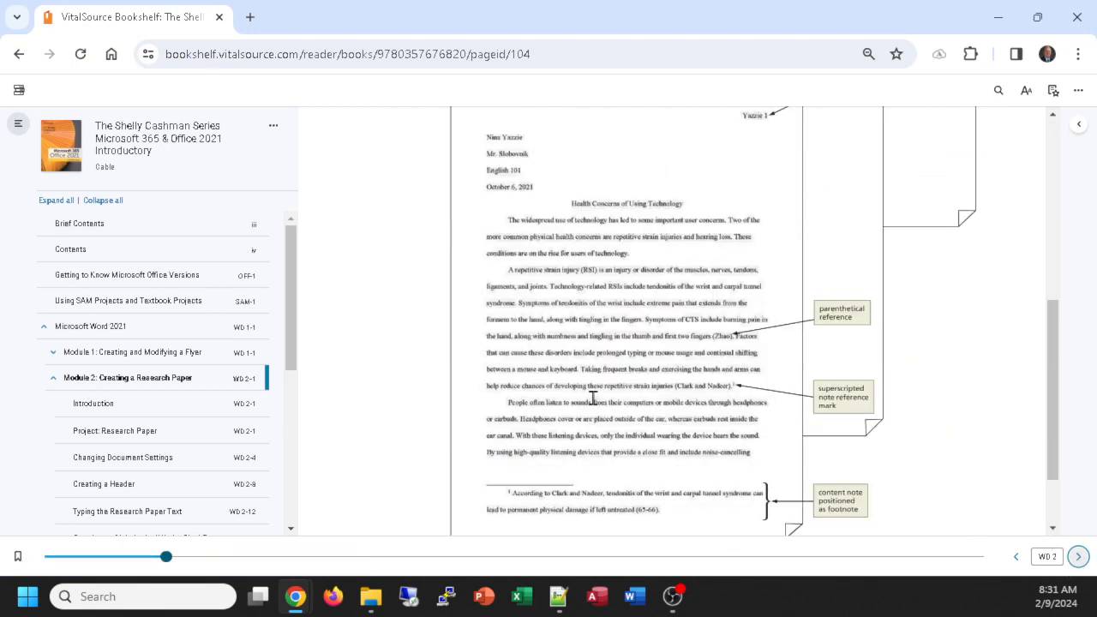
pyautogui.scroll(3, 545, 325)
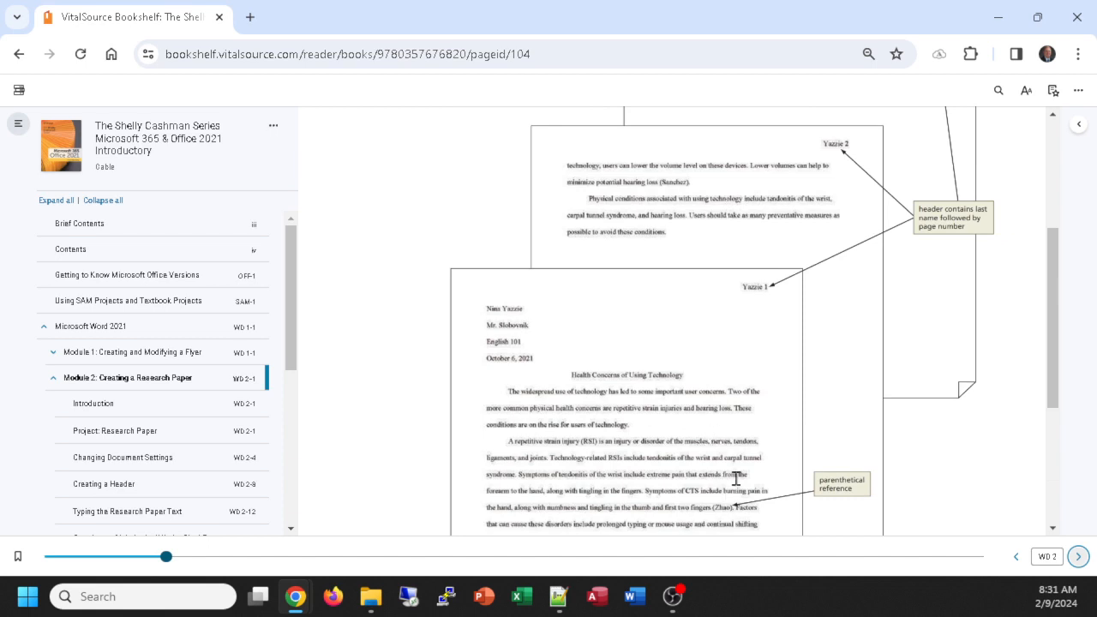
pyautogui.scroll(-2, 730, 467)
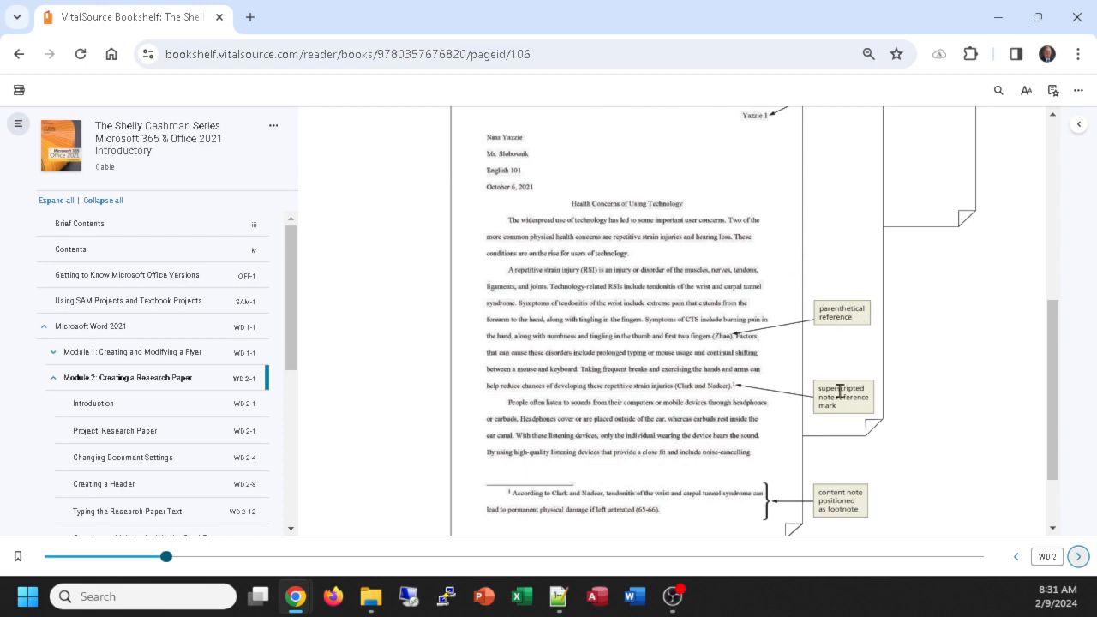
pyautogui.scroll(2, 865, 504)
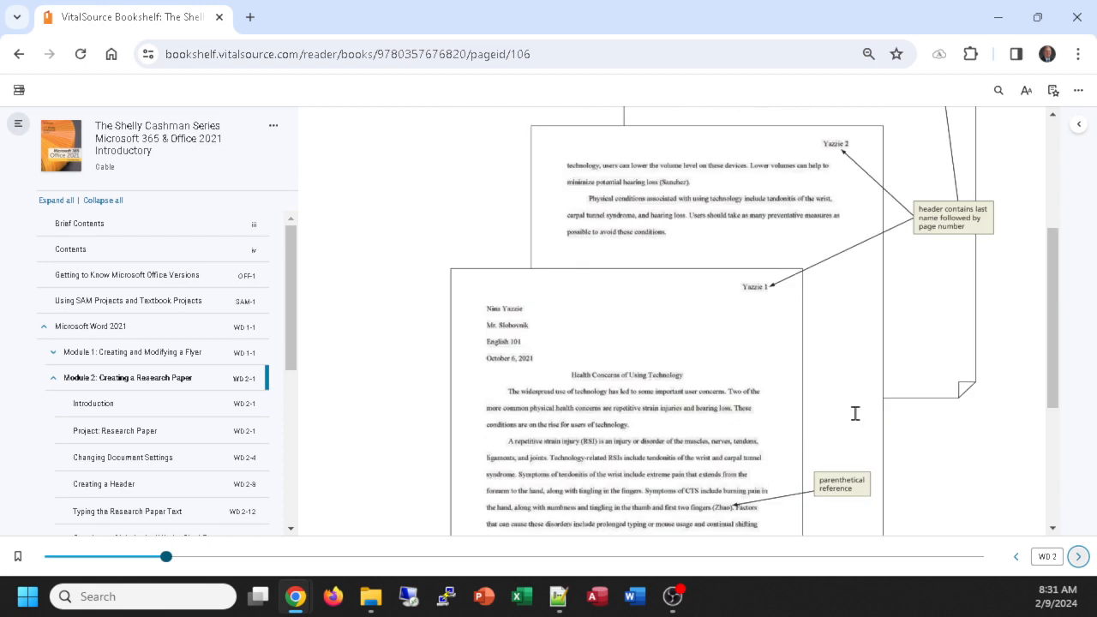
pyautogui.scroll(2, 816, 217)
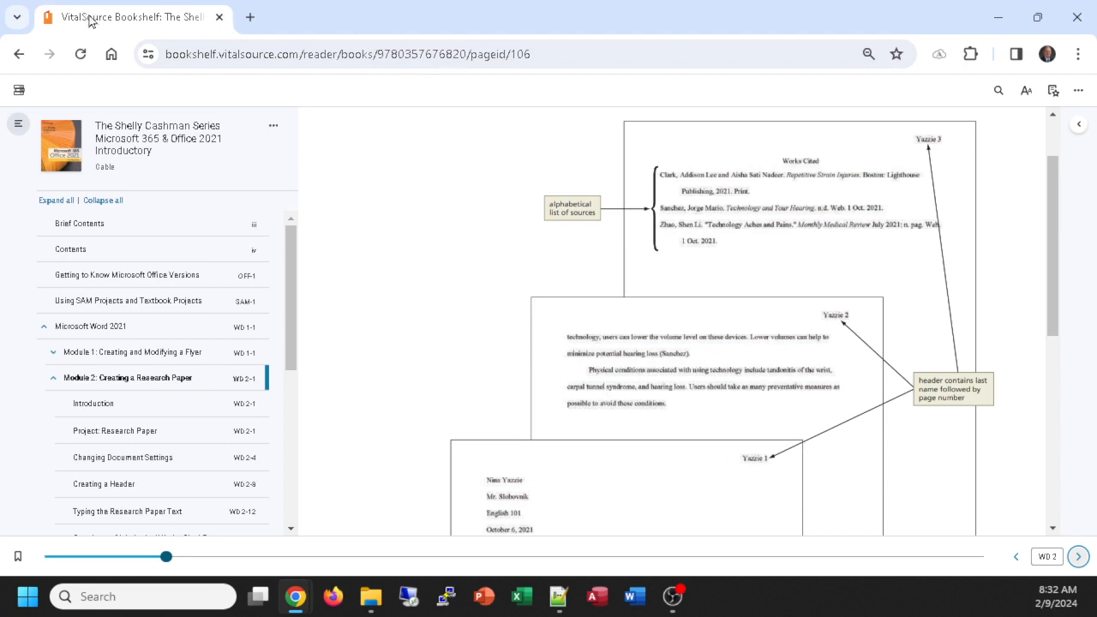
pyautogui.moveTo(88, 14); pyautogui.dragTo(122, 11)
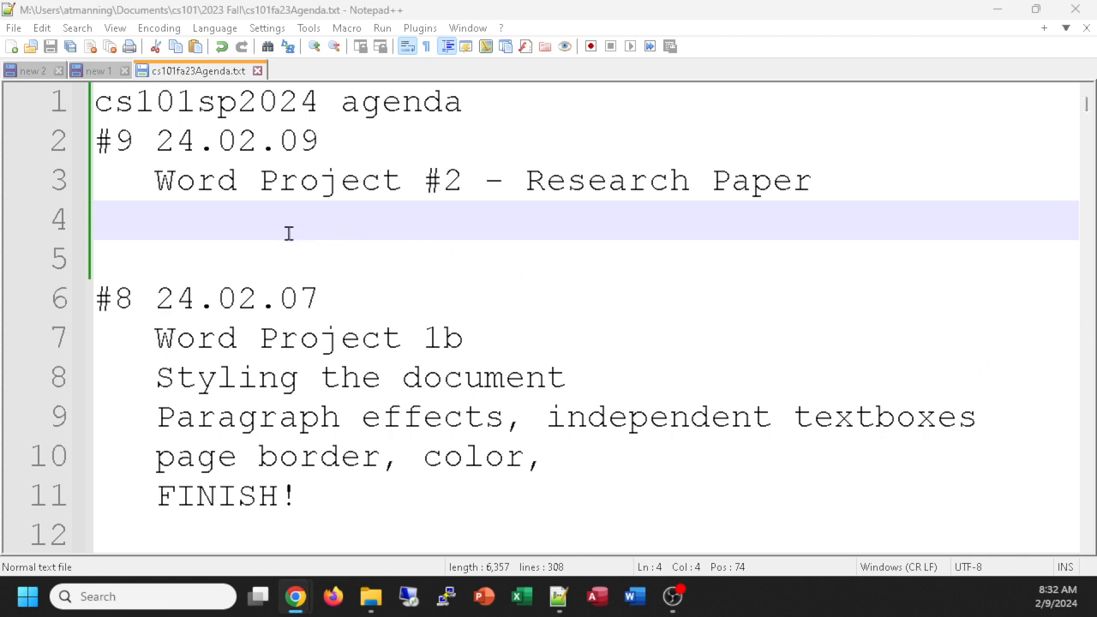
pyautogui.click(116, 224)
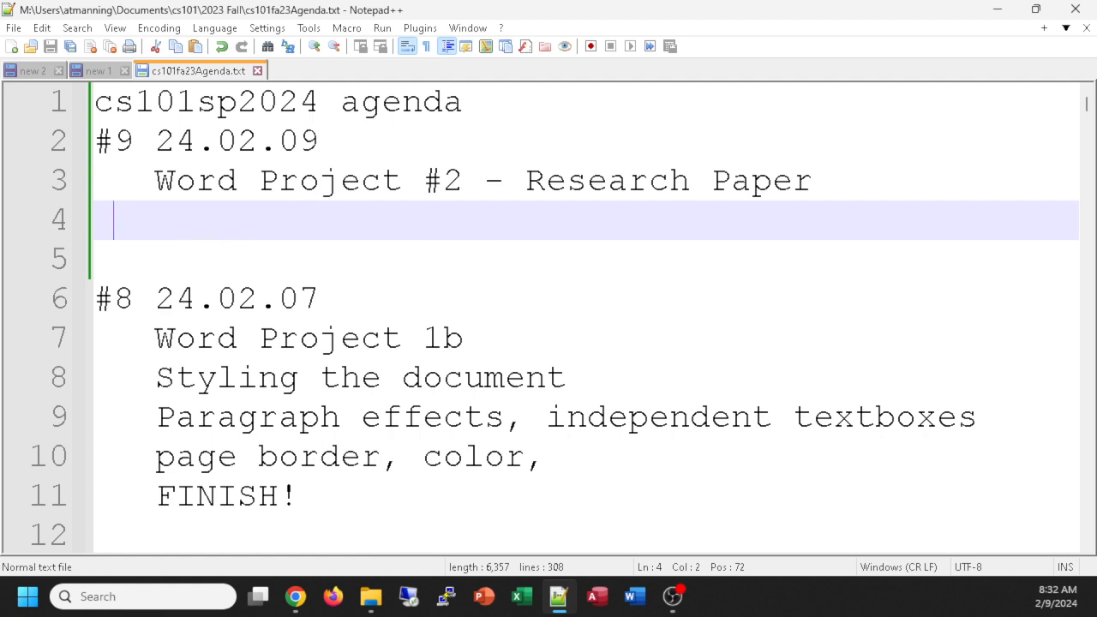
# Switch to Word and create a new blank document for the research paper.
pyautogui.click(634, 596)
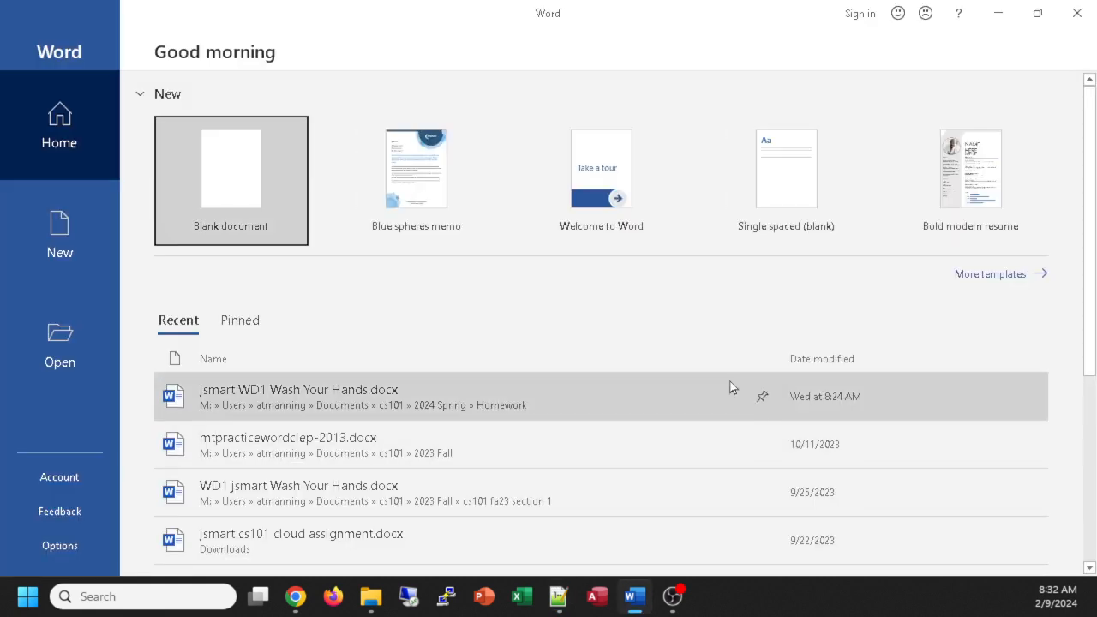
pyautogui.moveTo(637, 600)
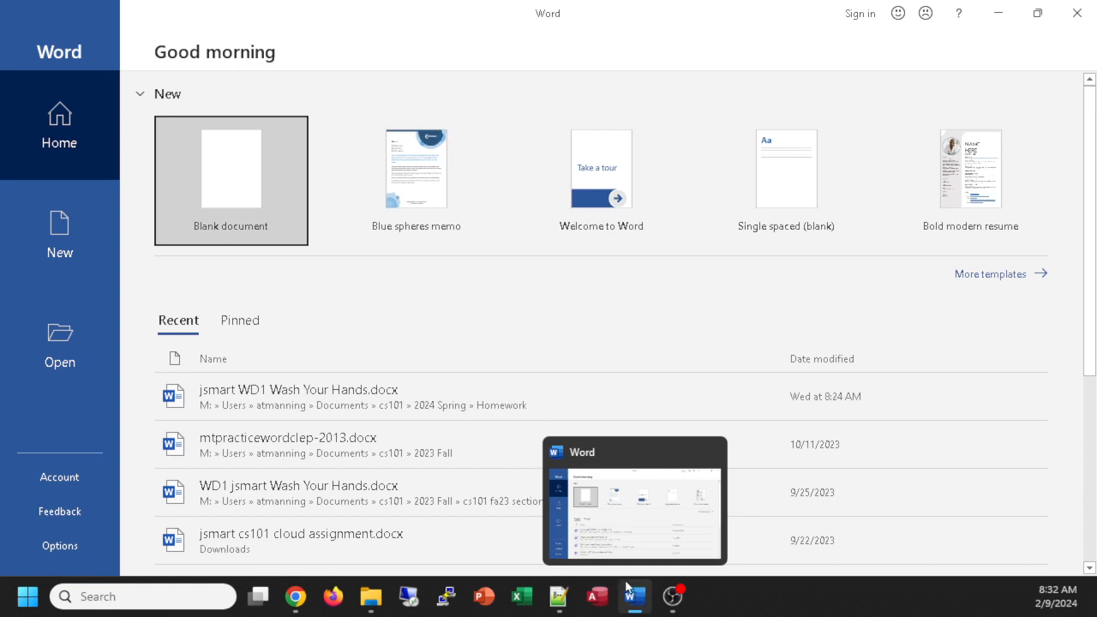
pyautogui.click(237, 162)
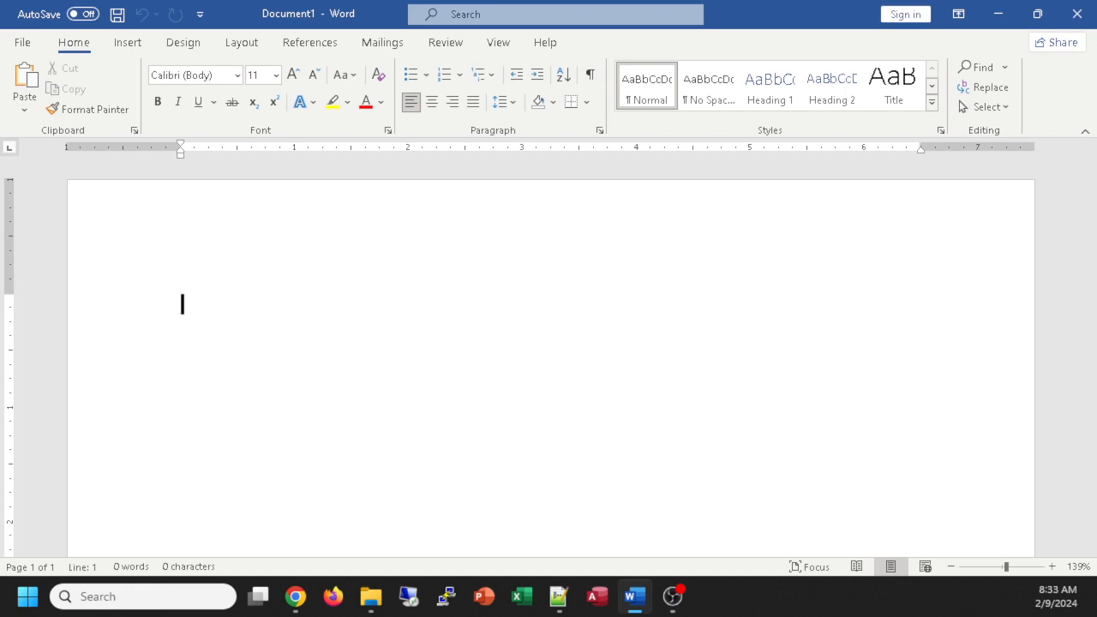
pyautogui.hotkey('alt', 'Tab')
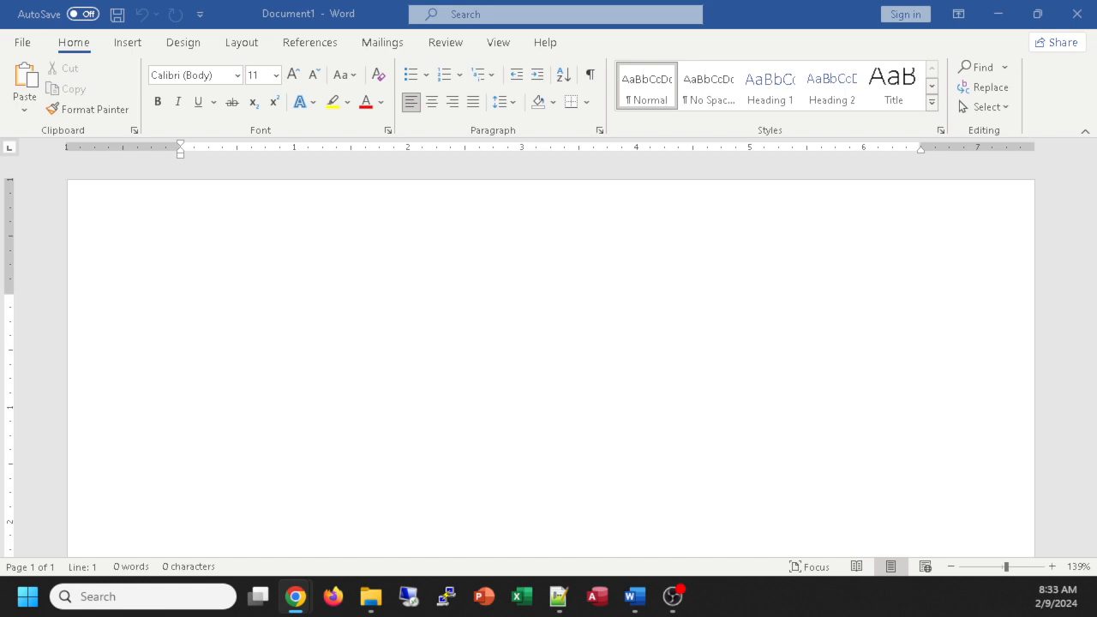
pyautogui.click(484, 284)
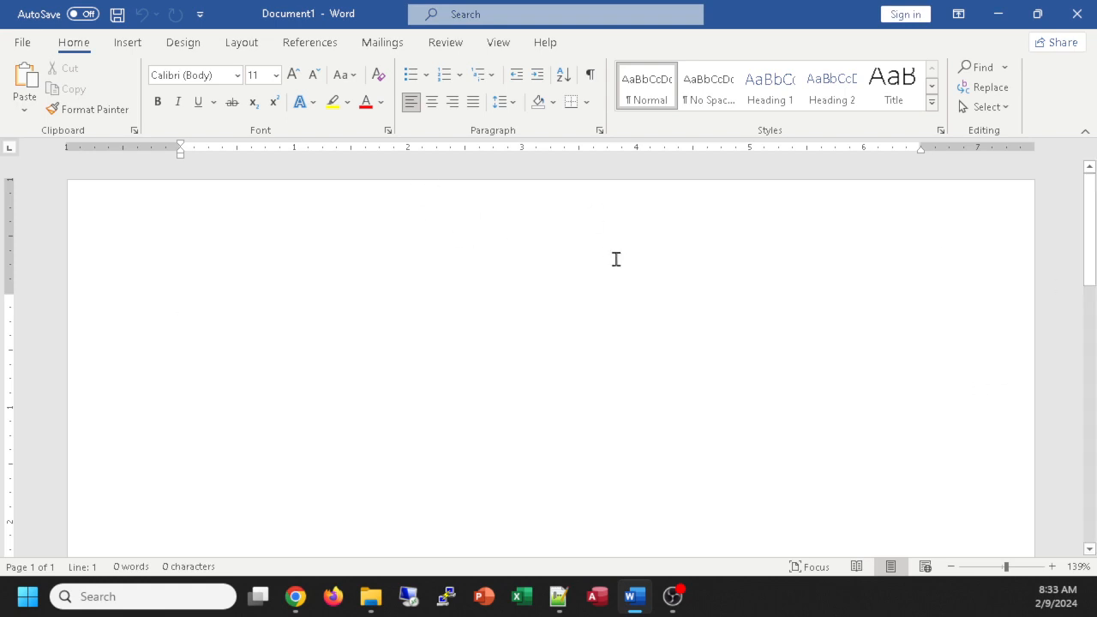
# Review the available bibliography citation styles for the document.
pyautogui.click(300, 45)
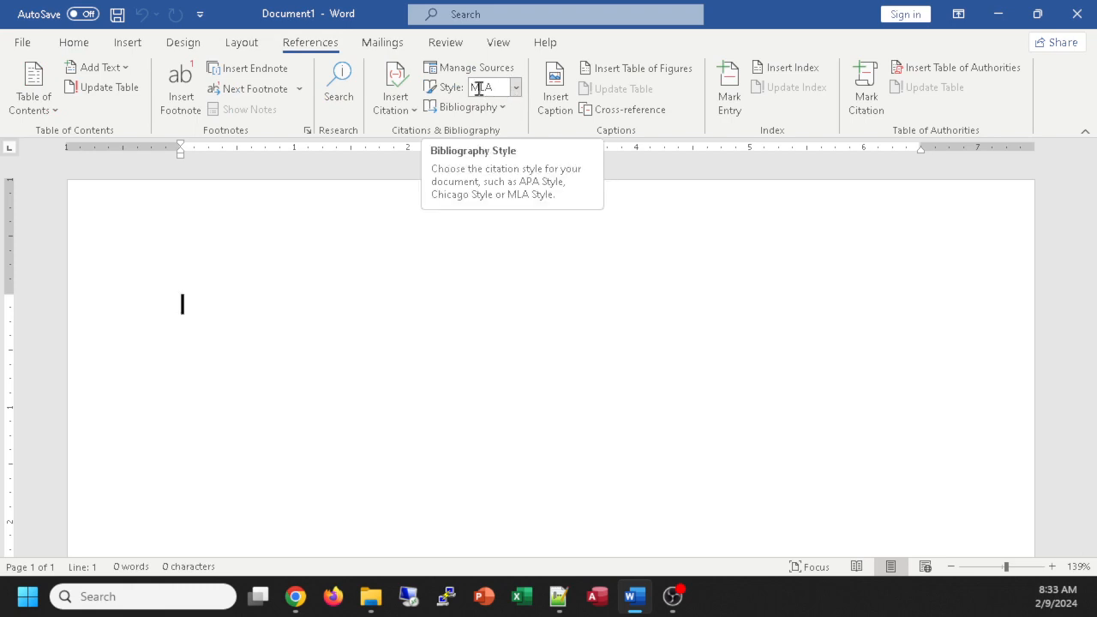
pyautogui.click(516, 87)
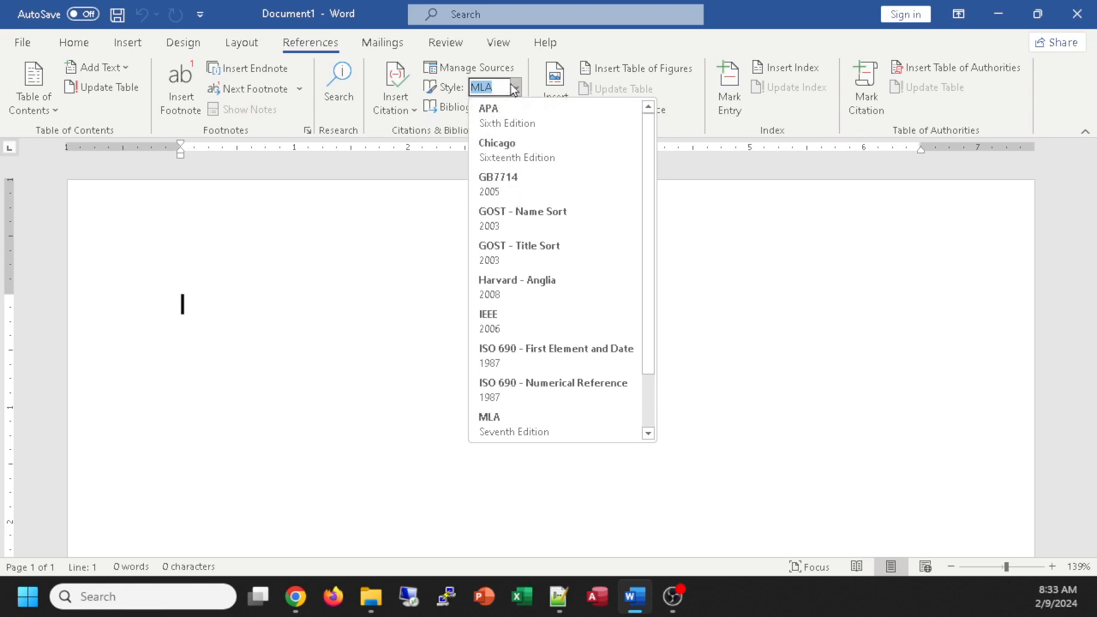
pyautogui.click(516, 89)
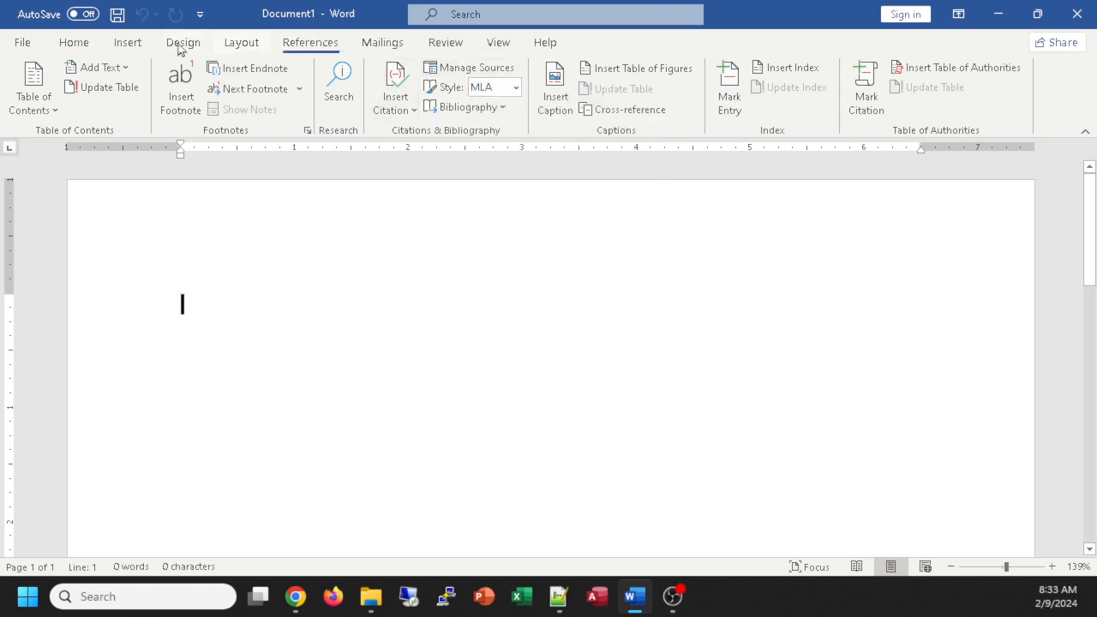
# Show the formatting marks and set the blank paragraph's font to 12-point Times New Roman.
pyautogui.click(74, 43)
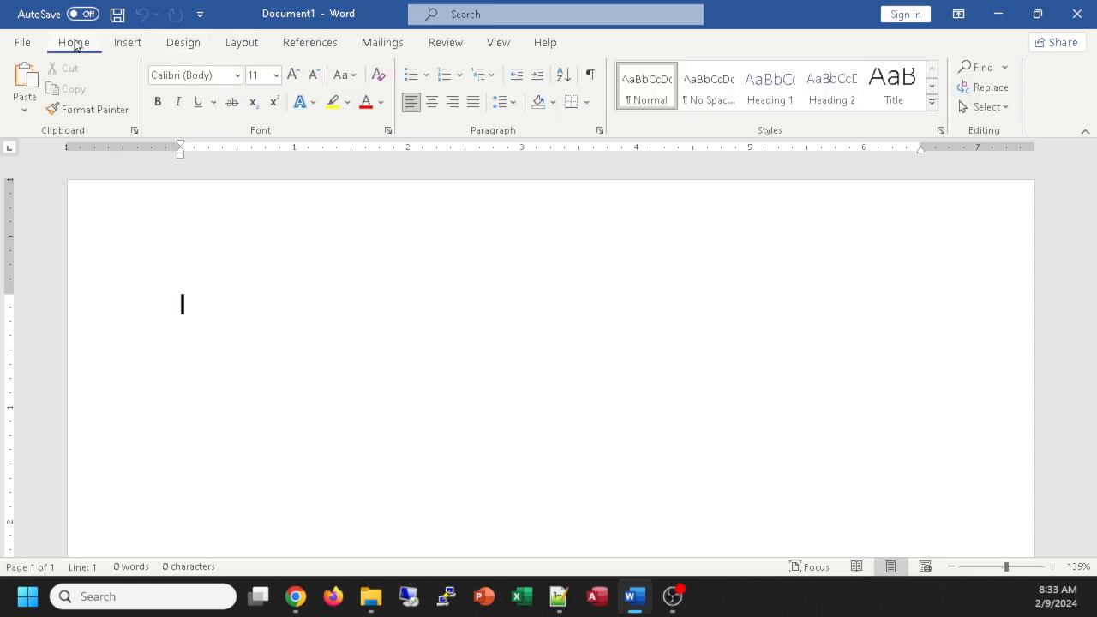
pyautogui.click(591, 78)
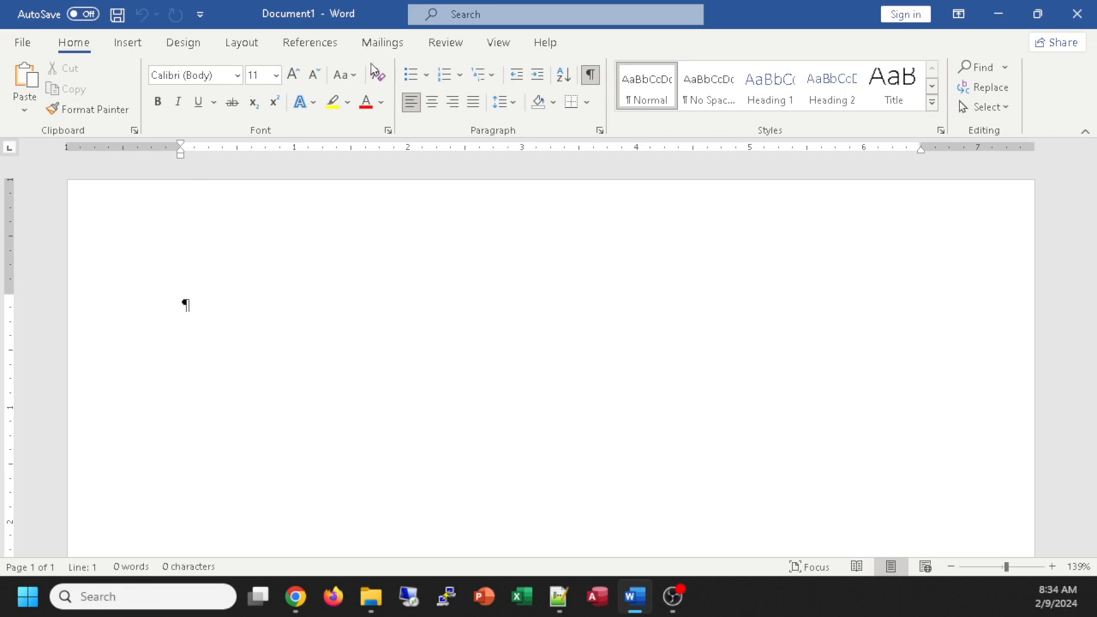
pyautogui.click(253, 102)
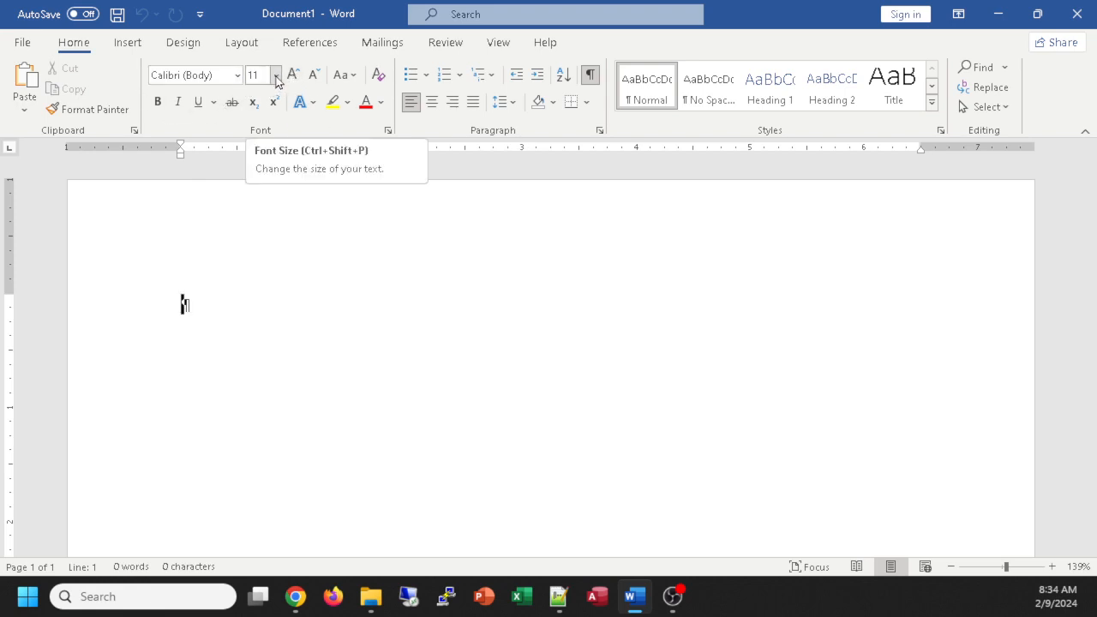
pyautogui.click(276, 77)
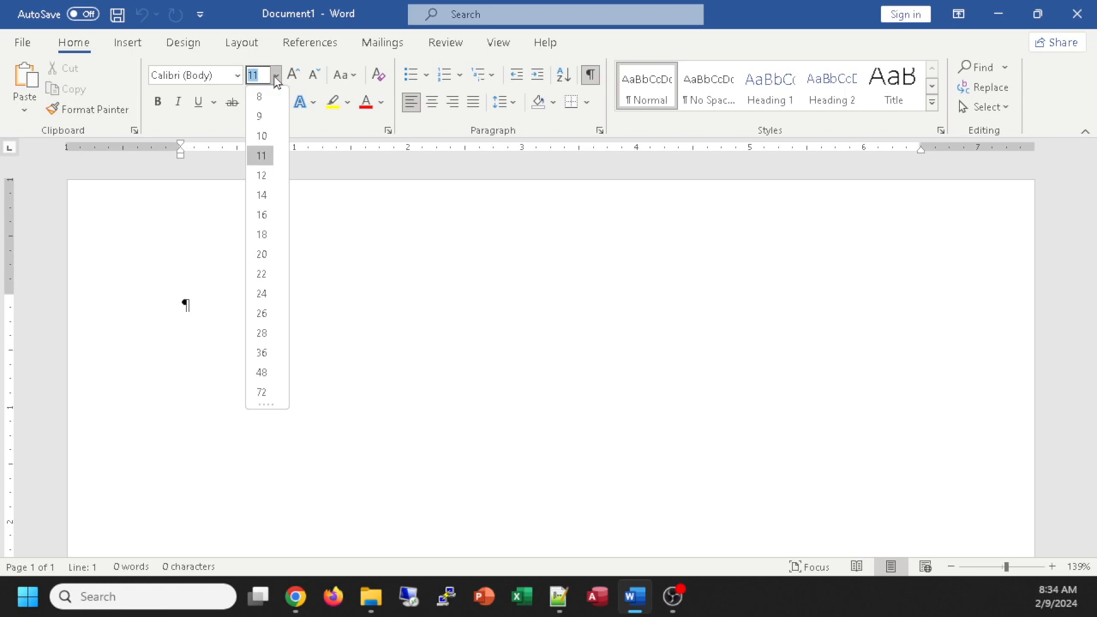
pyautogui.click(257, 175)
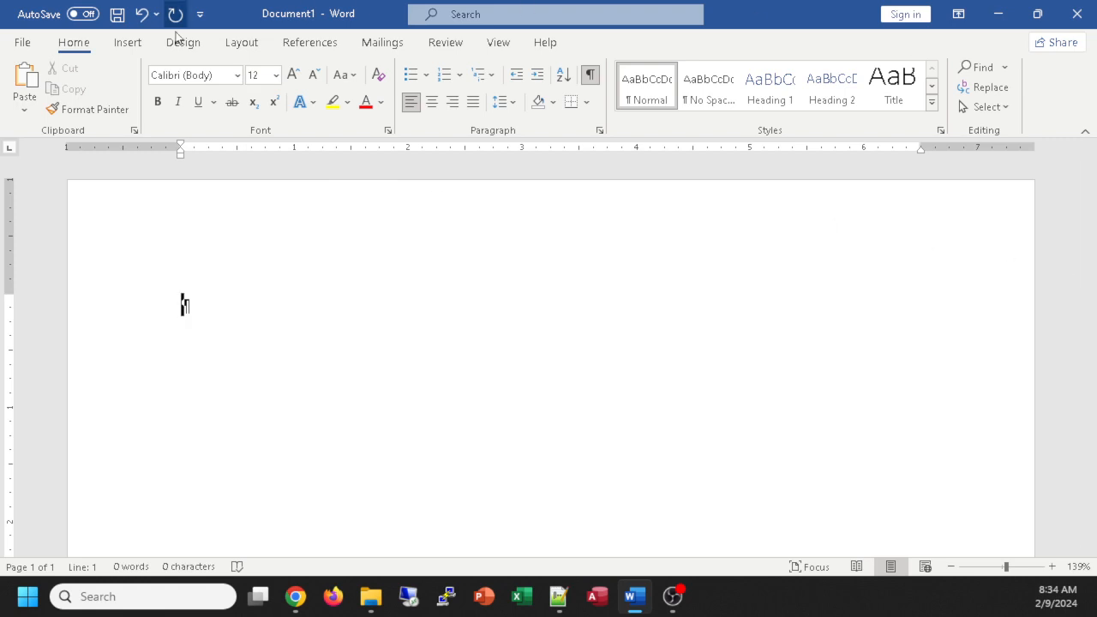
pyautogui.click(237, 76)
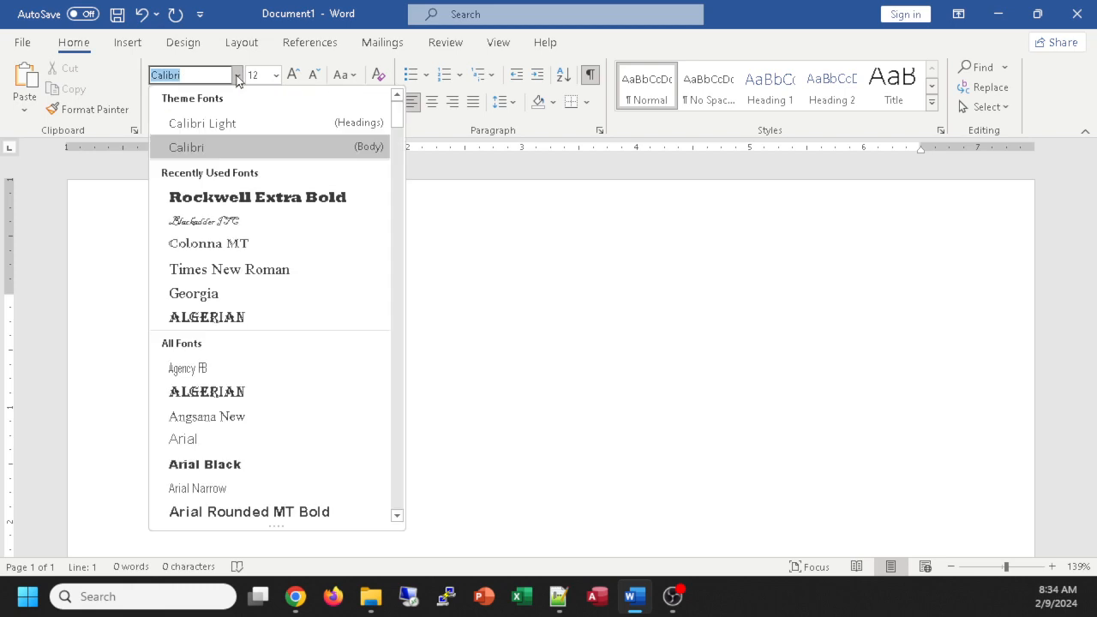
pyautogui.click(254, 261)
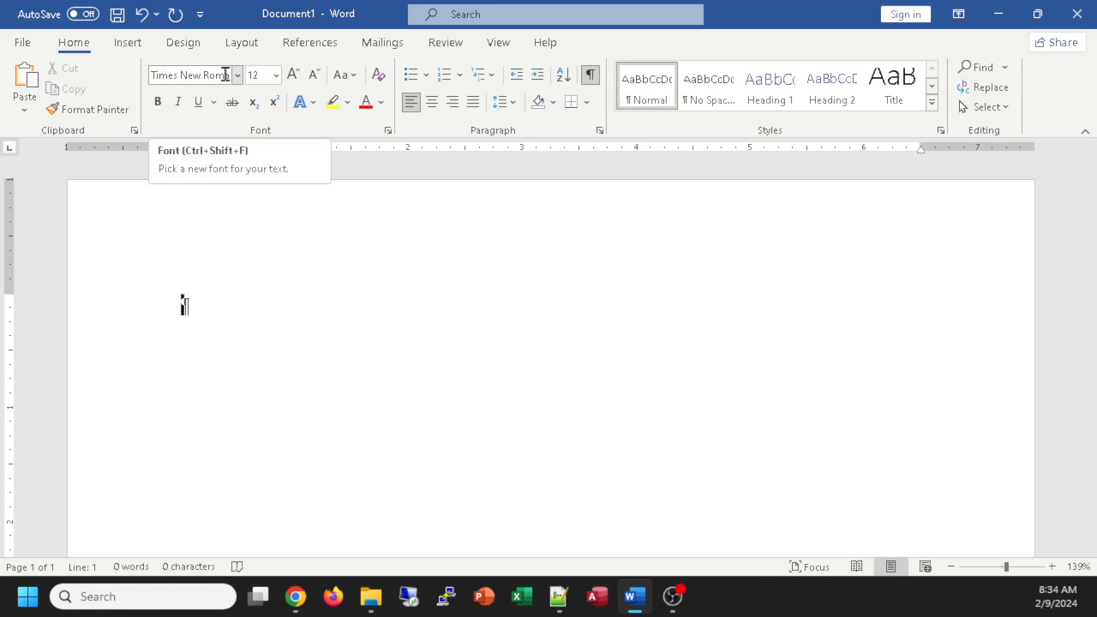
# Modify the Normal style to use 12-point Times New Roman.
pyautogui.rightClick(645, 81)
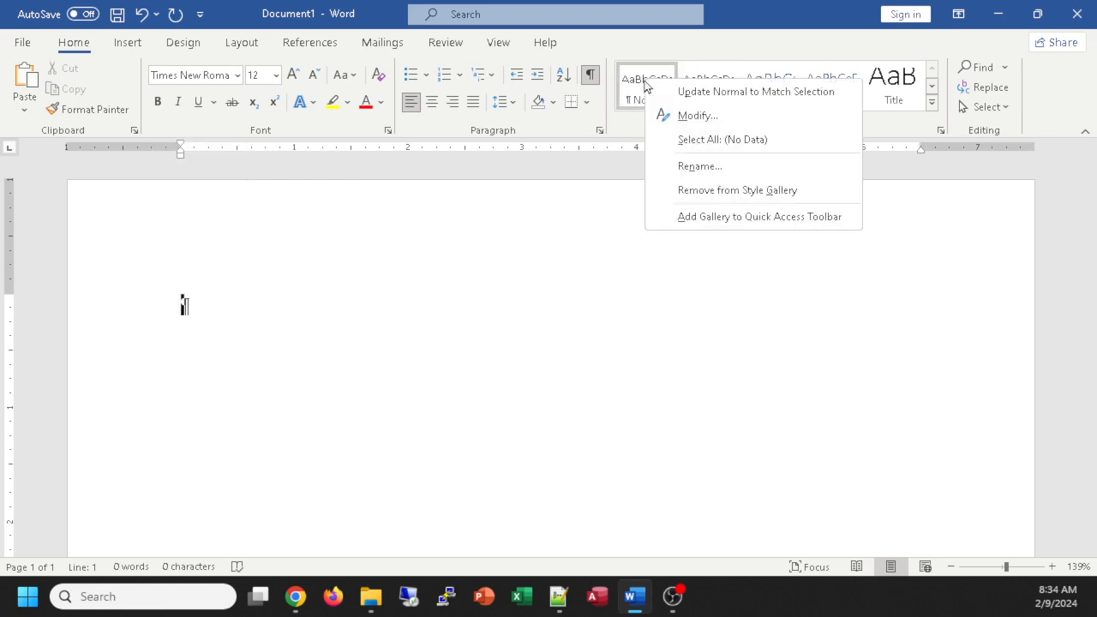
pyautogui.click(691, 117)
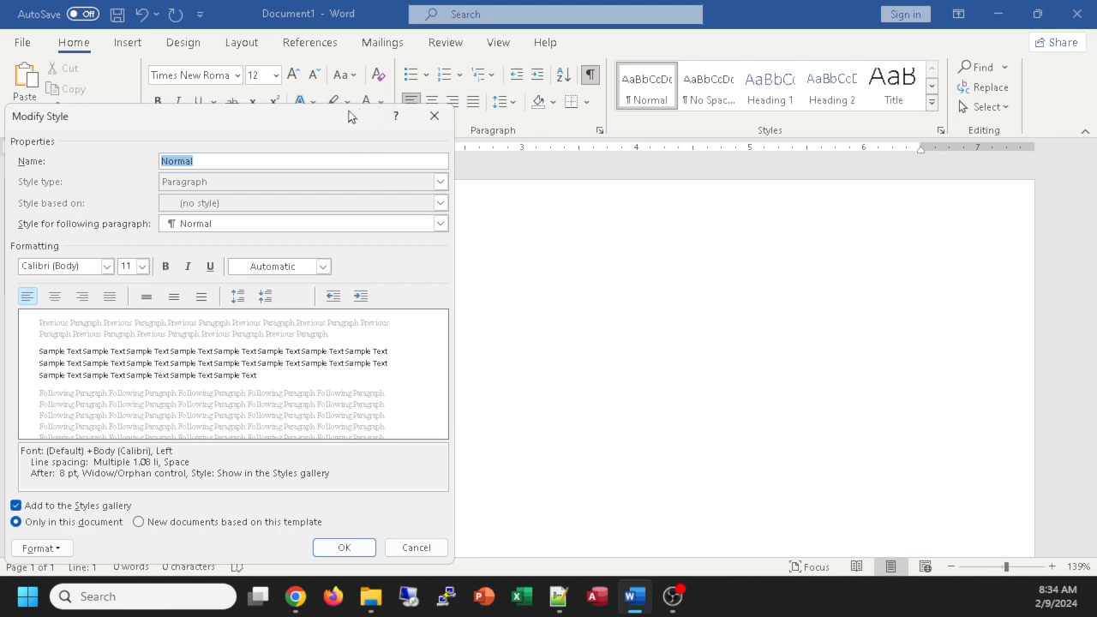
pyautogui.click(142, 266)
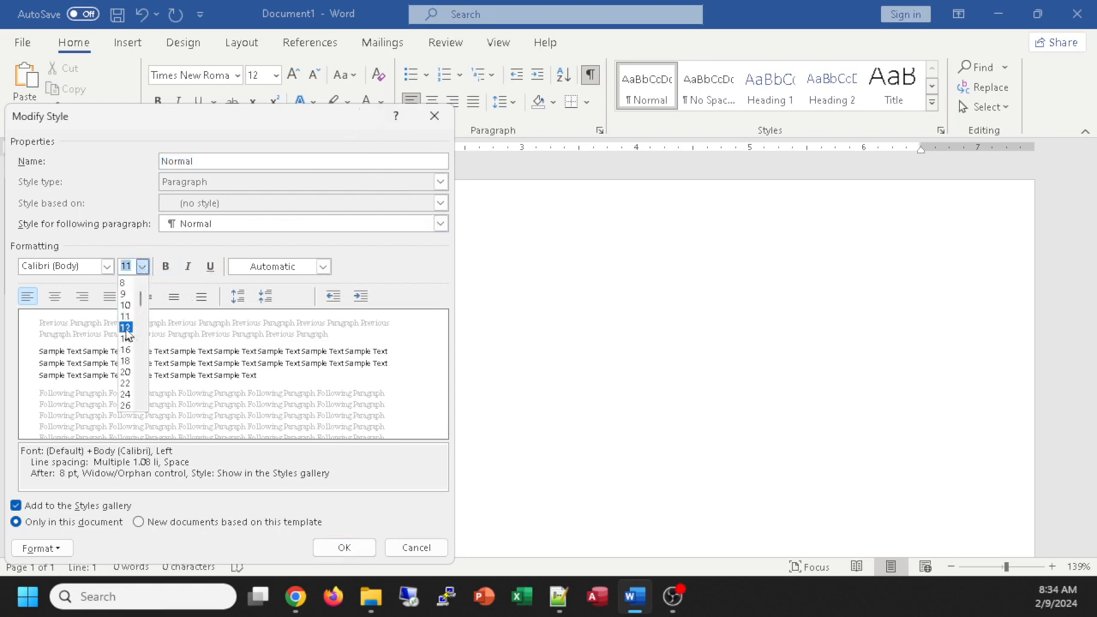
pyautogui.click(126, 328)
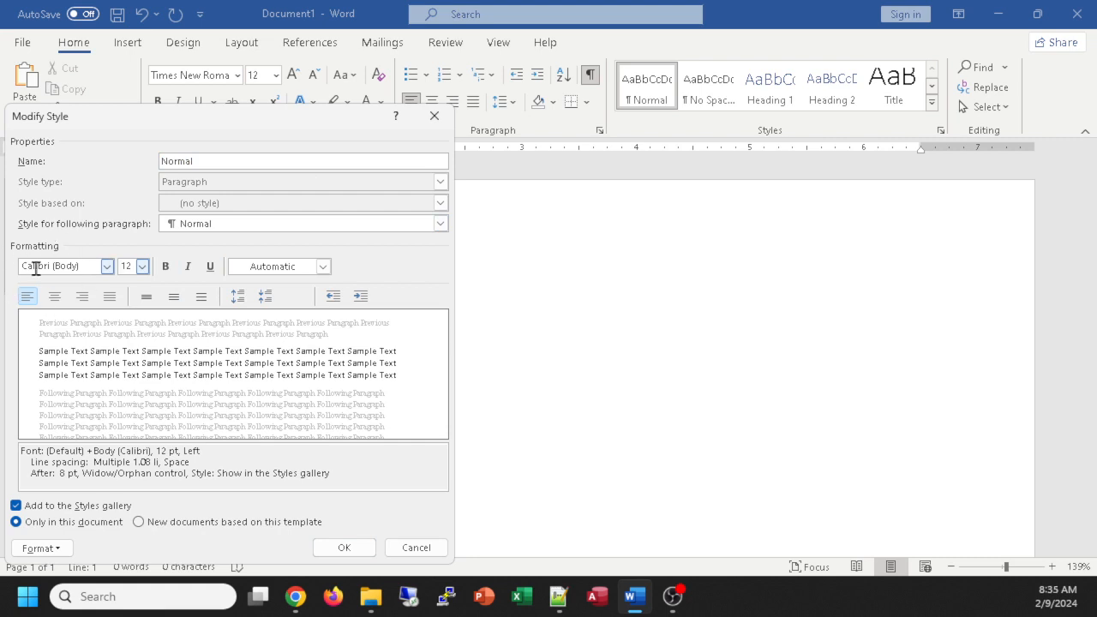
pyautogui.click(106, 266)
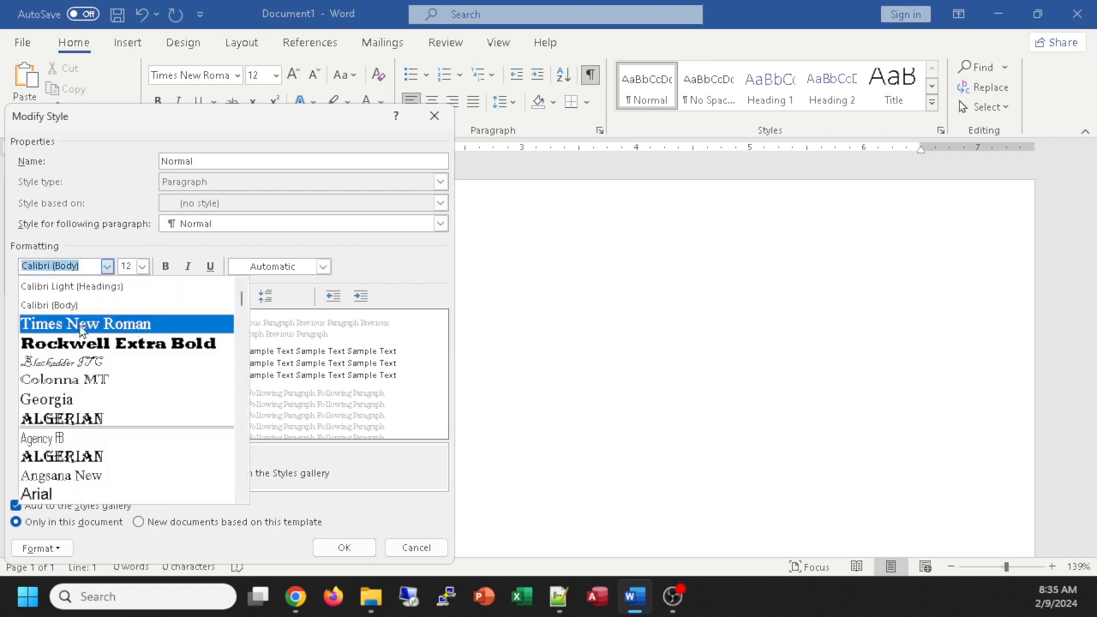
pyautogui.scroll(-3, 186, 420)
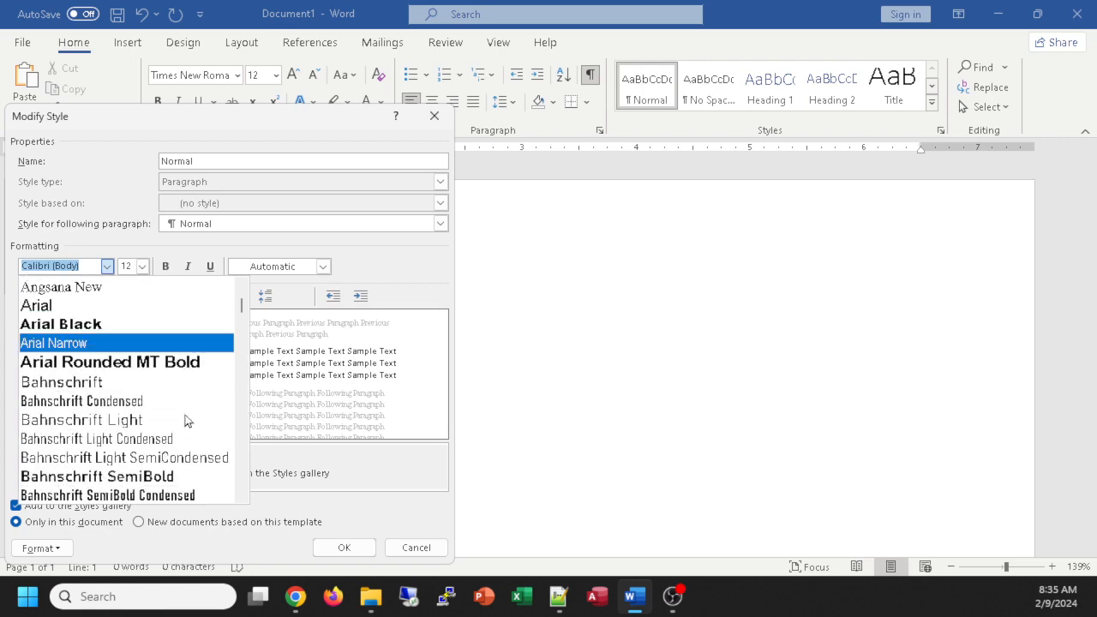
pyautogui.moveTo(239, 306); pyautogui.dragTo(227, 474)
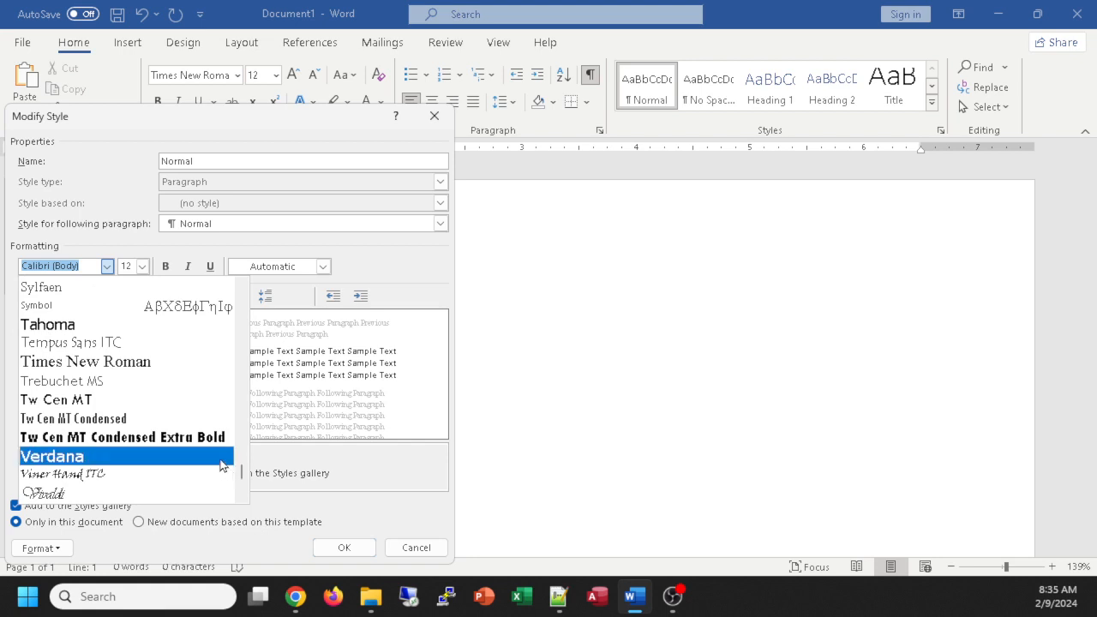
pyautogui.click(86, 363)
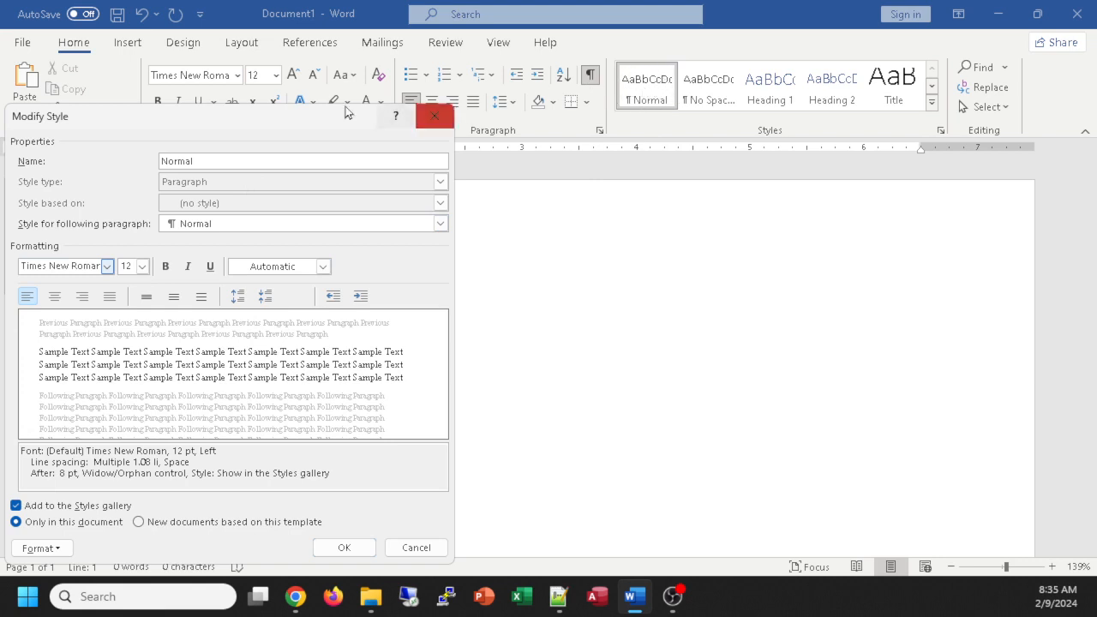
# Look over the Normal style's additional formatting categories and apply the style modification.
pyautogui.moveTo(365, 53); pyautogui.dragTo(361, 54)
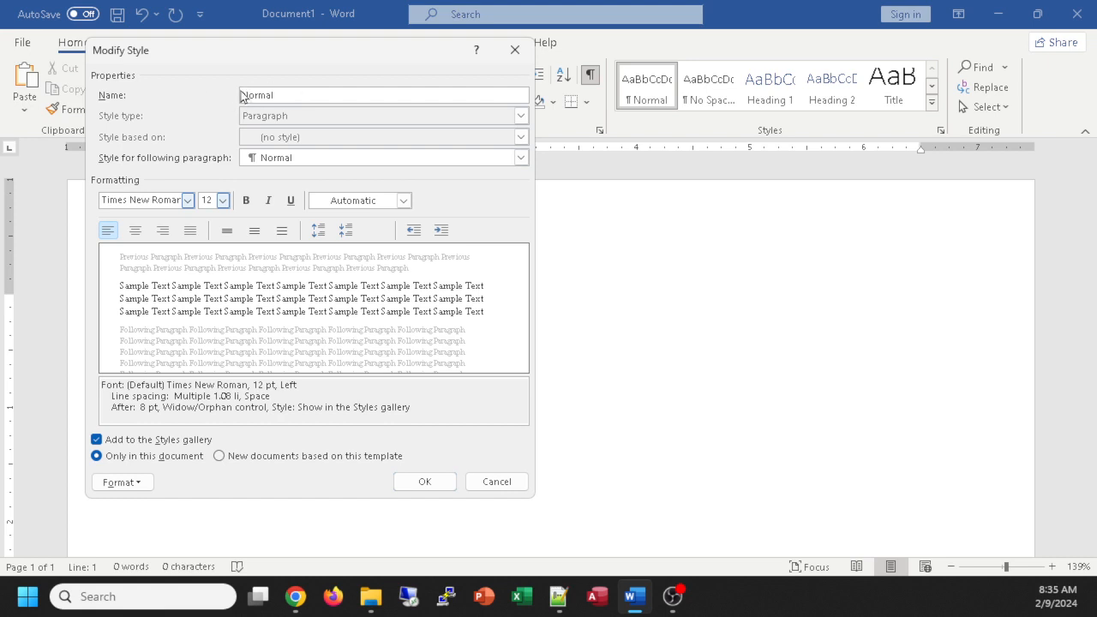
pyautogui.click(138, 485)
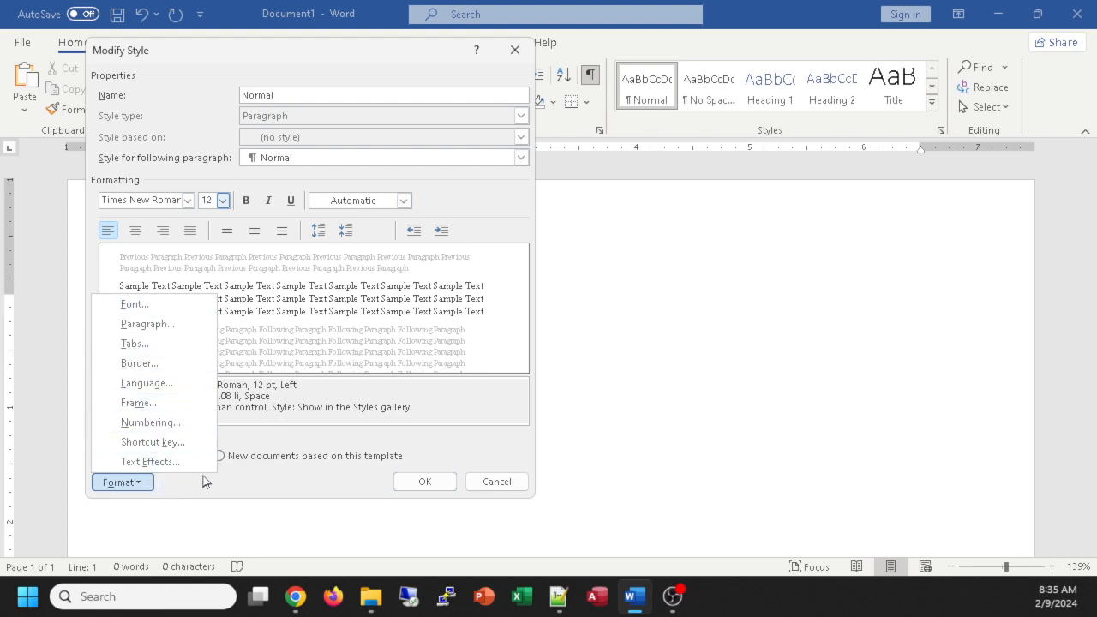
pyautogui.click(255, 494)
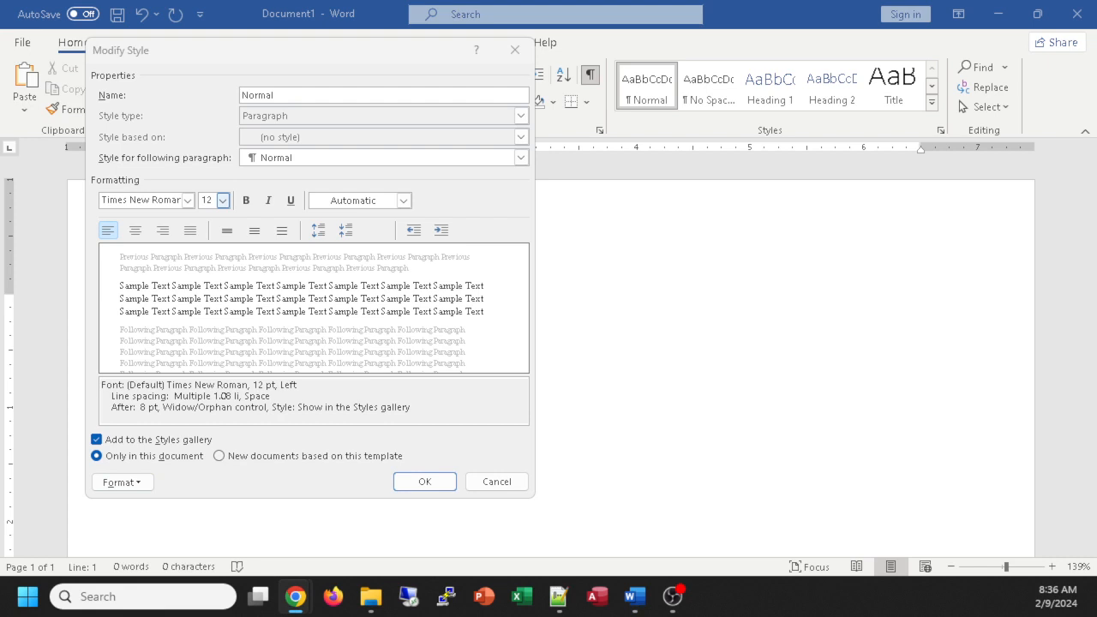
pyautogui.click(413, 482)
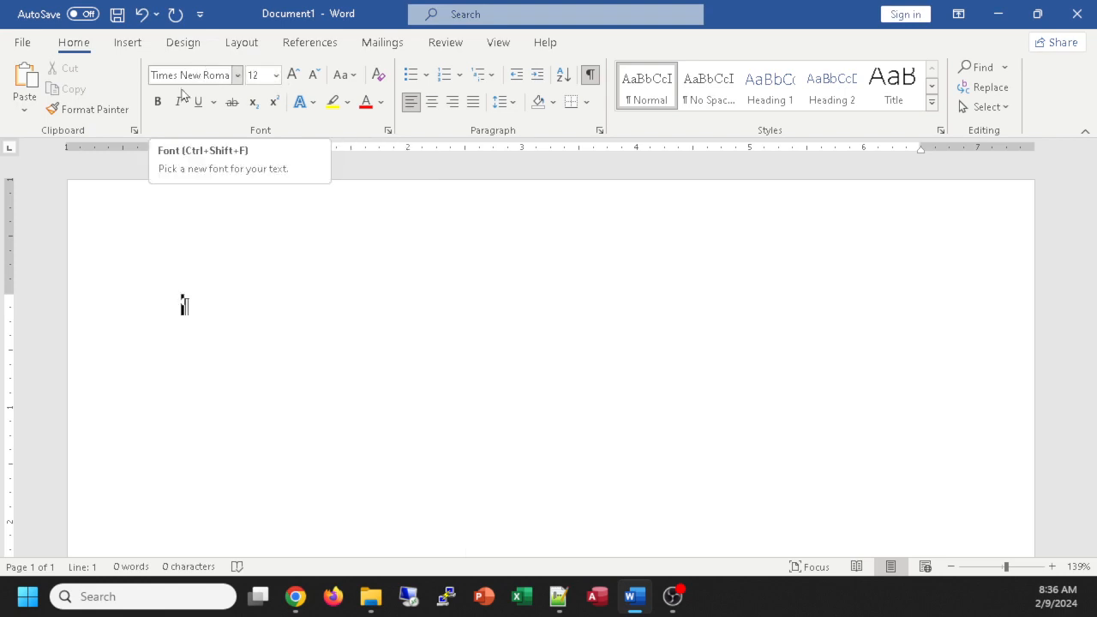
# Review the Normal style's definition and the style options offered for No Spacing, keeping the paragraph in Normal.
pyautogui.rightClick(644, 94)
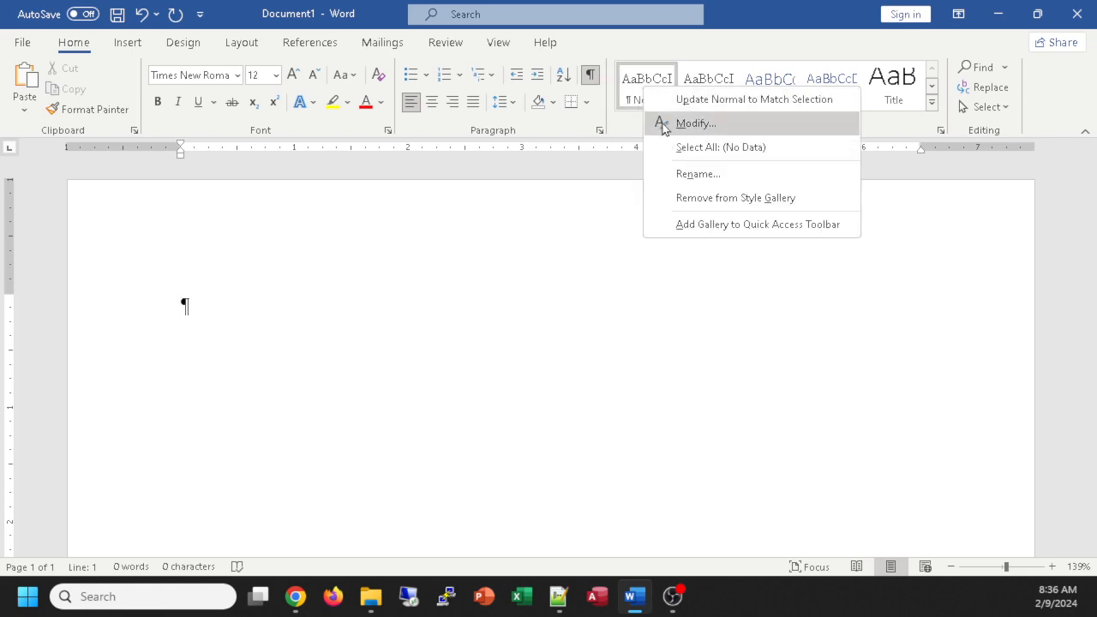
pyautogui.click(668, 123)
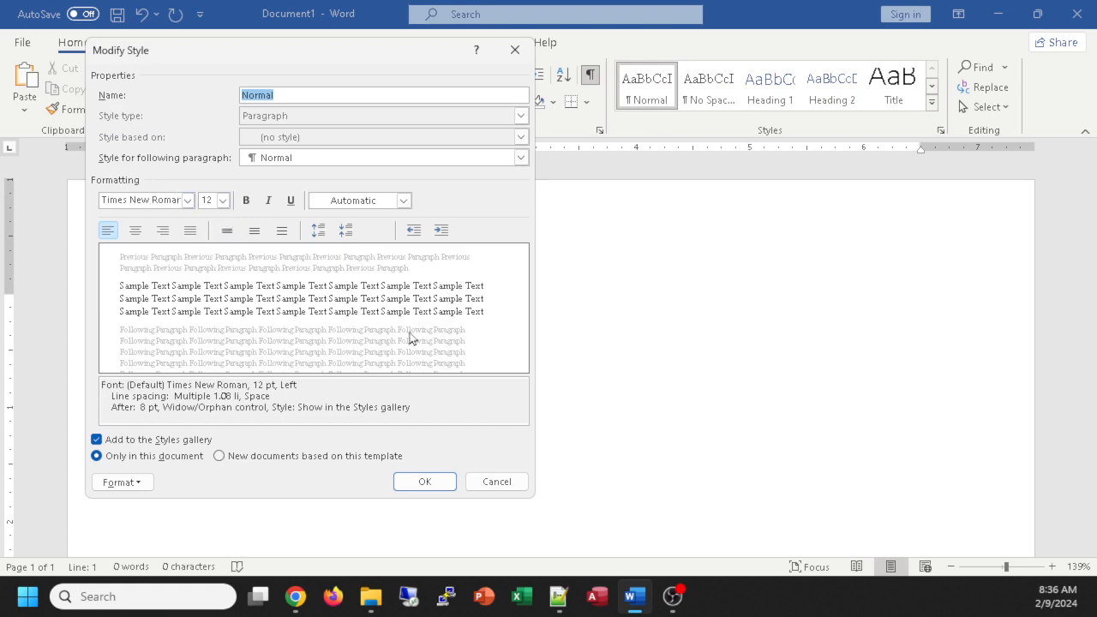
pyautogui.click(492, 483)
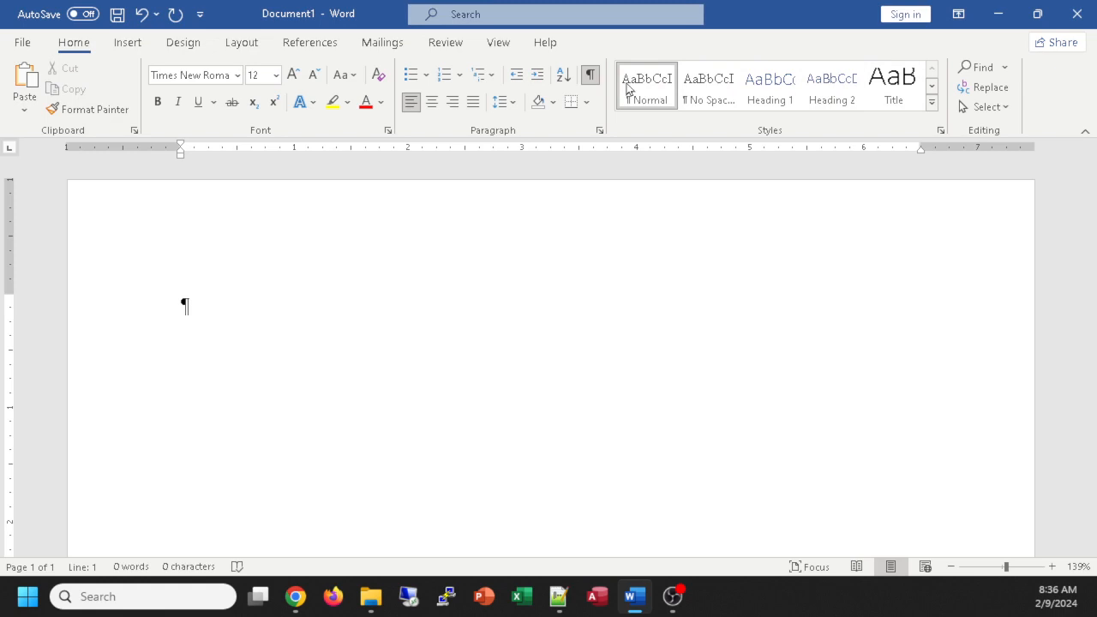
pyautogui.rightClick(695, 79)
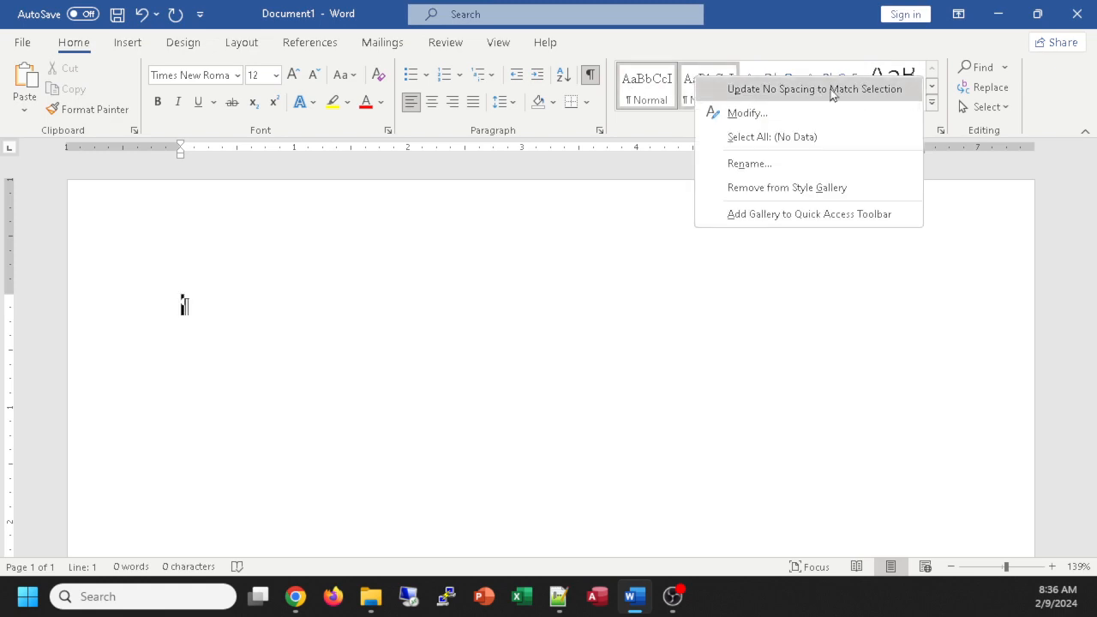
pyautogui.click(636, 103)
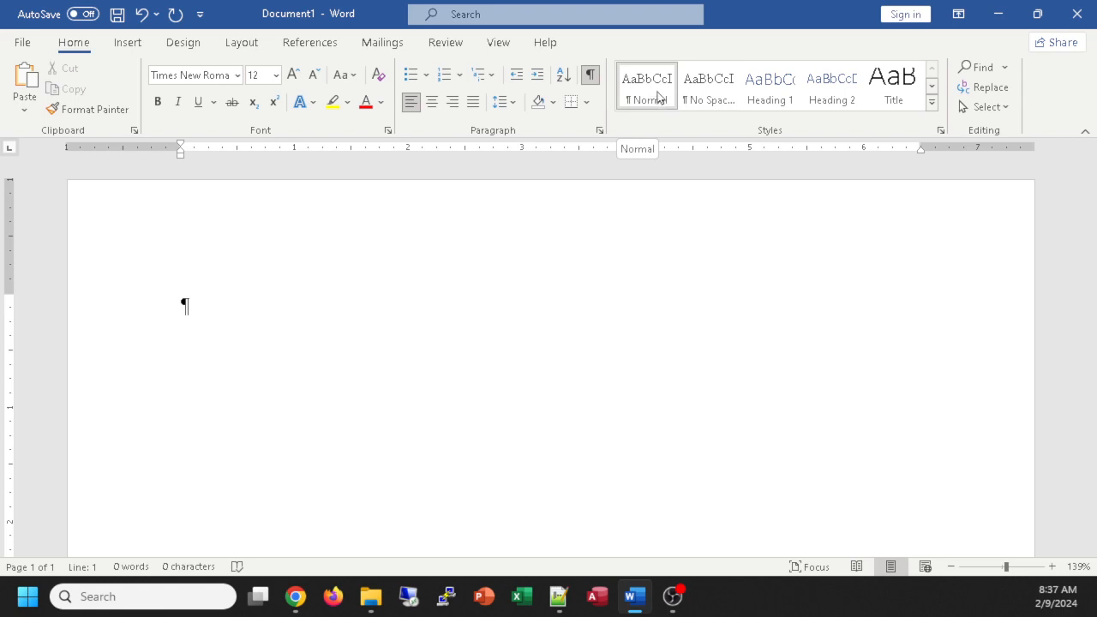
pyautogui.click(651, 95)
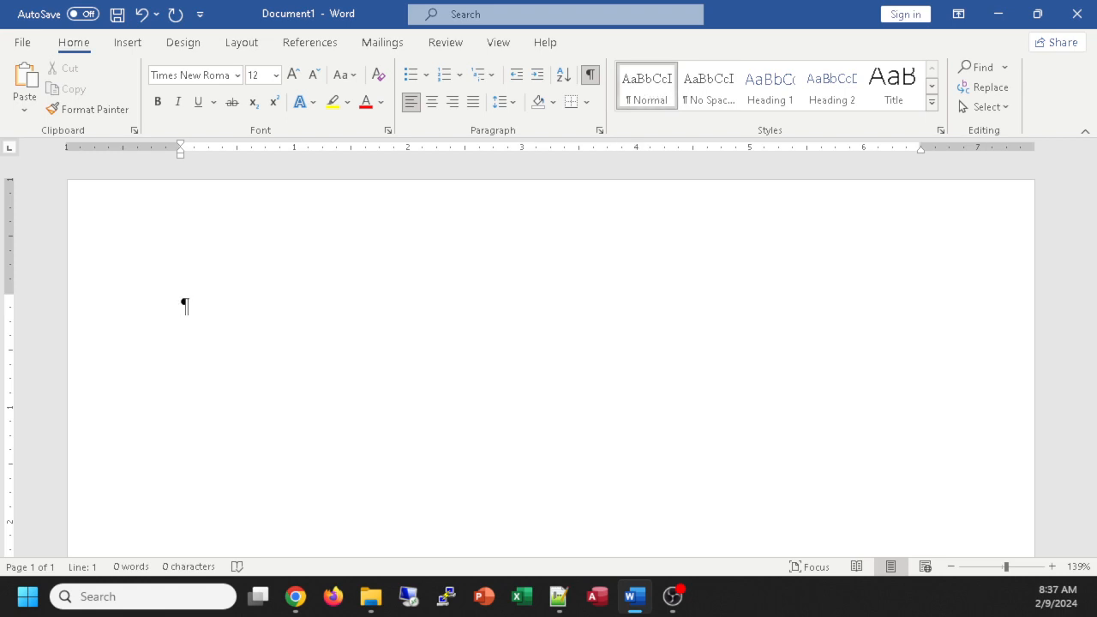
# Review the blank paragraph's indentation and line spacing options.
pyautogui.hotkey('alt', 'Tab')
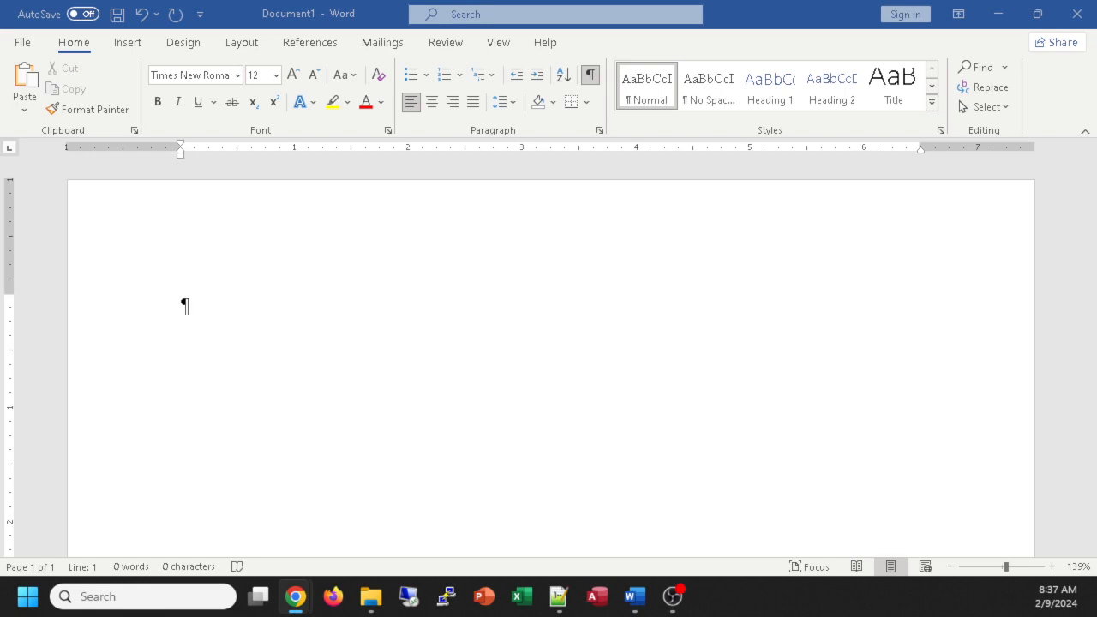
pyautogui.hotkey('alt', 'Tab')
pyautogui.click(508, 102)
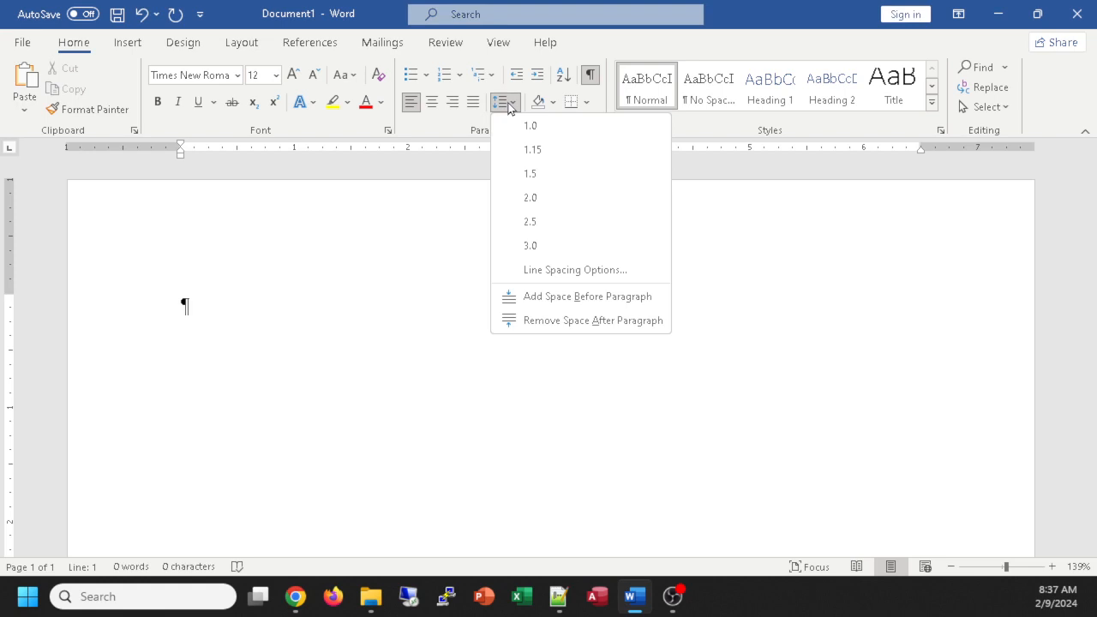
pyautogui.click(528, 270)
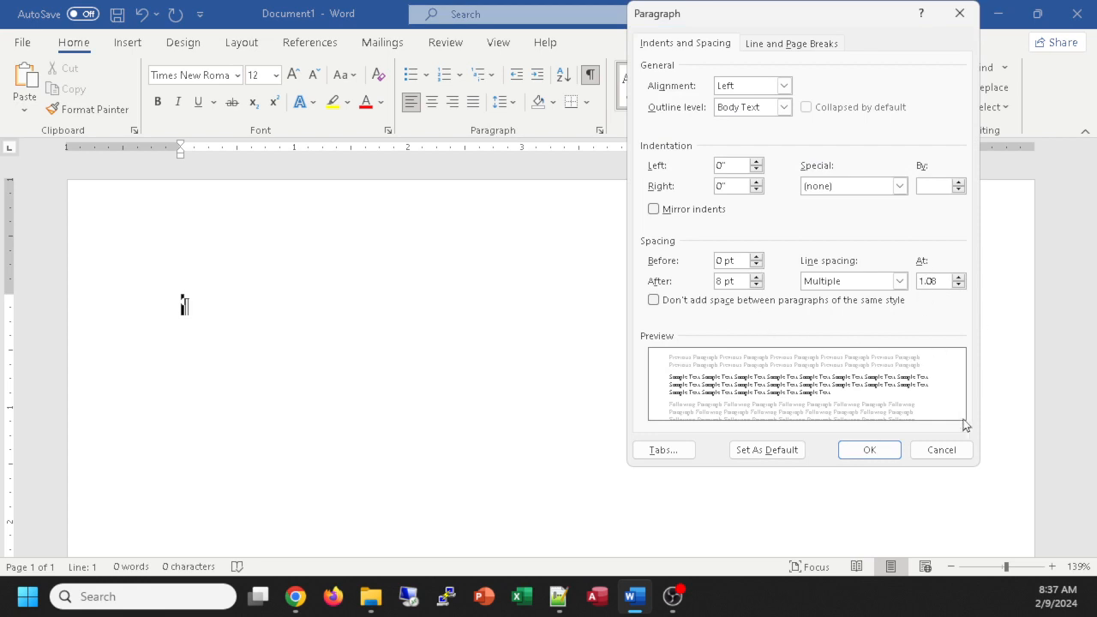
pyautogui.click(948, 450)
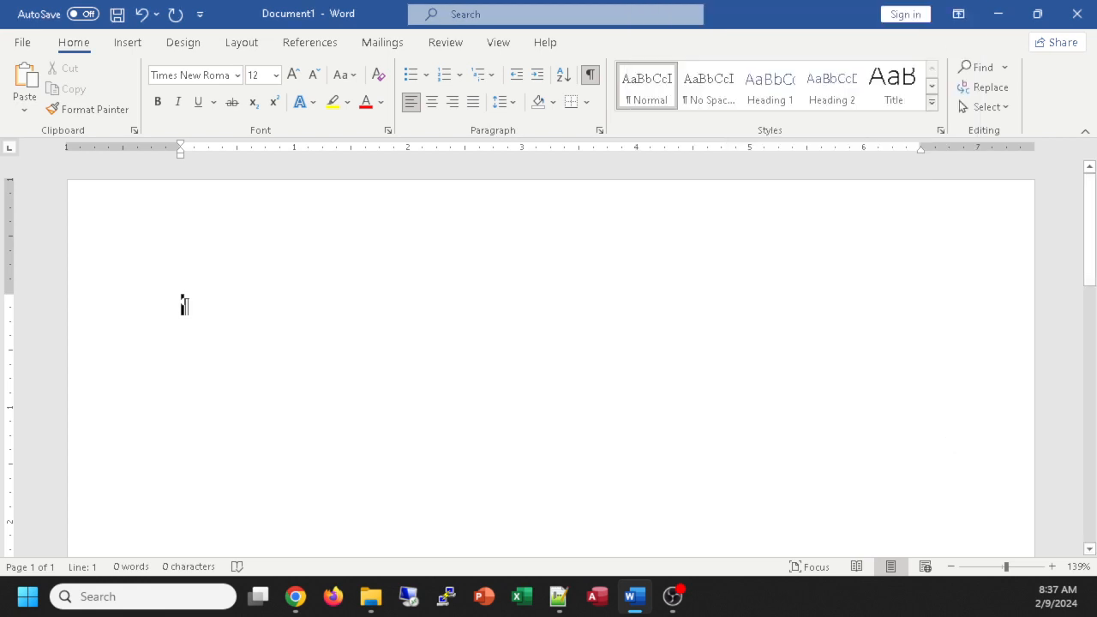
# Set the blank paragraph's line spacing to 2.0 and update the Normal style to match it.
pyautogui.click(505, 103)
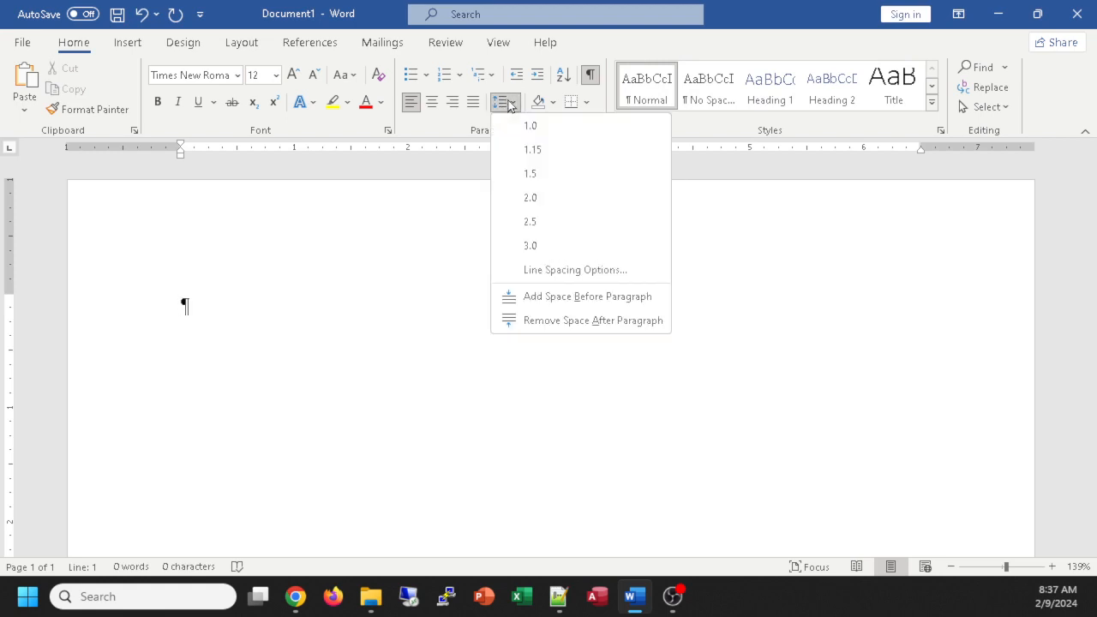
pyautogui.click(526, 200)
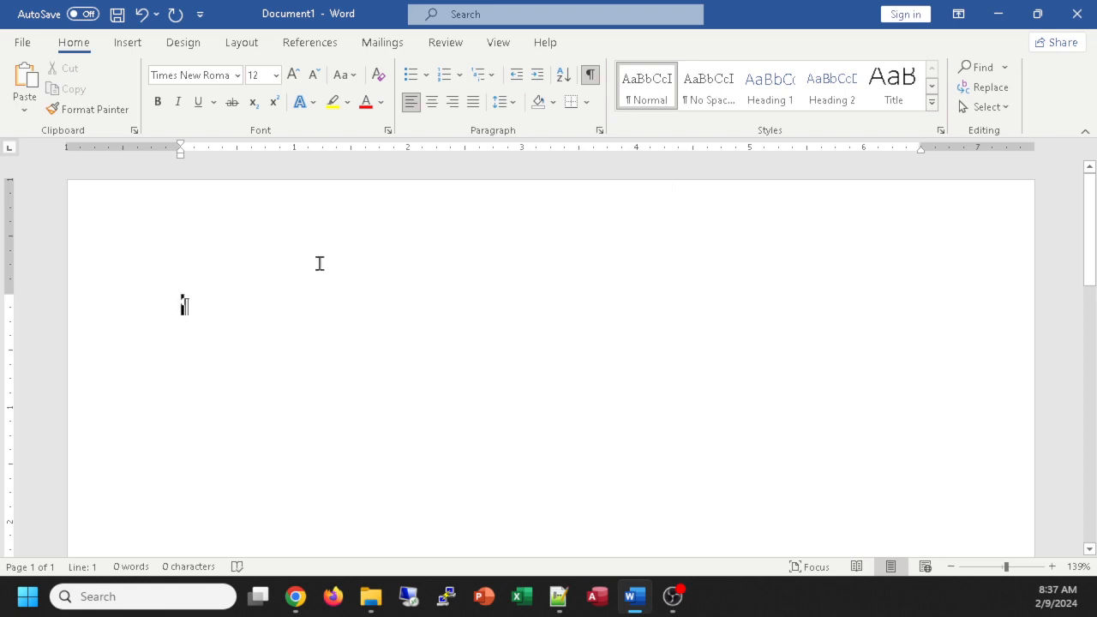
pyautogui.rightClick(650, 96)
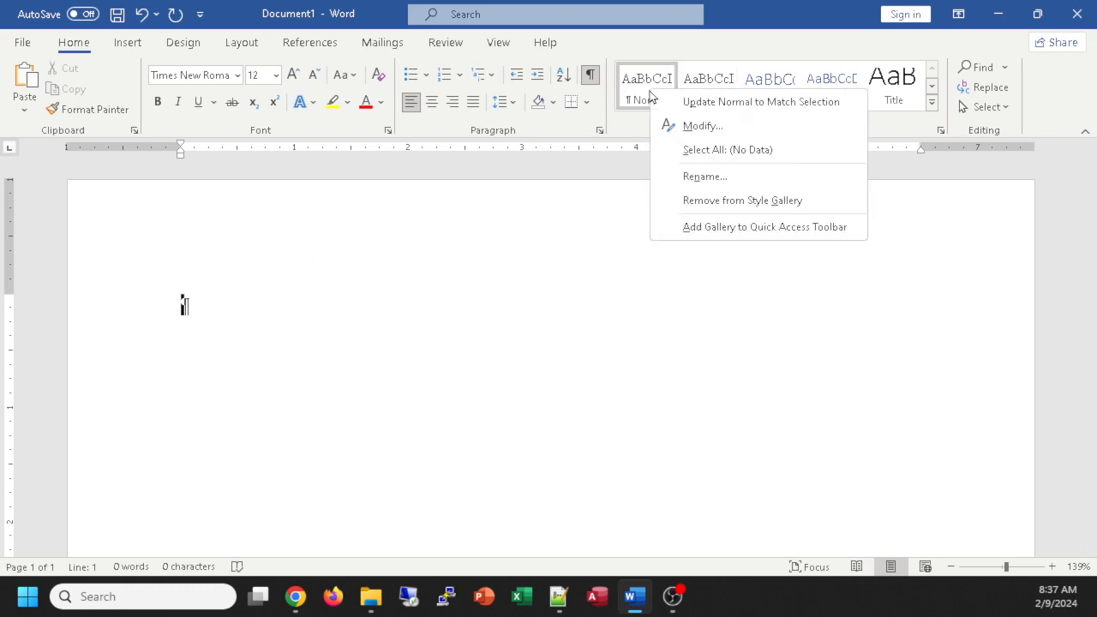
pyautogui.click(712, 108)
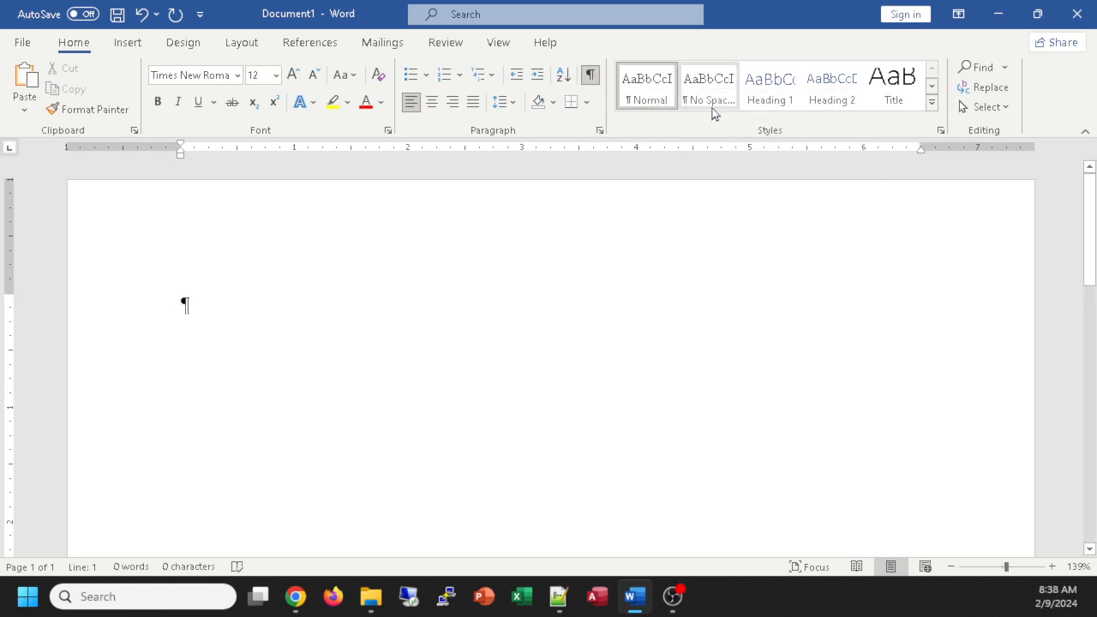
# Check the Normal style's definition for its line spacing and look at the style's update and modify options.
pyautogui.rightClick(646, 83)
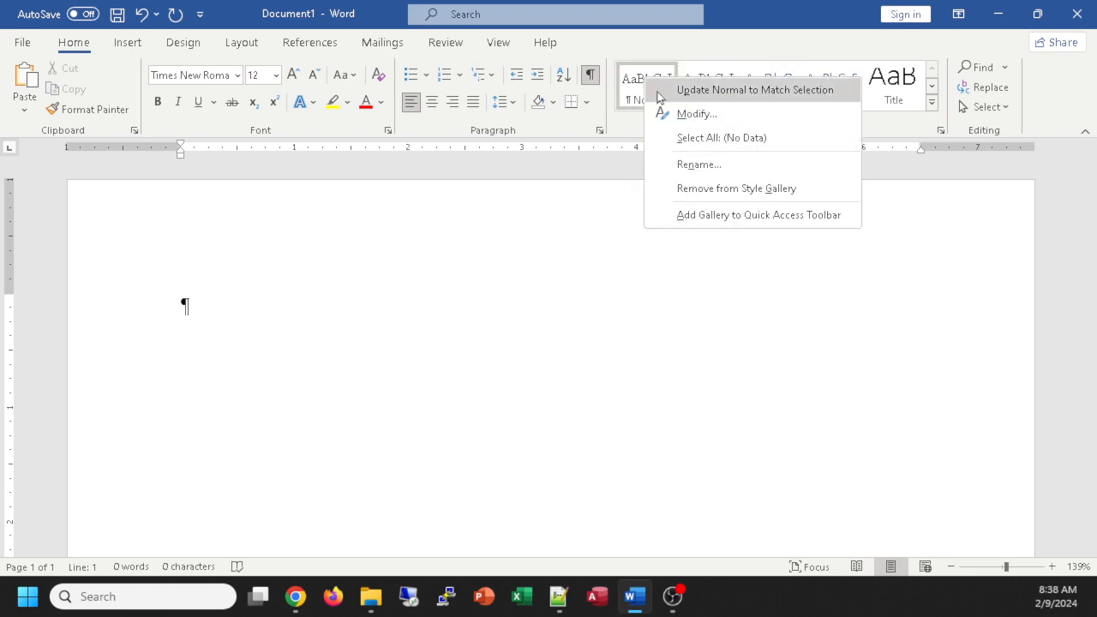
pyautogui.click(685, 112)
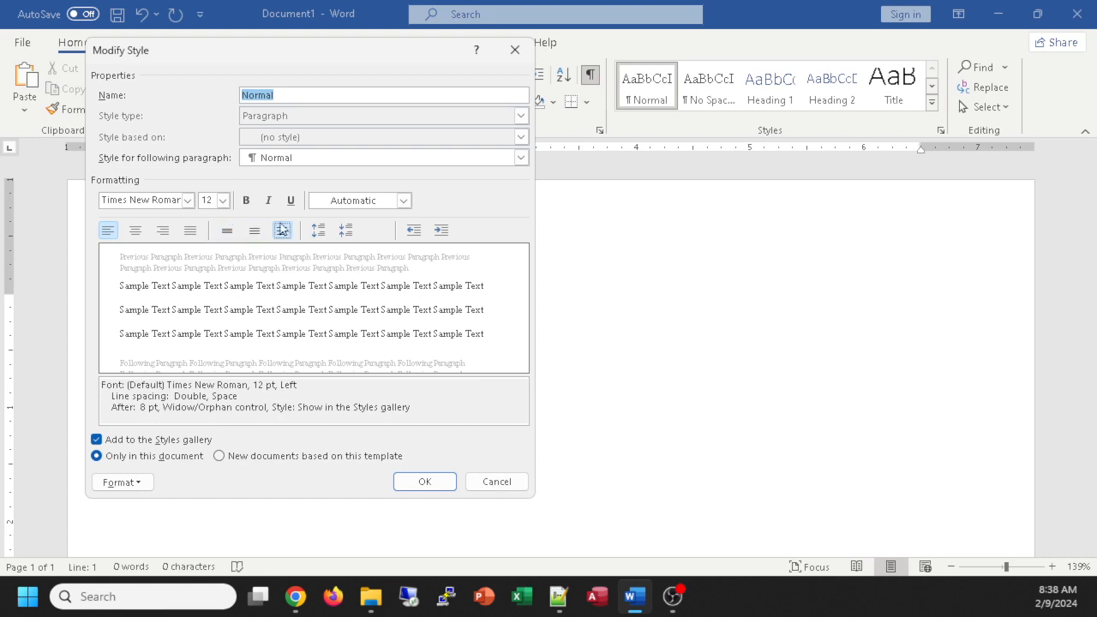
pyautogui.click(514, 52)
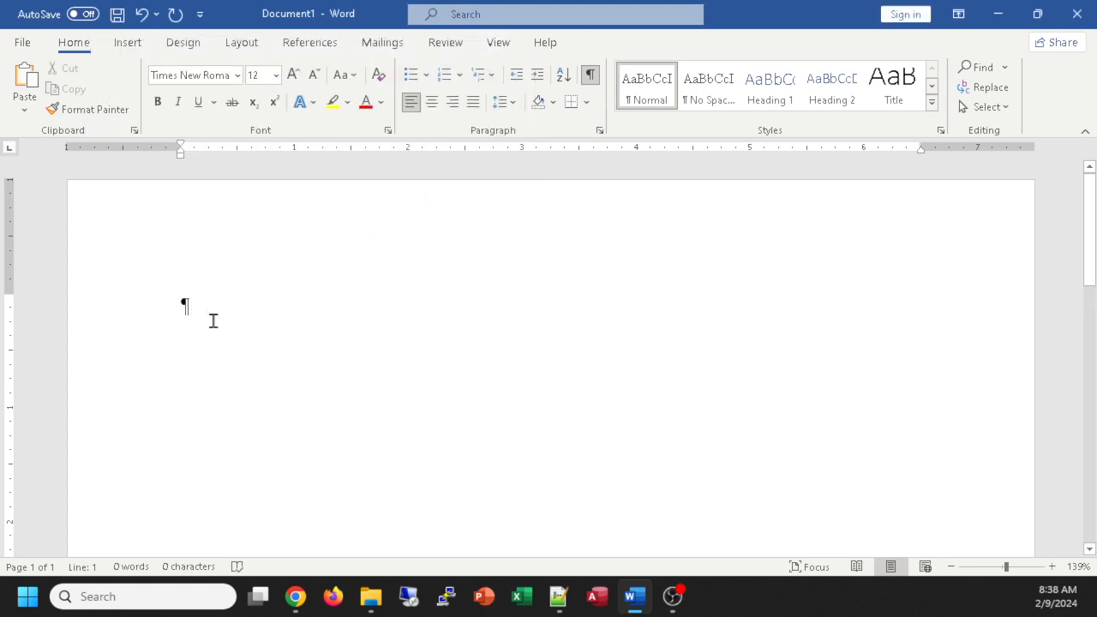
pyautogui.rightClick(646, 82)
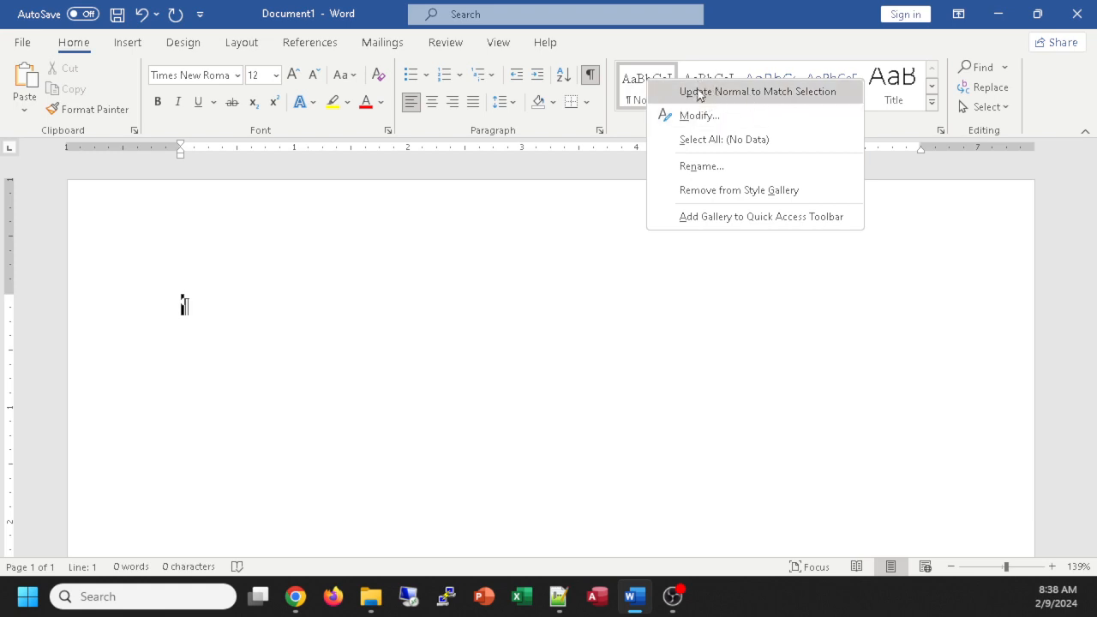
pyautogui.click(625, 91)
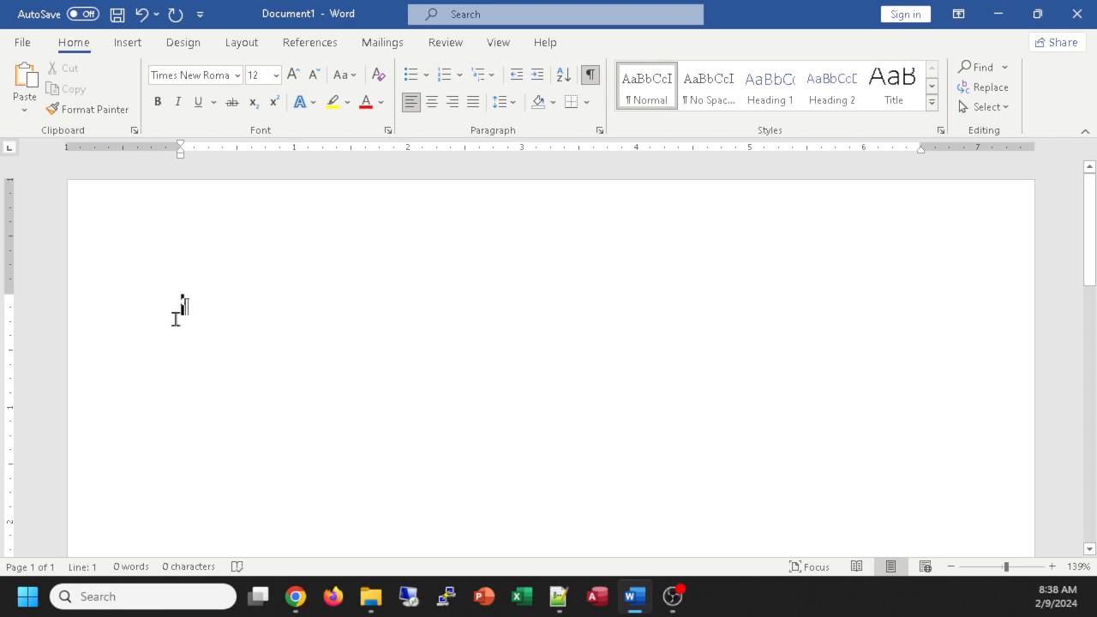
pyautogui.rightClick(639, 85)
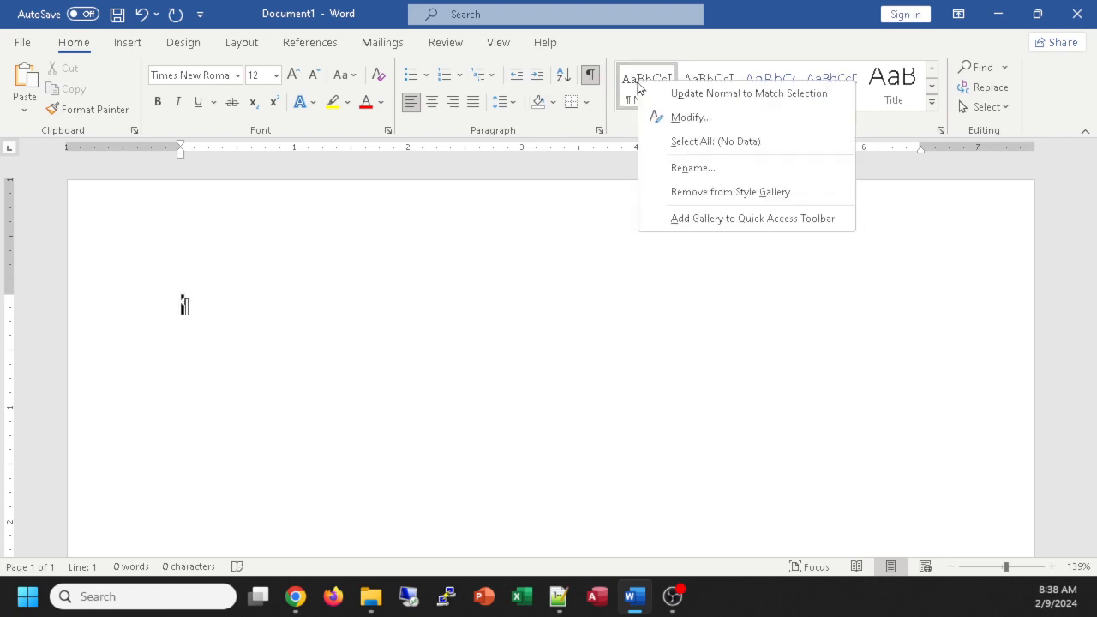
pyautogui.click(229, 298)
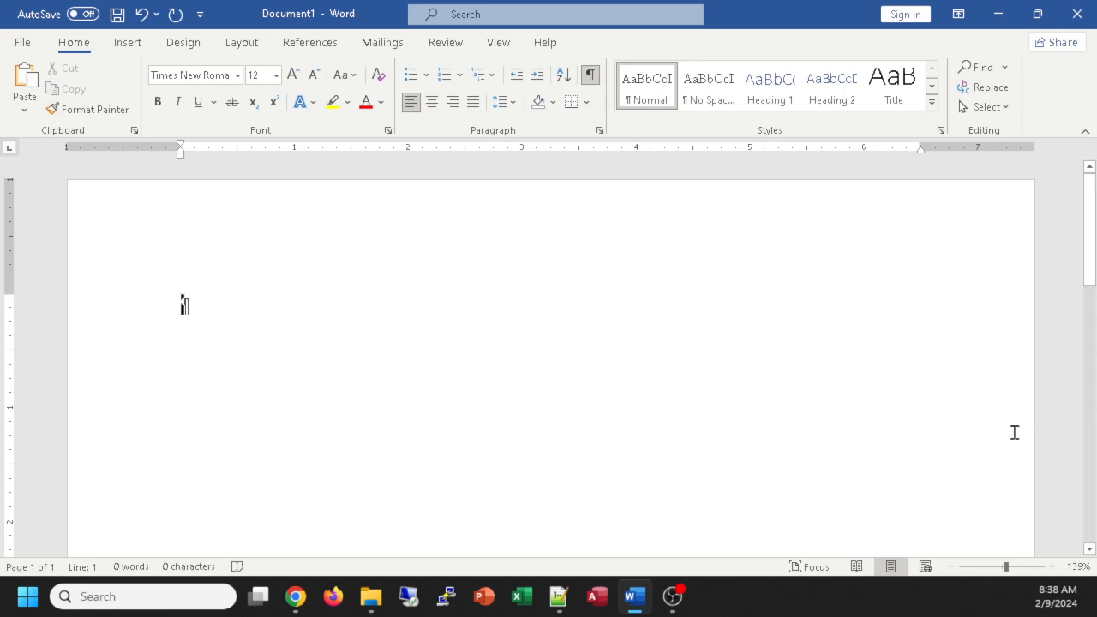
# Remove the space after the blank paragraph and update the Normal style to match it.
pyautogui.click(514, 103)
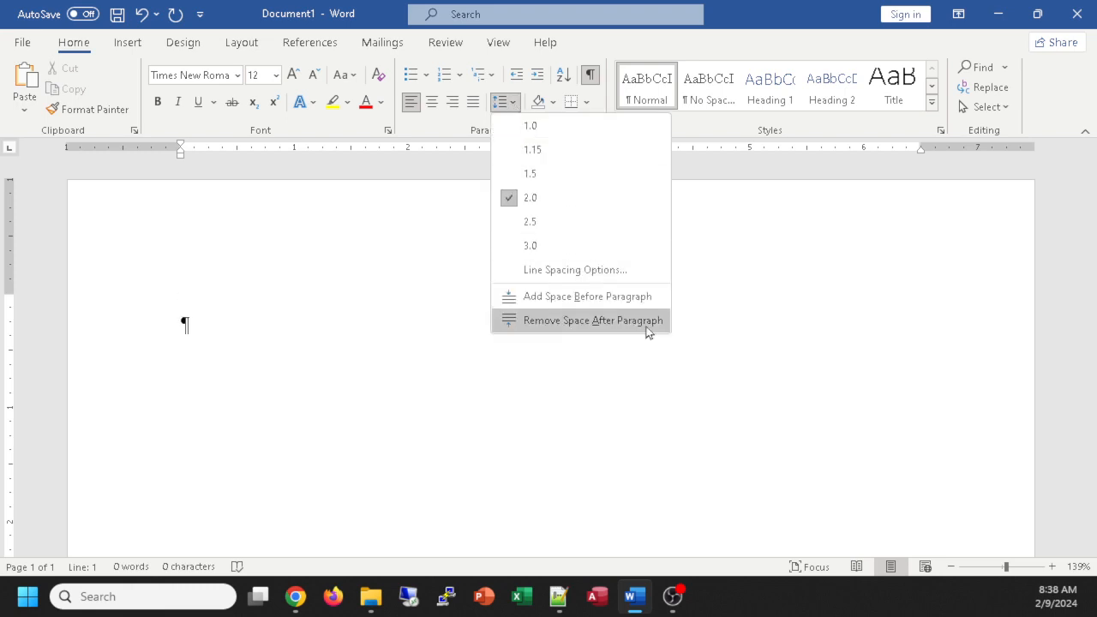
pyautogui.click(593, 332)
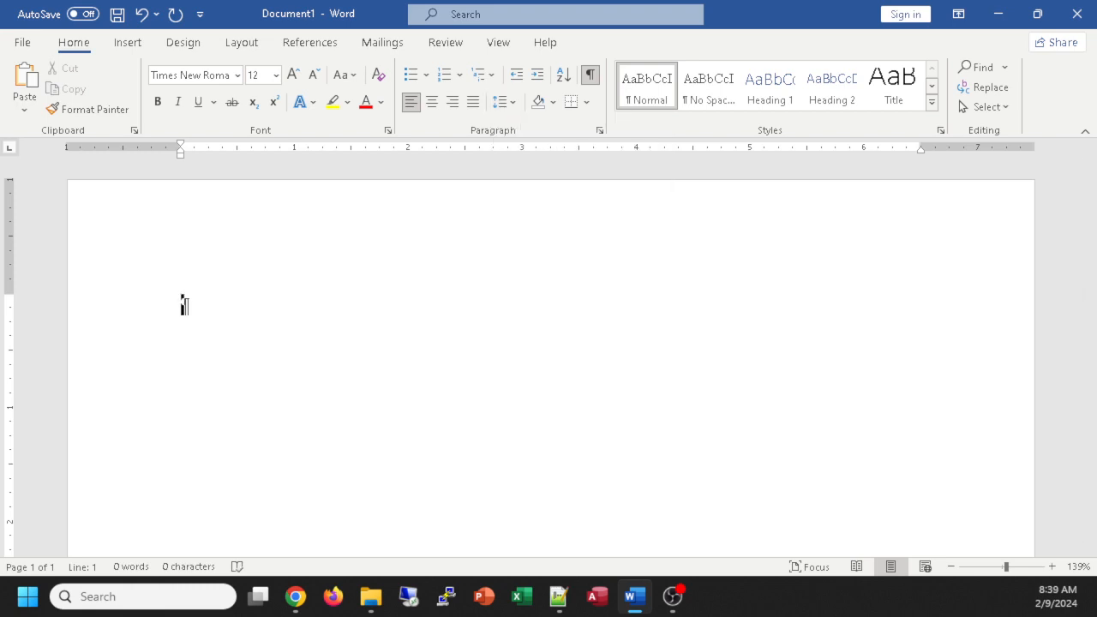
pyautogui.click(294, 597)
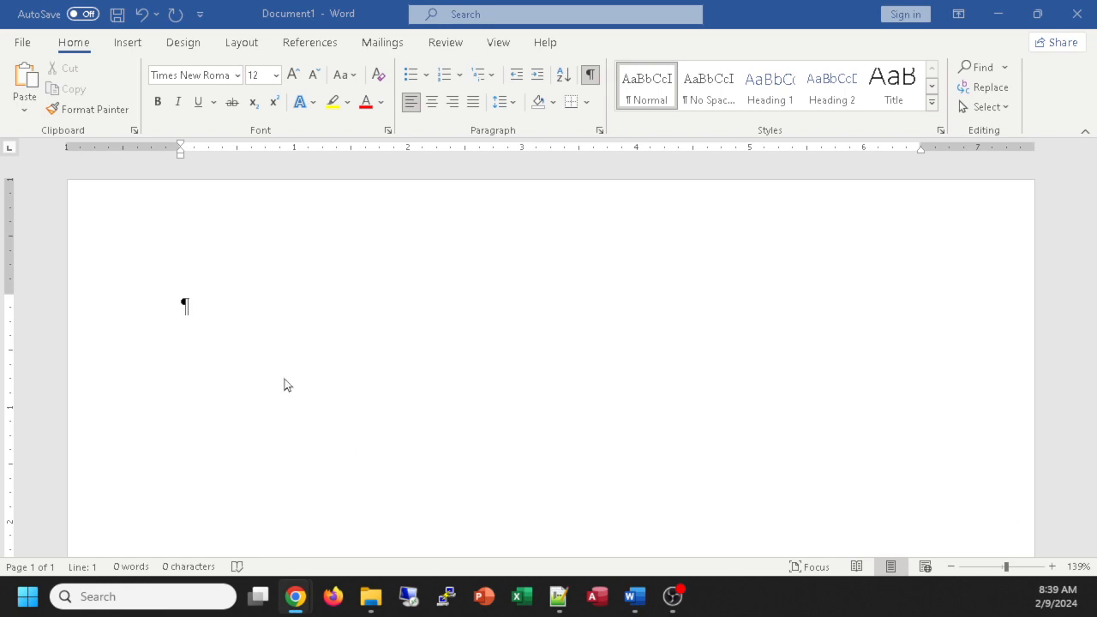
pyautogui.rightClick(645, 86)
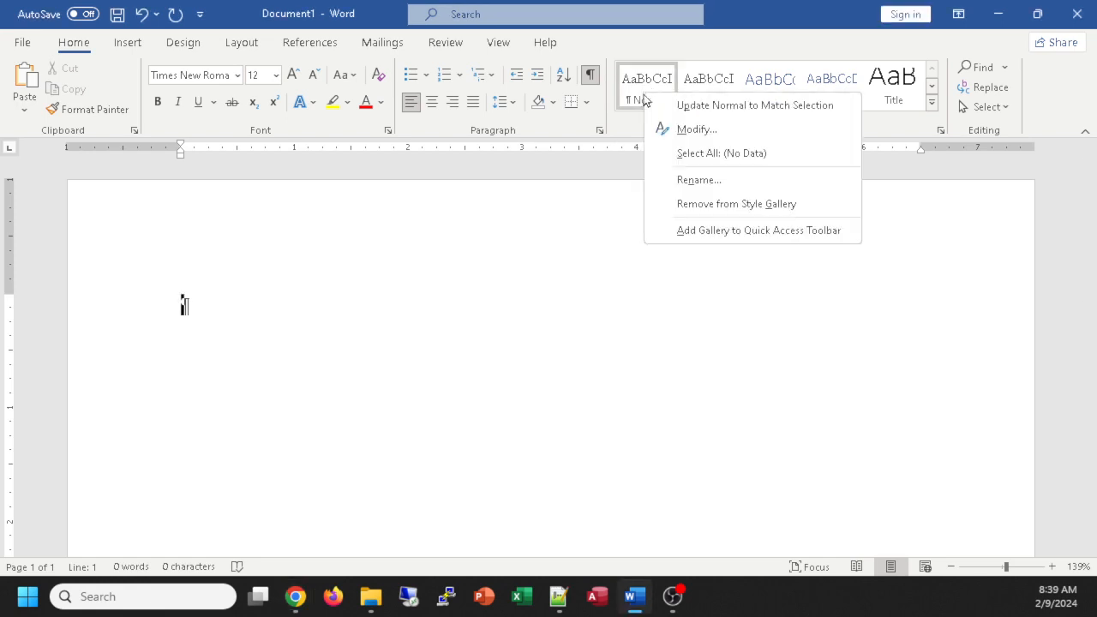
pyautogui.click(710, 109)
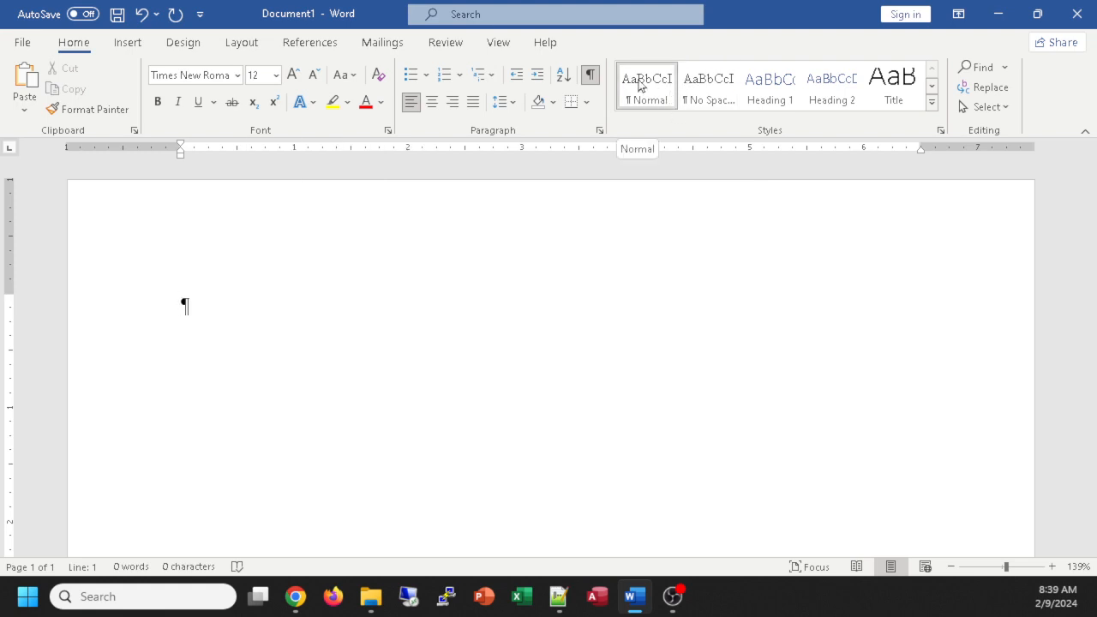
pyautogui.click(511, 103)
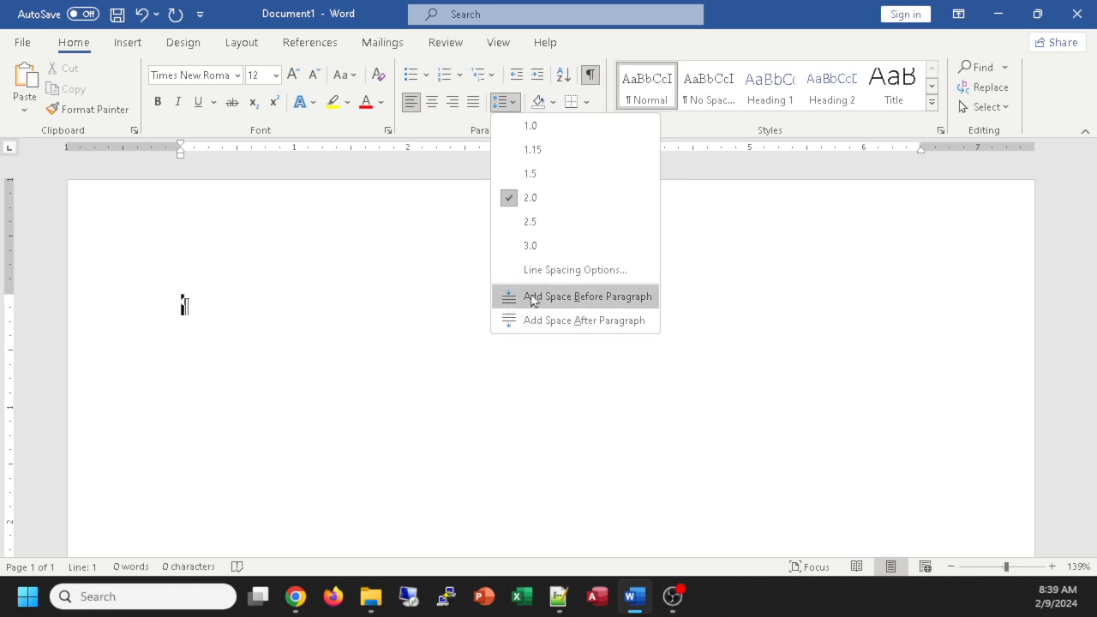
pyautogui.click(381, 226)
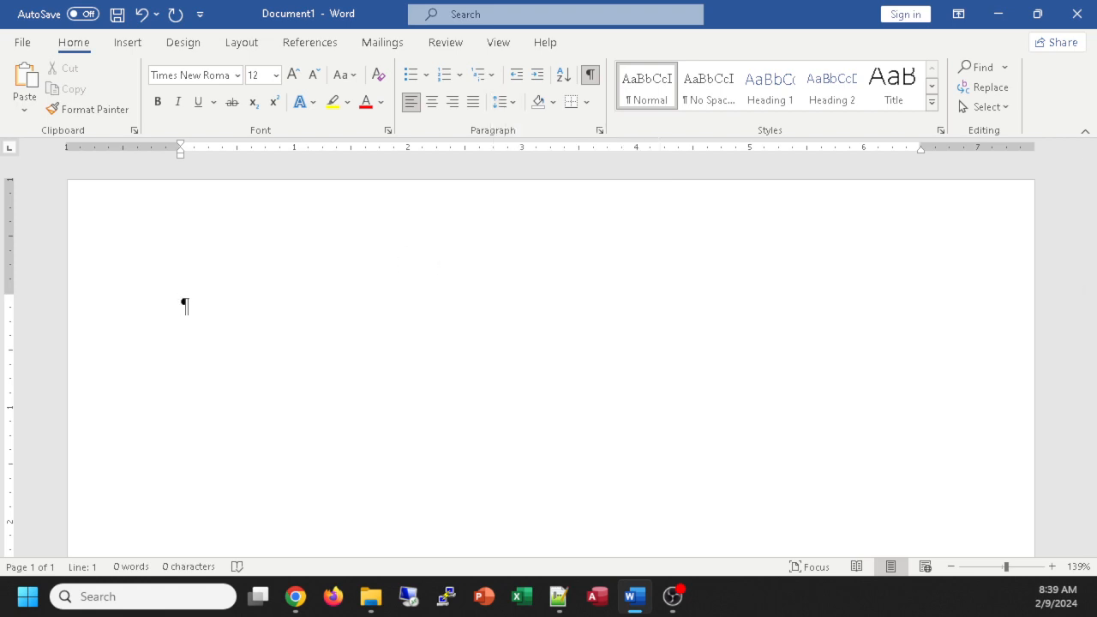
# View the page's header area and return to the document body.
pyautogui.hotkey('alt', 'Tab')
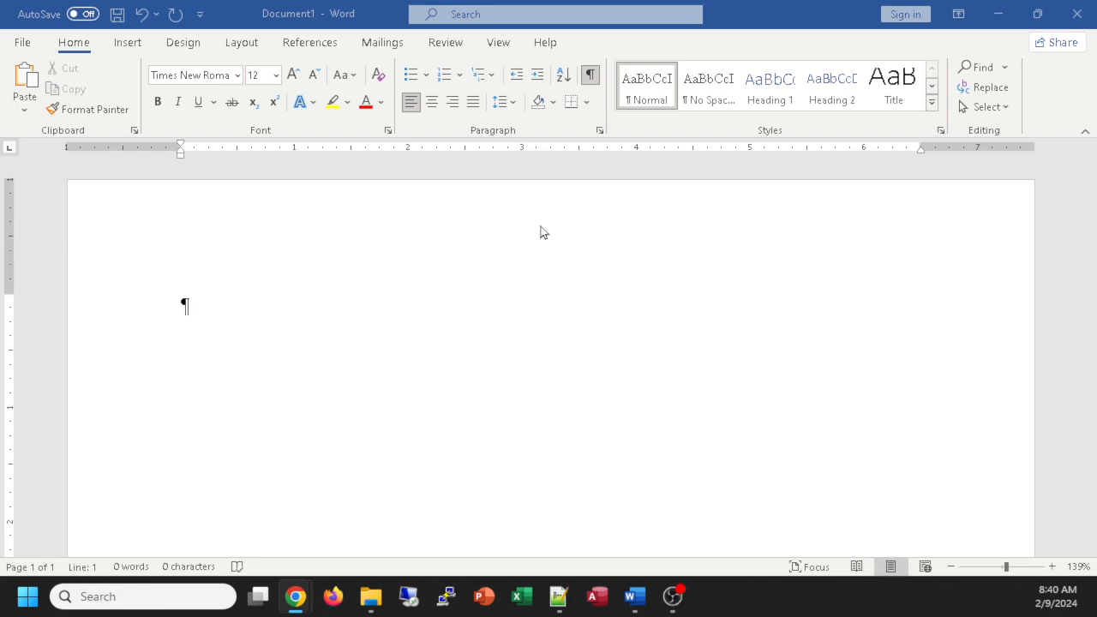
pyautogui.doubleClick(509, 224)
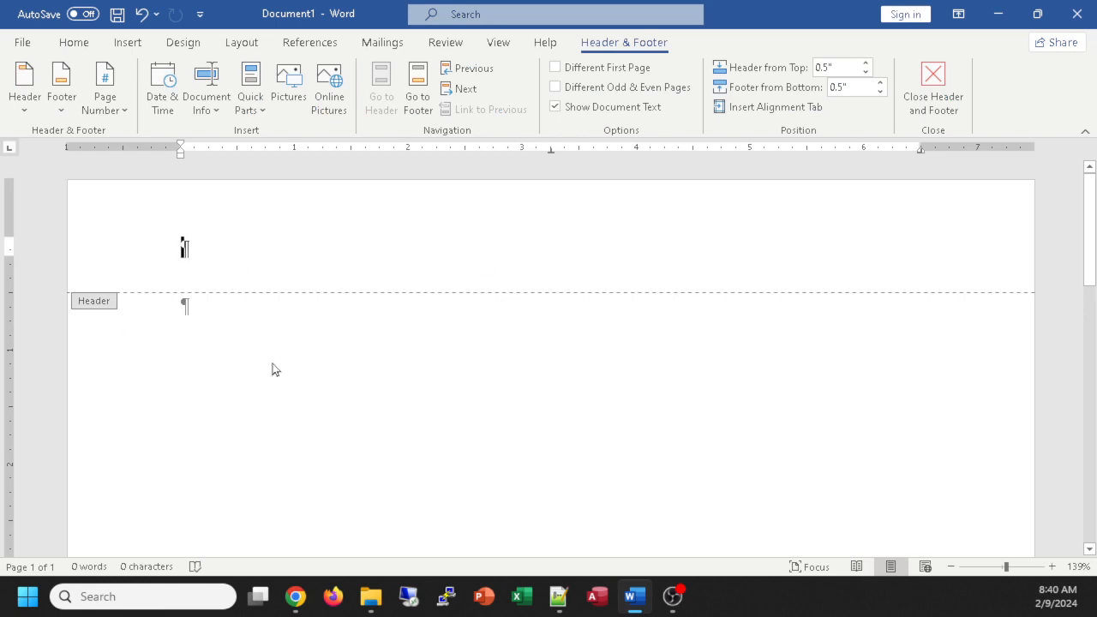
pyautogui.press('Escape')
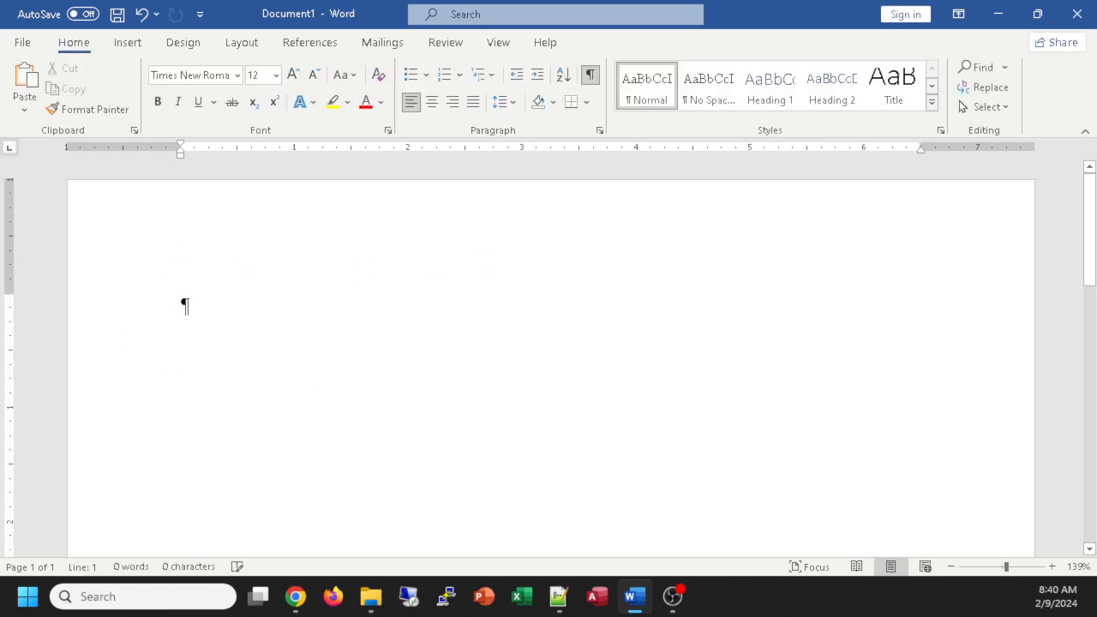
# Add a header to the document using the built-in Blank header design.
pyautogui.click(127, 44)
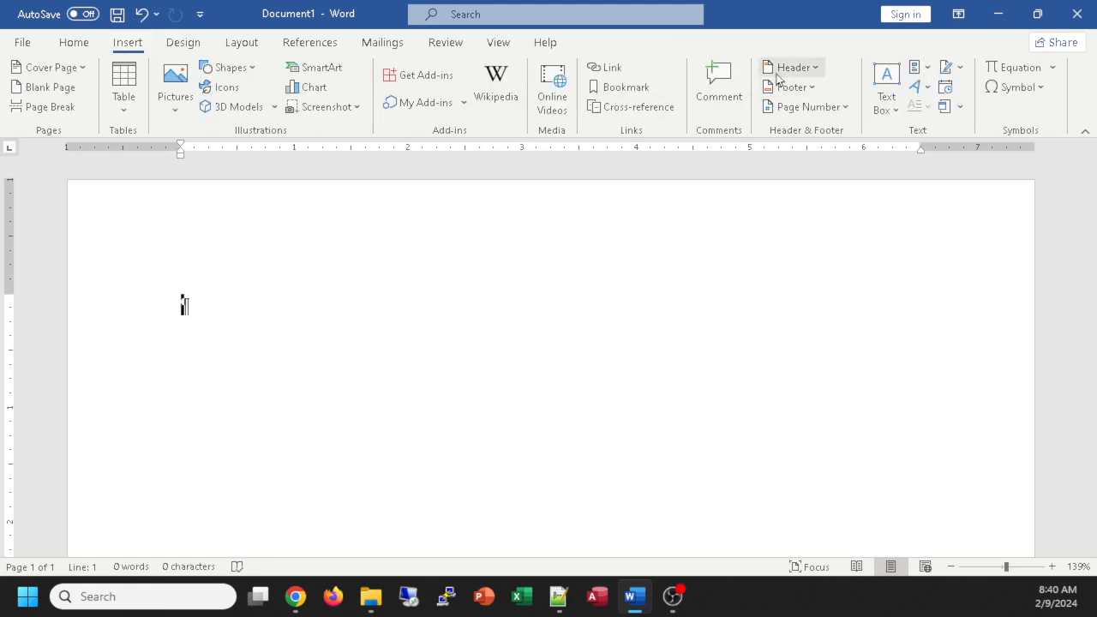
pyautogui.click(791, 67)
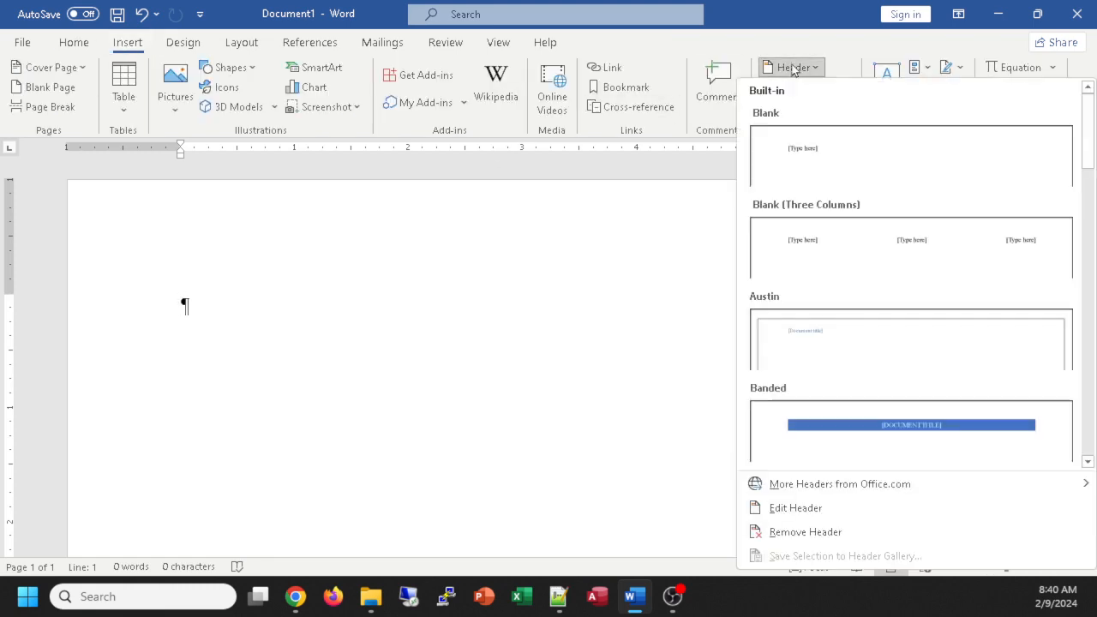
pyautogui.click(854, 149)
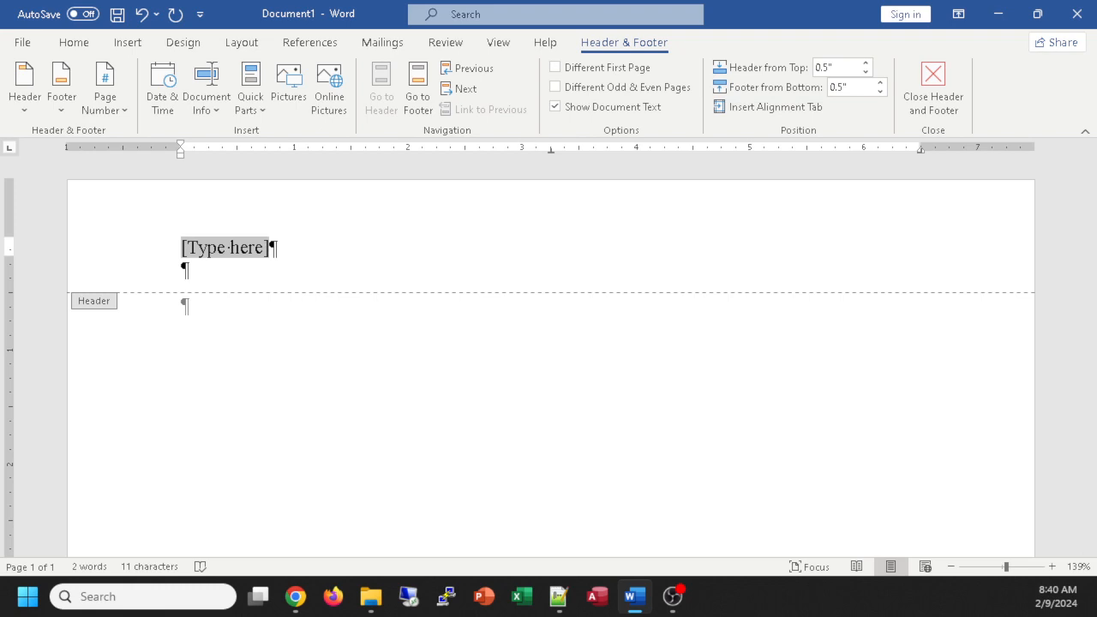
pyautogui.hotkey('alt', 'Tab')
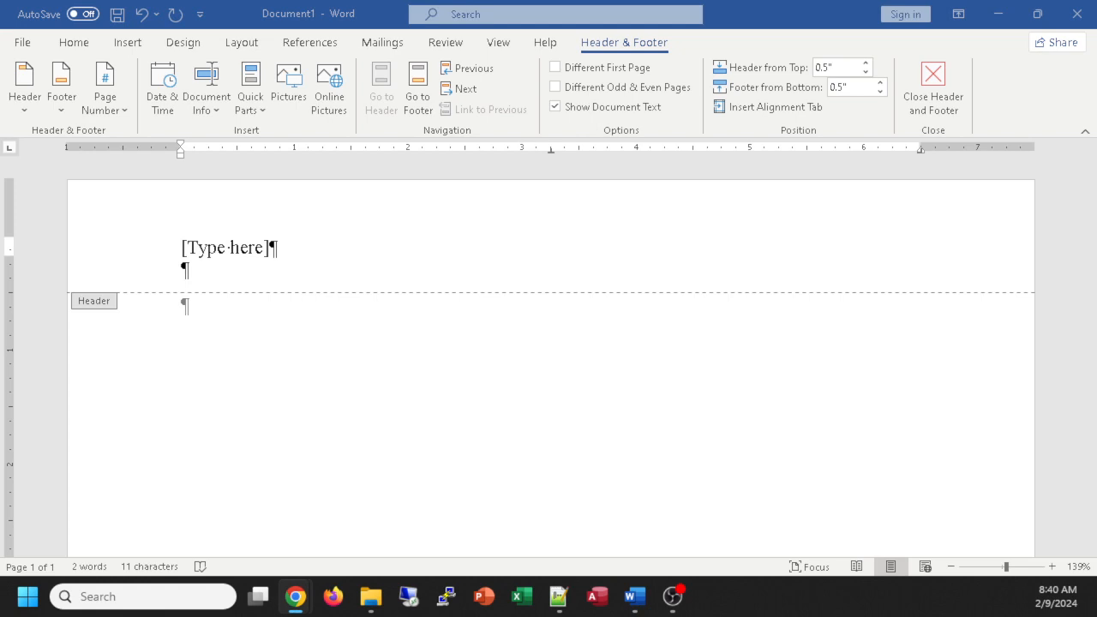
# Right-align the header's placeholder and replace it with the author's last name followed by a space.
pyautogui.click(248, 255)
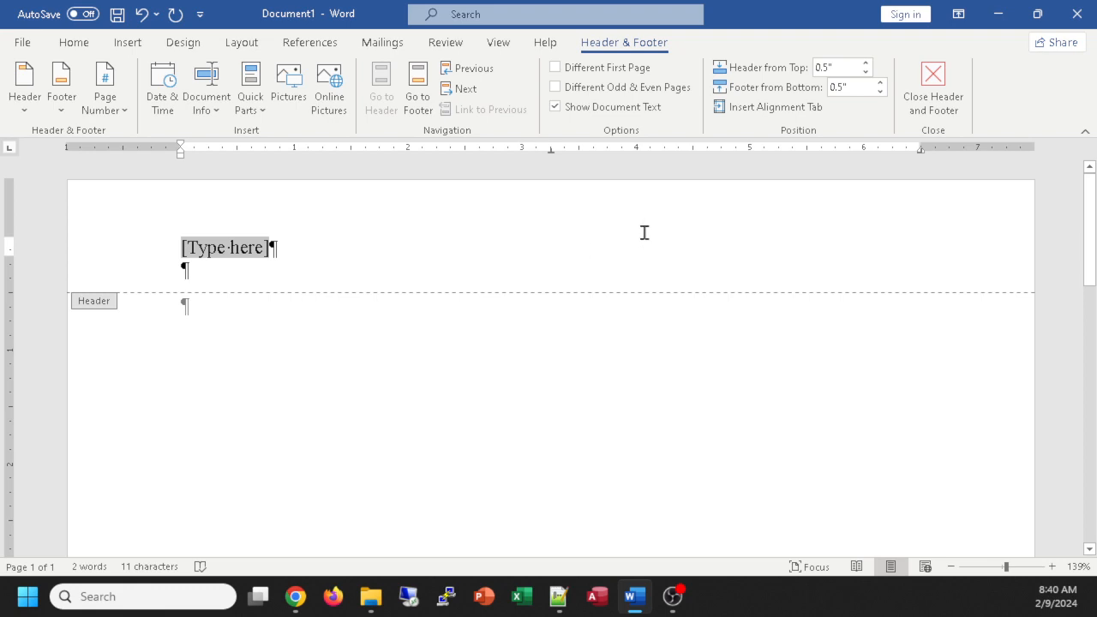
pyautogui.click(73, 43)
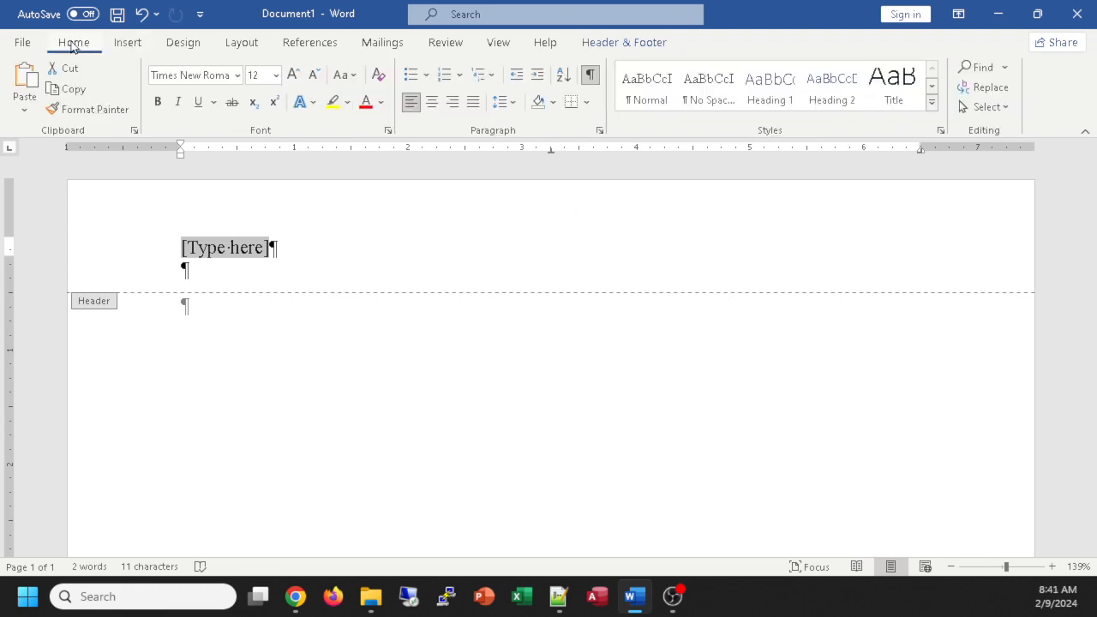
pyautogui.click(453, 104)
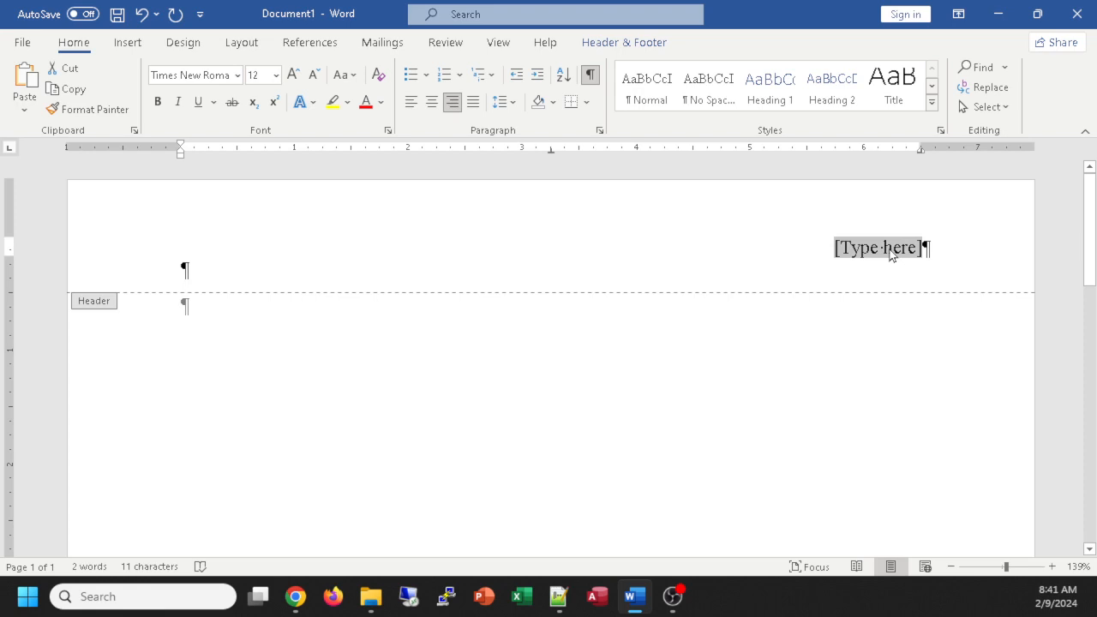
pyautogui.write('Yazzi')
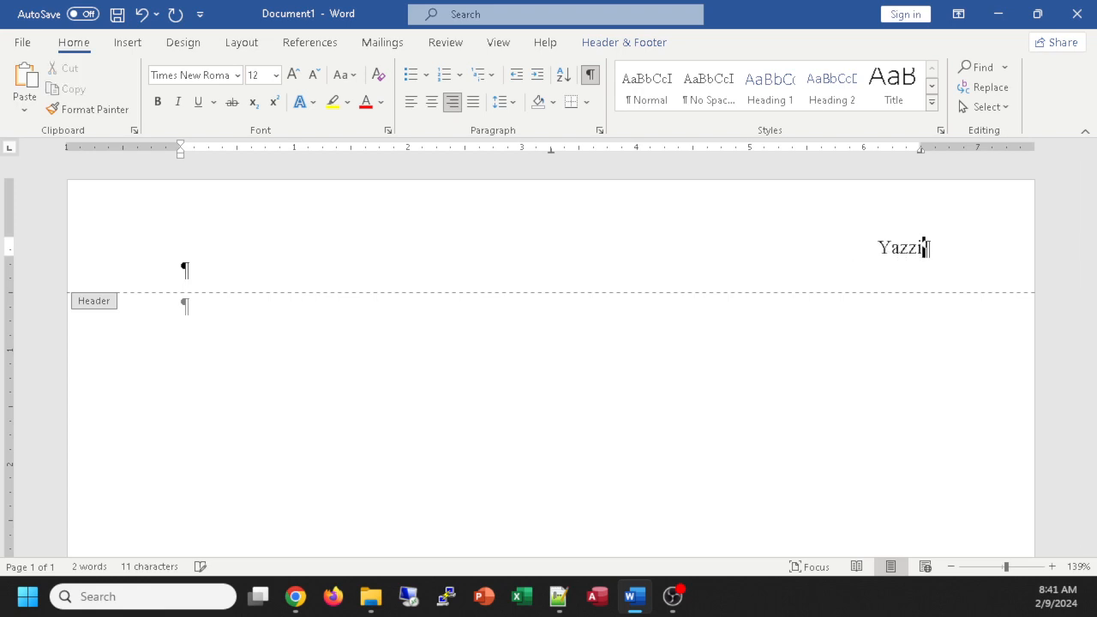
pyautogui.write('e')
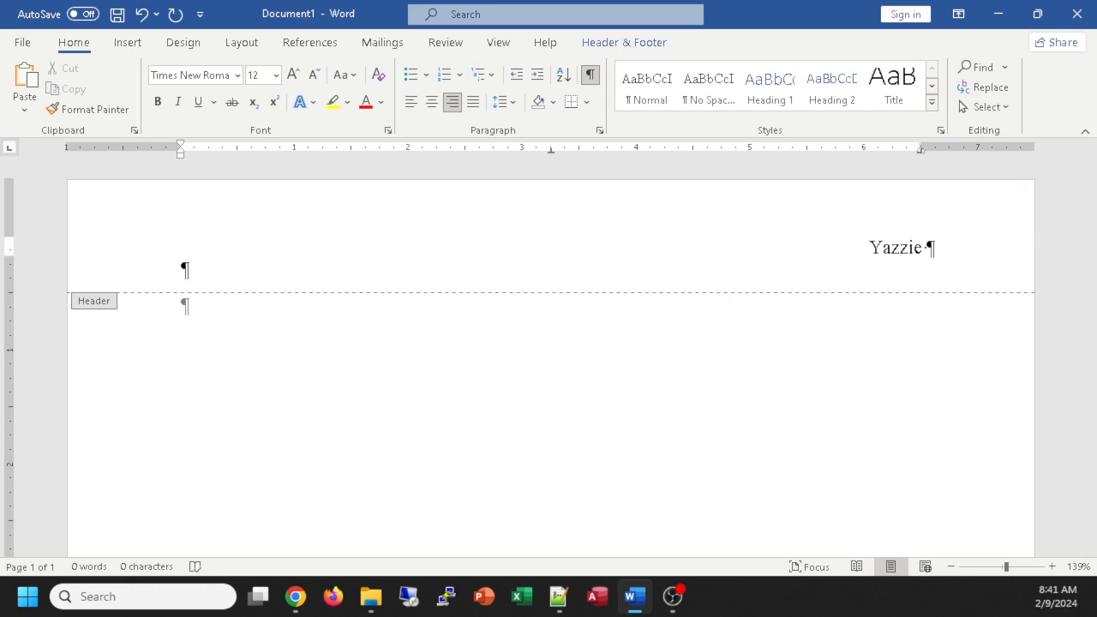
pyautogui.hotkey('alt', 'Tab')
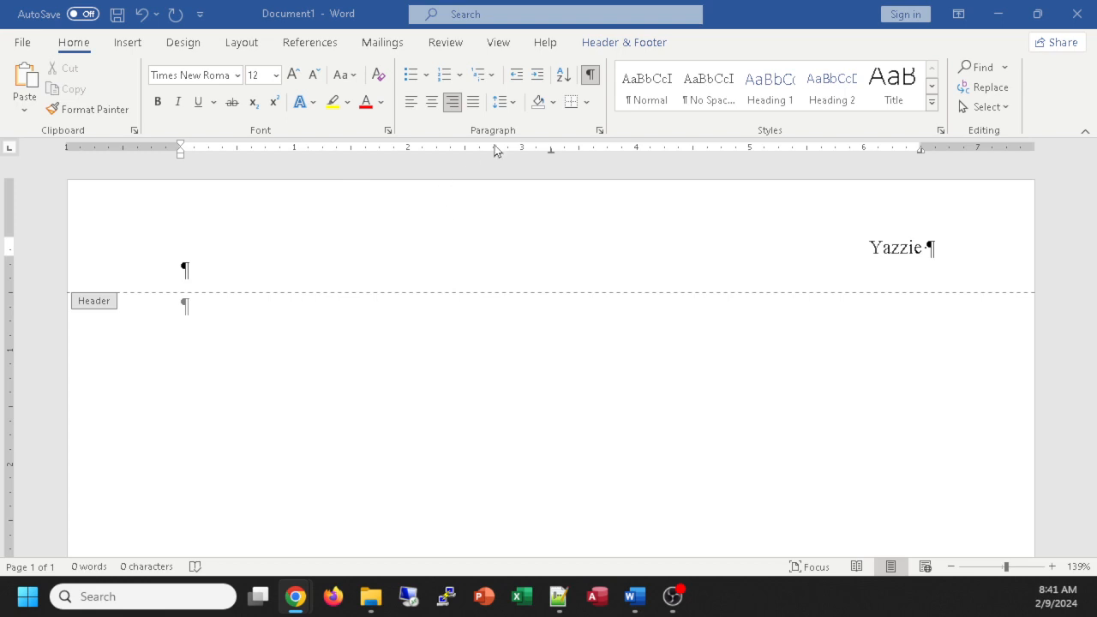
# Insert a Plain Number page number at the current position, after the last name in the header.
pyautogui.click(633, 46)
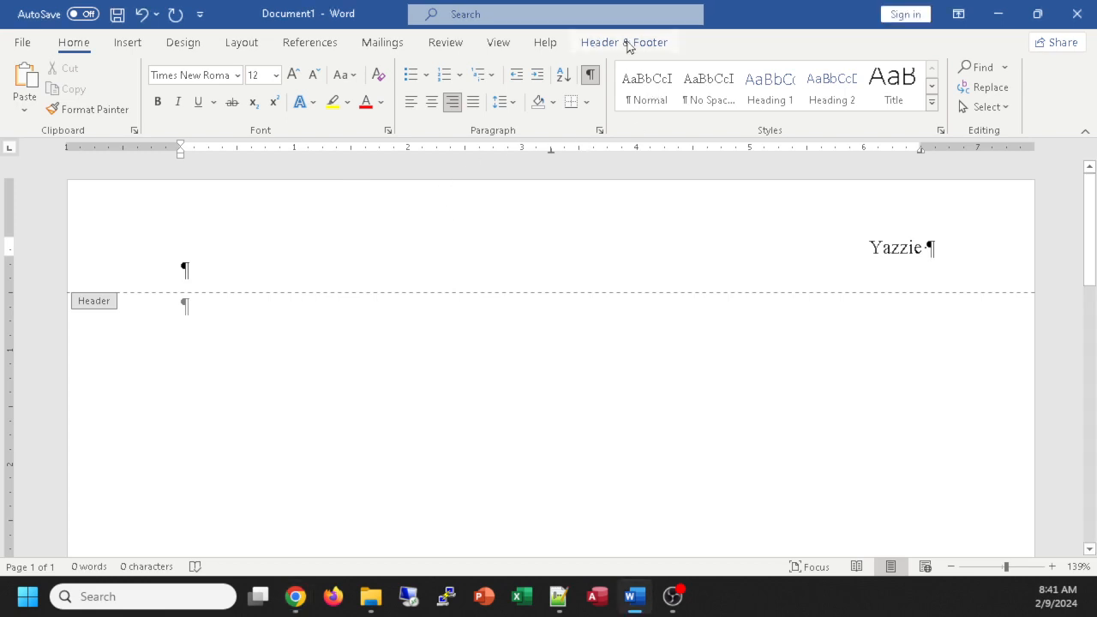
pyautogui.click(626, 45)
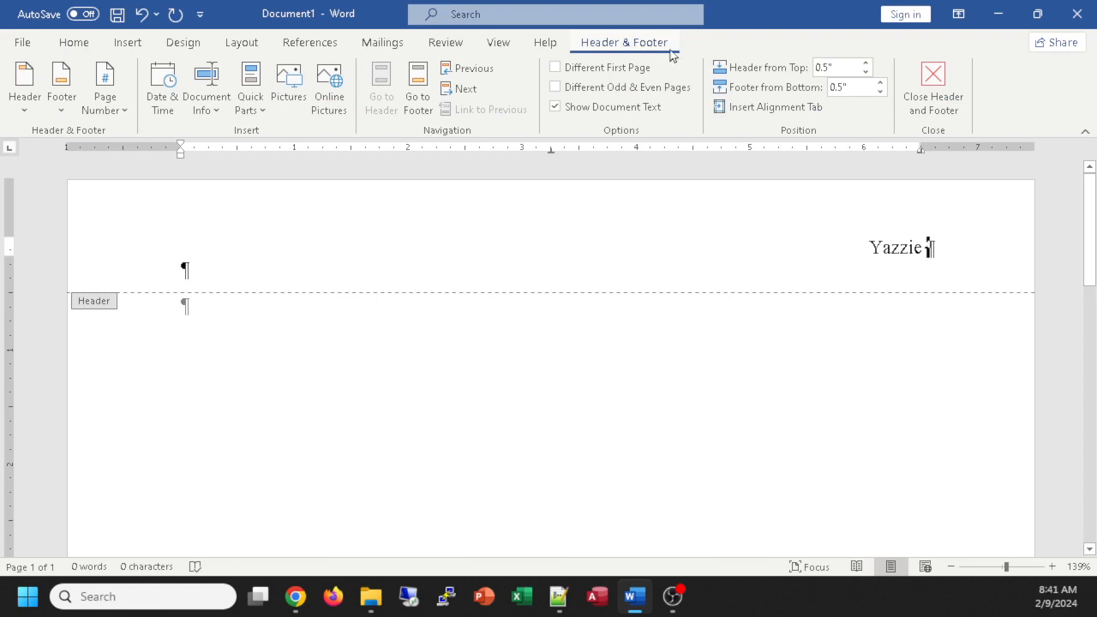
pyautogui.click(124, 116)
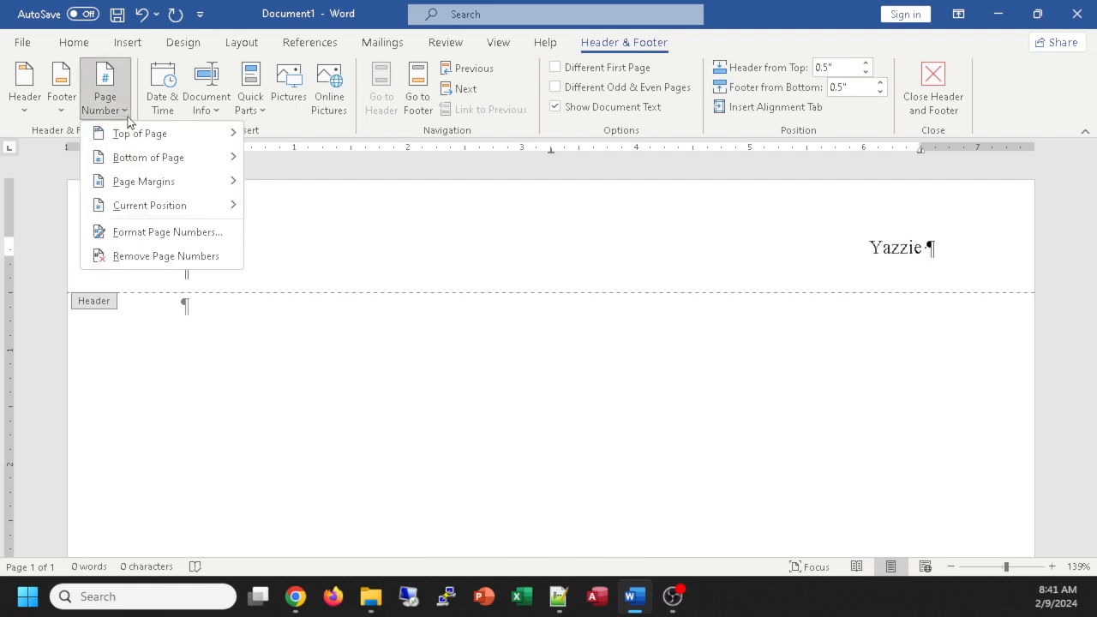
pyautogui.moveTo(181, 138)
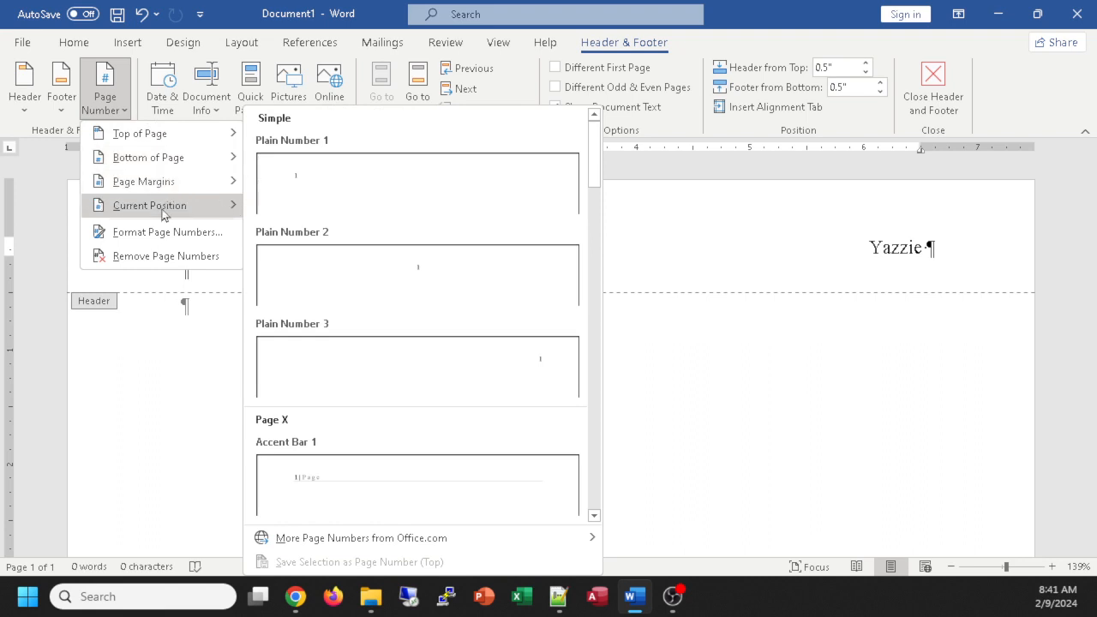
pyautogui.moveTo(162, 210)
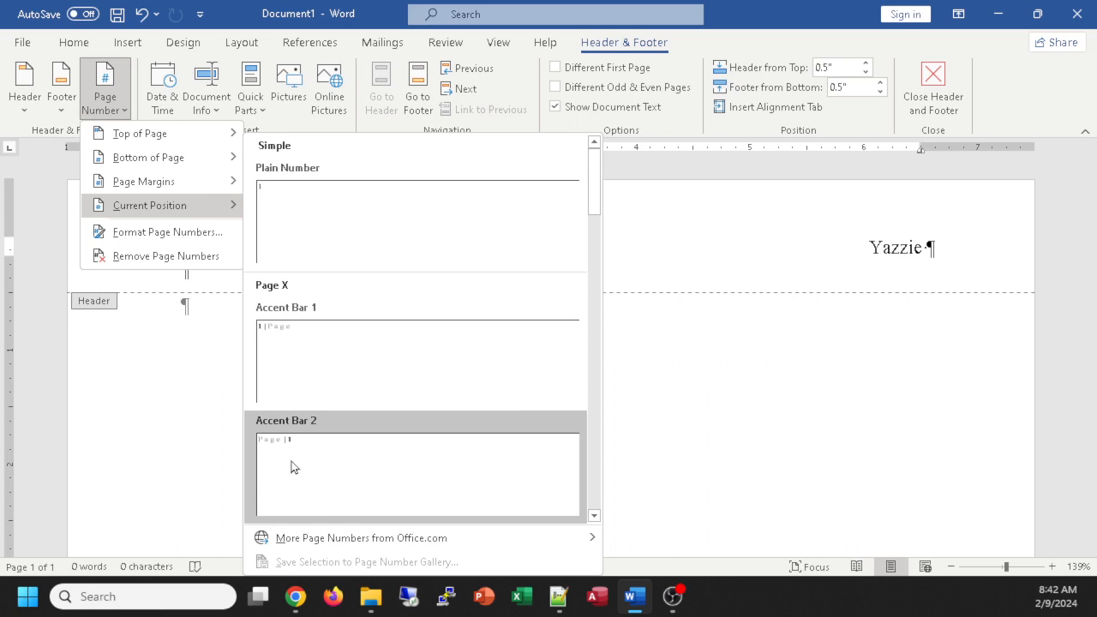
pyautogui.scroll(-6, 347, 448)
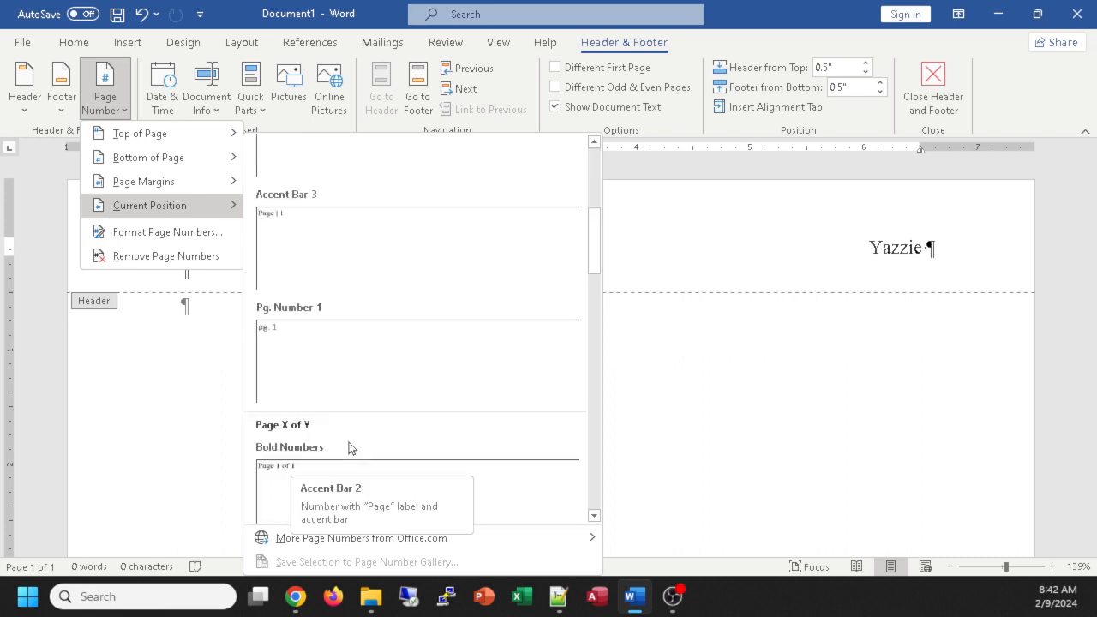
pyautogui.scroll(-4, 341, 369)
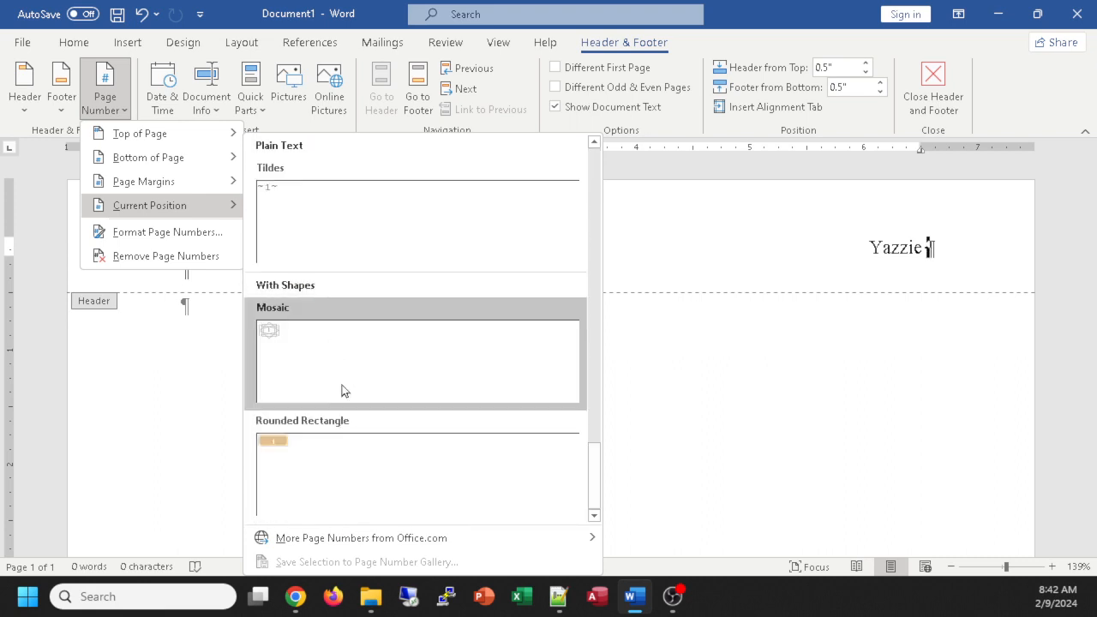
pyautogui.scroll(10, 355, 414)
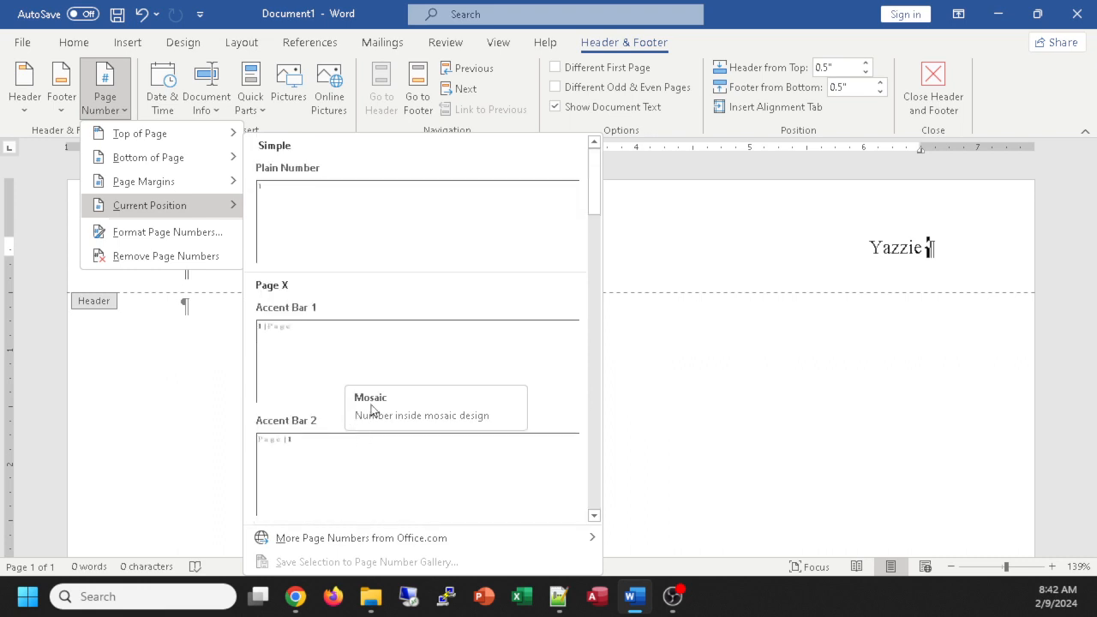
pyautogui.click(313, 209)
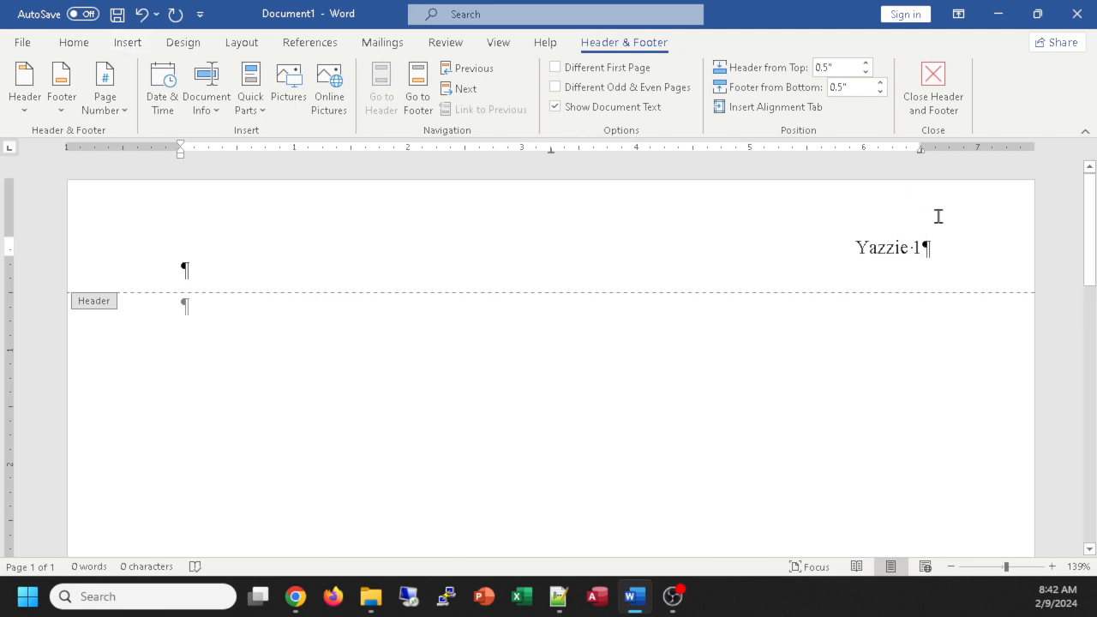
pyautogui.click(127, 43)
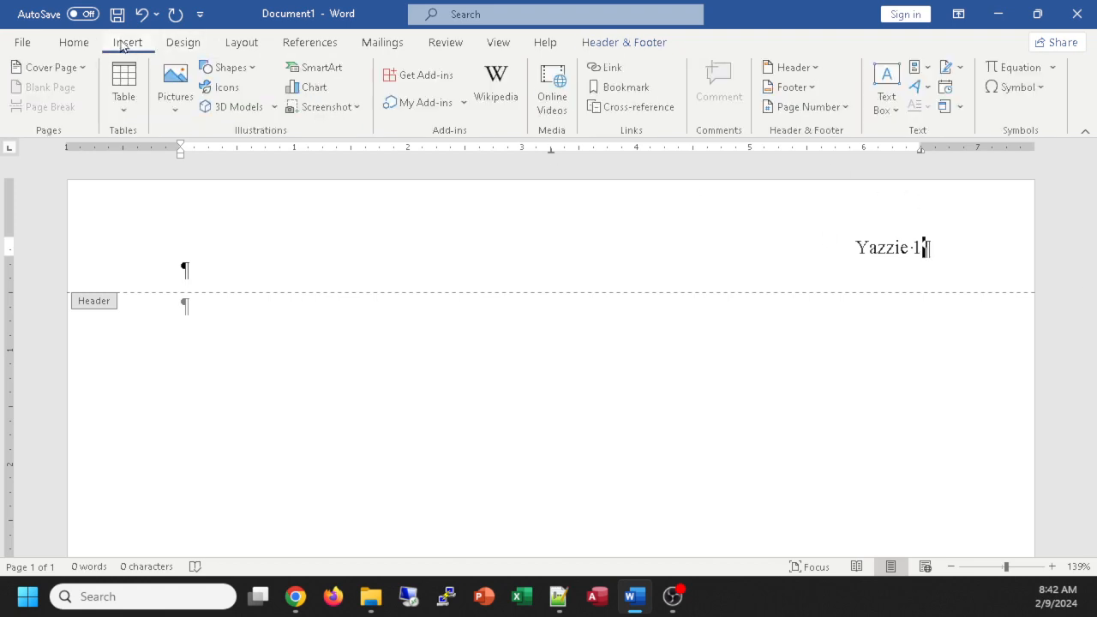
pyautogui.click(837, 108)
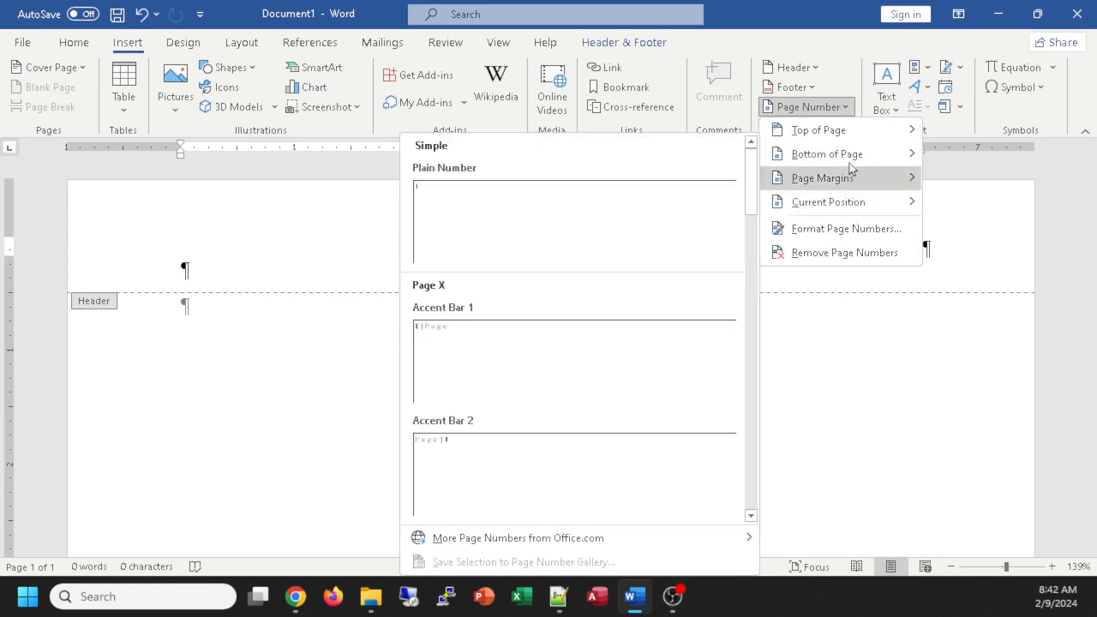
pyautogui.moveTo(831, 131)
pyautogui.click(636, 42)
pyautogui.click(632, 42)
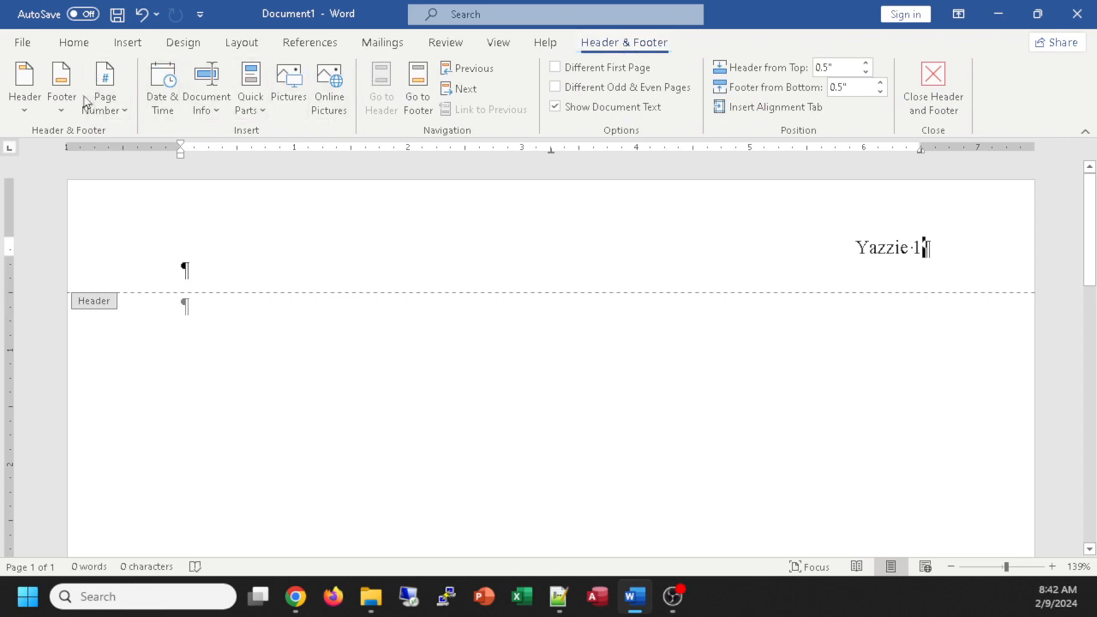
pyautogui.click(127, 42)
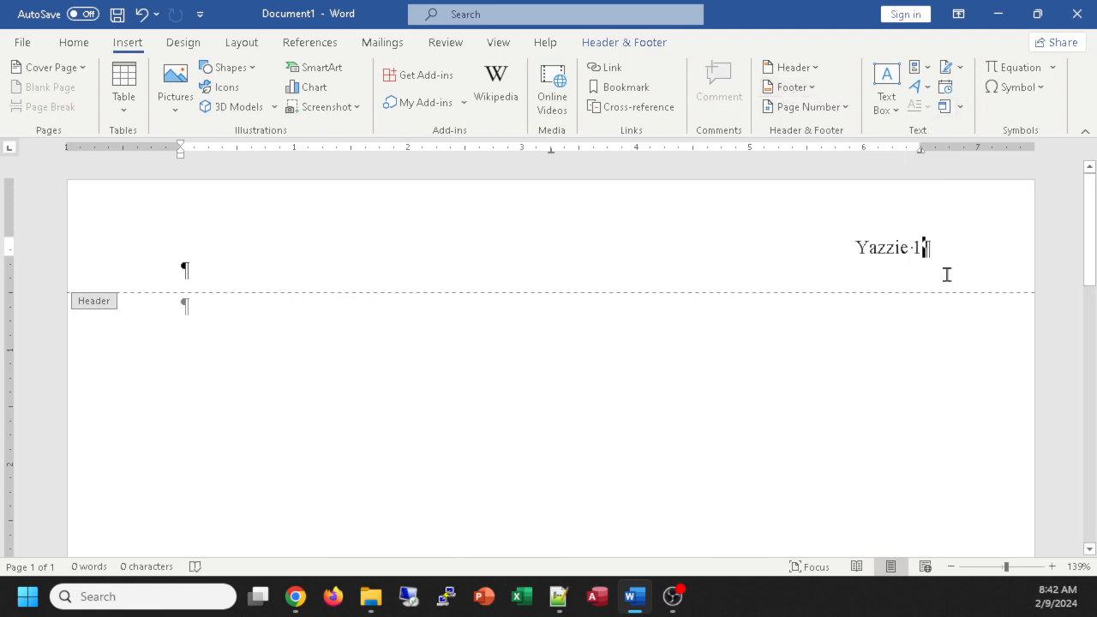
pyautogui.click(621, 42)
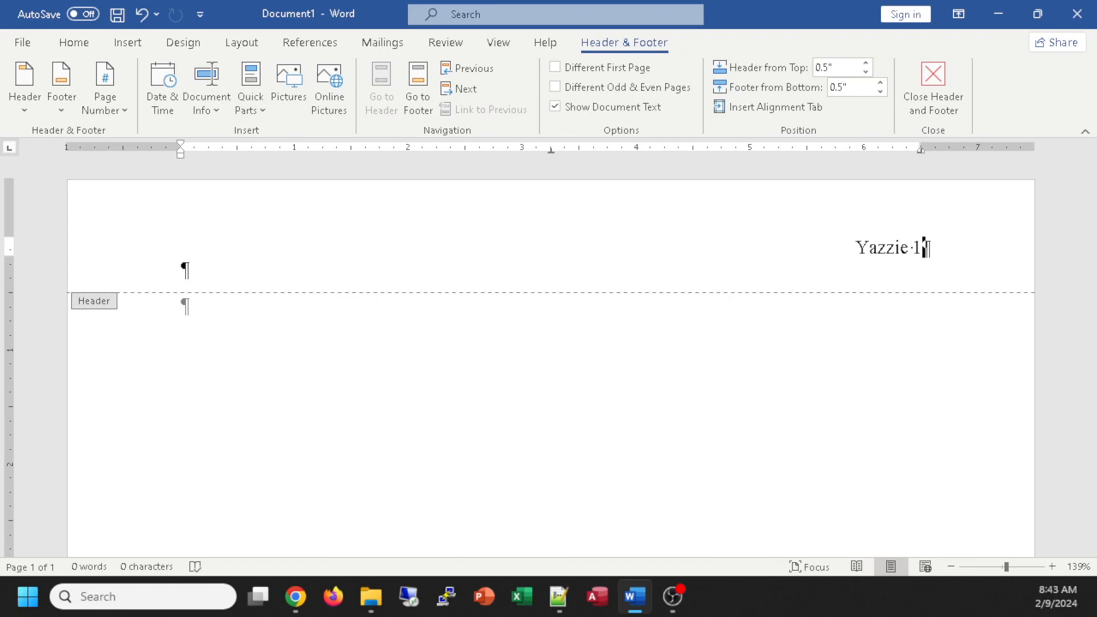
# Look at the page's footer area, and leave header editing to return to the document body.
pyautogui.scroll(-10, 664, 407)
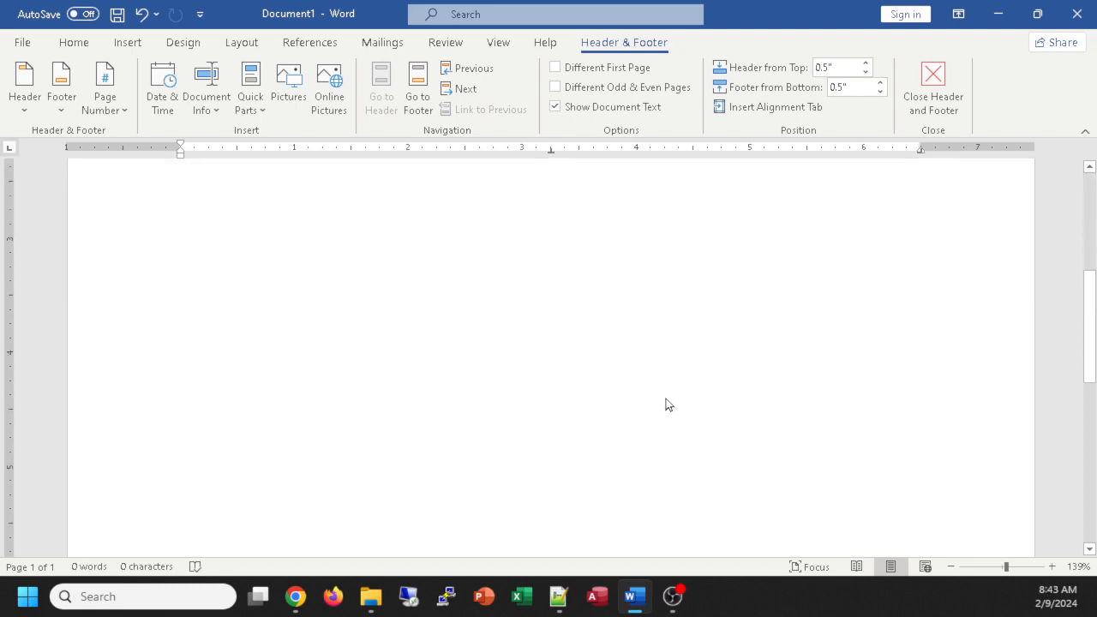
pyautogui.scroll(-5, 669, 404)
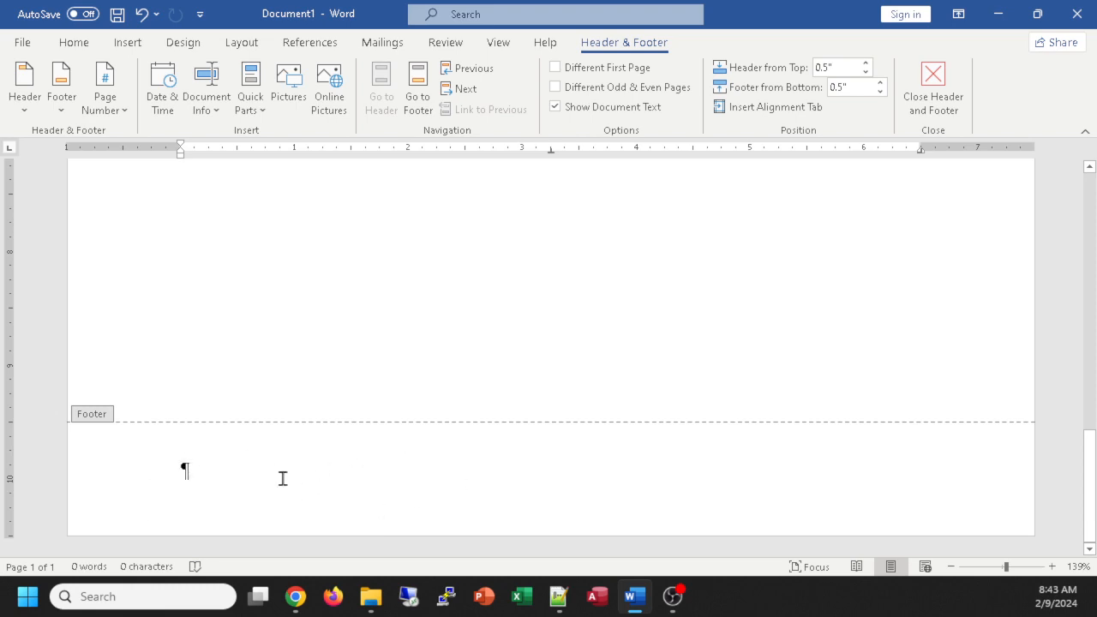
pyautogui.scroll(15, 247, 481)
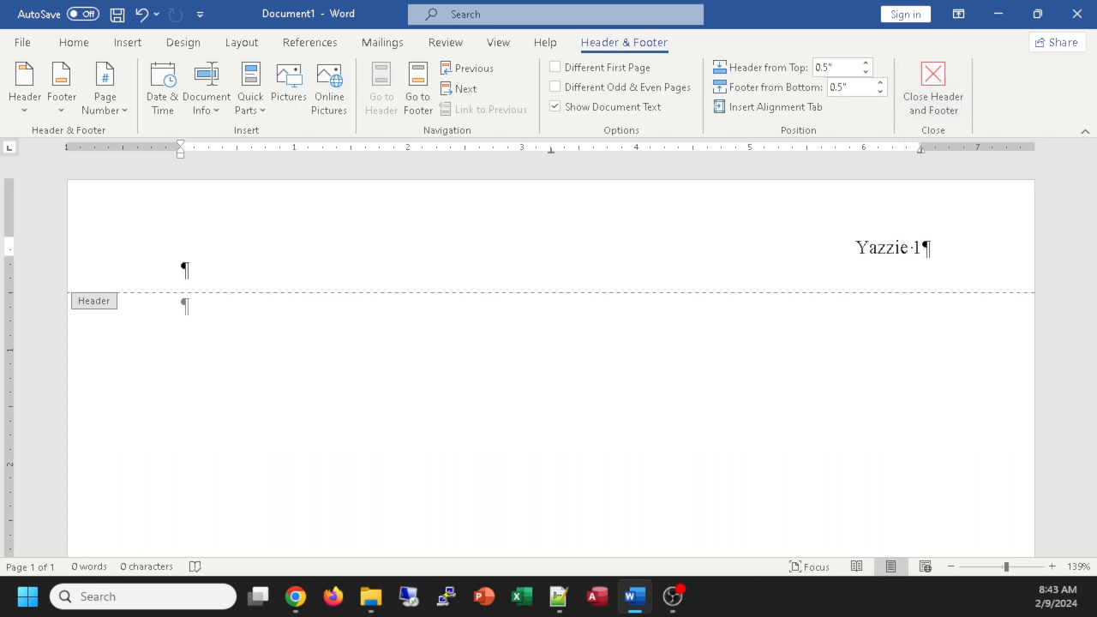
pyautogui.hotkey('alt', 'Tab')
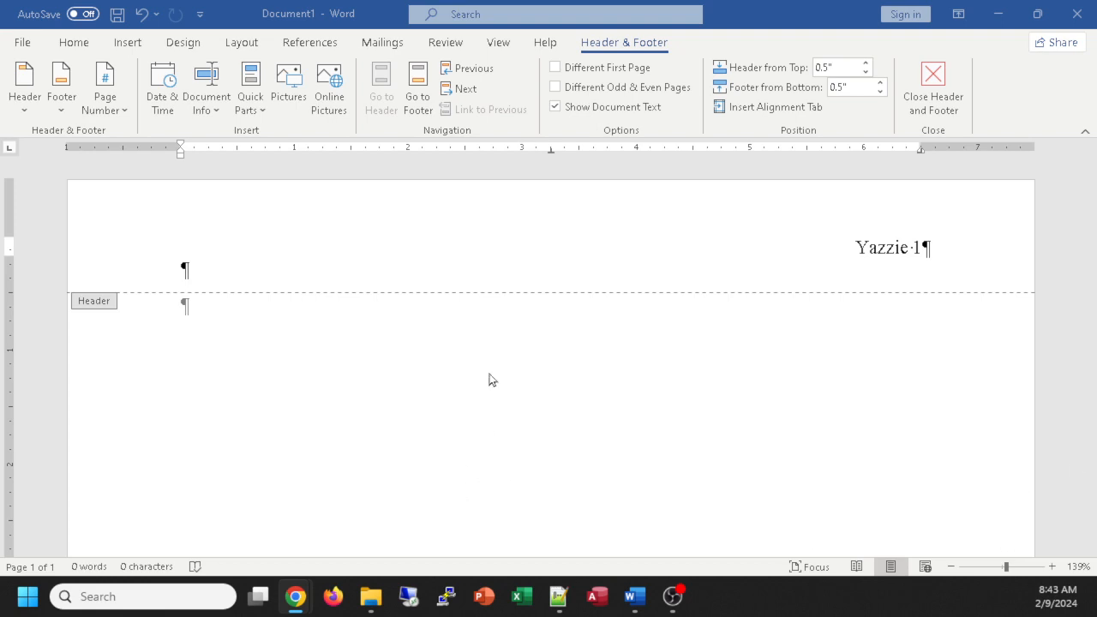
pyautogui.scroll(-10, 487, 381)
pyautogui.scroll(-3, 487, 383)
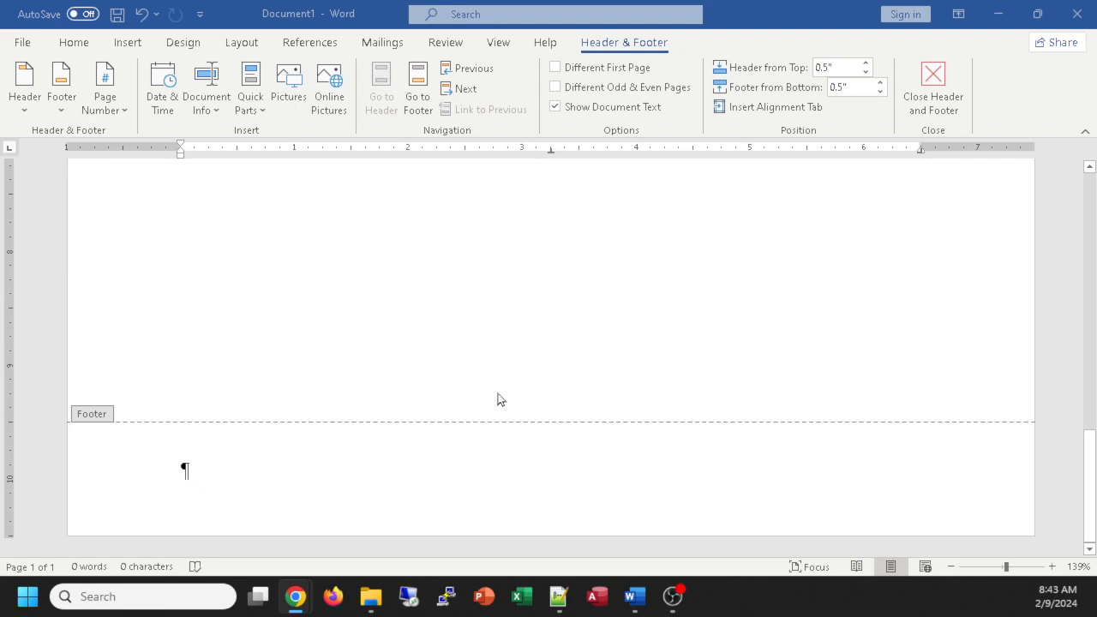
pyautogui.click(472, 288)
pyautogui.press('Escape')
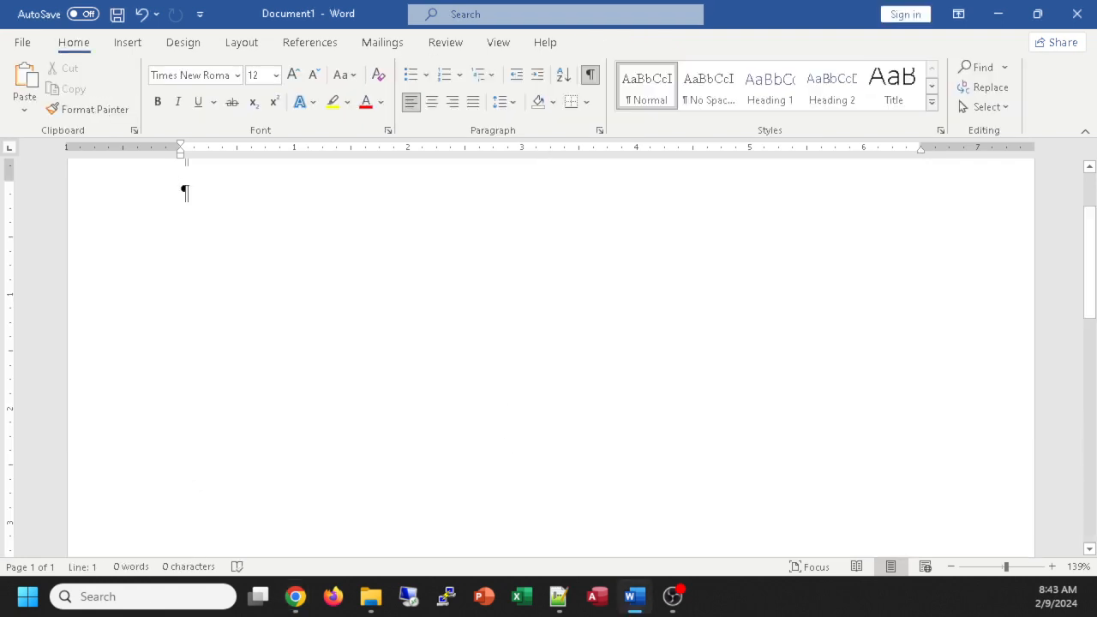
# Open the footer for editing, look over the footer and header areas, and go back to the body text.
pyautogui.scroll(-15, 487, 382)
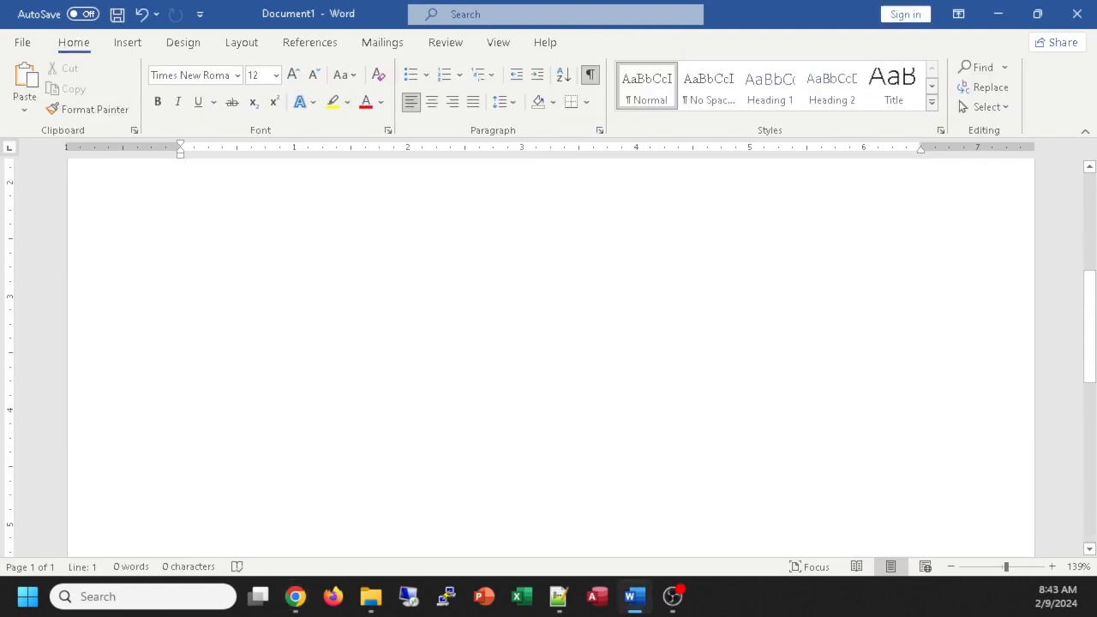
pyautogui.doubleClick(279, 487)
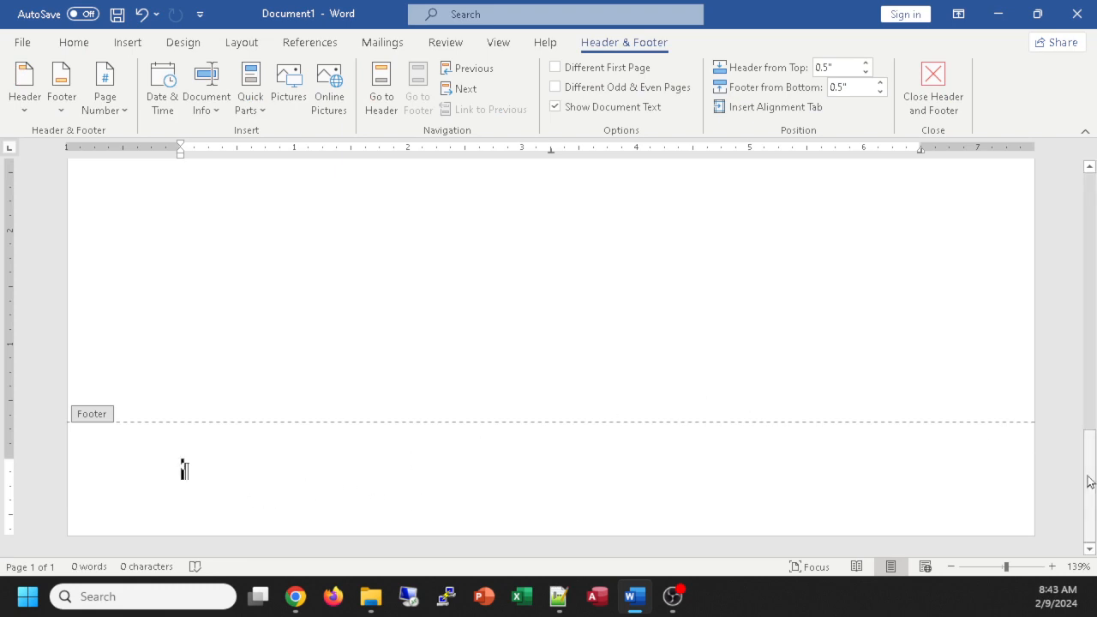
pyautogui.moveTo(1090, 481); pyautogui.dragTo(1090, 268)
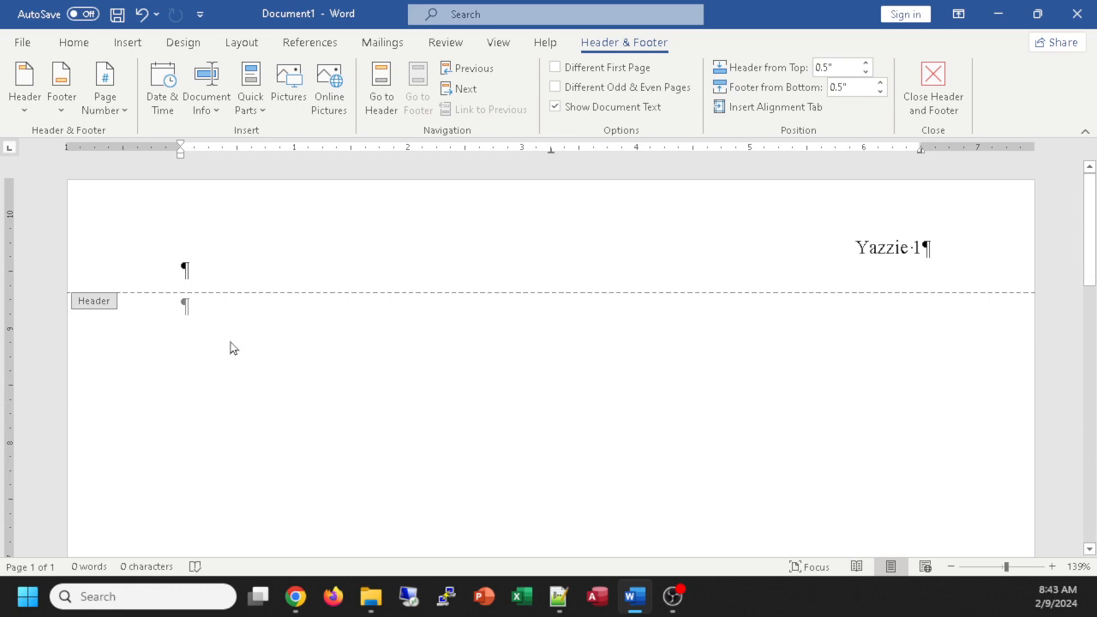
pyautogui.doubleClick(179, 365)
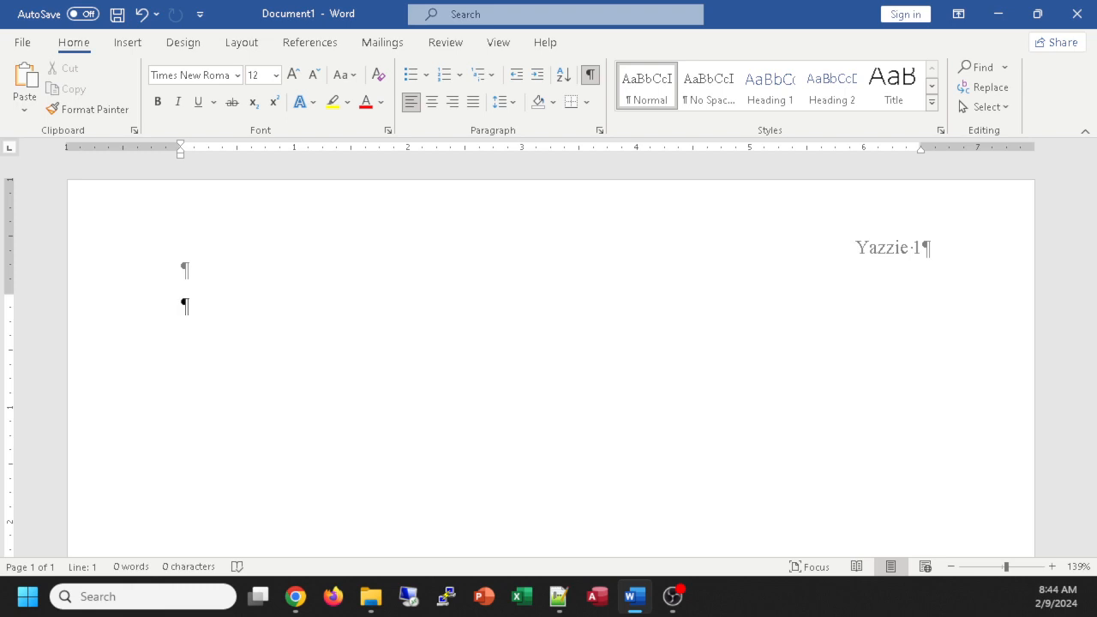
pyautogui.hotkey('alt', 'Tab')
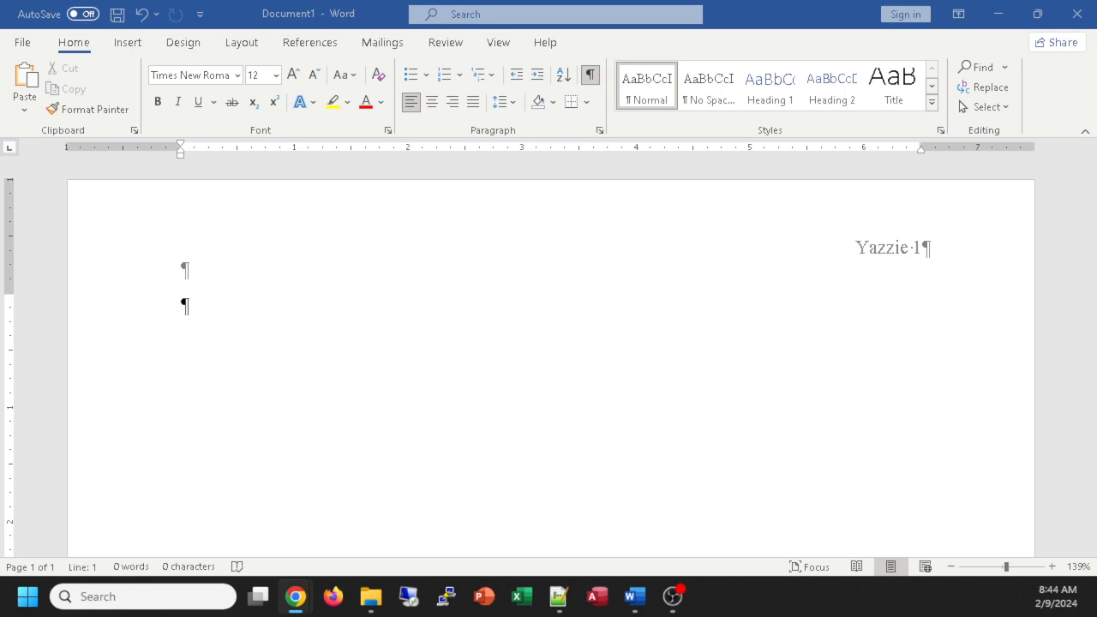
# Enter the author's full name and the instructor's titled surname on separate lines at the start of the document body.
pyautogui.click(182, 306)
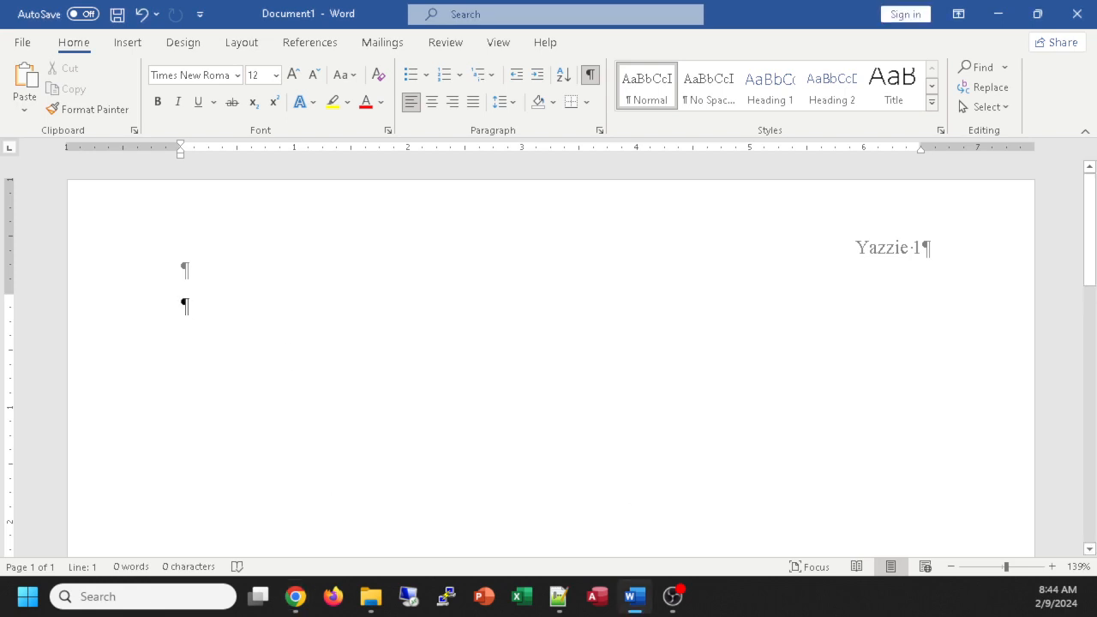
pyautogui.write('Ni')
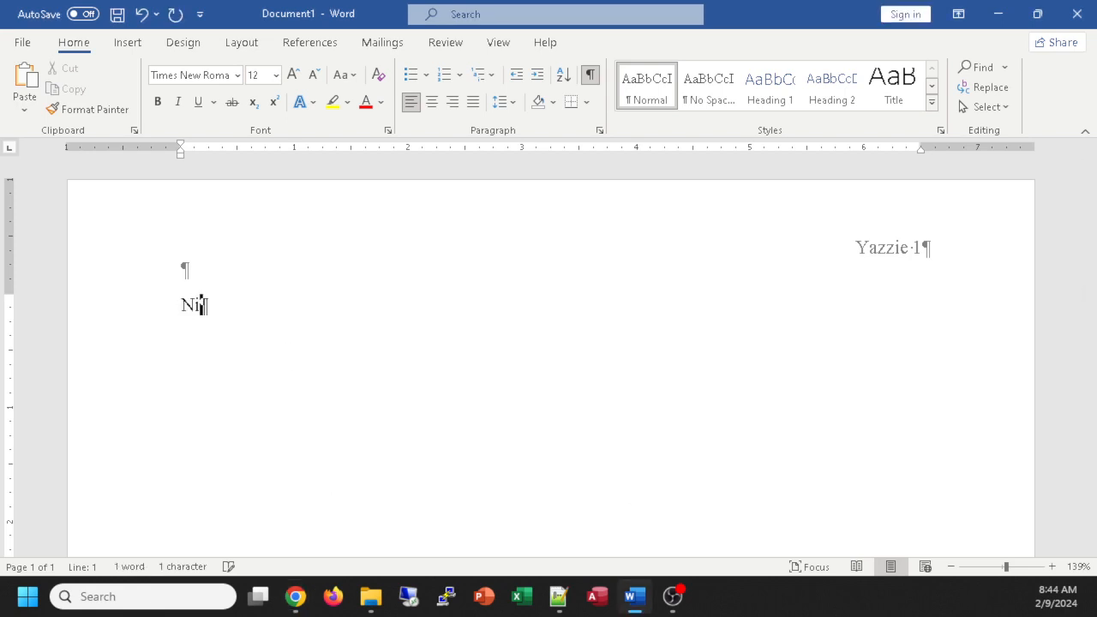
pyautogui.write('na Yazzie')
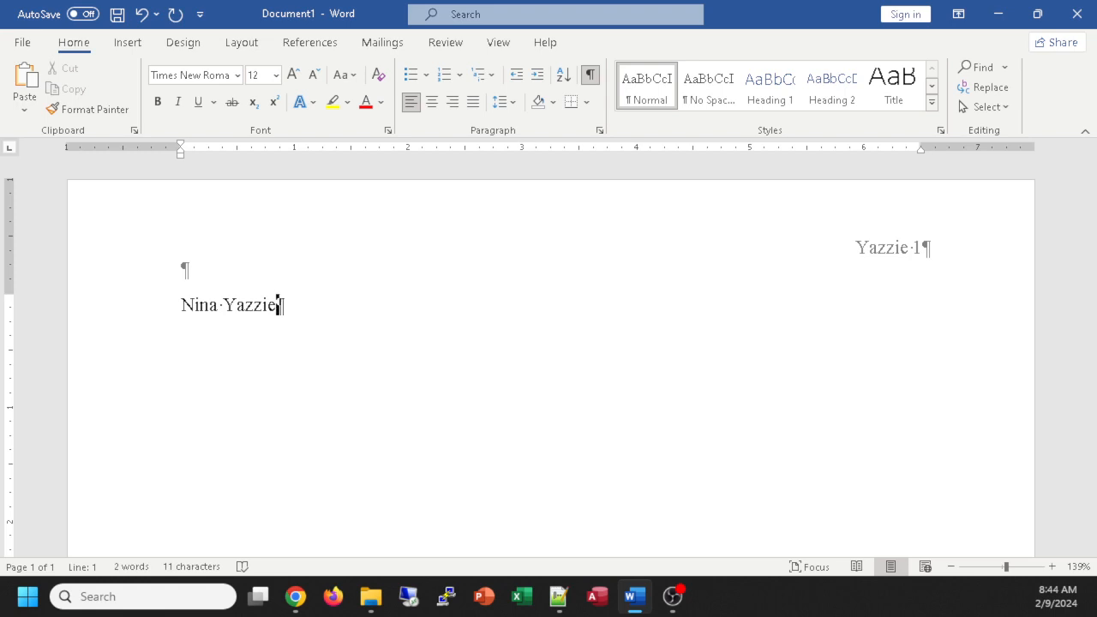
pyautogui.press('Return')
pyautogui.write('Mr. Slobo')
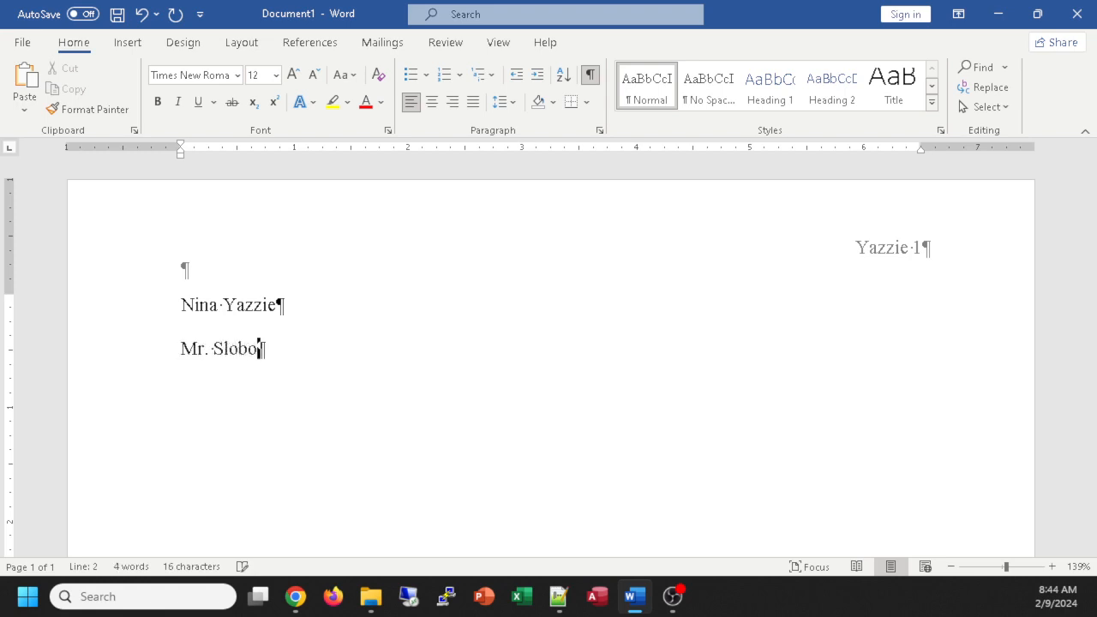
pyautogui.write('vnik')
pyautogui.press('Return')
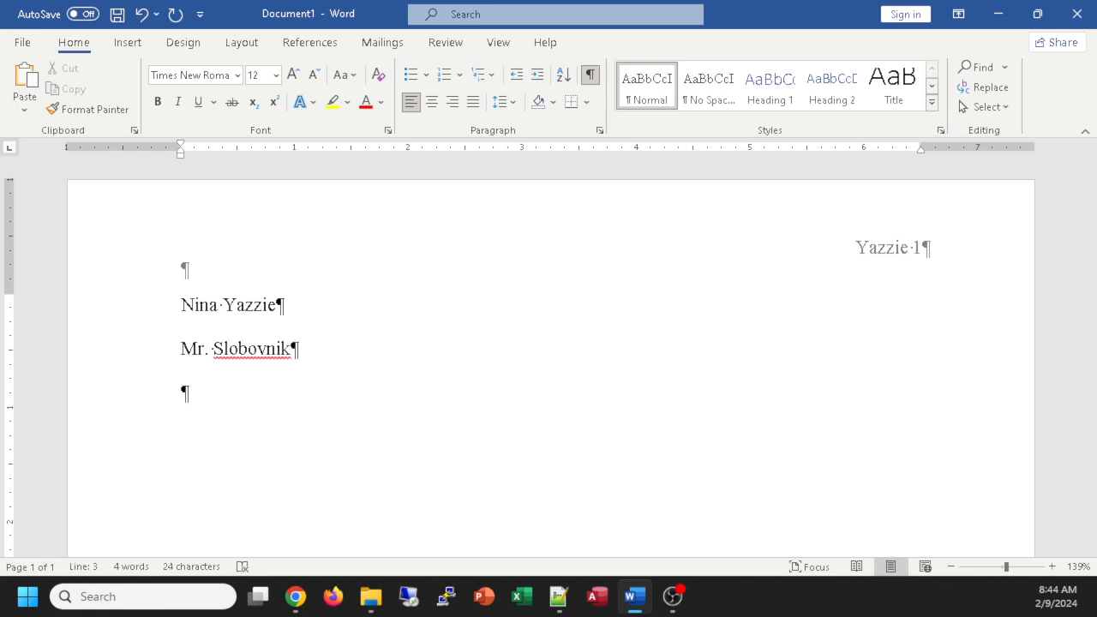
# Hide the formatting marks and add the lines "English 101" and "October 6, 2021" below the instructor's name, ending with a new blank line.
pyautogui.click(590, 75)
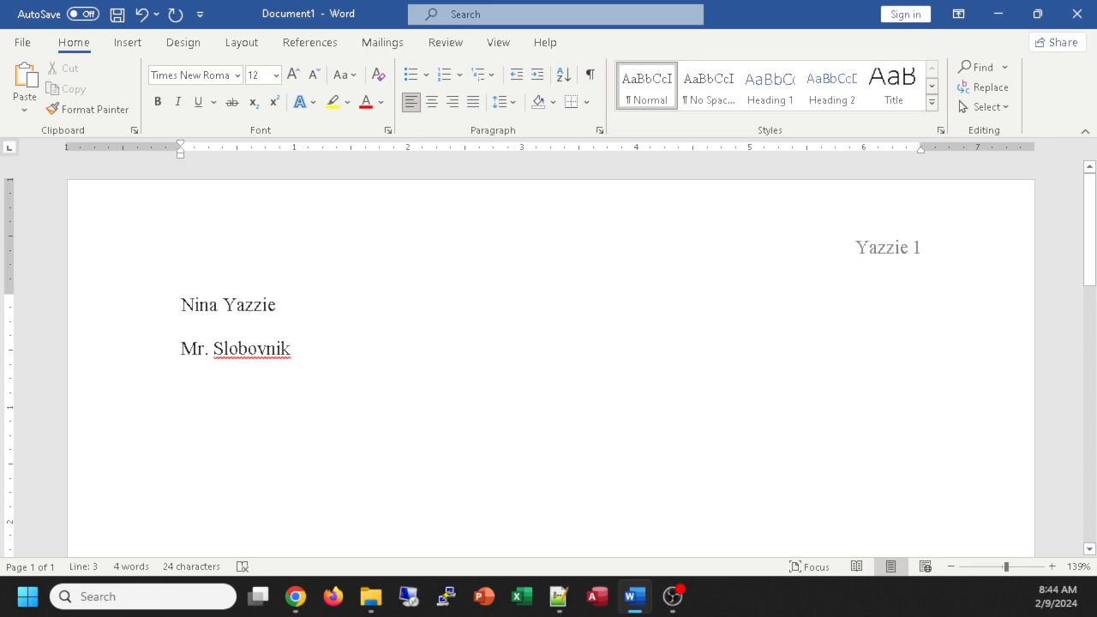
pyautogui.write('English ')
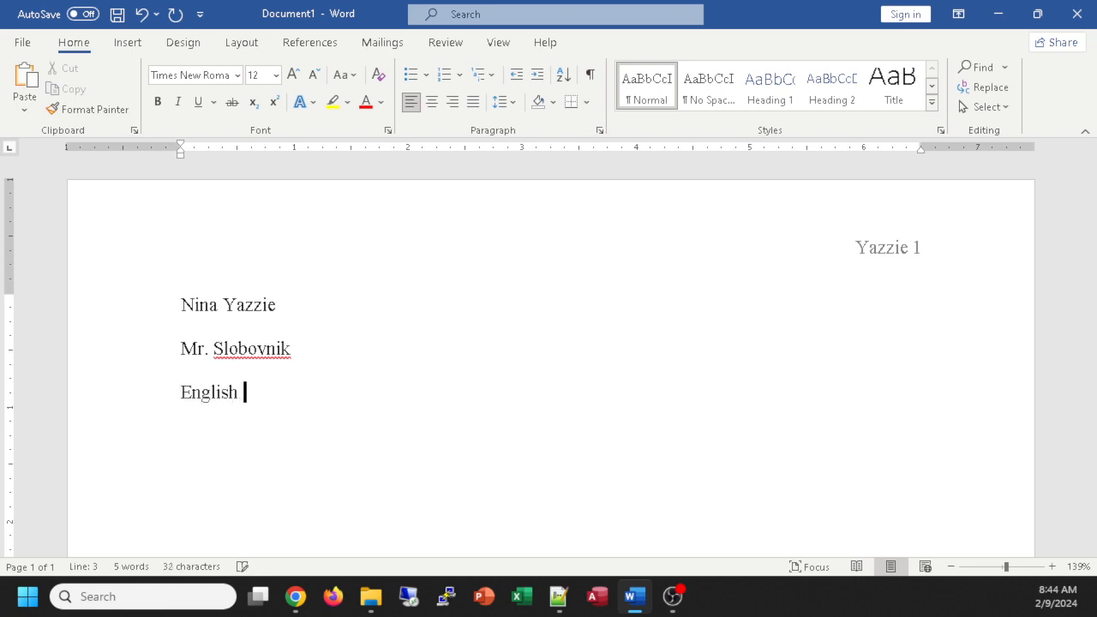
pyautogui.write('101')
pyautogui.write('Octo')
pyautogui.write('ber')
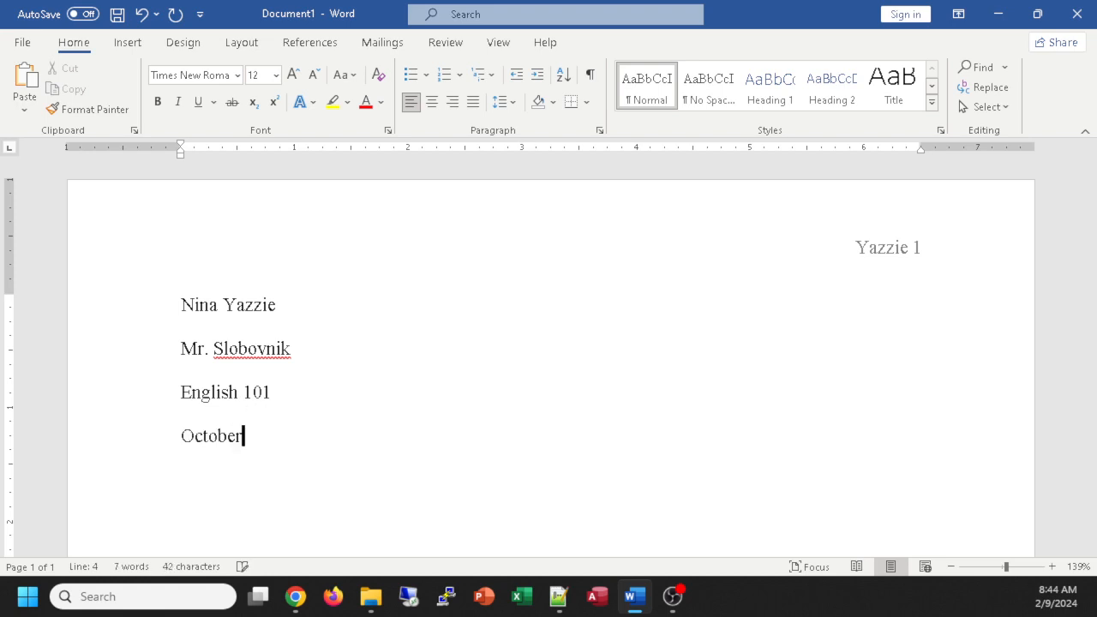
pyautogui.write(' 6, ')
pyautogui.write('2302')
pyautogui.press('BackSpace')
pyautogui.press('BackSpace')
pyautogui.press('BackSpace')
pyautogui.write('021')
pyautogui.press('Return')
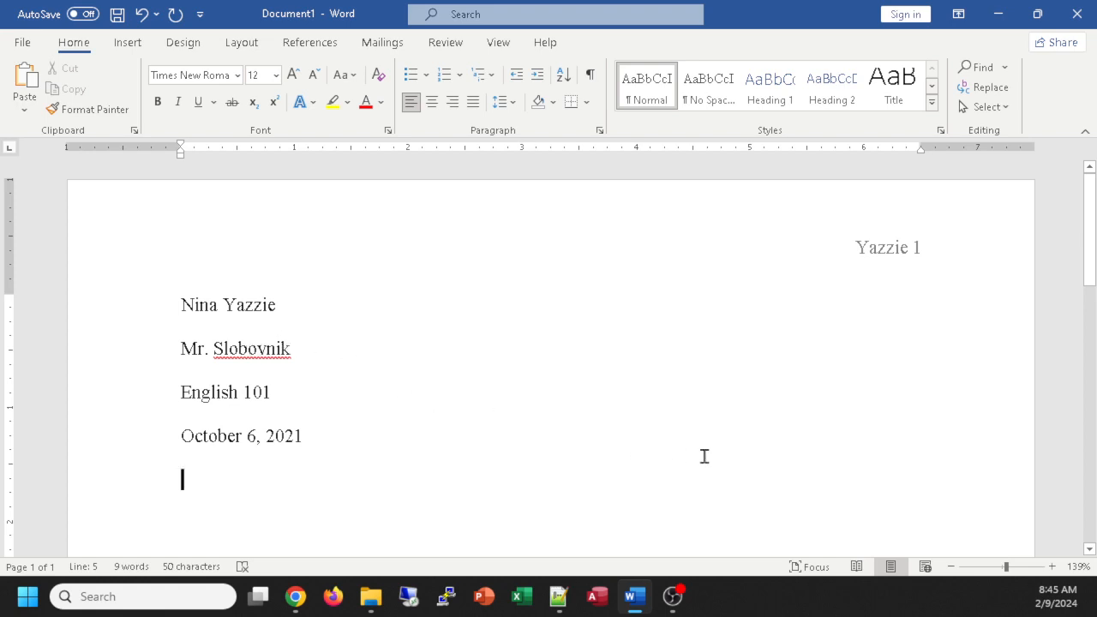
# Ignore all spelling flags for the instructor's surname and return to the blank line below the date.
pyautogui.rightClick(245, 357)
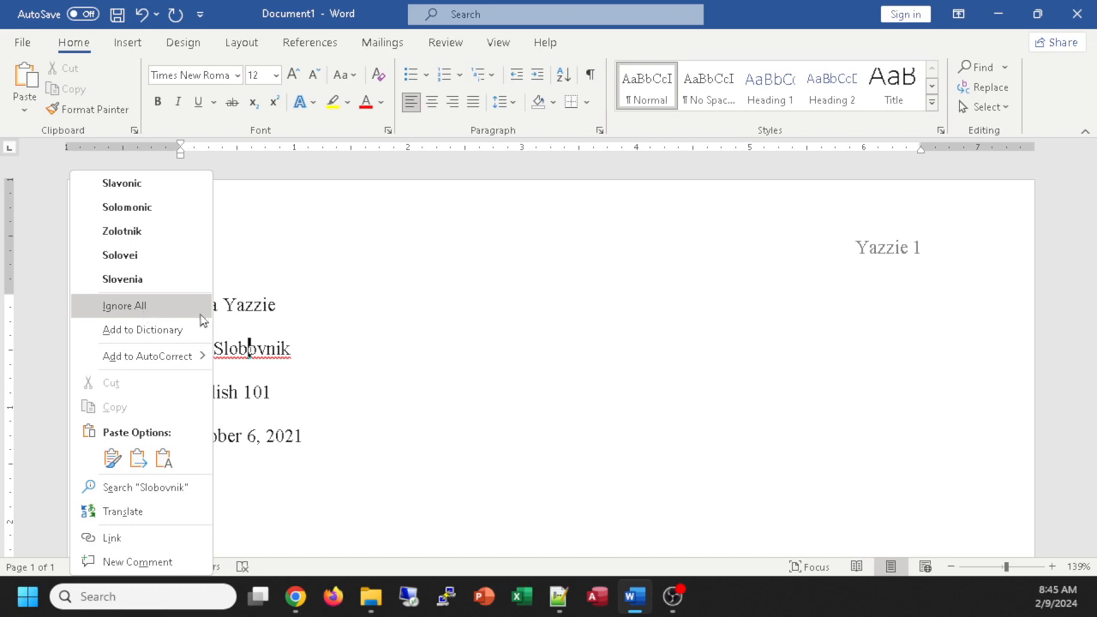
pyautogui.click(141, 310)
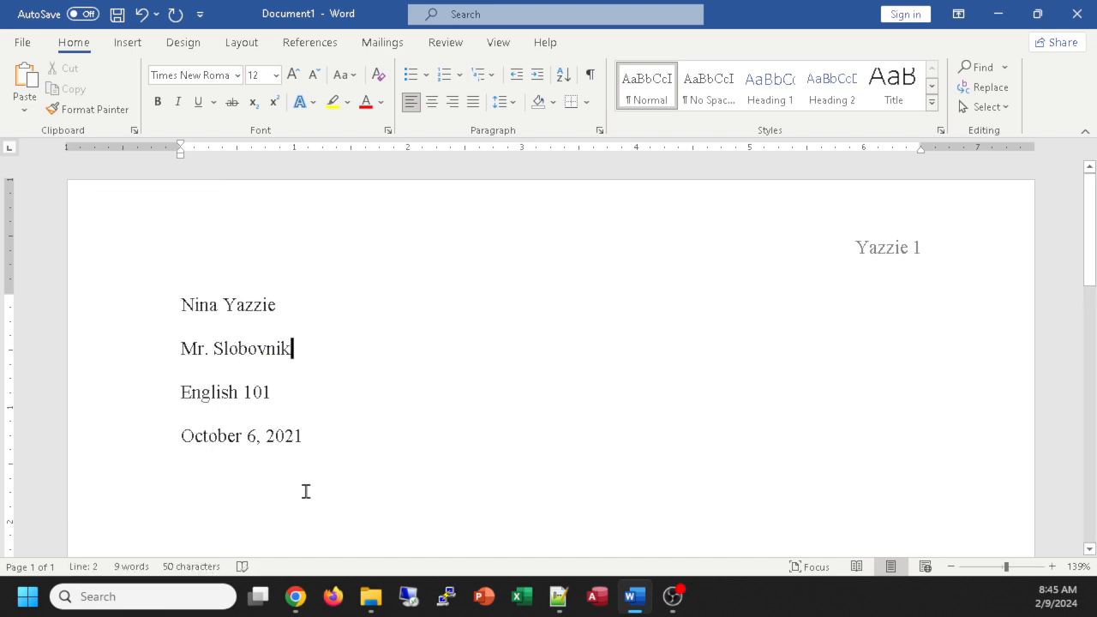
pyautogui.click(237, 480)
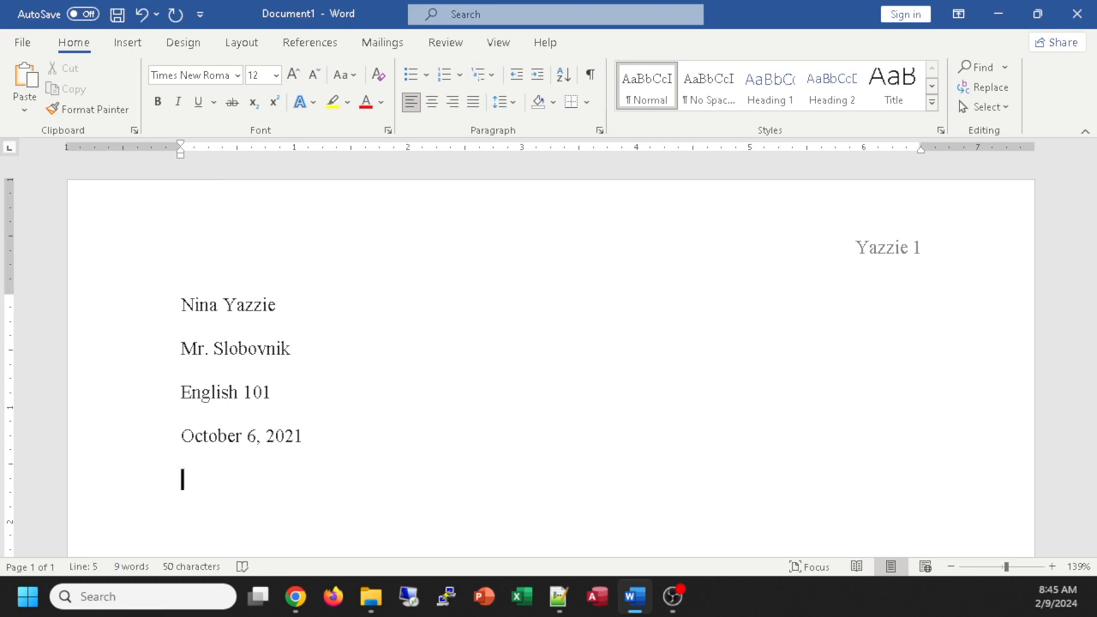
# Center the line below the date, enter the paper title "Health Concerns of Using Technology" and start a new paragraph.
pyautogui.hotkey('alt', 'Tab')
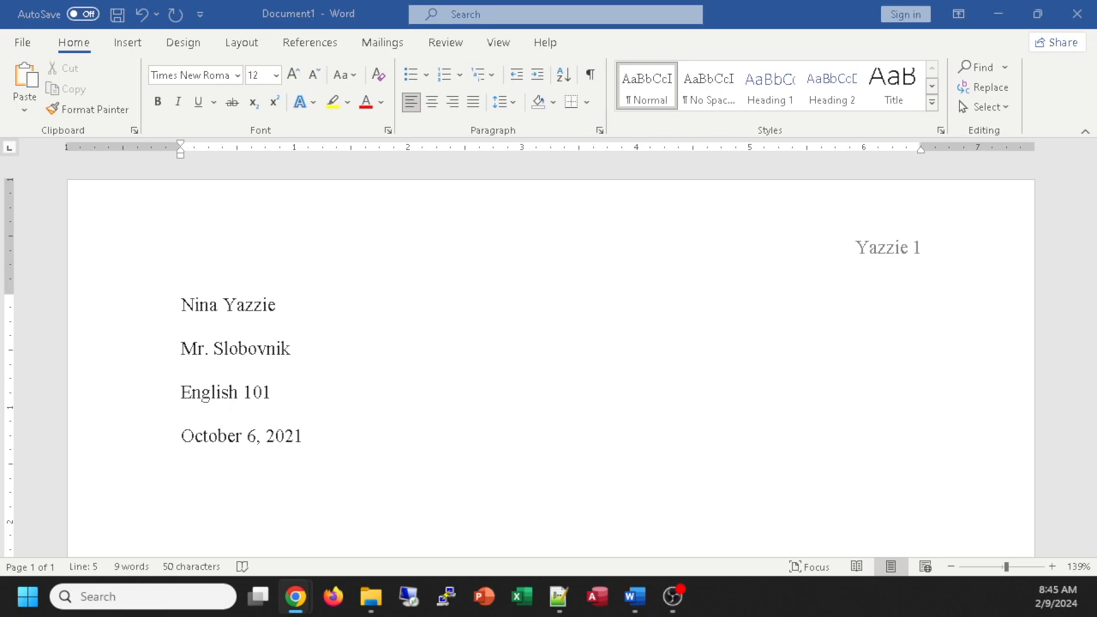
pyautogui.click(363, 472)
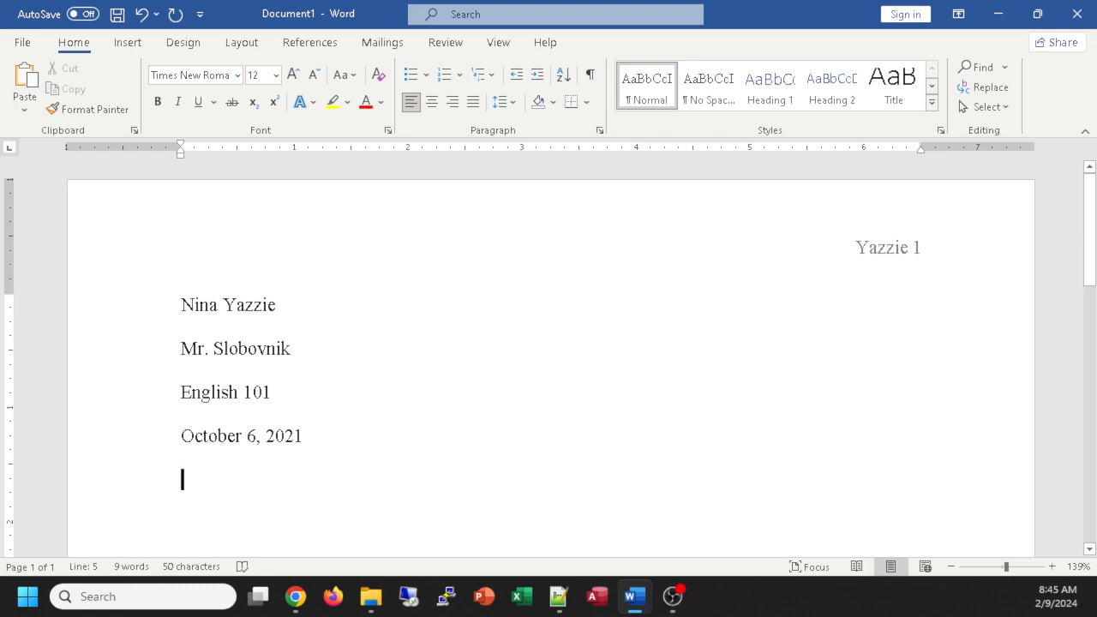
pyautogui.hotkey('ctrl', 'e')
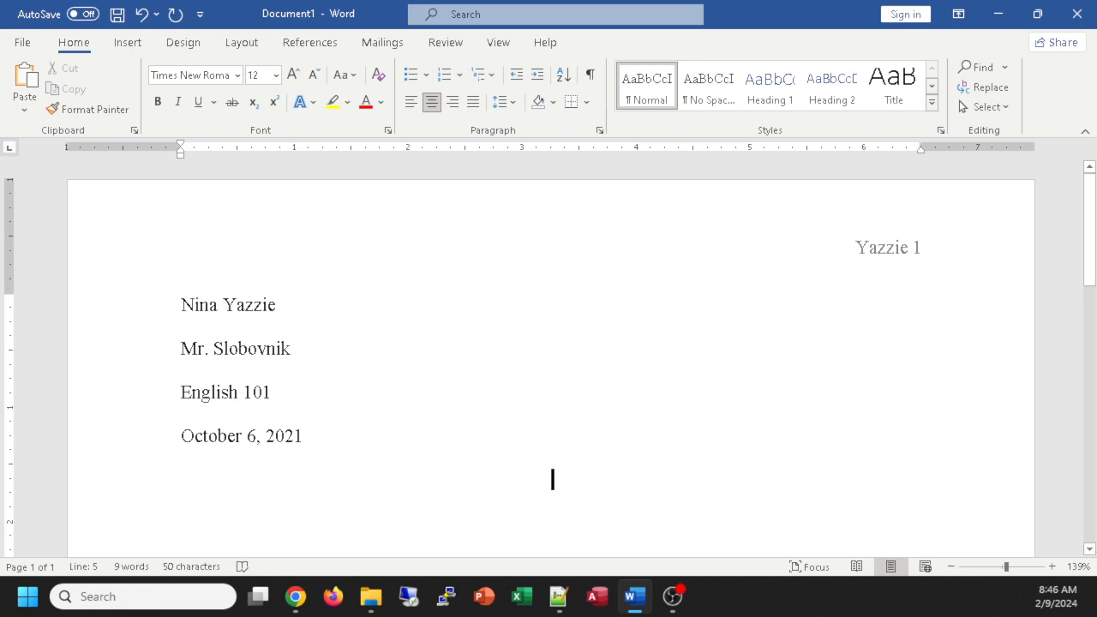
pyautogui.write('Health C')
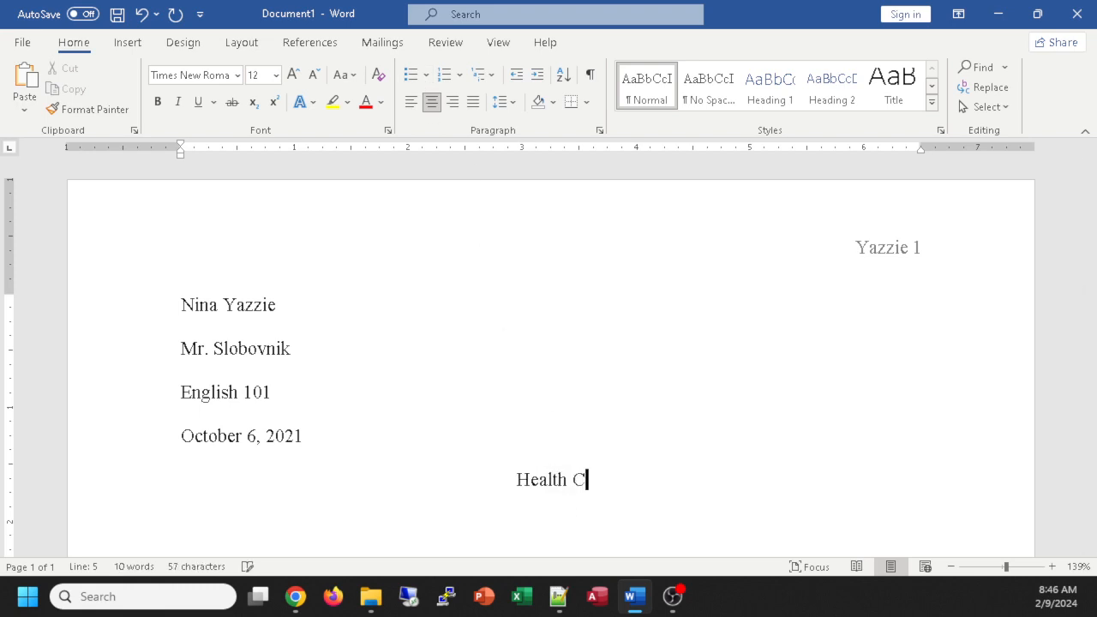
pyautogui.write('oncer')
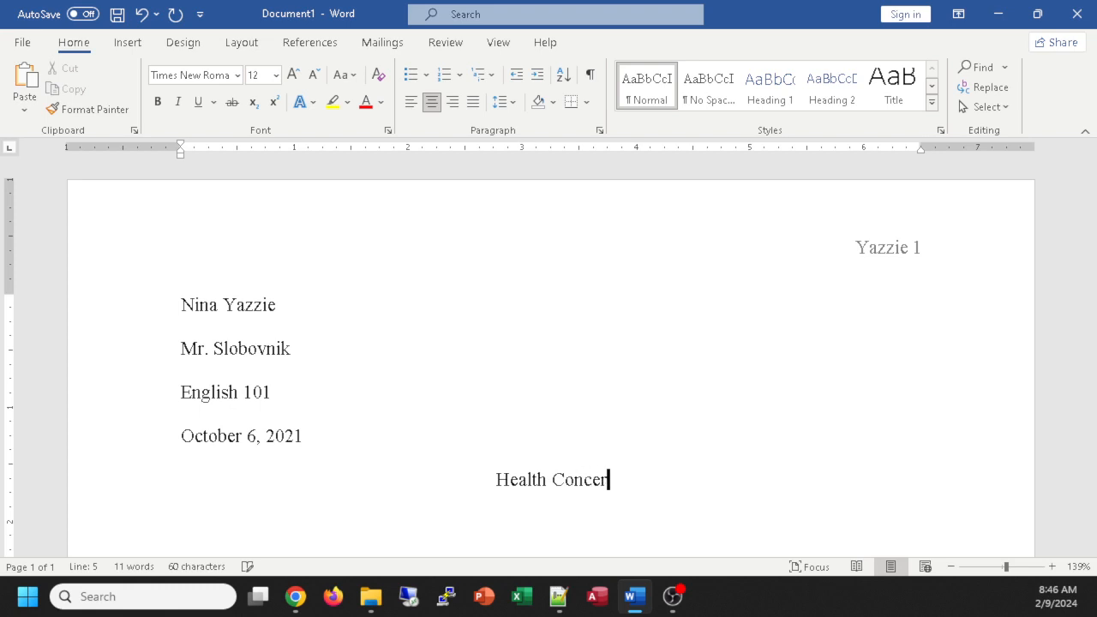
pyautogui.write('ns of')
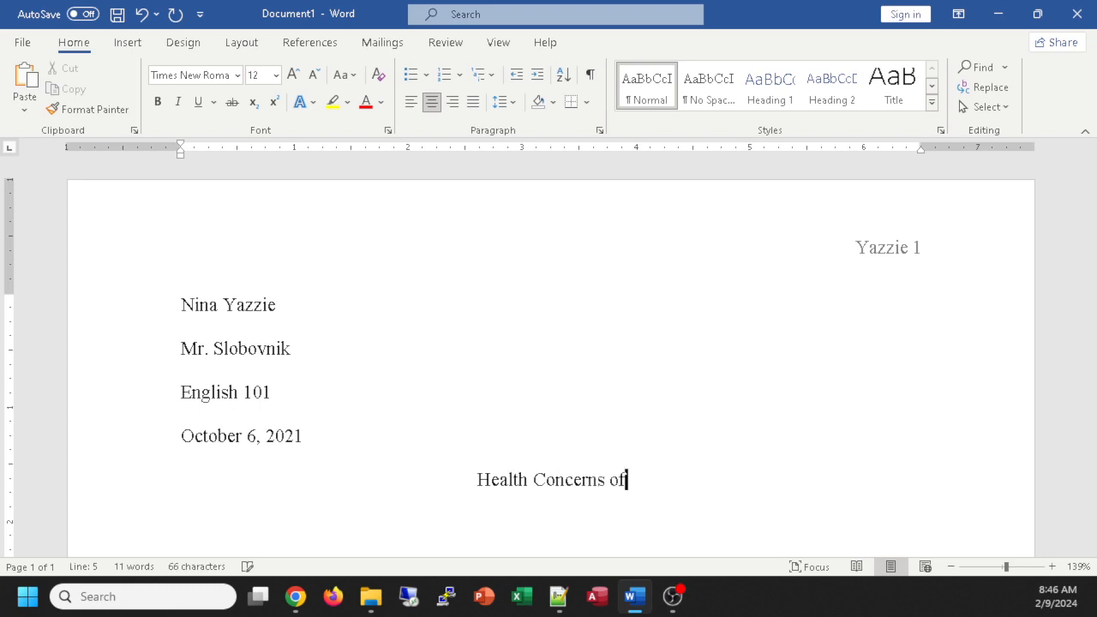
pyautogui.write(' Using Tec')
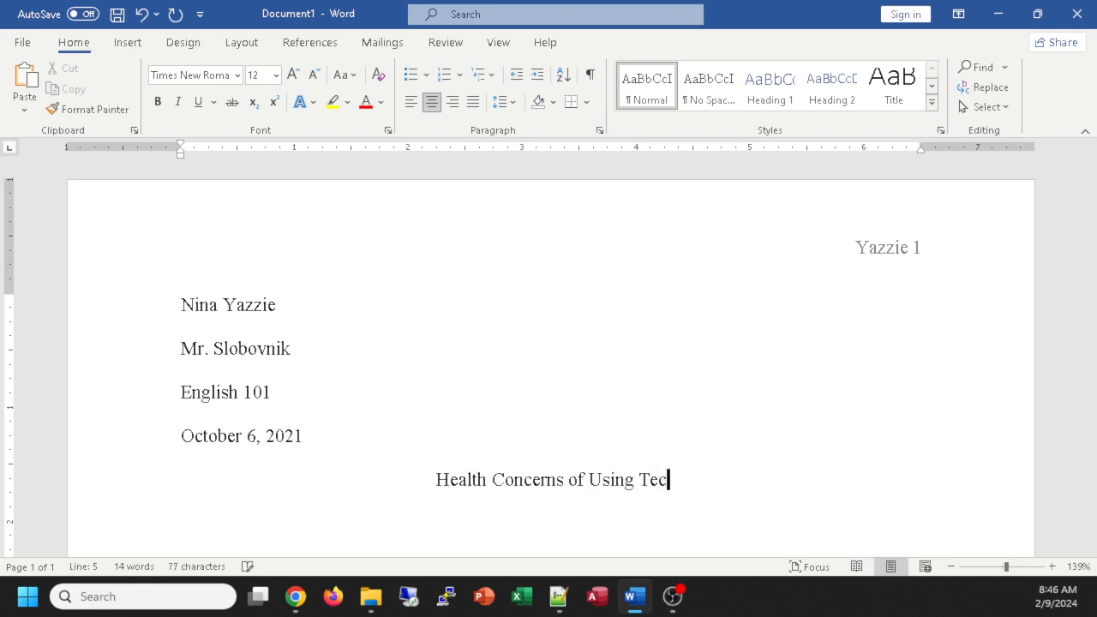
pyautogui.write('hnology')
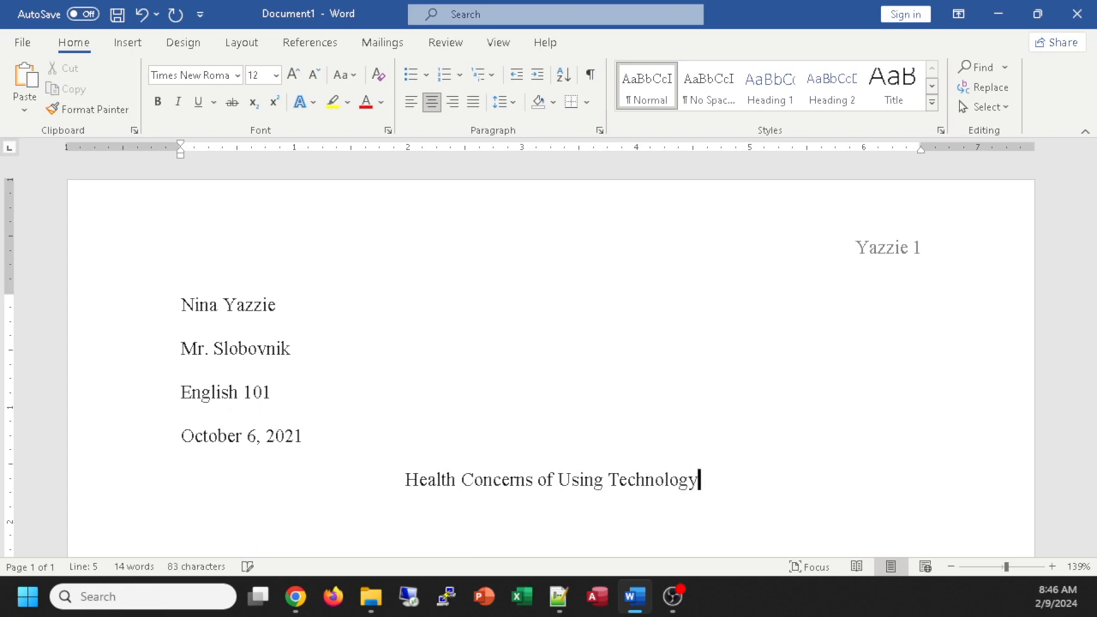
pyautogui.scroll(-2, 805, 397)
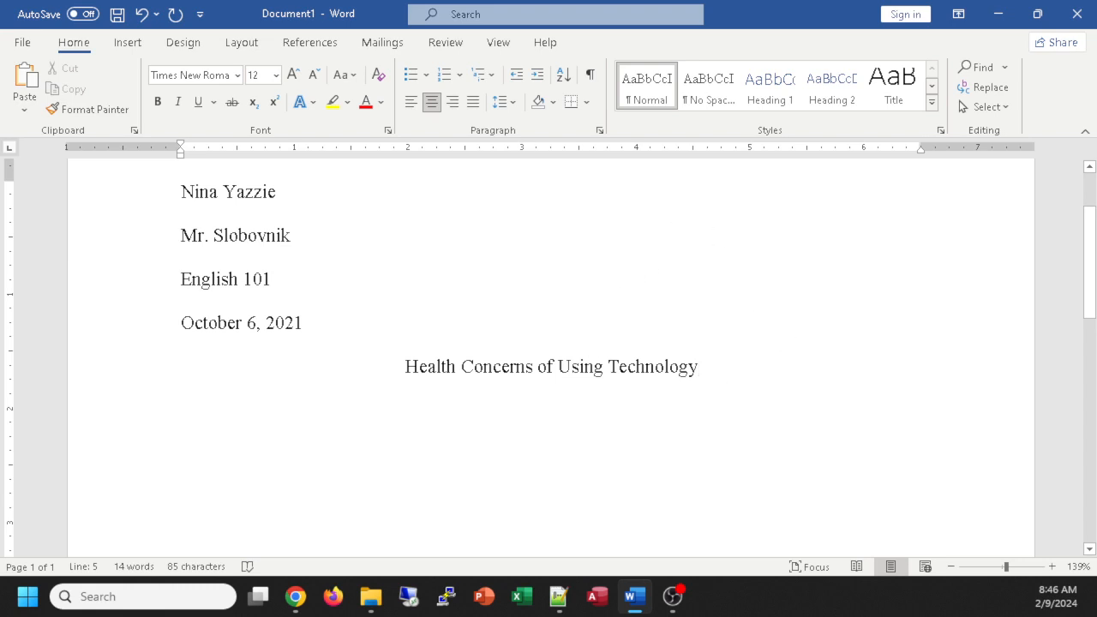
pyautogui.press('Return')
# Try Click and Type at two different spots on the blank line below the title, undoing each attempt.
pyautogui.doubleClick(332, 410)
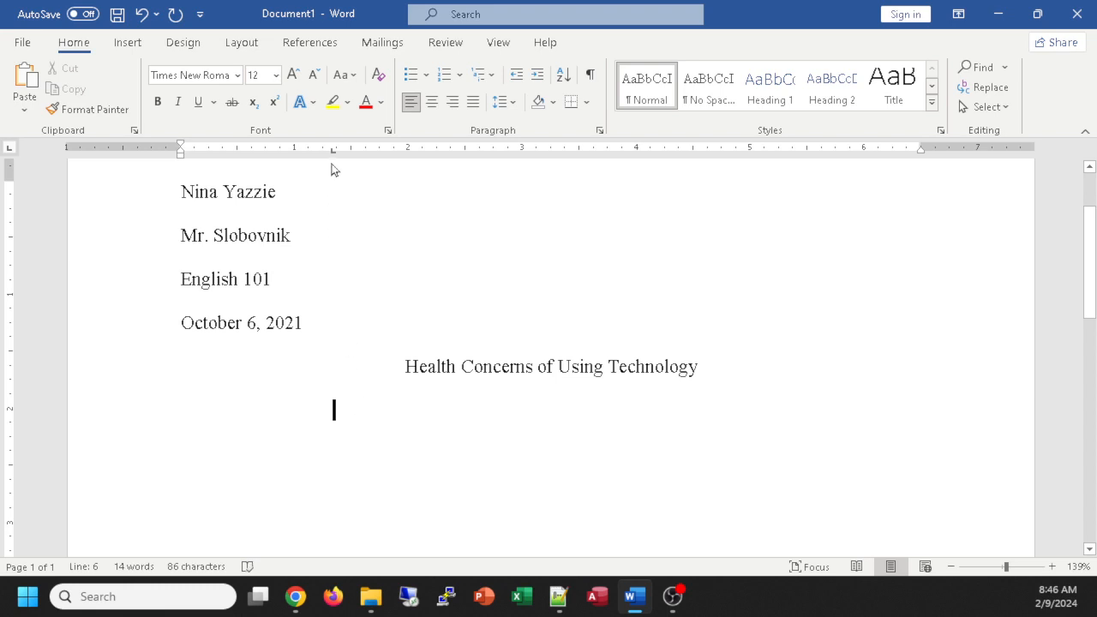
pyautogui.hotkey('ctrl', 'z')
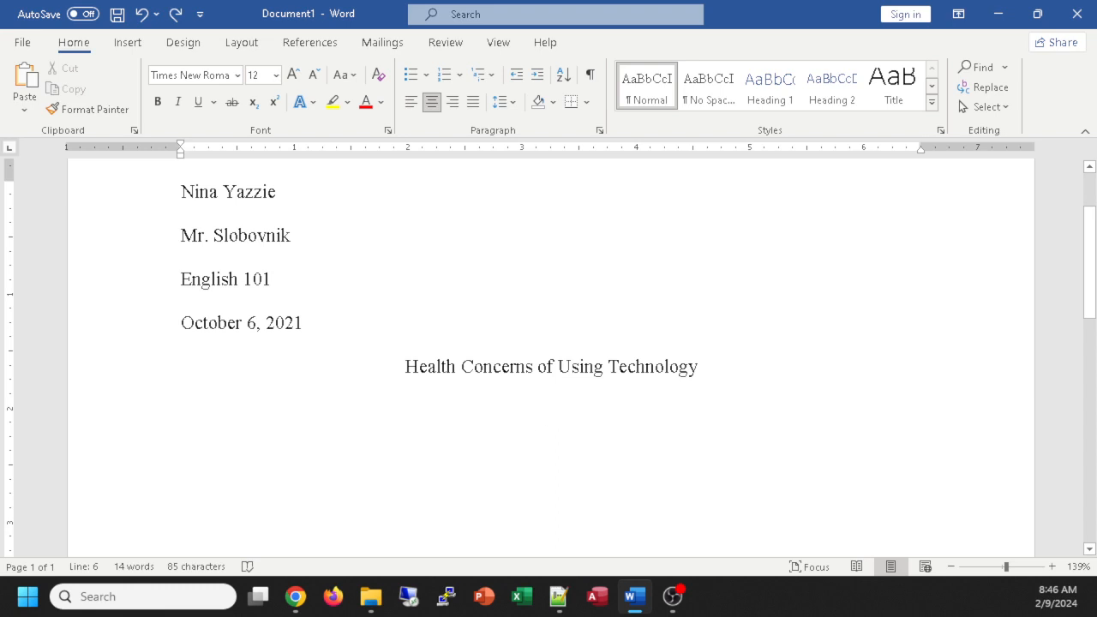
pyautogui.doubleClick(205, 413)
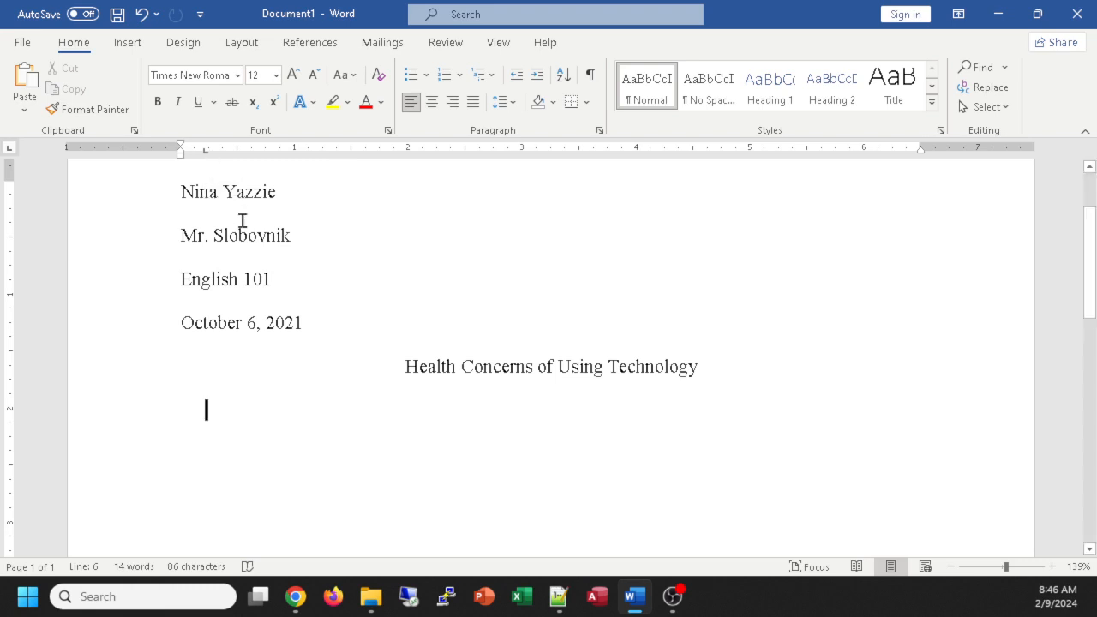
pyautogui.hotkey('ctrl', 'z')
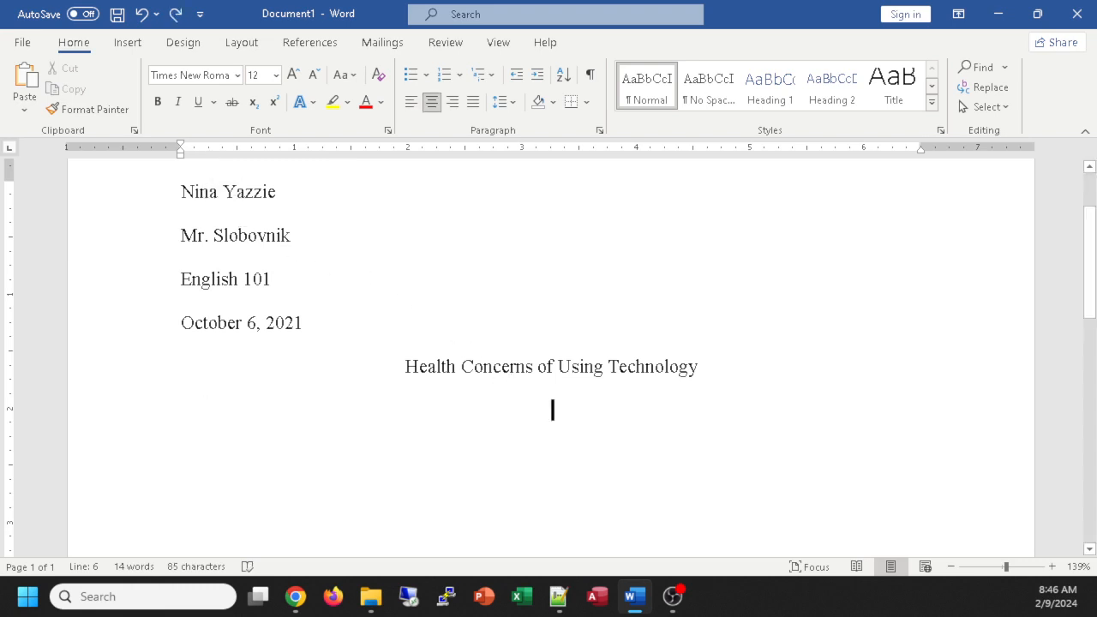
# Left-align the blank paragraph below the paper title.
pyautogui.click(407, 106)
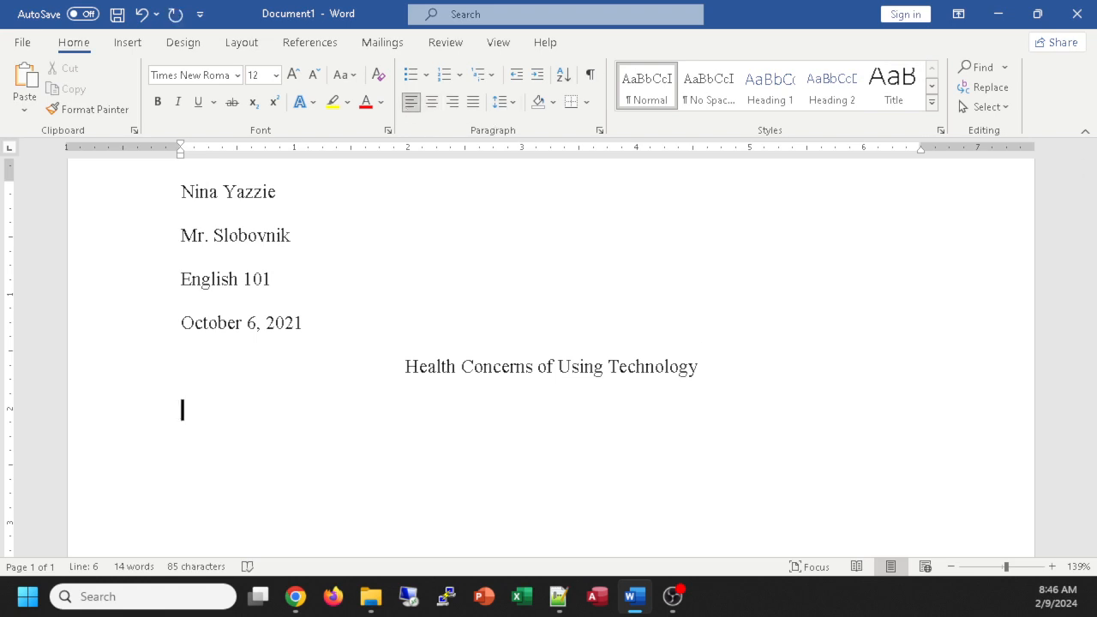
# Switch to the VitalSource Bookshelf textbook in Chrome and review the tables of keyboard shortcuts for formatting characters and paragraphs.
pyautogui.hotkey('alt', 'Tab')
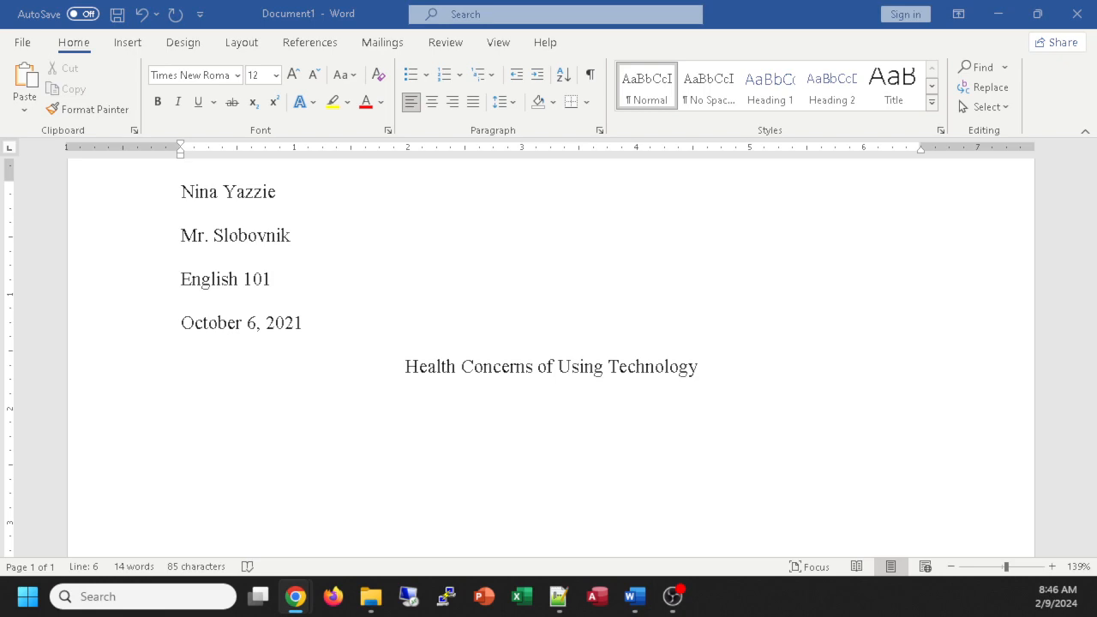
pyautogui.moveTo(1096, 189); pyautogui.dragTo(363, 1)
pyautogui.scroll(1, 478, 339)
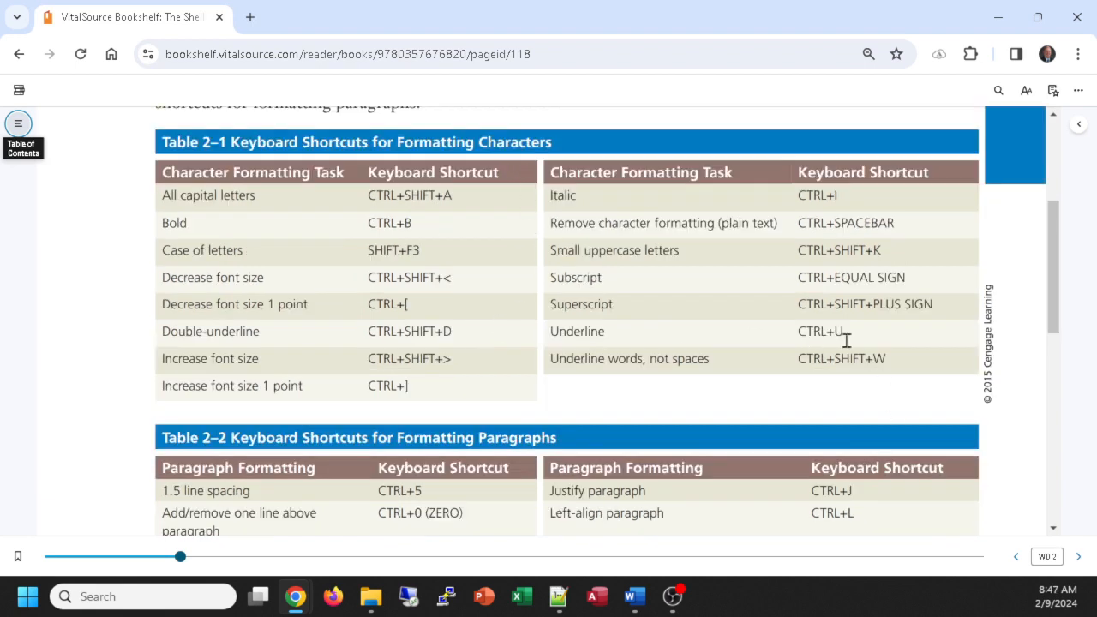
pyautogui.scroll(-2, 643, 335)
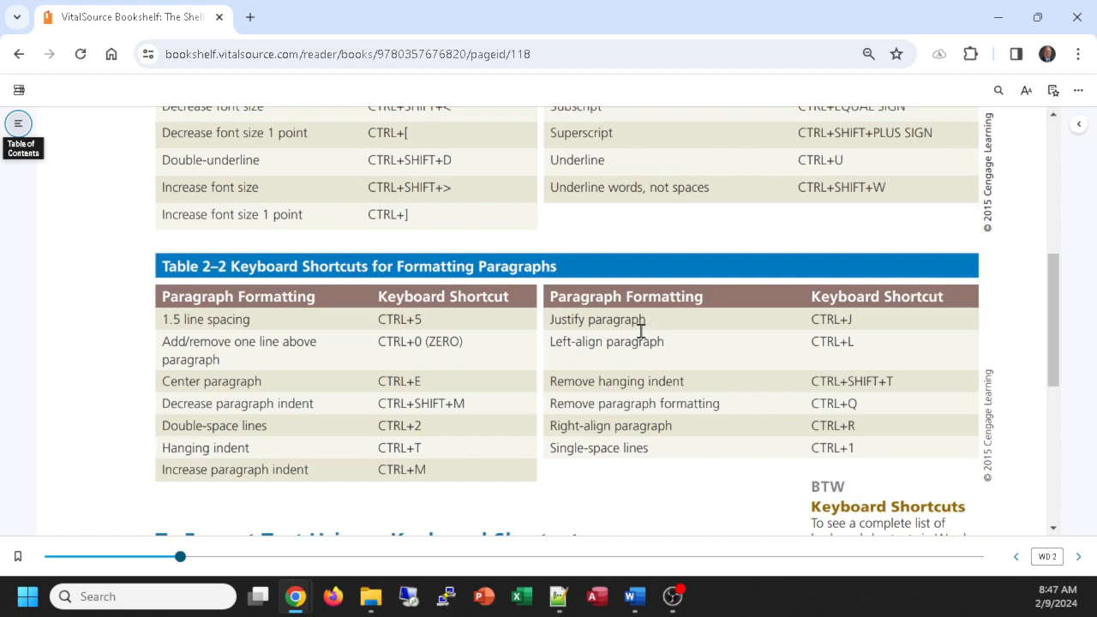
pyautogui.scroll(-1, 640, 331)
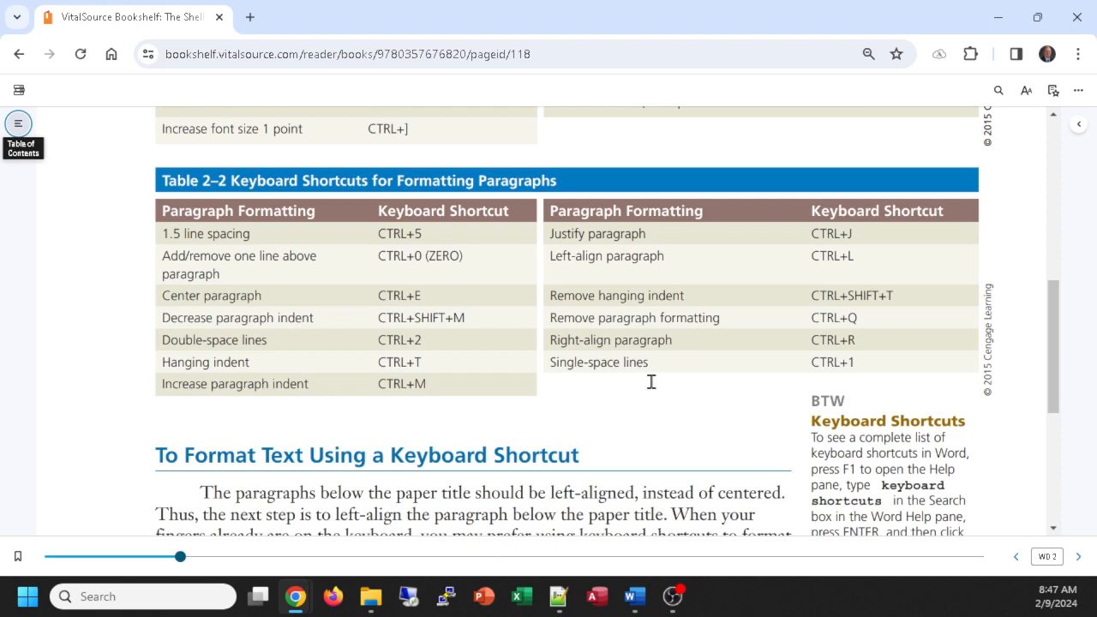
pyautogui.scroll(4, 652, 382)
pyautogui.scroll(-1, 651, 379)
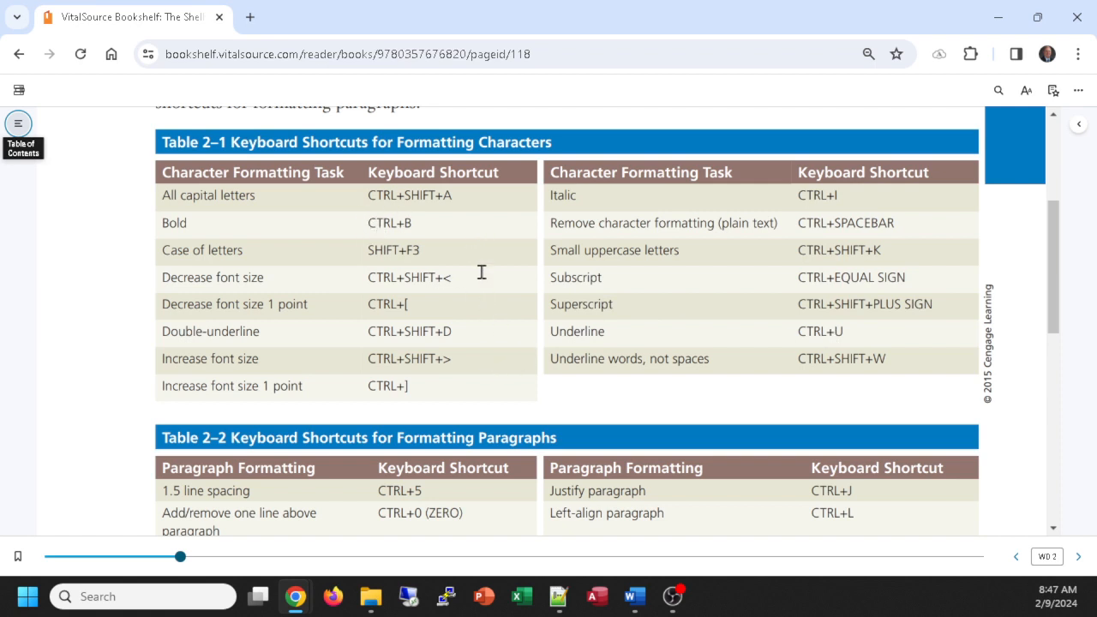
pyautogui.scroll(-4, 470, 287)
pyautogui.scroll(-1, 468, 289)
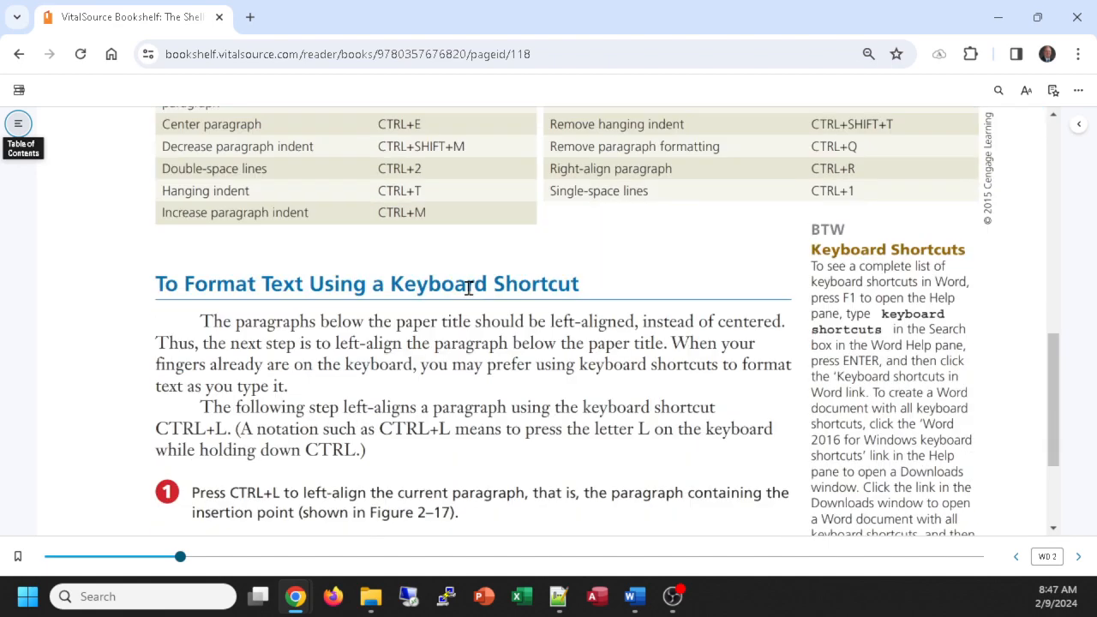
pyautogui.scroll(4, 469, 289)
pyautogui.scroll(-1, 468, 288)
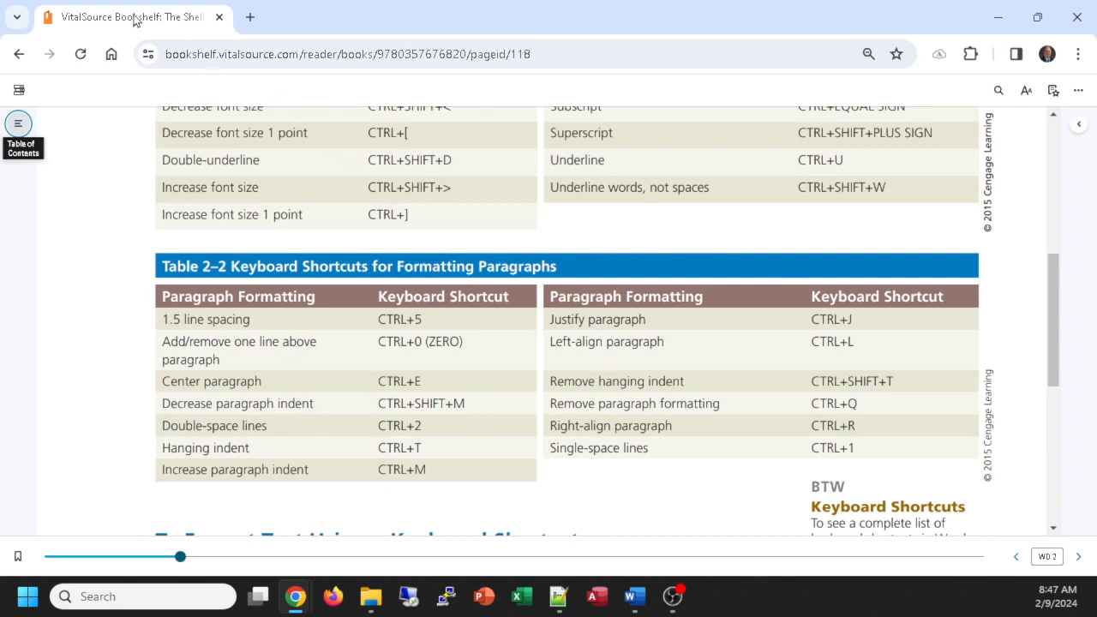
pyautogui.press('super+shift+s')
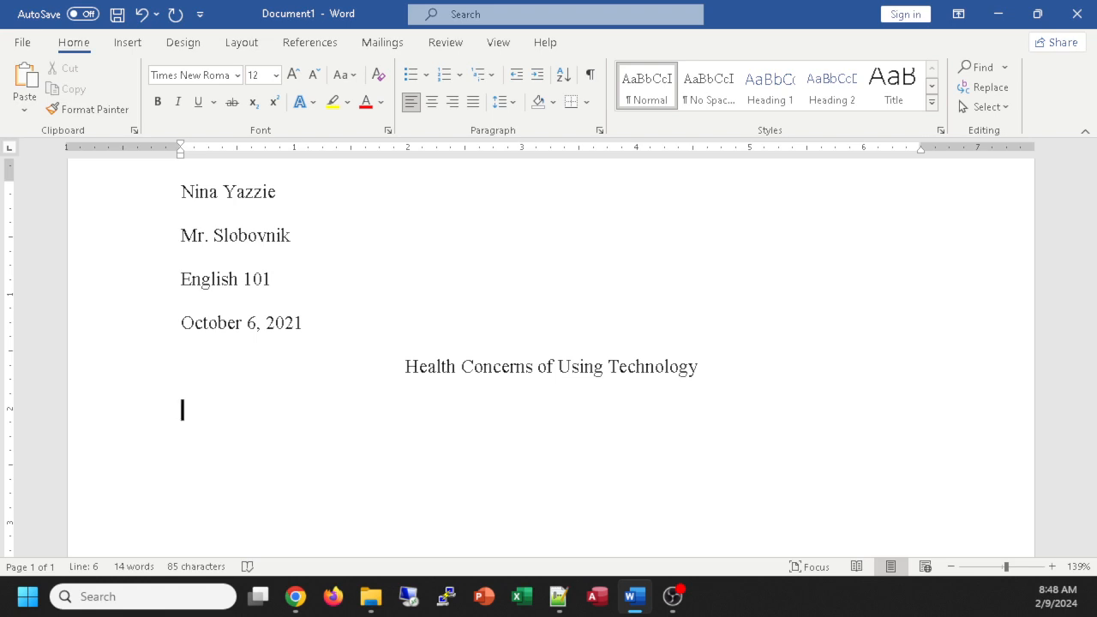
pyautogui.hotkey('alt', 'Tab')
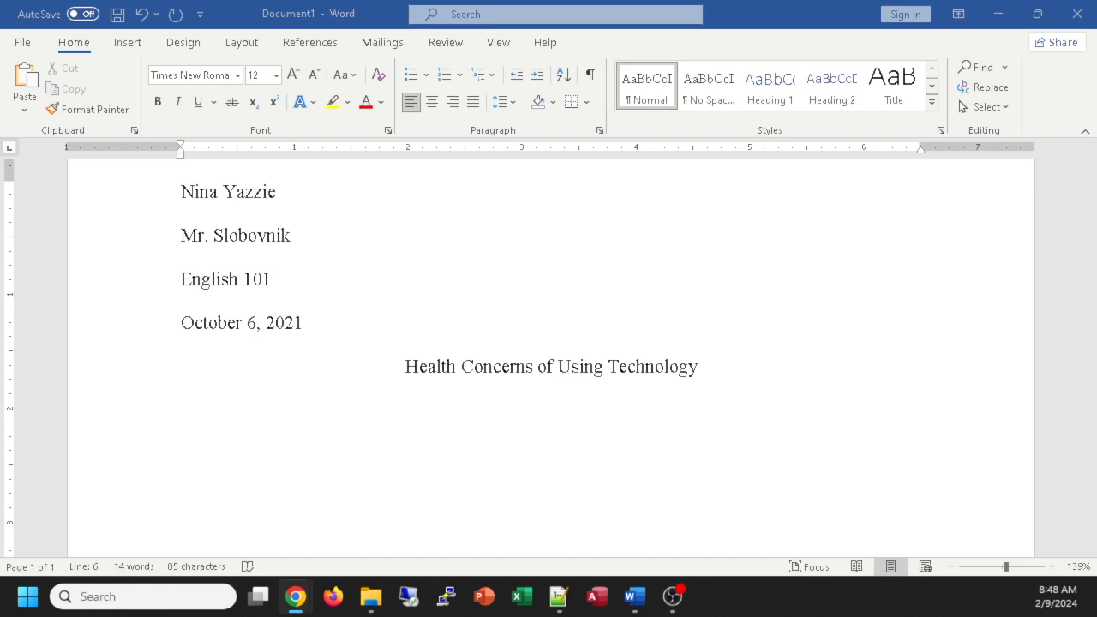
# Set a 0.5-inch first-line indent on the blank paragraph below the paper title using the ruler's First Line Indent marker.
pyautogui.click(497, 42)
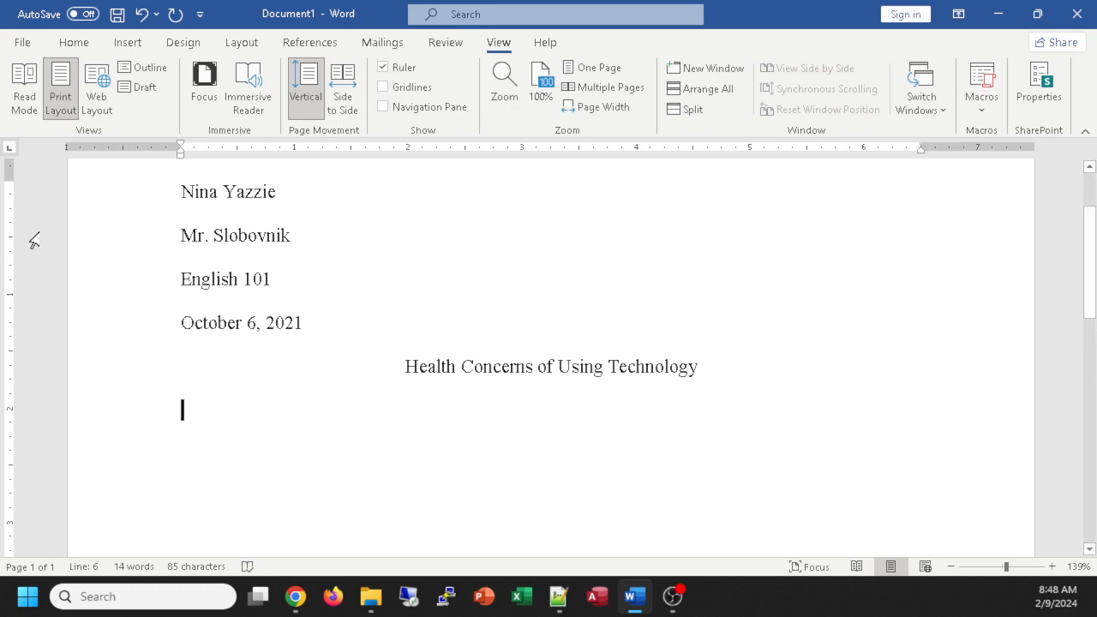
pyautogui.scroll(2, 22, 219)
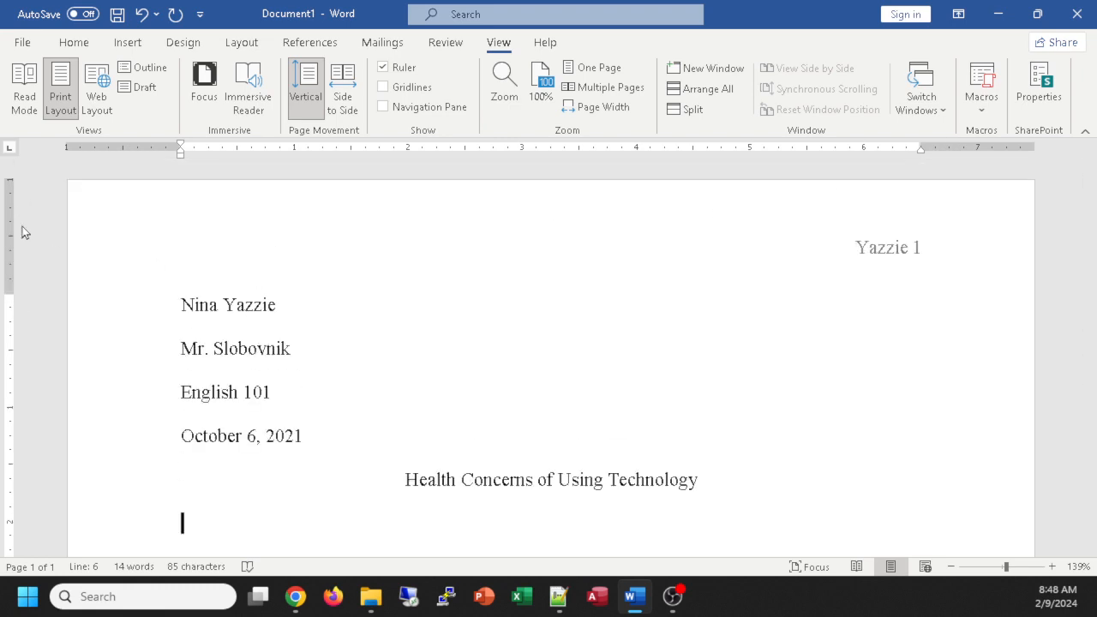
pyautogui.scroll(-1, 75, 299)
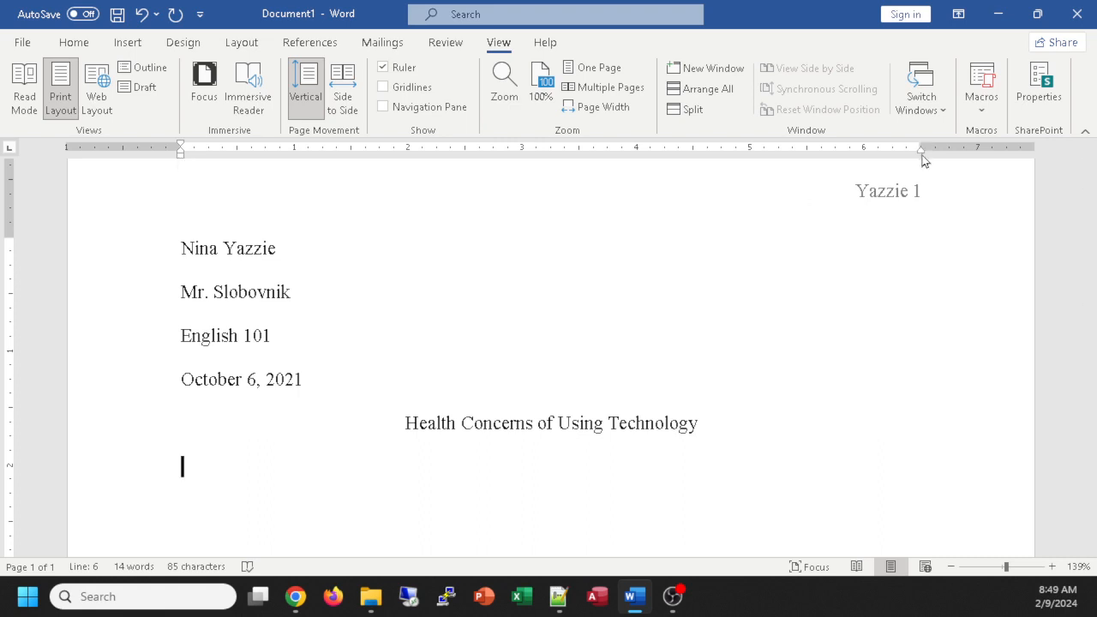
pyautogui.moveTo(921, 152)
pyautogui.mouseDown()
pyautogui.moveTo(774, 147)
pyautogui.moveTo(923, 157)
pyautogui.moveTo(692, 168)
pyautogui.moveTo(868, 158)
pyautogui.moveTo(764, 153)
pyautogui.moveTo(920, 160)
pyautogui.mouseUp()
pyautogui.hotkey('alt', 'Tab')
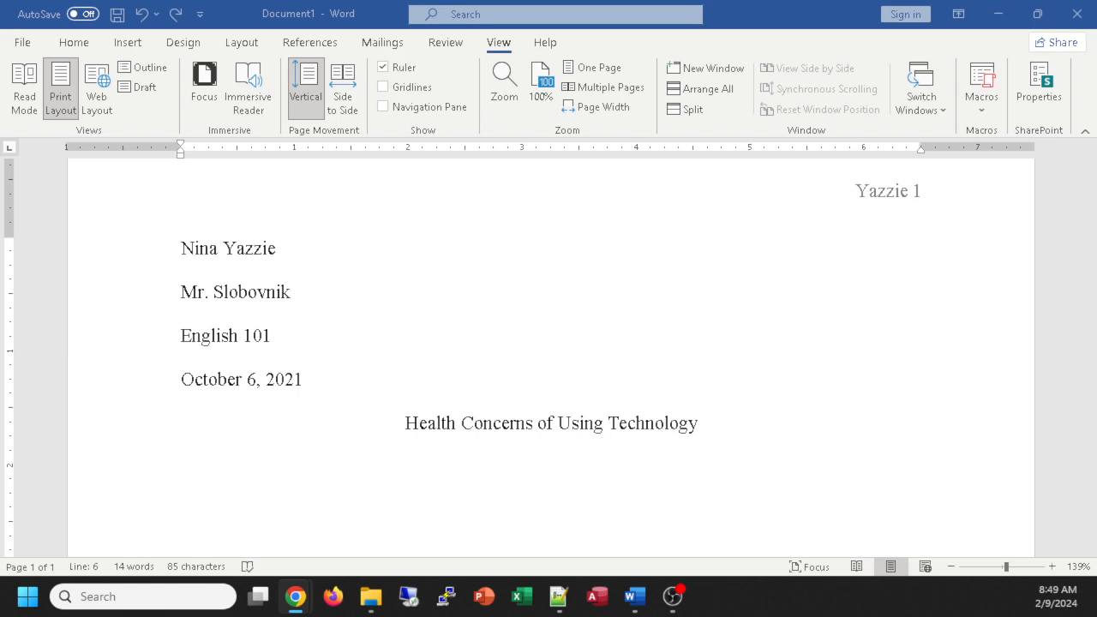
pyautogui.click(548, 463)
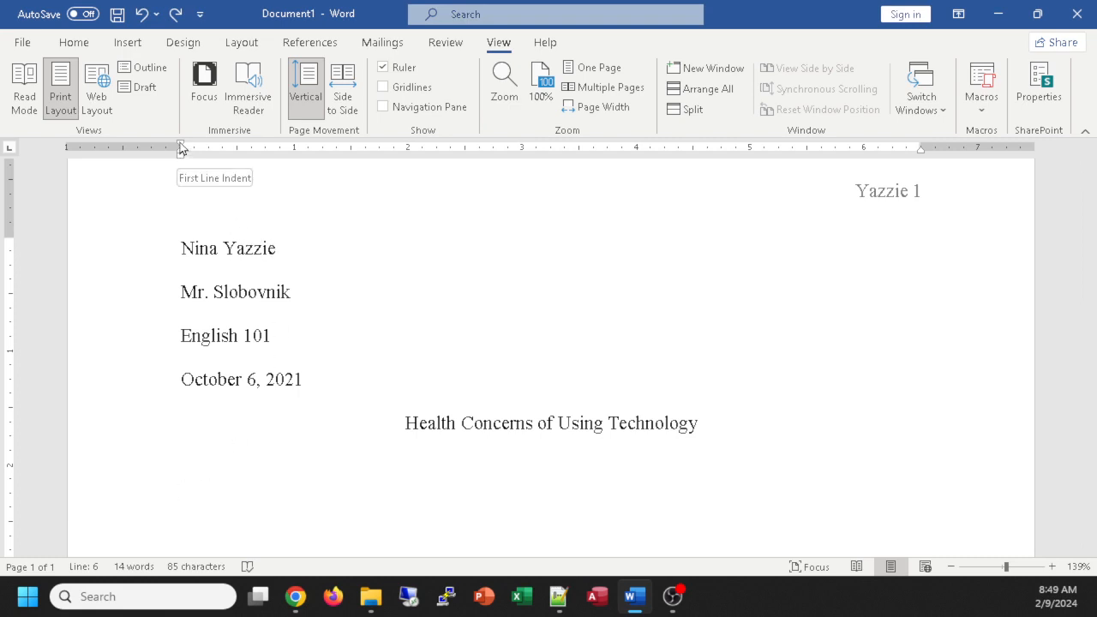
pyautogui.moveTo(182, 150); pyautogui.dragTo(238, 157)
# Review the indentation and spacing settings of the blank body paragraph in the Paragraph dialog without changing them.
pyautogui.click(76, 44)
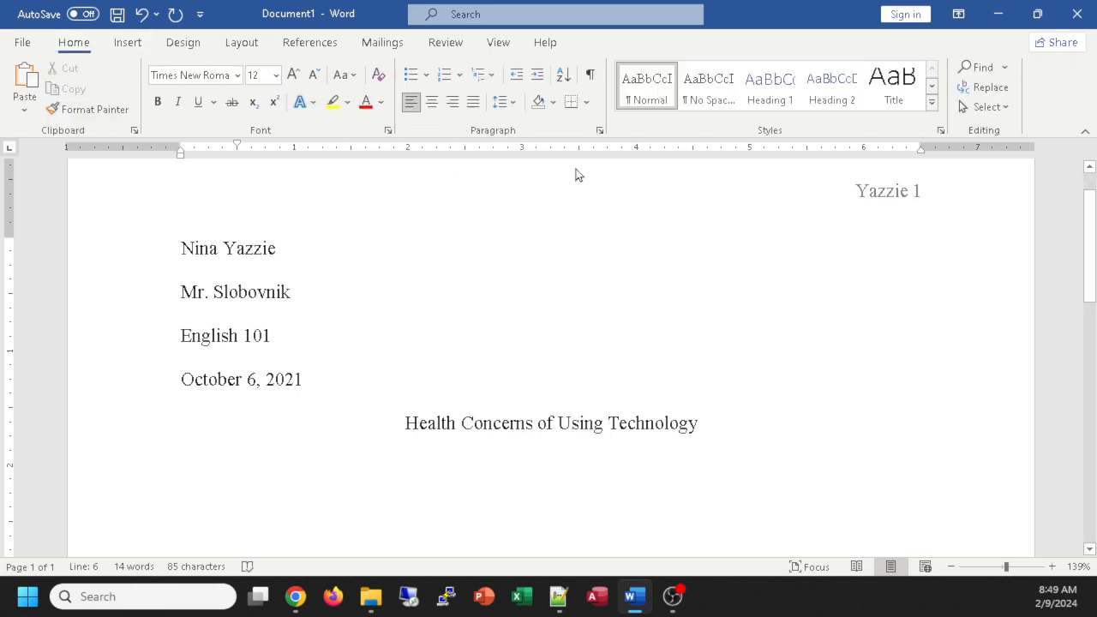
pyautogui.click(599, 131)
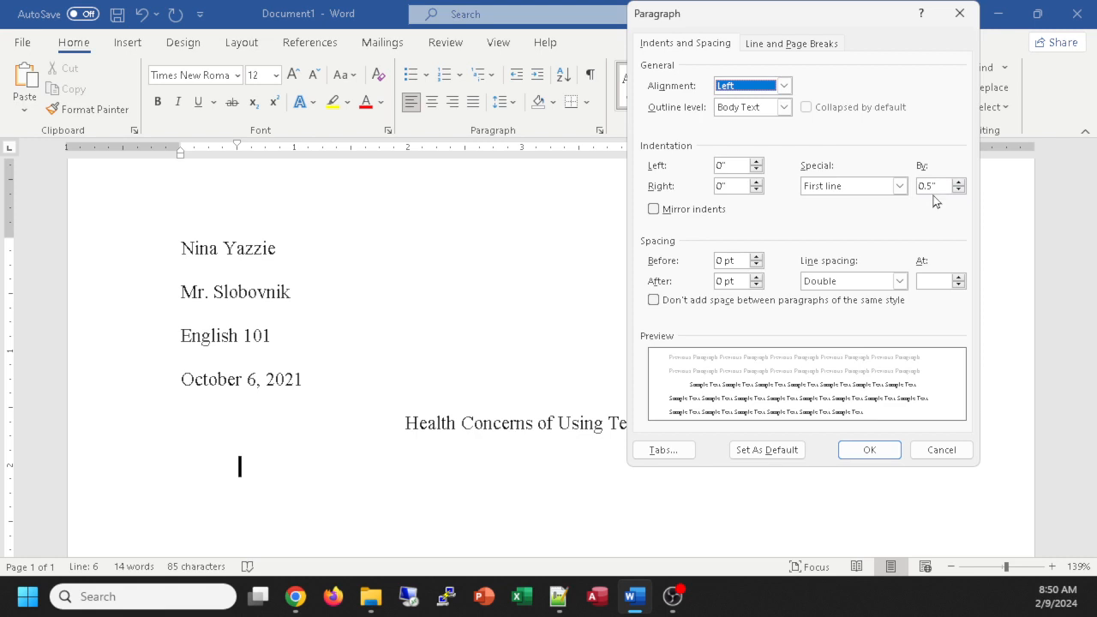
pyautogui.click(957, 13)
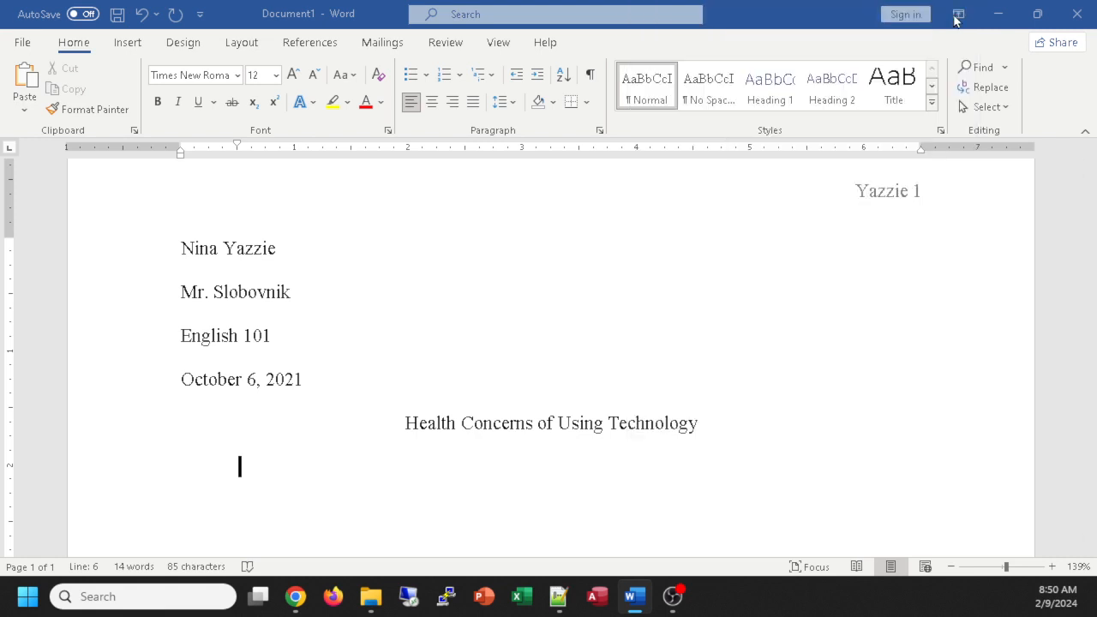
pyautogui.click(599, 132)
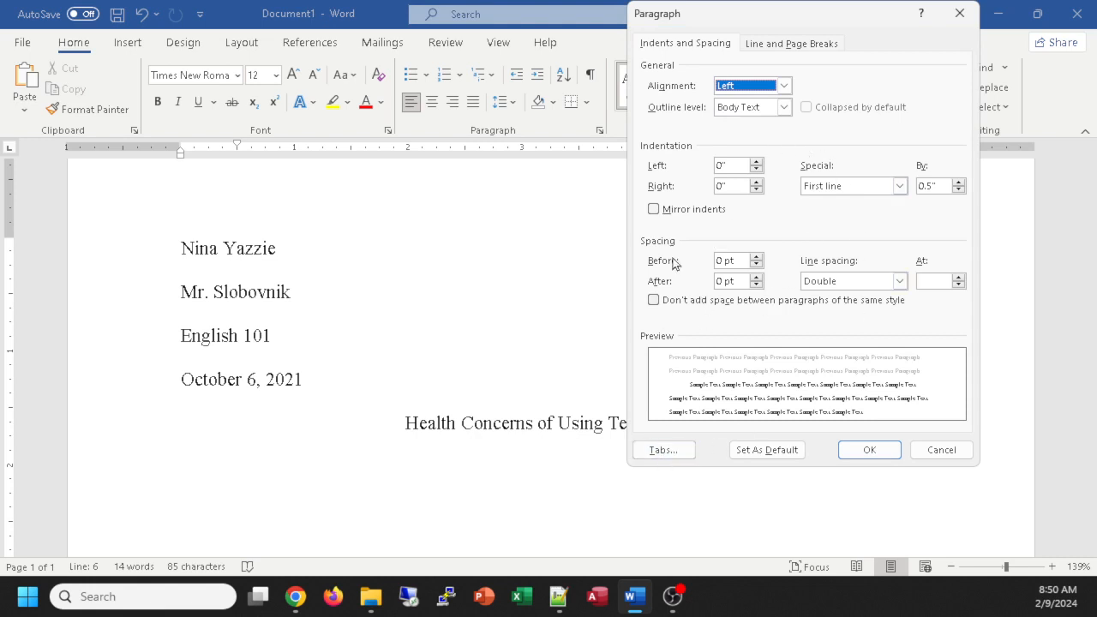
pyautogui.click(959, 14)
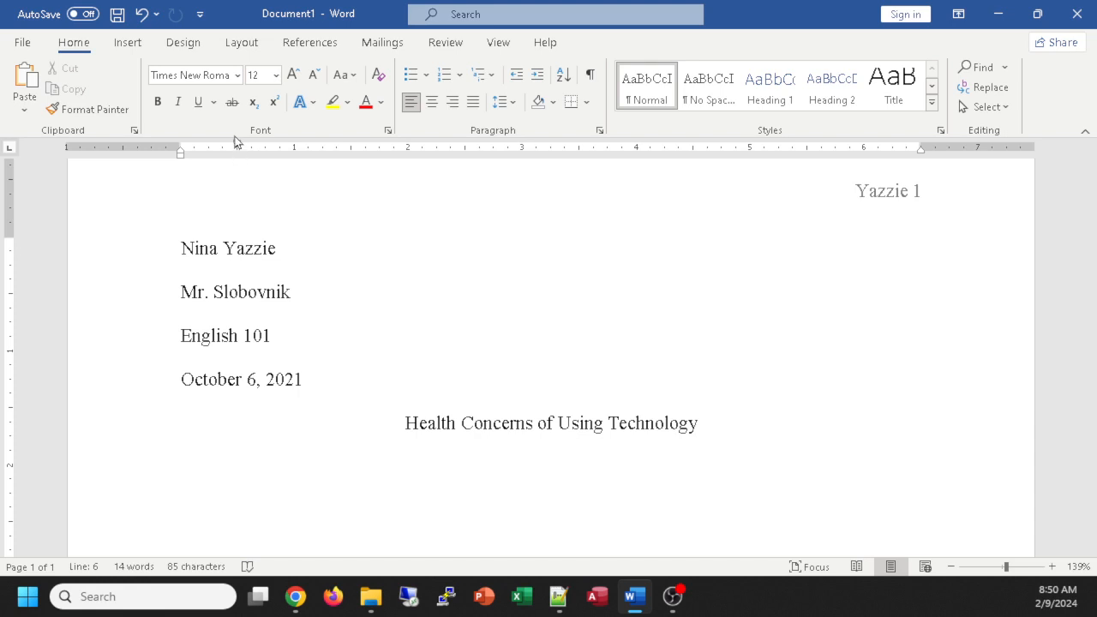
pyautogui.click(600, 130)
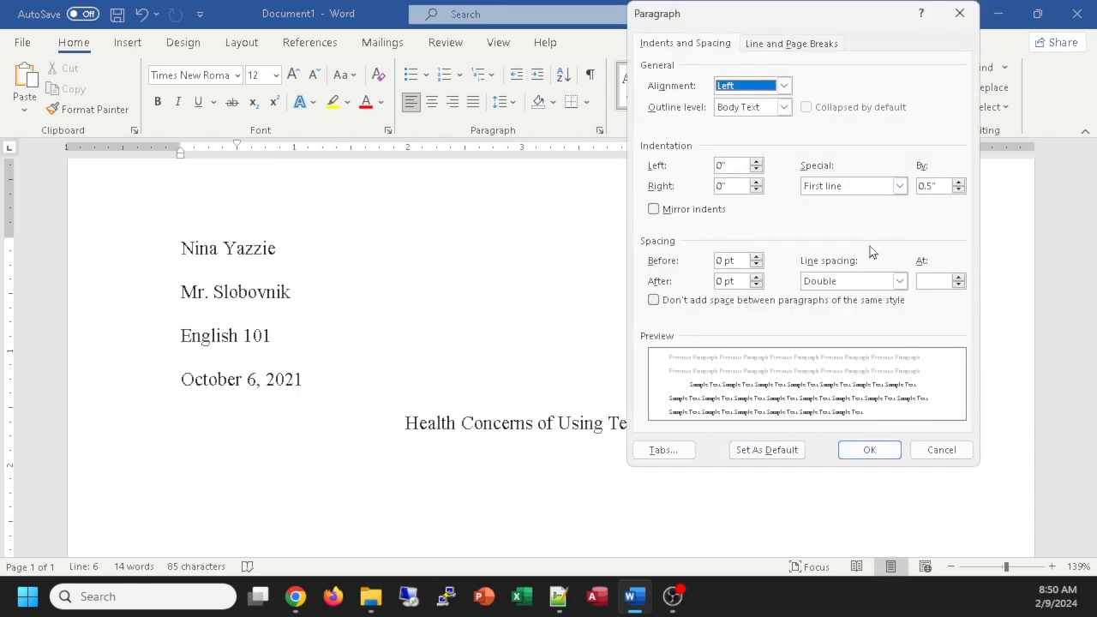
pyautogui.click(956, 14)
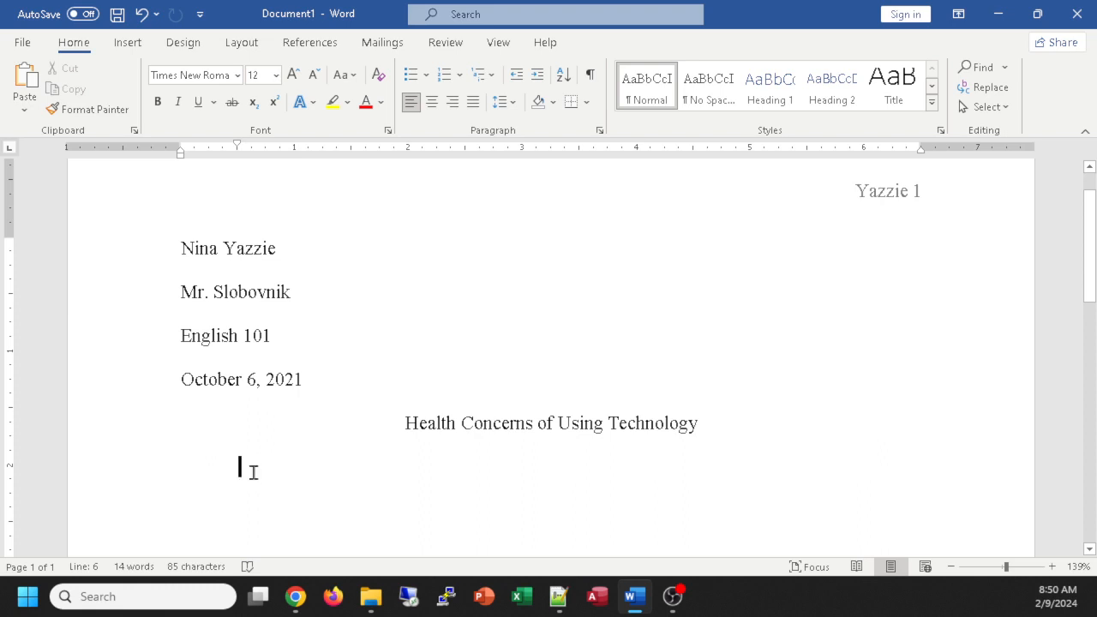
# Begin the body paragraph with "The widespread of technology has led to some important user concerns. Two of the more com".
pyautogui.write('The wide')
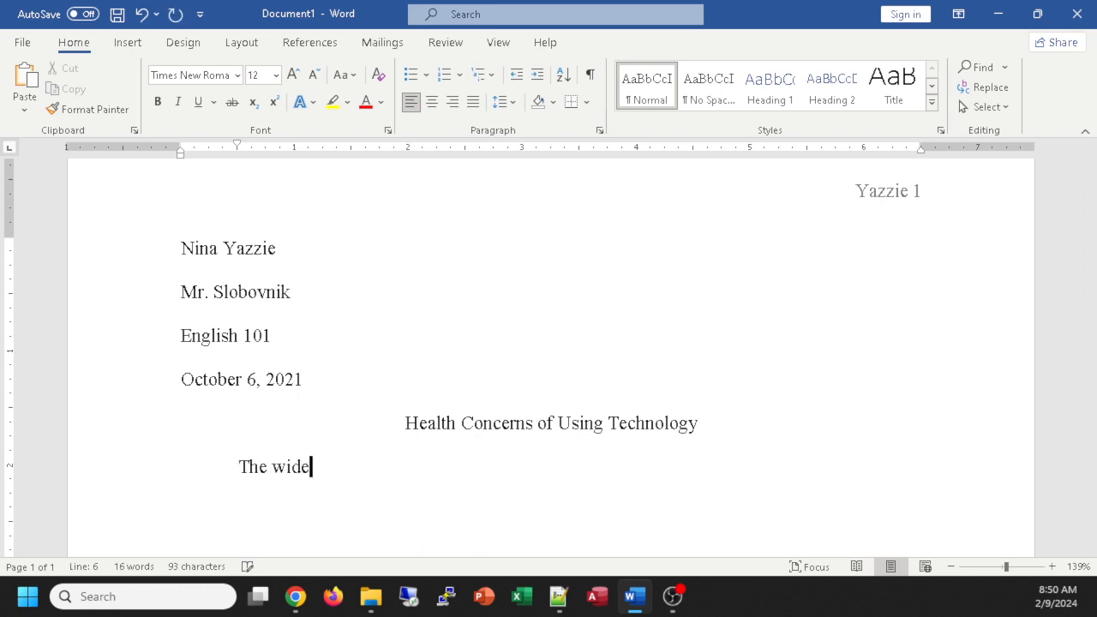
pyautogui.write('spread o ')
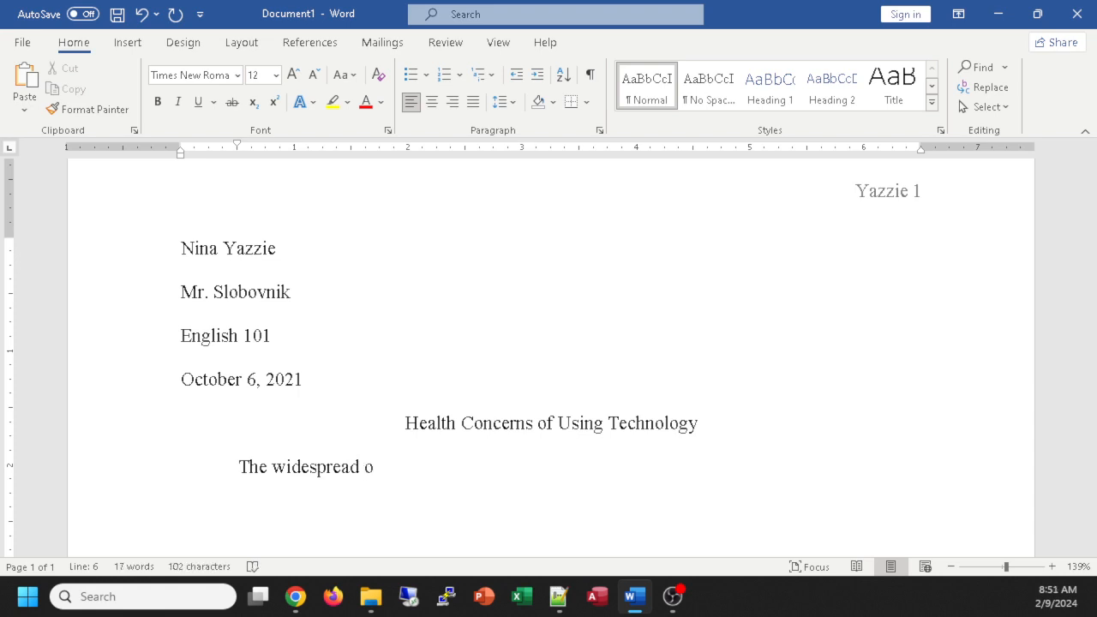
pyautogui.write('f technology has le')
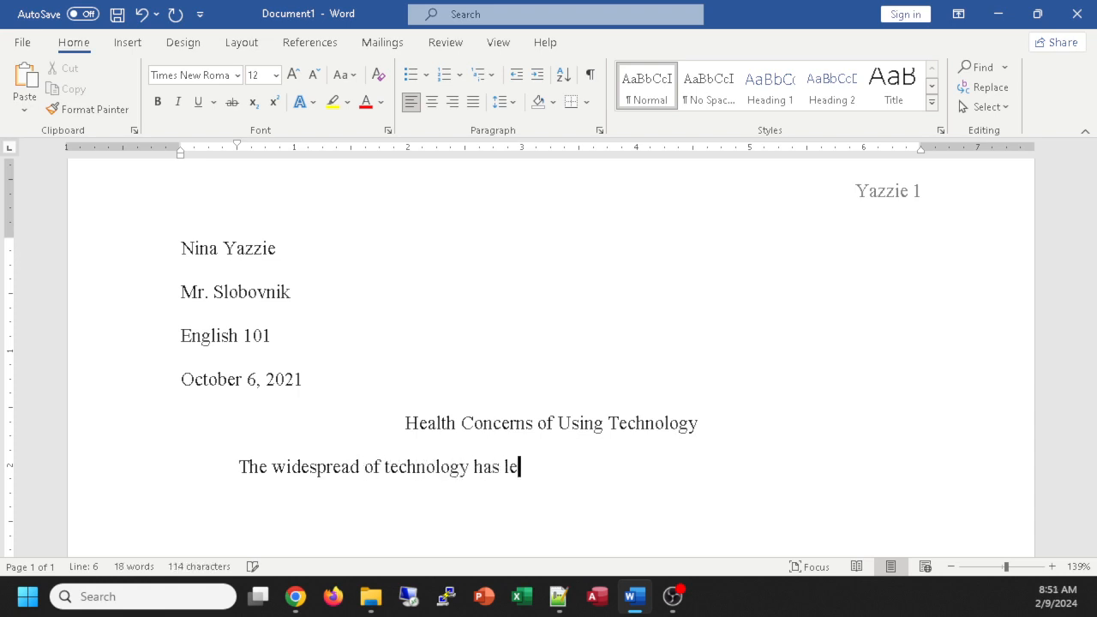
pyautogui.write('ld to')
pyautogui.press('BackSpace')
pyautogui.press('BackSpace')
pyautogui.press('BackSpace')
pyautogui.press('BackSpace')
pyautogui.press('BackSpace')
pyautogui.press('BackSpace')
pyautogui.write('d to some impo')
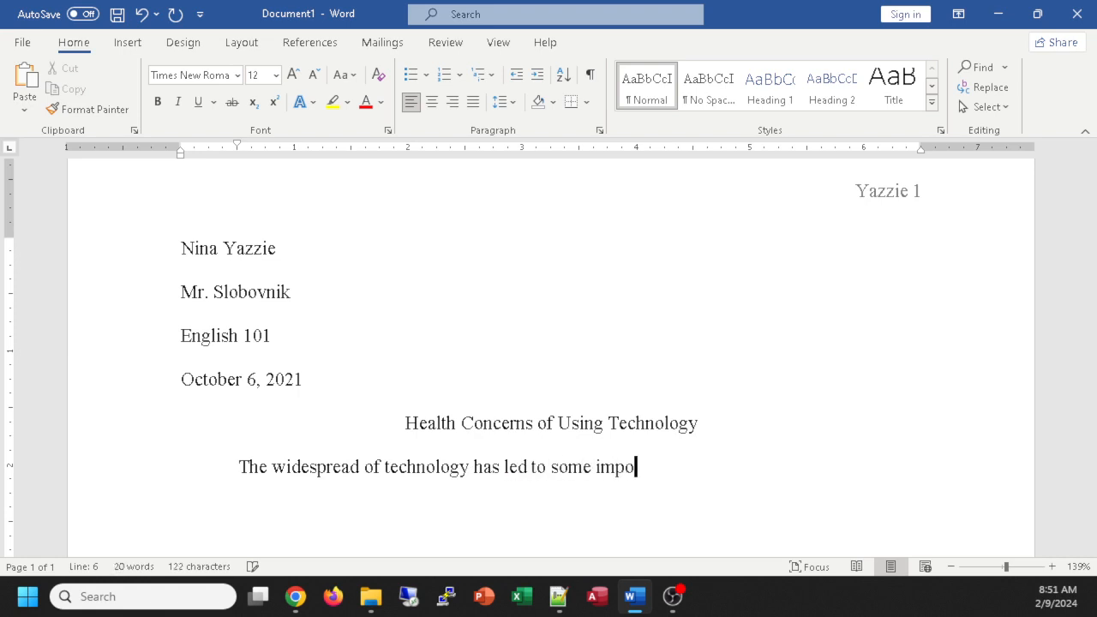
pyautogui.write('rtant user con')
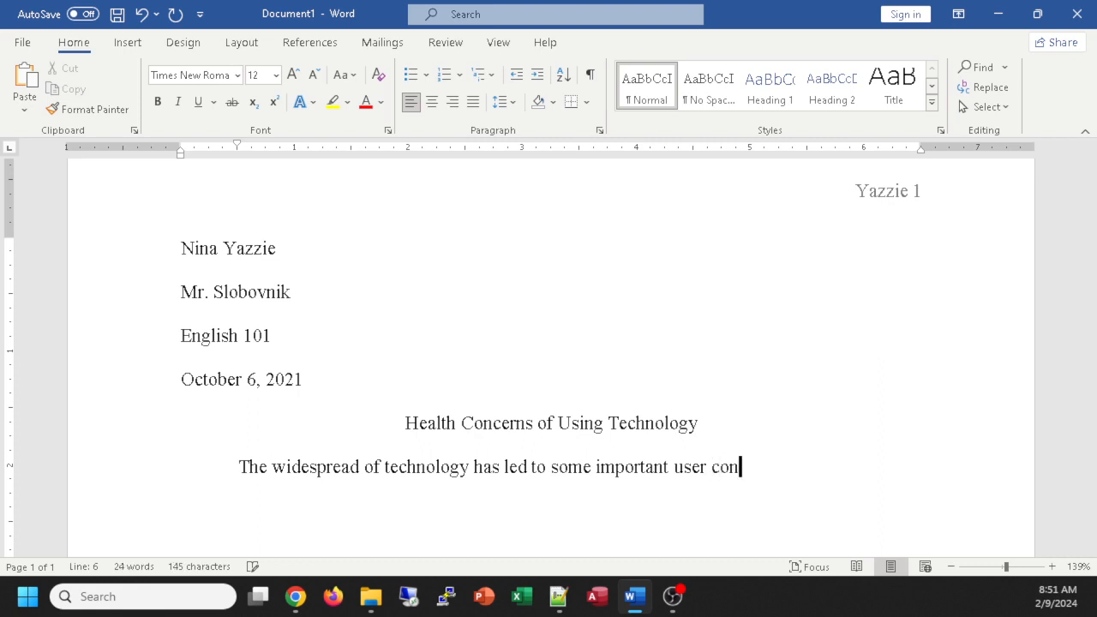
pyautogui.write('cerns.  Two of the more com')
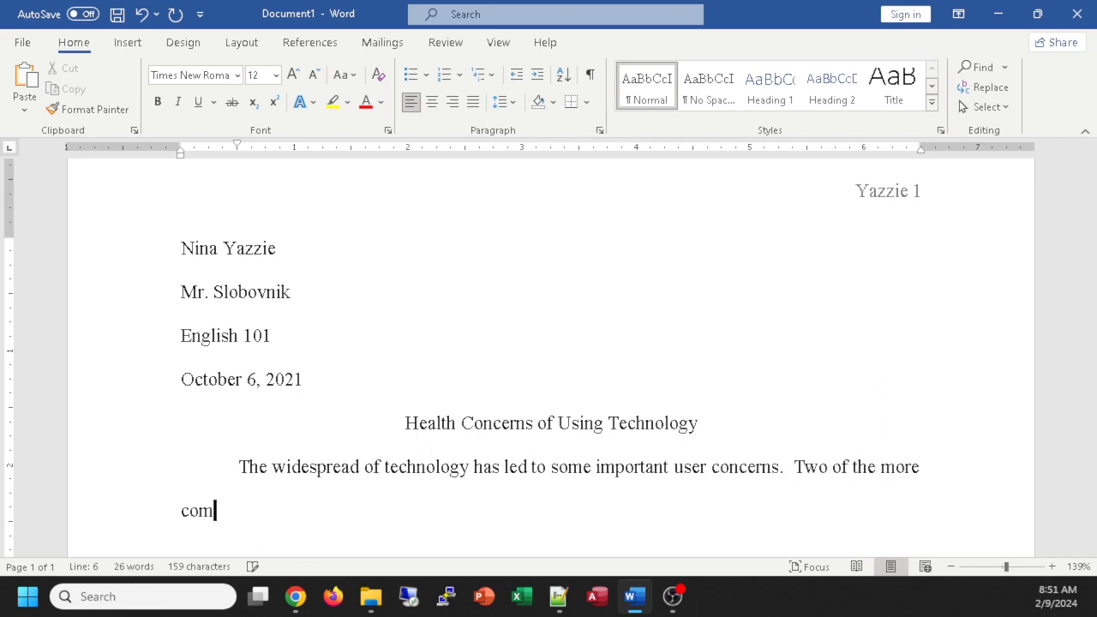
# Complete the second sentence so it continues "commons physical health concerns are repetitive strin injuries and hearing loss.".
pyautogui.write('mons phyhsic')
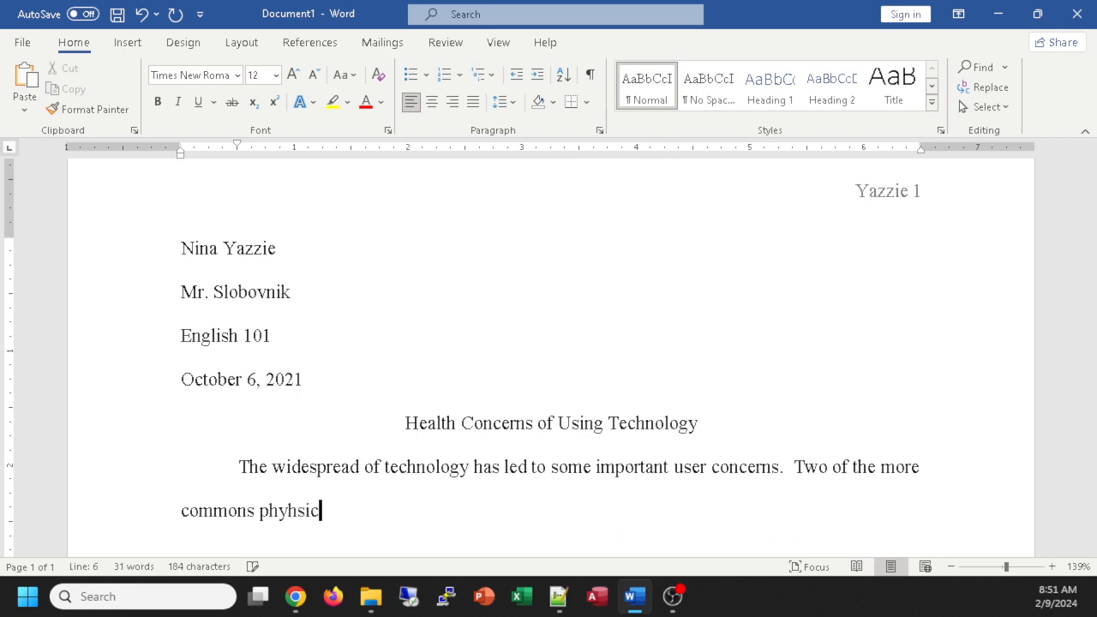
pyautogui.press('BackSpace')
pyautogui.press('BackSpace')
pyautogui.press('BackSpace')
pyautogui.press('BackSpace')
pyautogui.write('sical health conc')
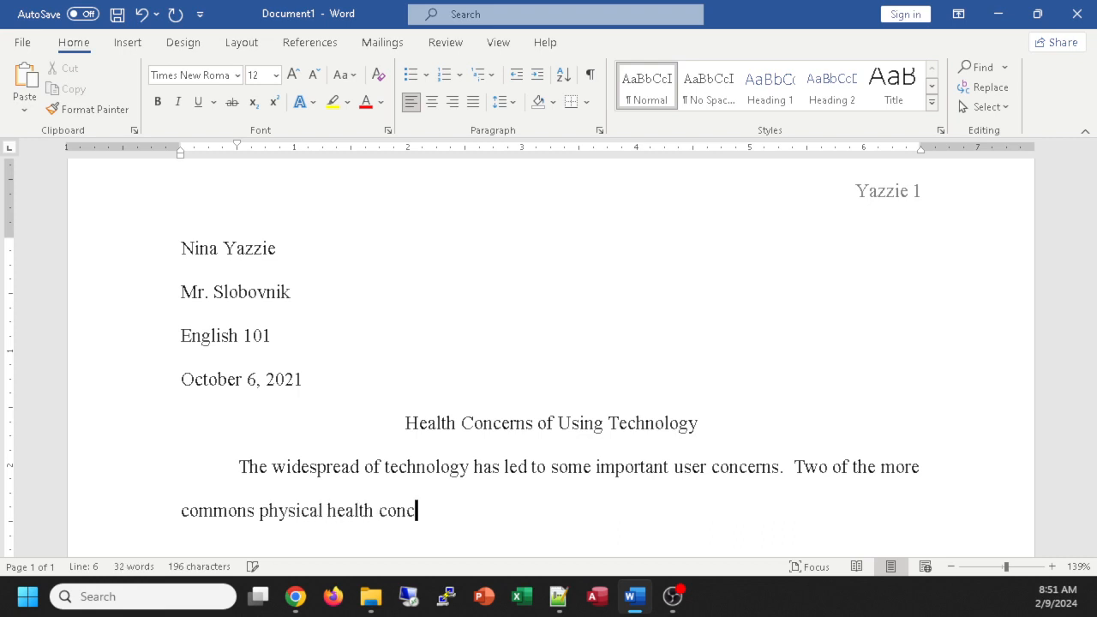
pyautogui.write('erns are preep')
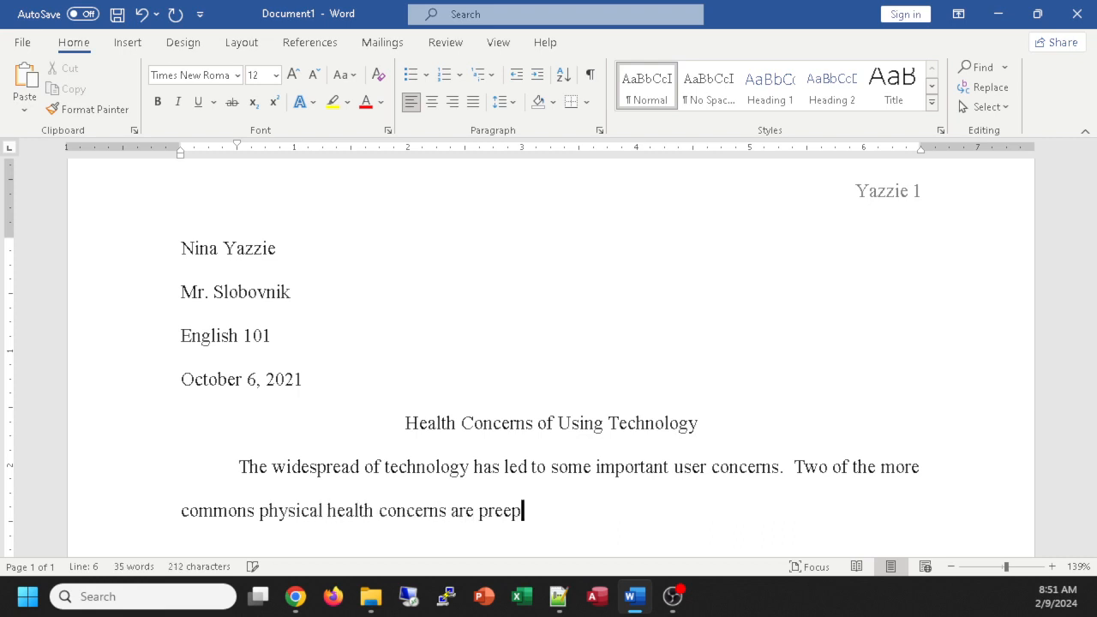
pyautogui.press('BackSpace')
pyautogui.press('BackSpace')
pyautogui.press('BackSpace')
pyautogui.press('BackSpace')
pyautogui.press('BackSpace')
pyautogui.write('repe')
pyautogui.write('titive str')
pyautogui.write('in')
pyautogui.write('urins')
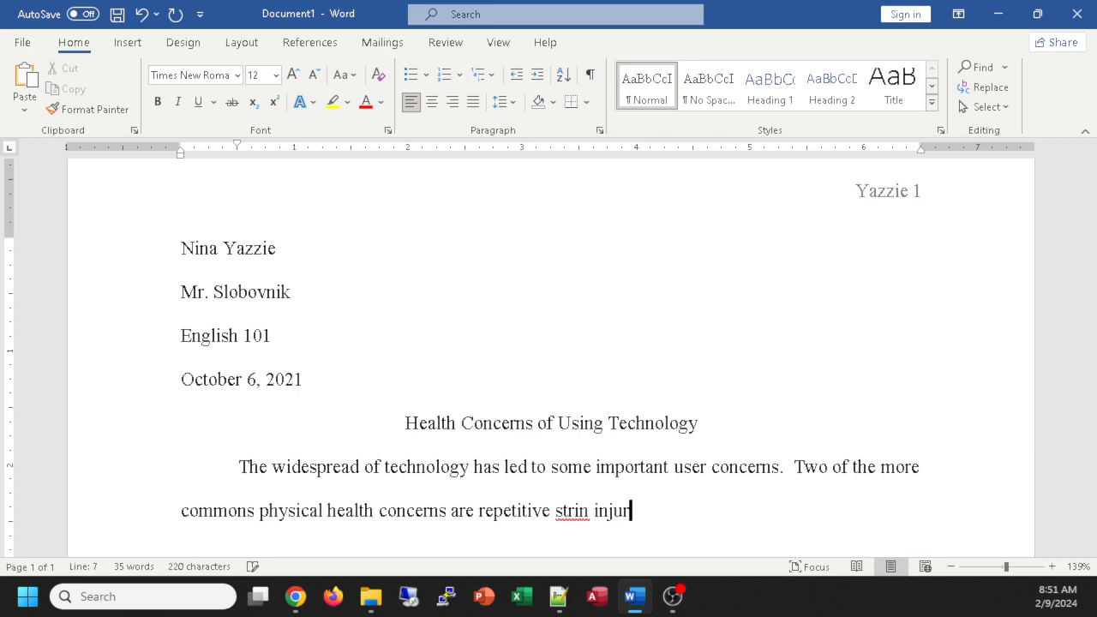
pyautogui.press('BackSpace')
pyautogui.press('BackSpace')
pyautogui.write('es and hearing')
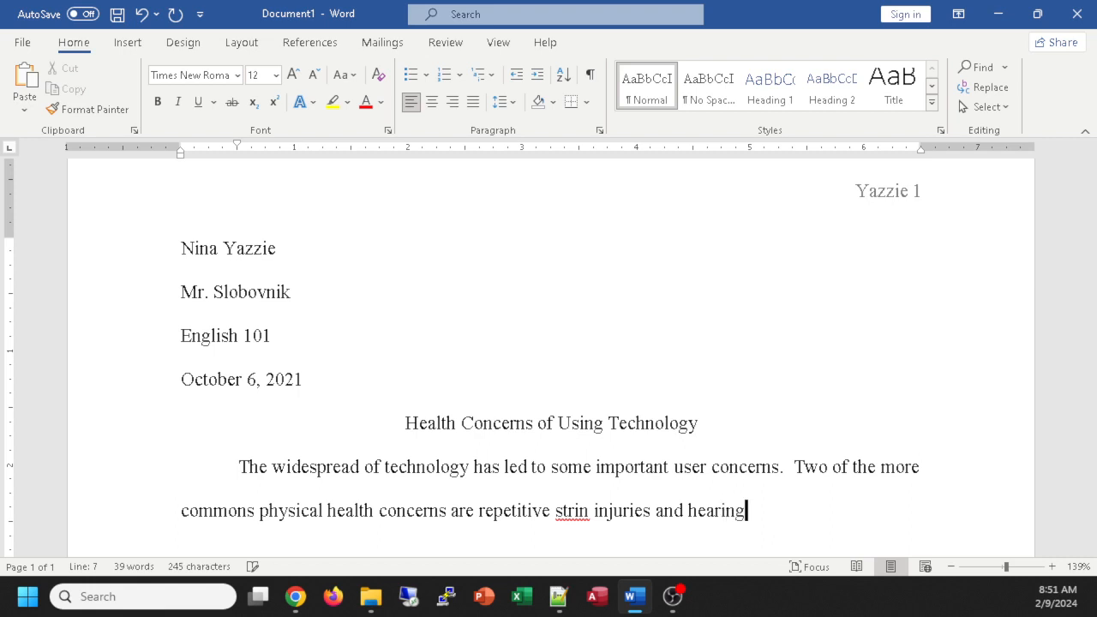
pyautogui.write(' loss.')
# Correct the misspelled word "strin" in the second sentence to the suggested spelling "strain".
pyautogui.moveTo(564, 511); pyautogui.dragTo(558, 518)
pyautogui.rightClick(571, 516)
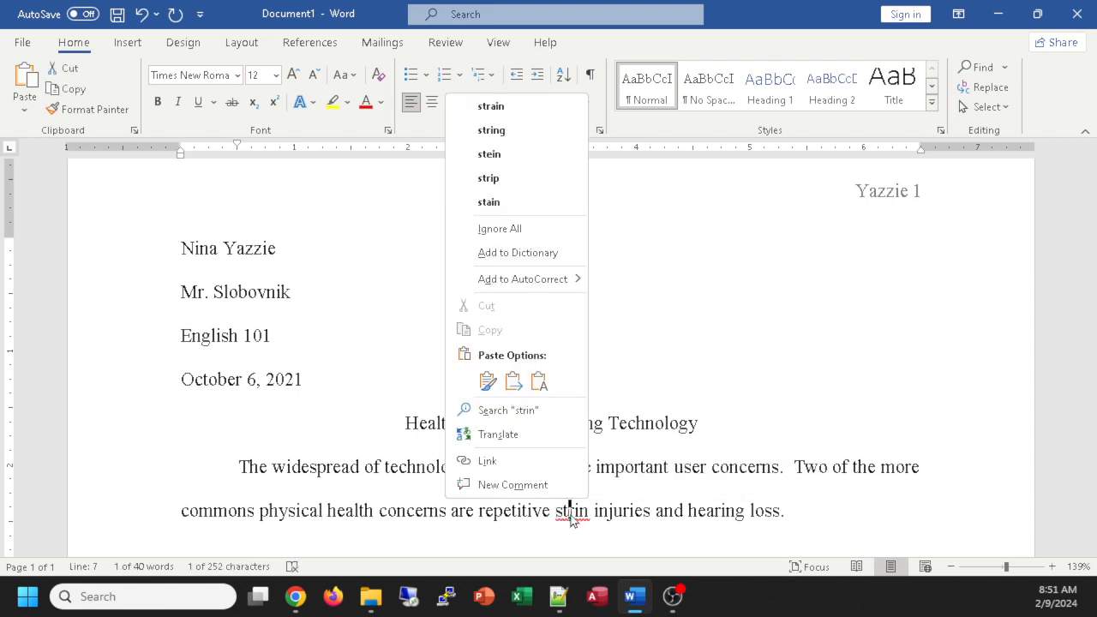
pyautogui.click(506, 106)
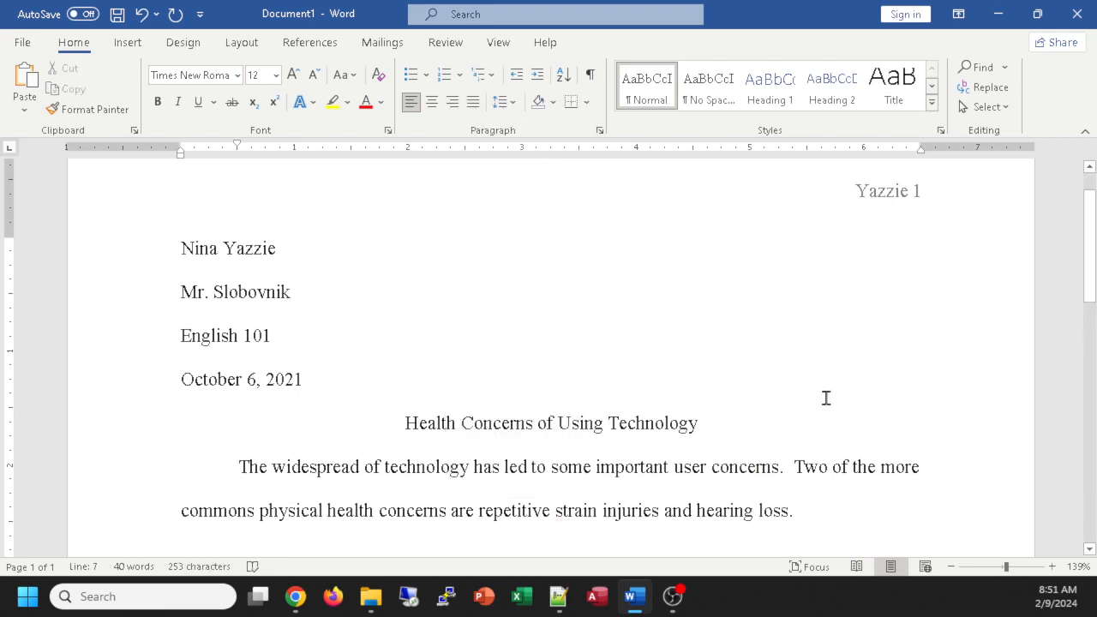
# Continue the paragraph after "hearing loss." with "These conditions are on", followed by the deliberate misspelling "teh".
pyautogui.click(837, 517)
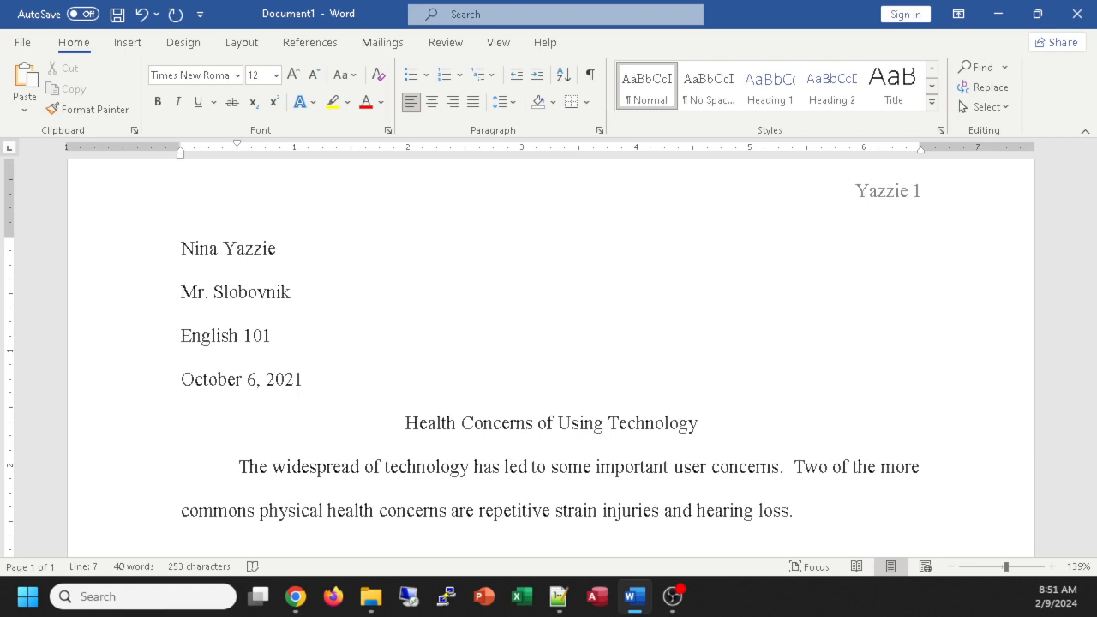
pyautogui.hotkey('alt', 'Tab')
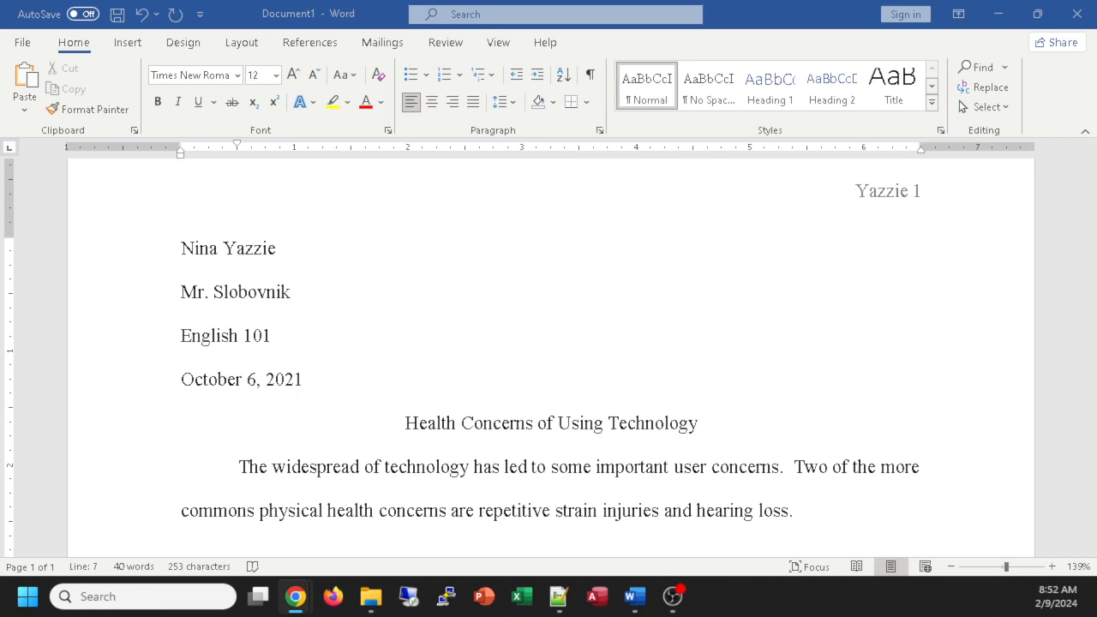
pyautogui.click(864, 515)
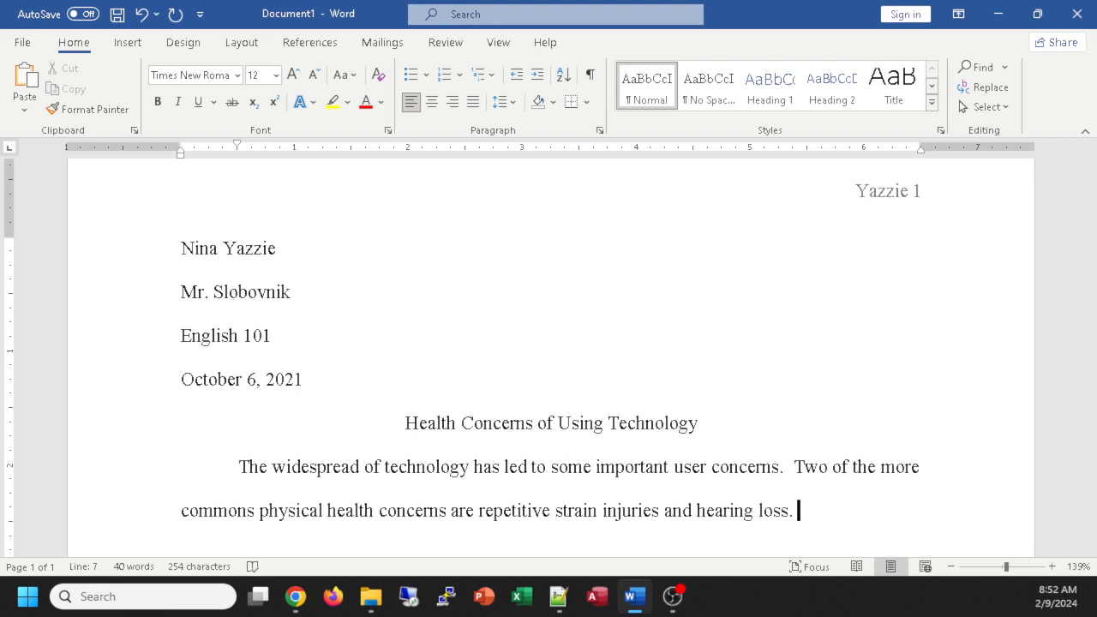
pyautogui.write('These condisi')
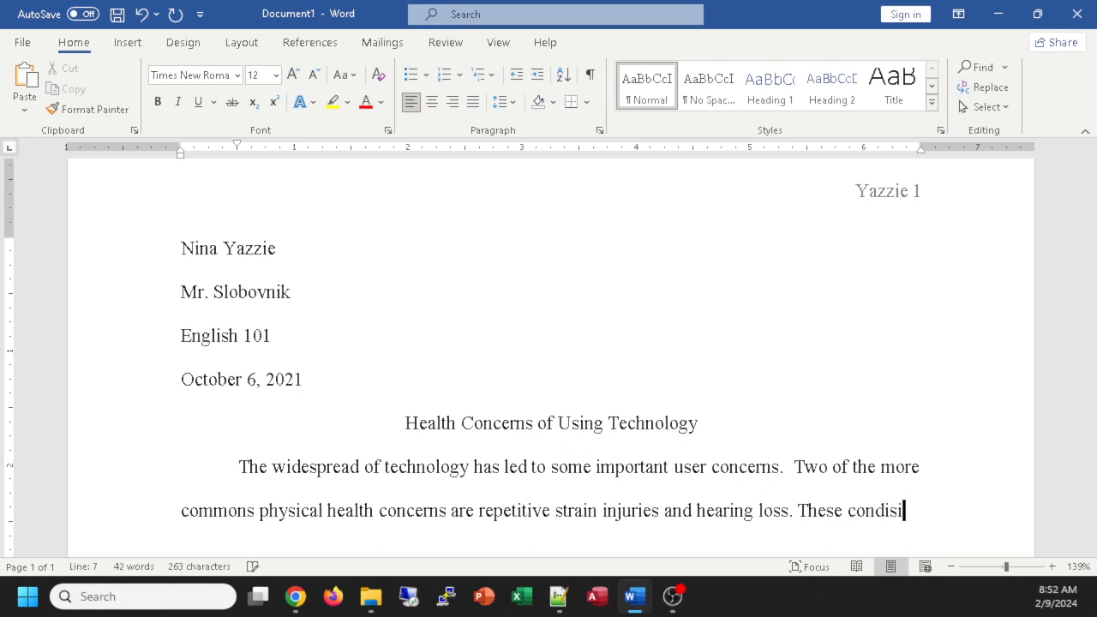
pyautogui.write('on')
pyautogui.press('BackSpace')
pyautogui.press('BackSpace')
pyautogui.press('BackSpace')
pyautogui.press('BackSpace')
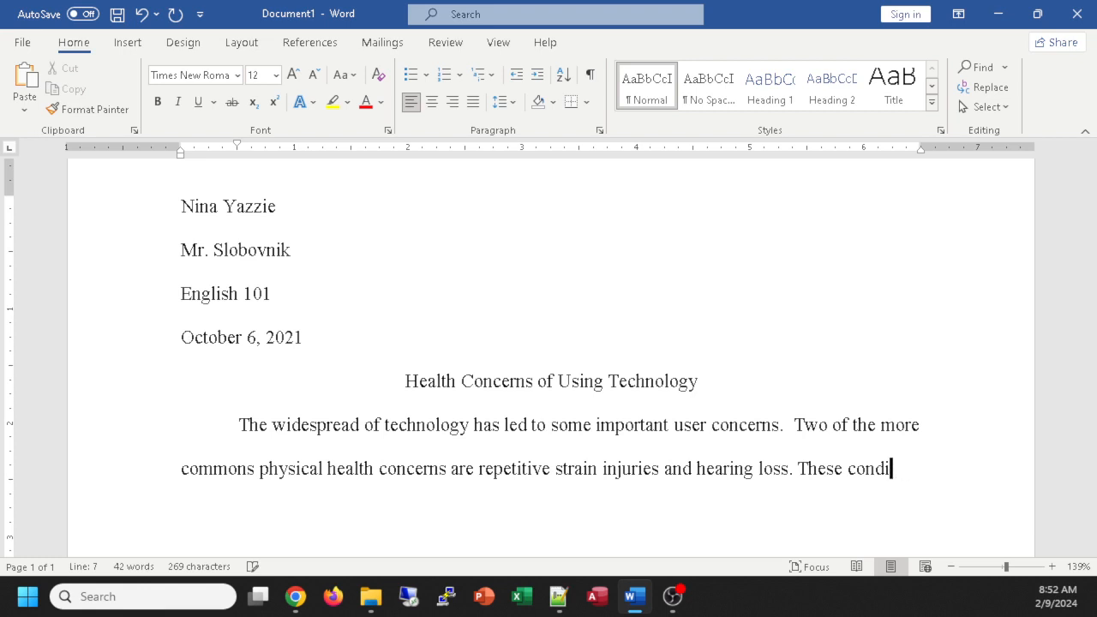
pyautogui.write('tions are on ')
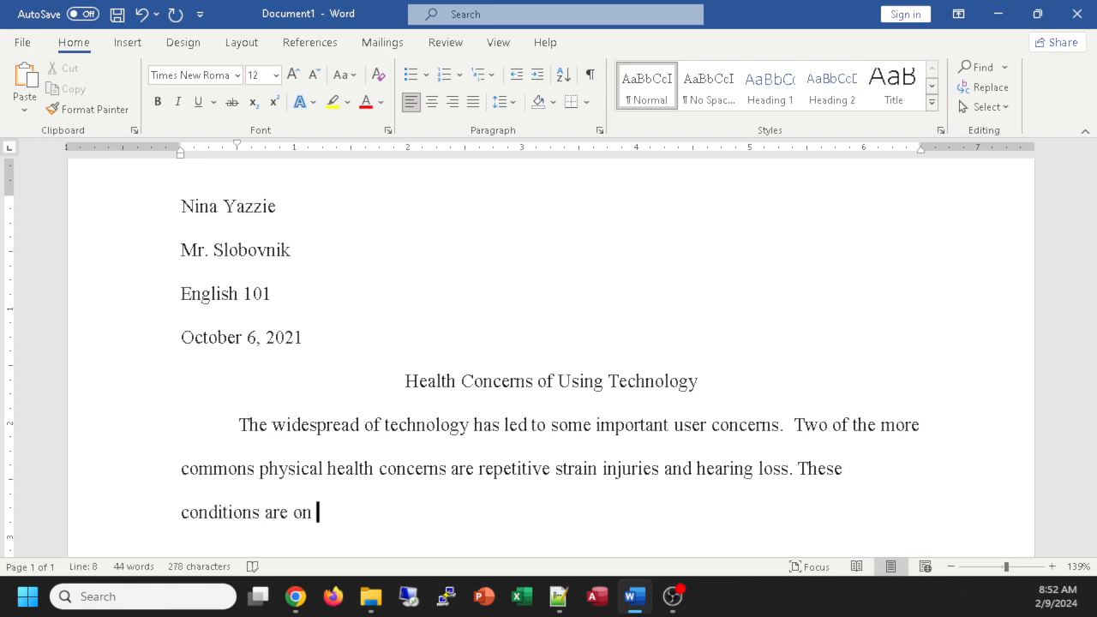
pyautogui.write('teh')
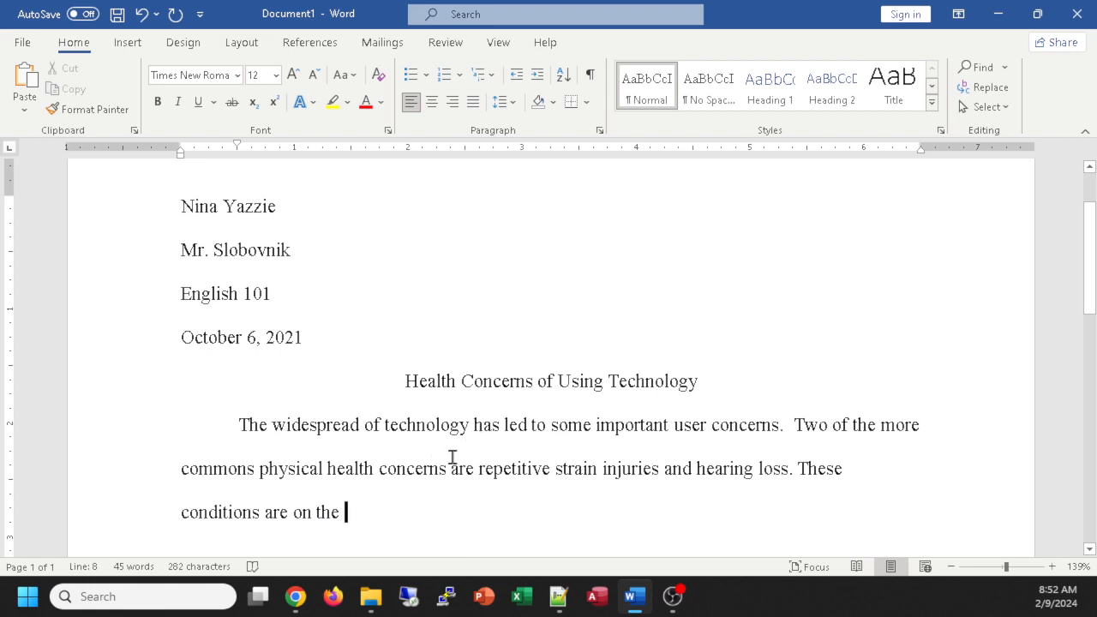
# Open the AutoCorrect settings from the options of the automatically corrected word "the" and move the dialog clear of the screen edge.
pyautogui.scroll(-2, 451, 455)
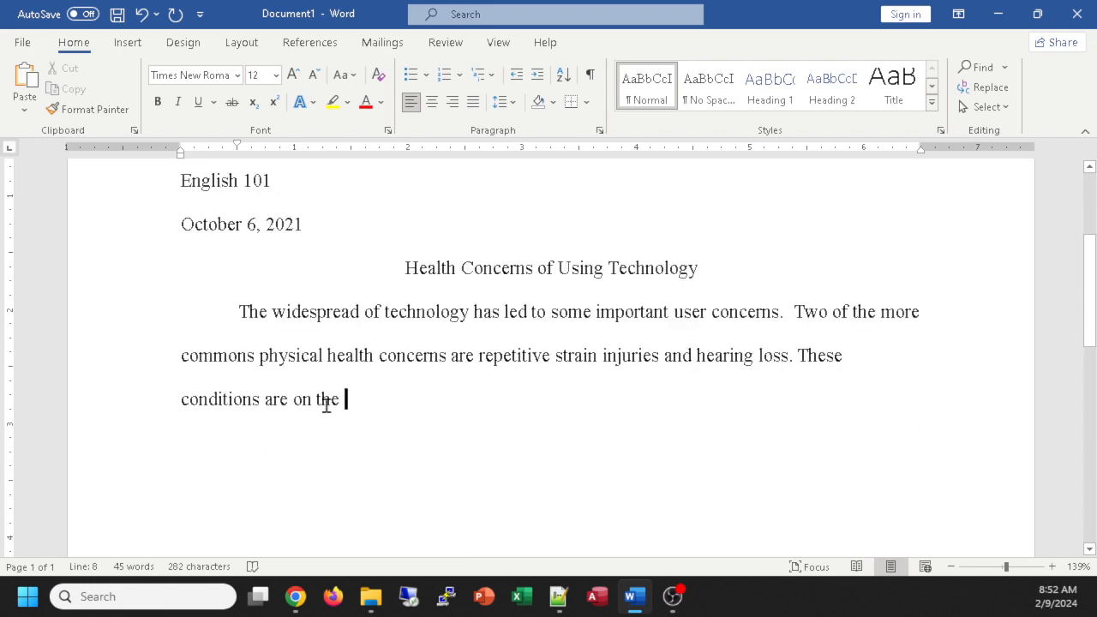
pyautogui.moveTo(324, 417)
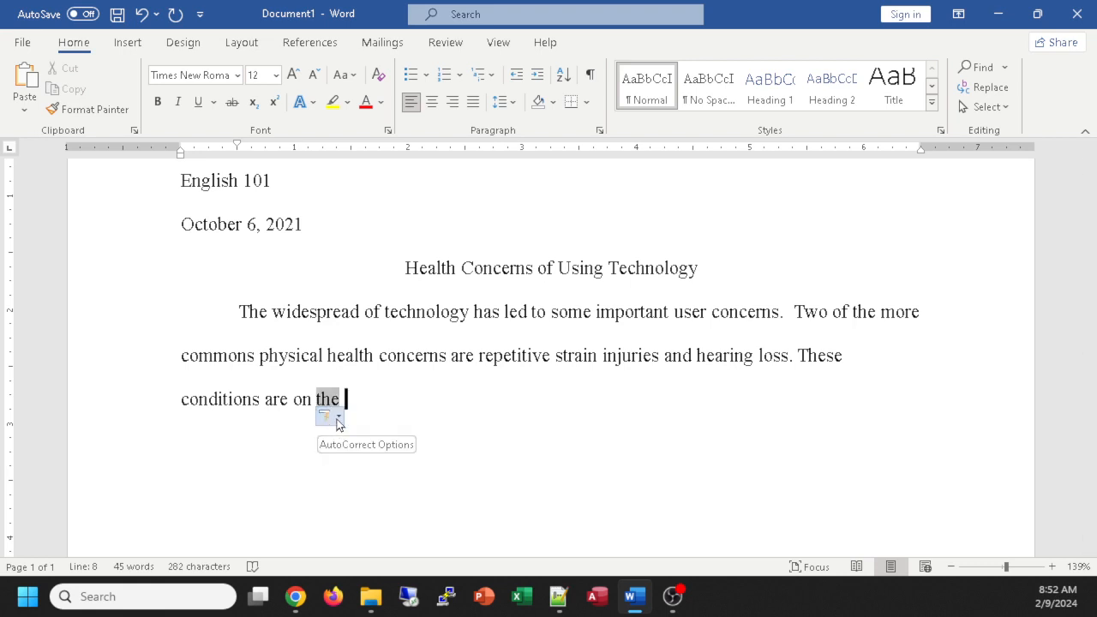
pyautogui.click(338, 418)
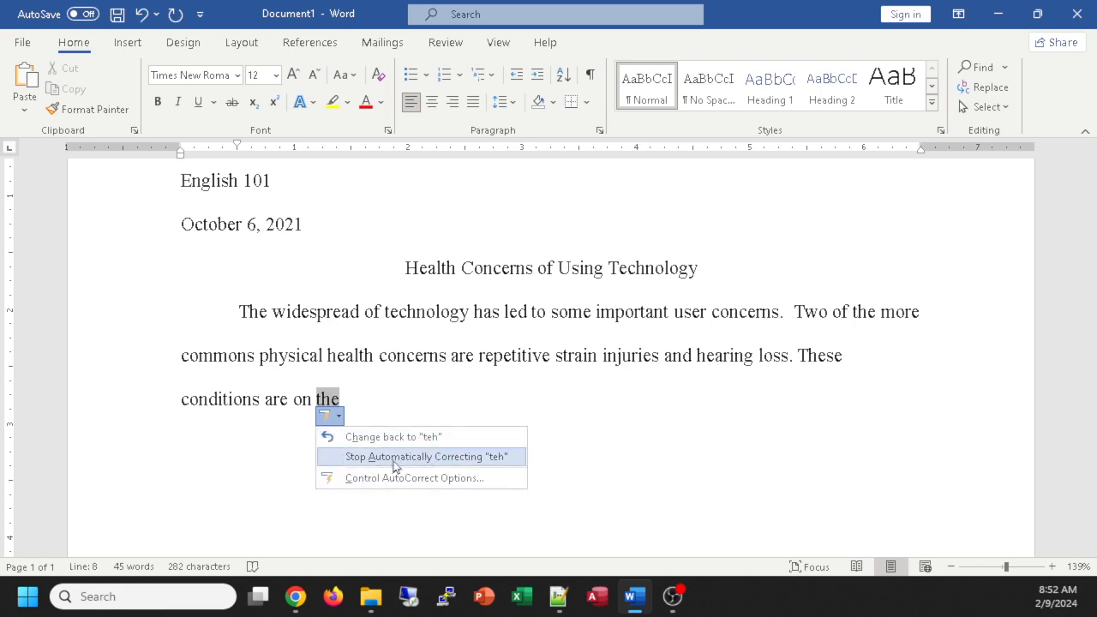
pyautogui.click(433, 479)
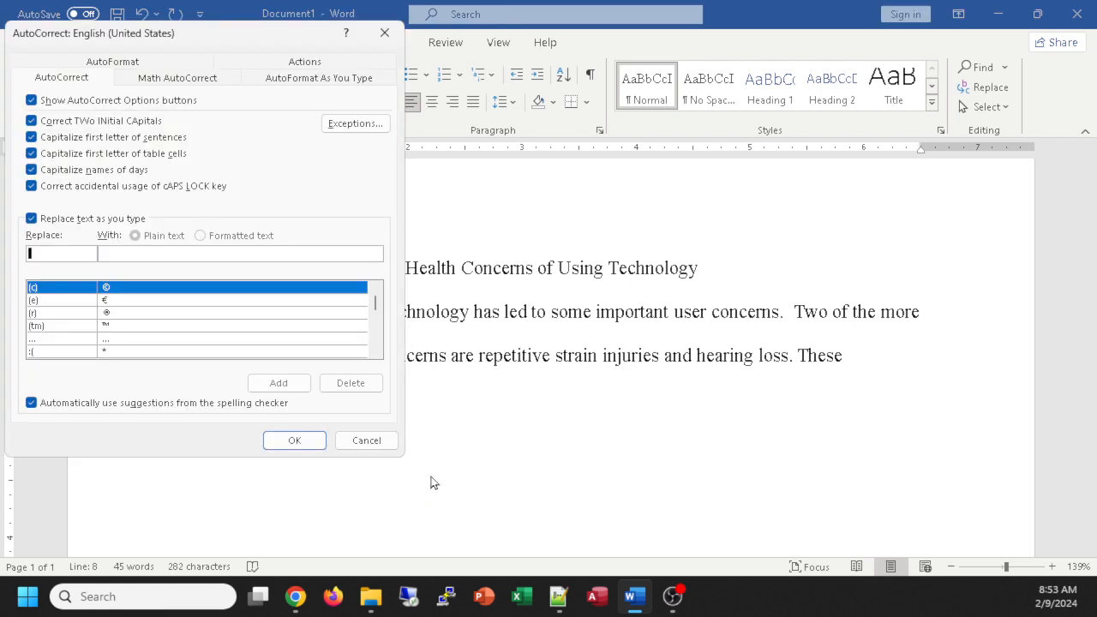
pyautogui.moveTo(144, 35); pyautogui.dragTo(435, 33)
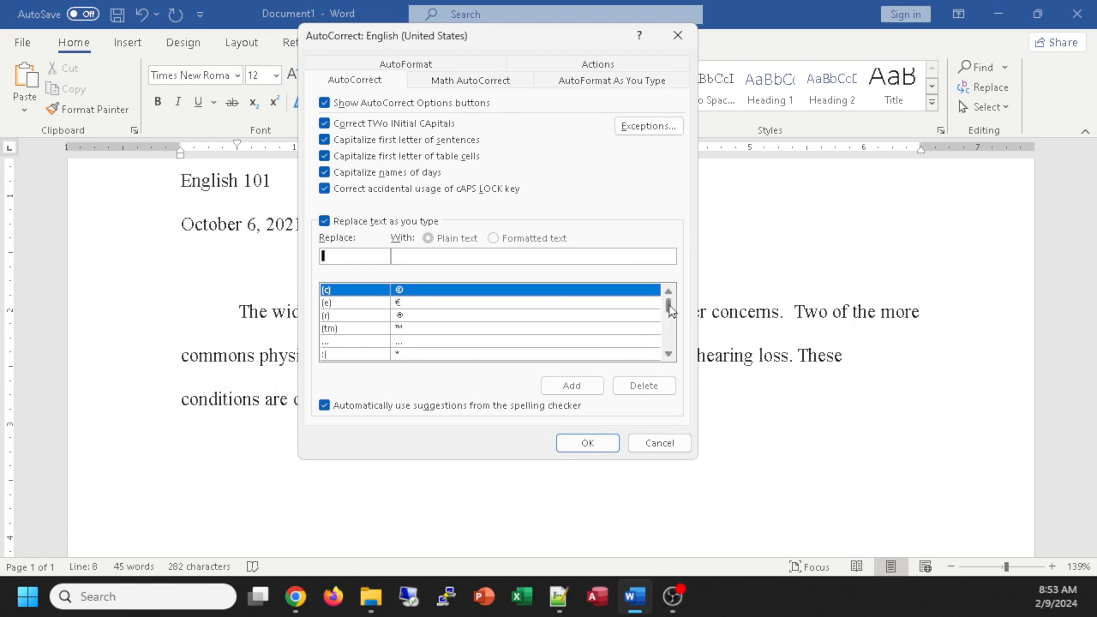
# Look up the entry for "teh" in the AutoCorrect replacement list.
pyautogui.moveTo(669, 310); pyautogui.dragTo(674, 336)
pyautogui.click(668, 354)
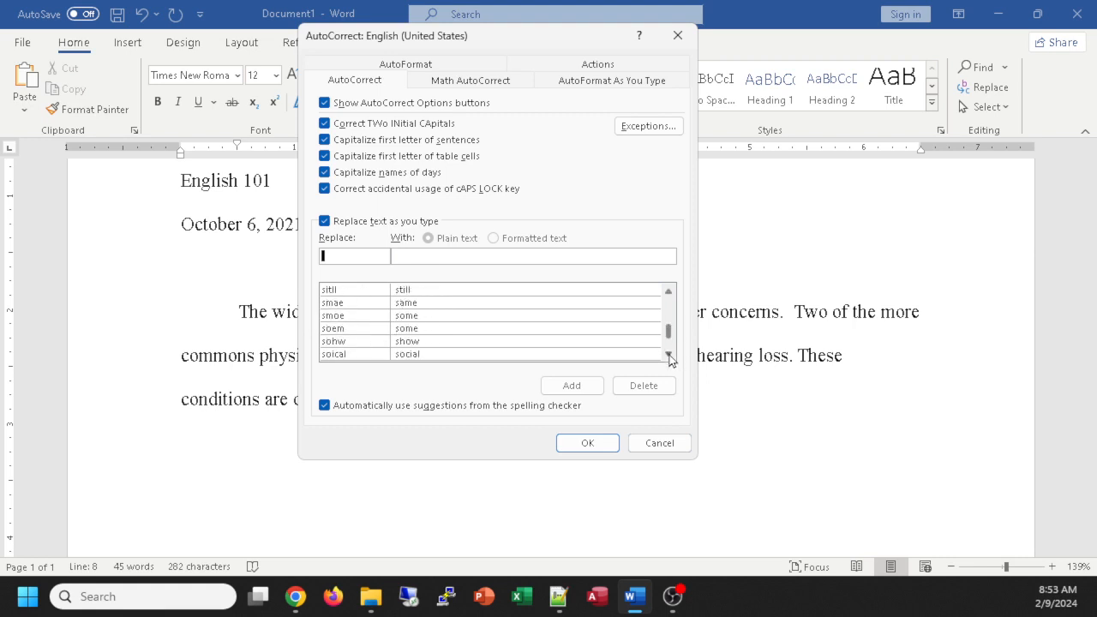
pyautogui.click(669, 354)
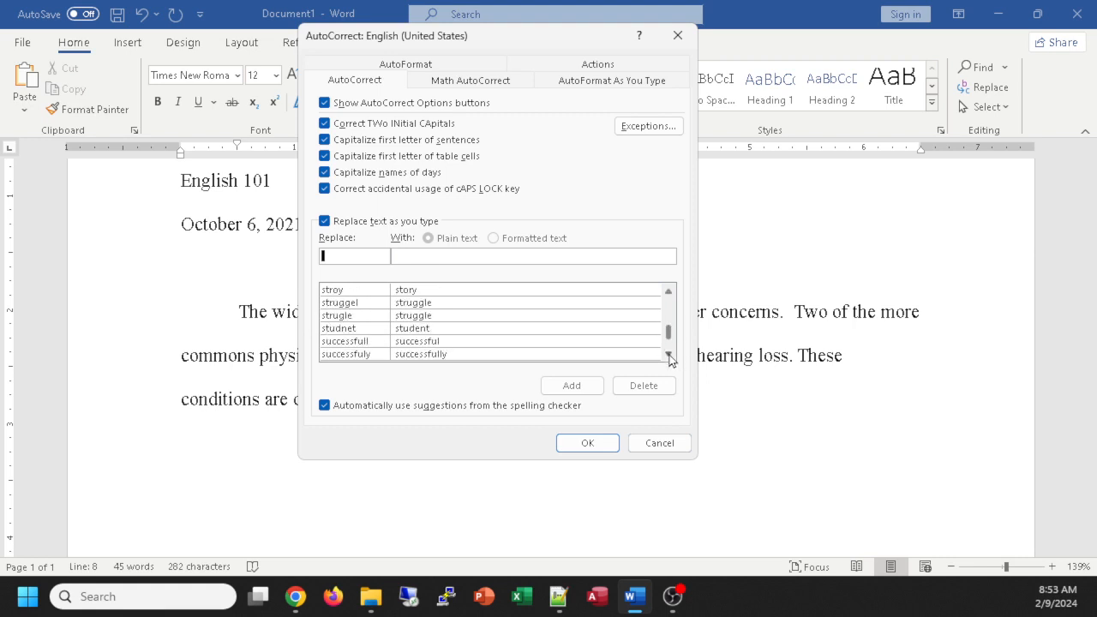
pyautogui.click(669, 354)
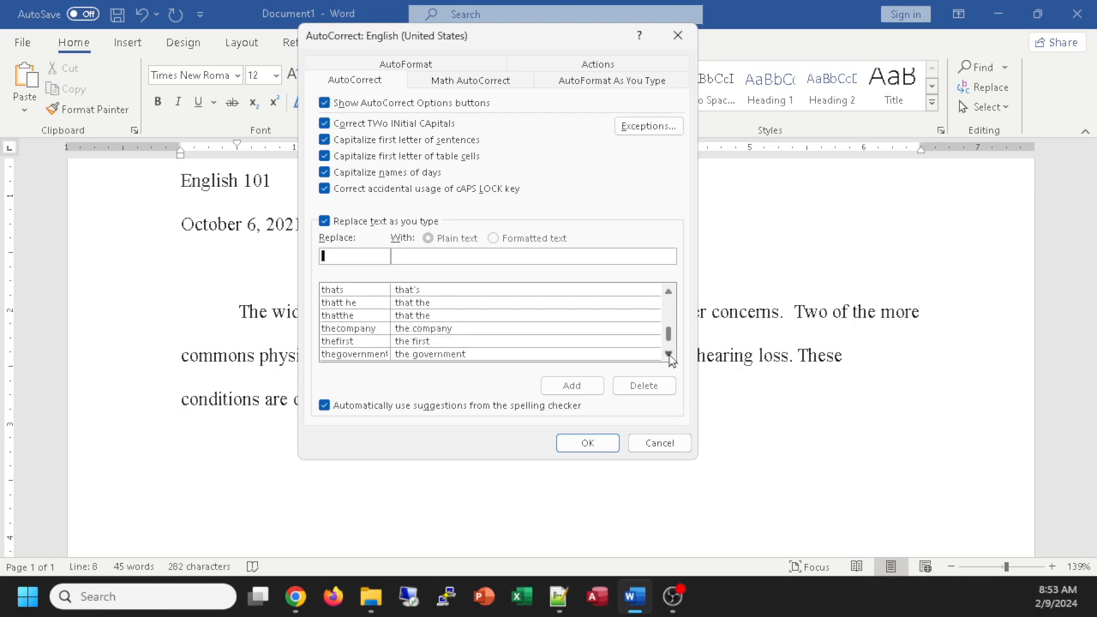
pyautogui.click(669, 294)
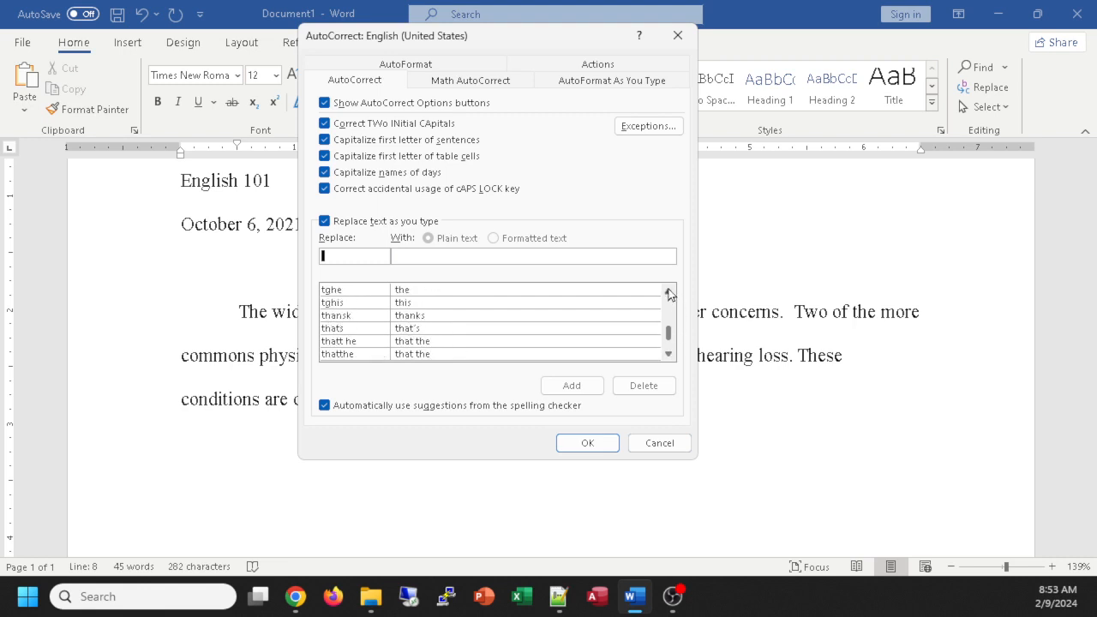
pyautogui.click(669, 294)
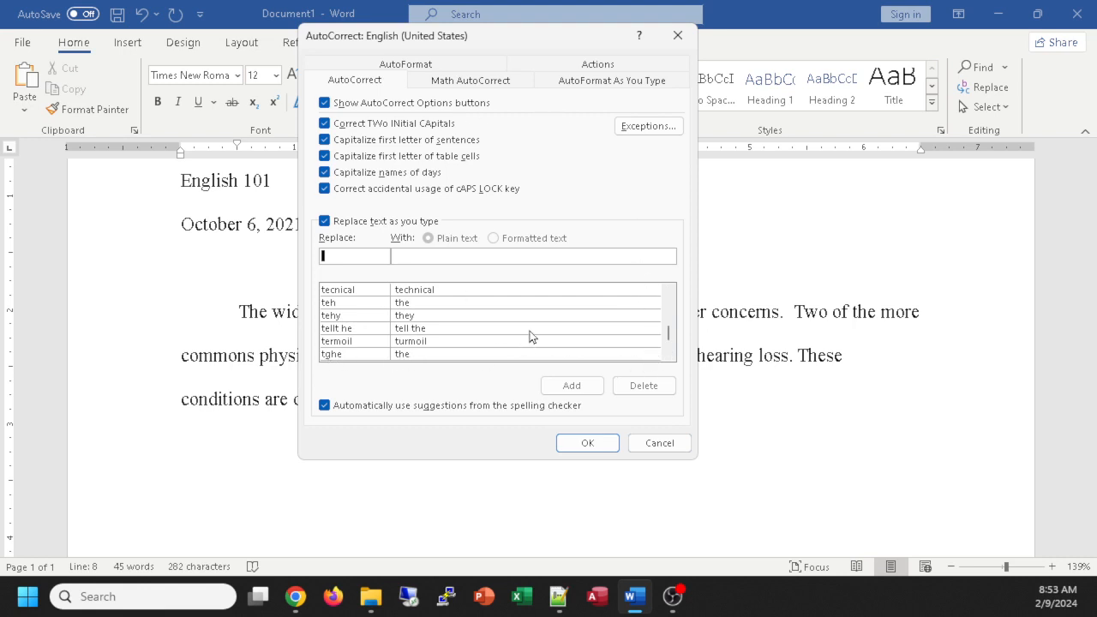
pyautogui.click(669, 354)
pyautogui.click(668, 354)
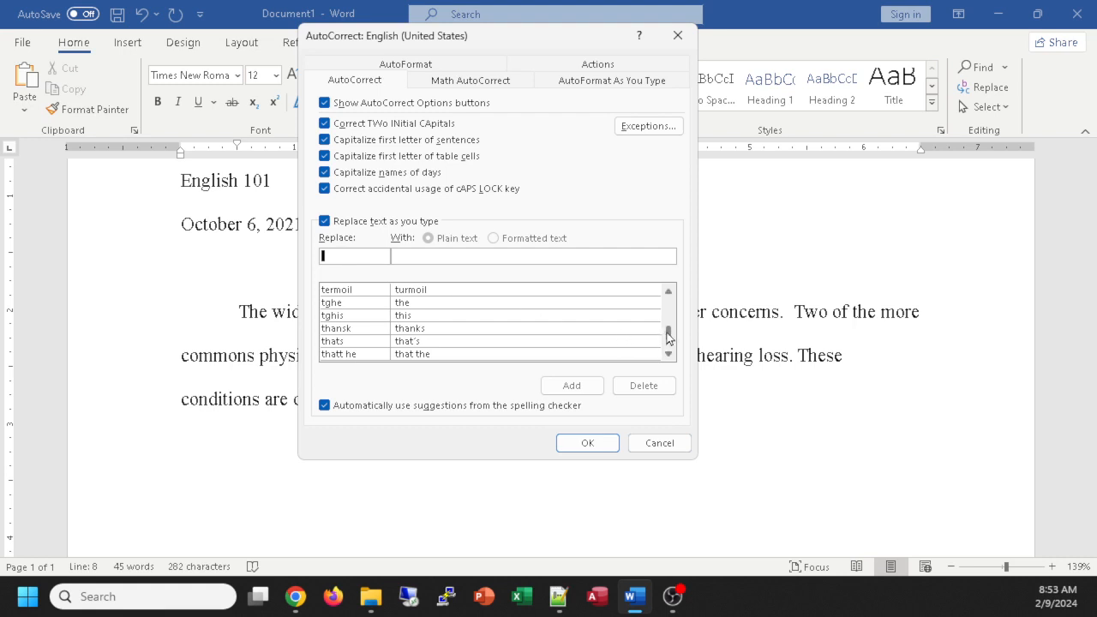
# Examine the entries beginning with "a" in the AutoCorrect replacement list.
pyautogui.moveTo(669, 335); pyautogui.dragTo(671, 303)
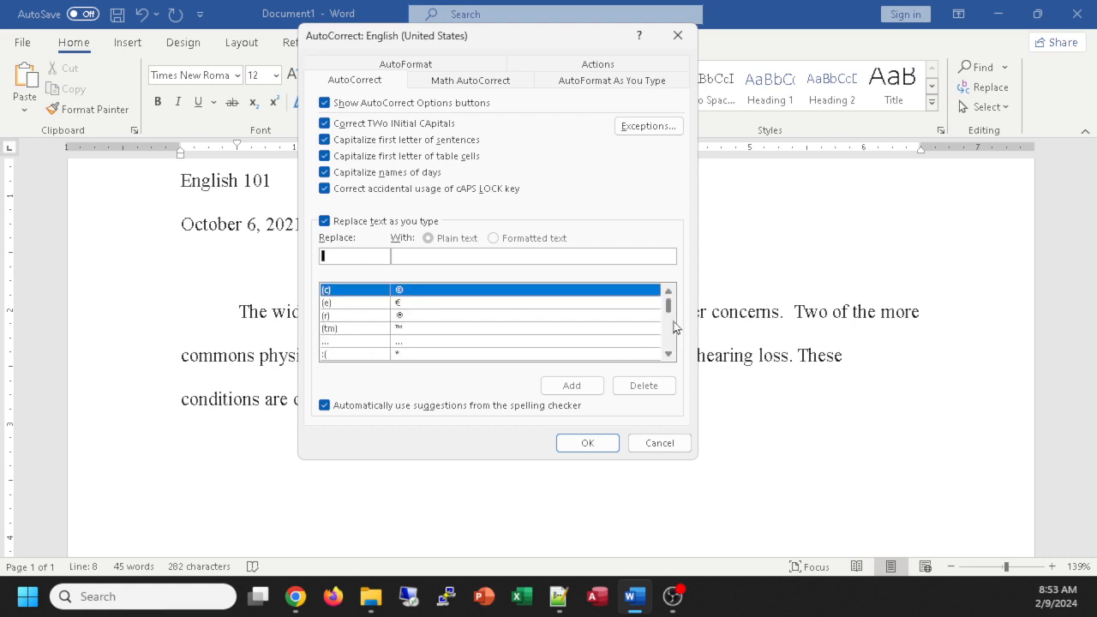
pyautogui.scroll(-8, 670, 341)
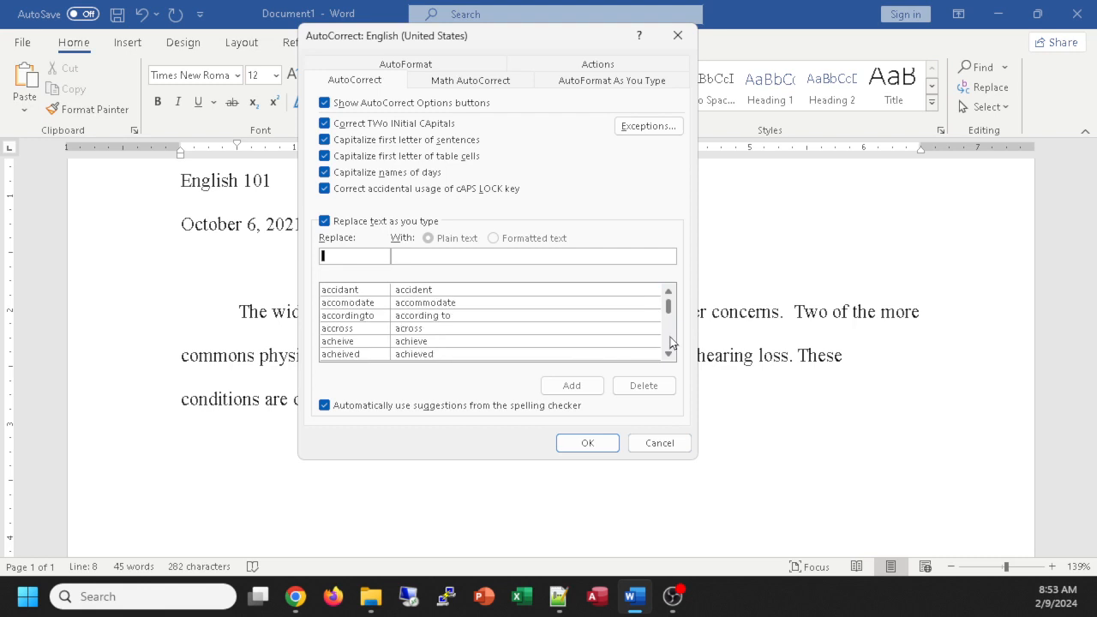
pyautogui.scroll(-5, 670, 341)
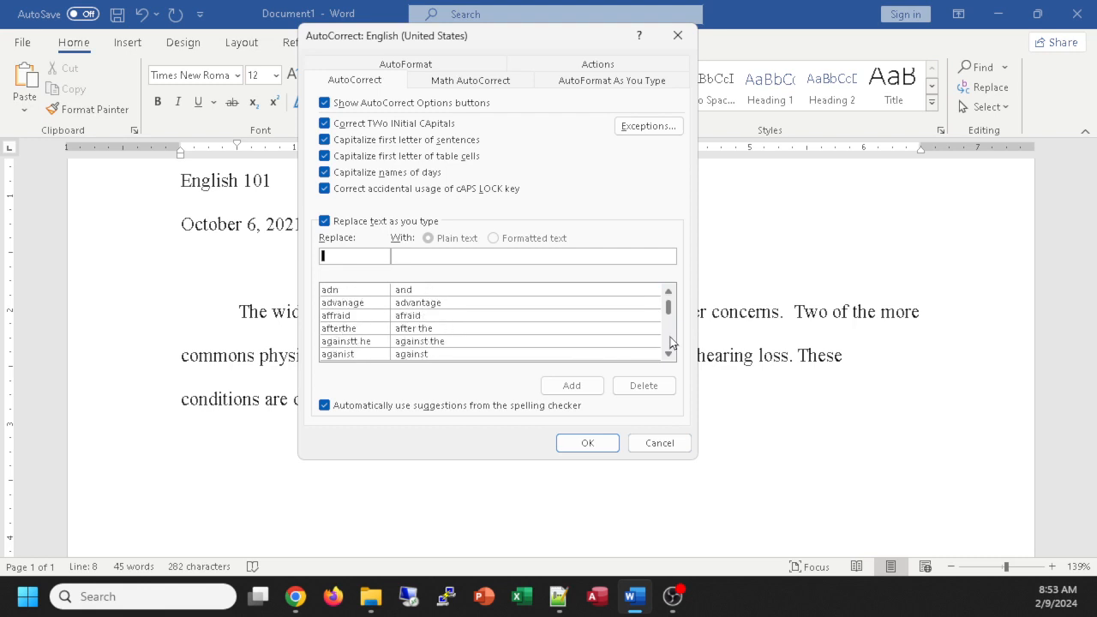
pyautogui.click(669, 346)
pyautogui.scroll(-15, 669, 346)
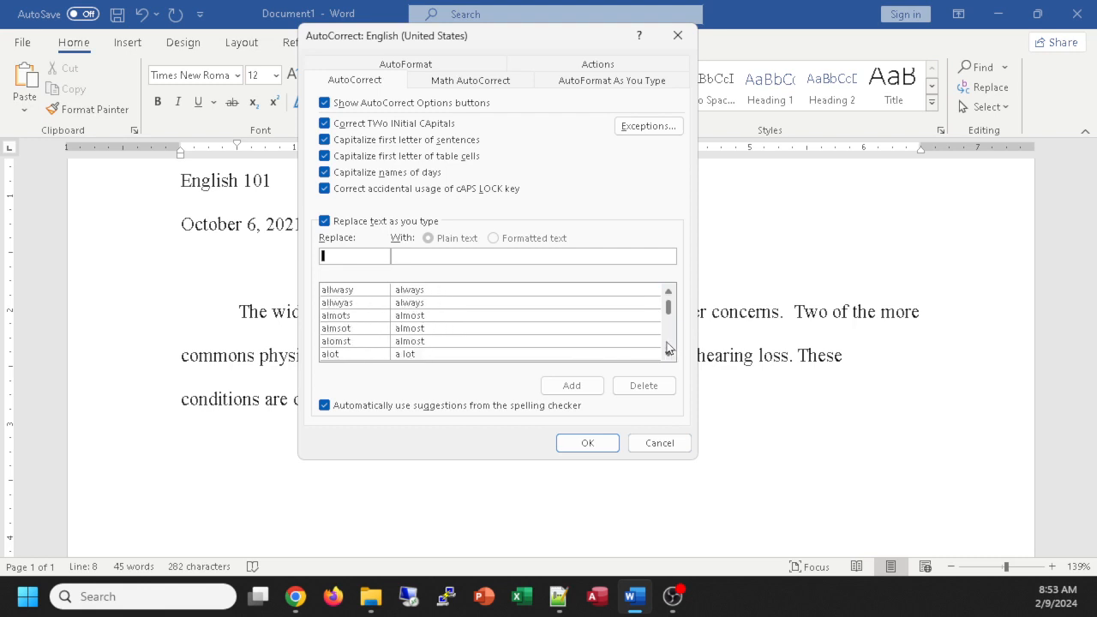
pyautogui.click(669, 346)
pyautogui.click(669, 346)
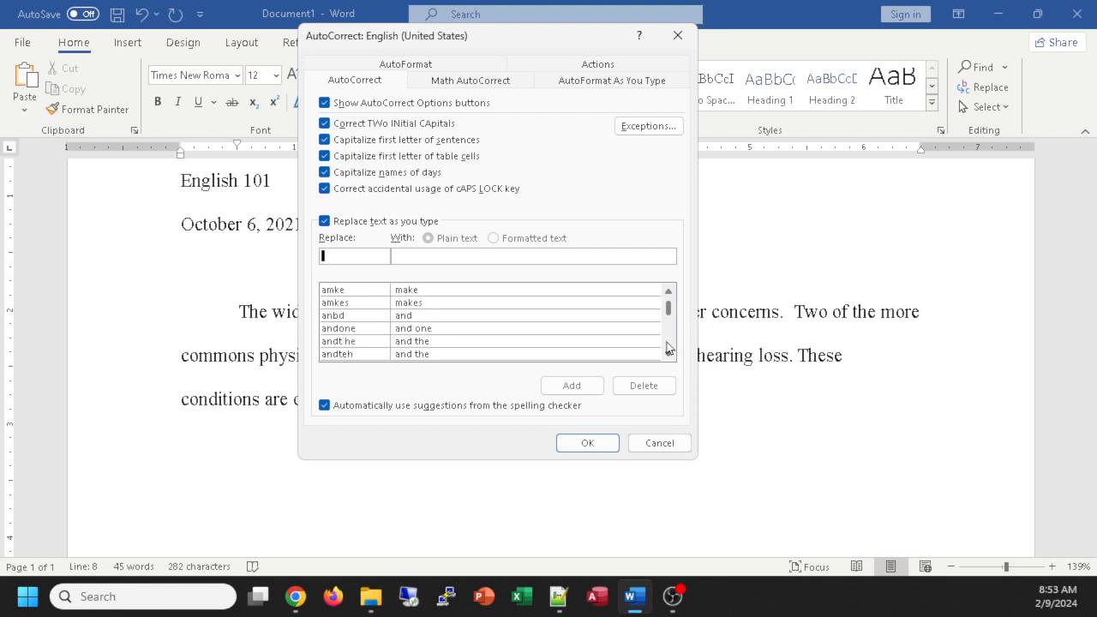
pyautogui.click(669, 295)
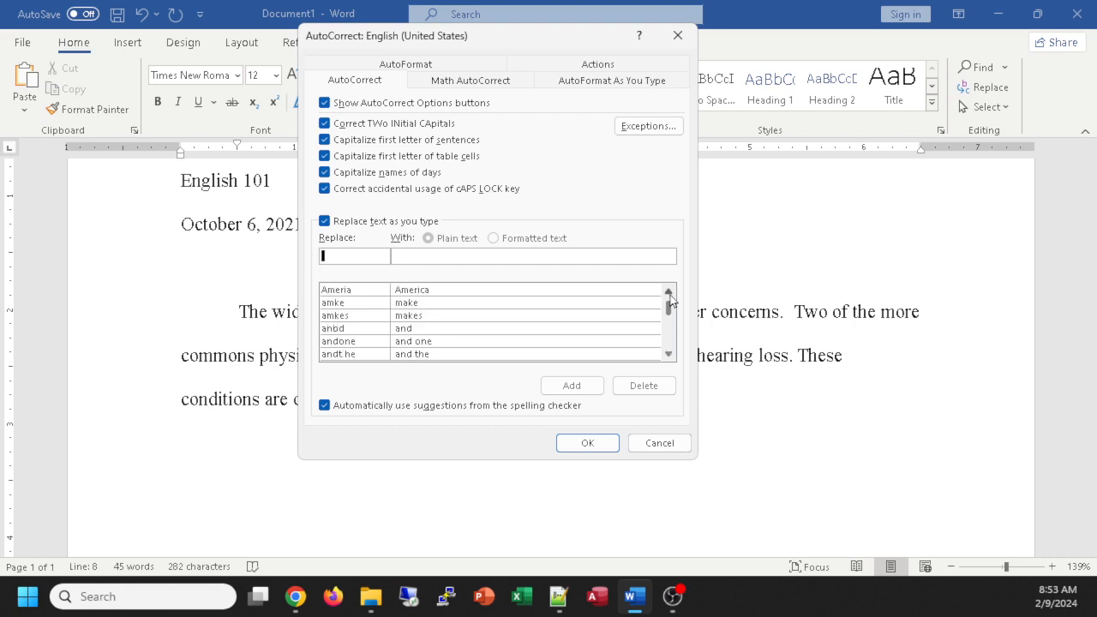
pyautogui.click(669, 295)
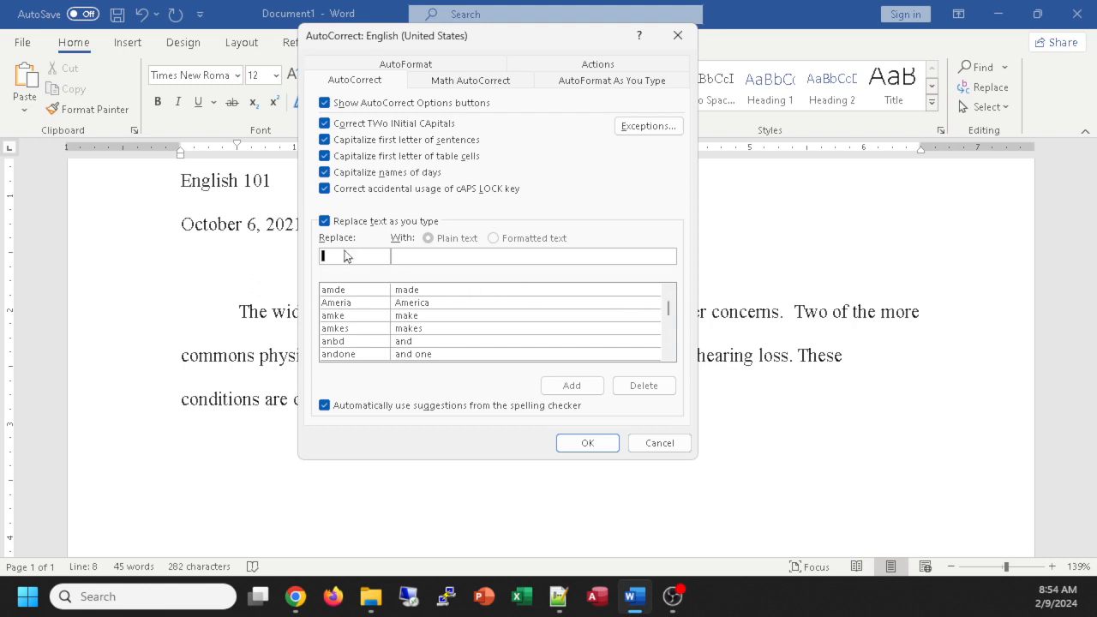
# Add an AutoCorrect entry that replaces "aks" with "ask" and accept the AutoCorrect settings.
pyautogui.write('aks')
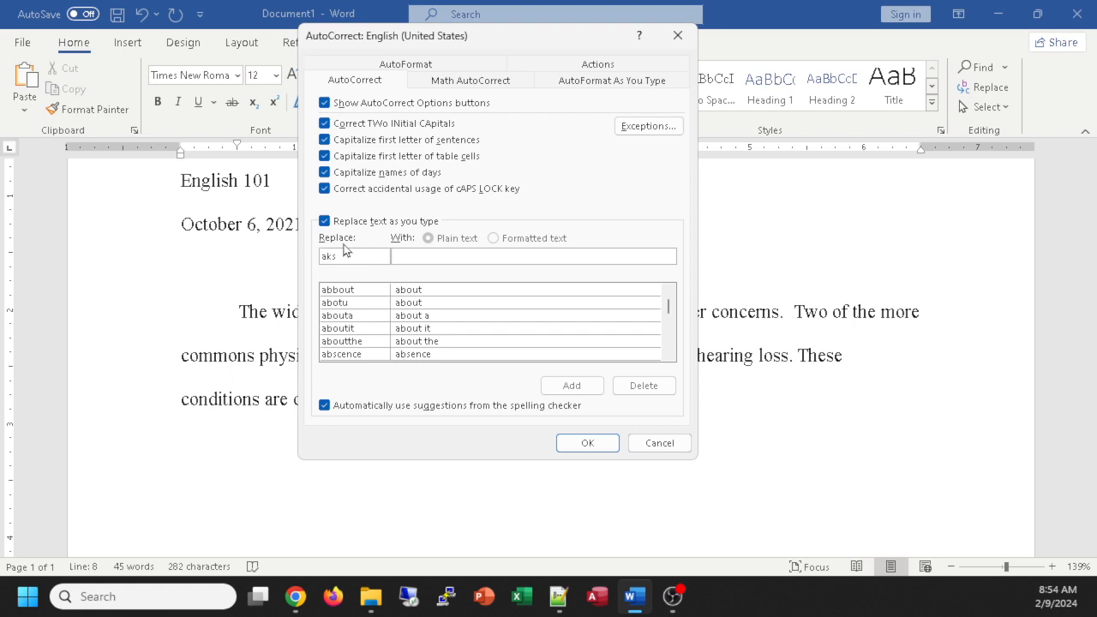
pyautogui.write('ask')
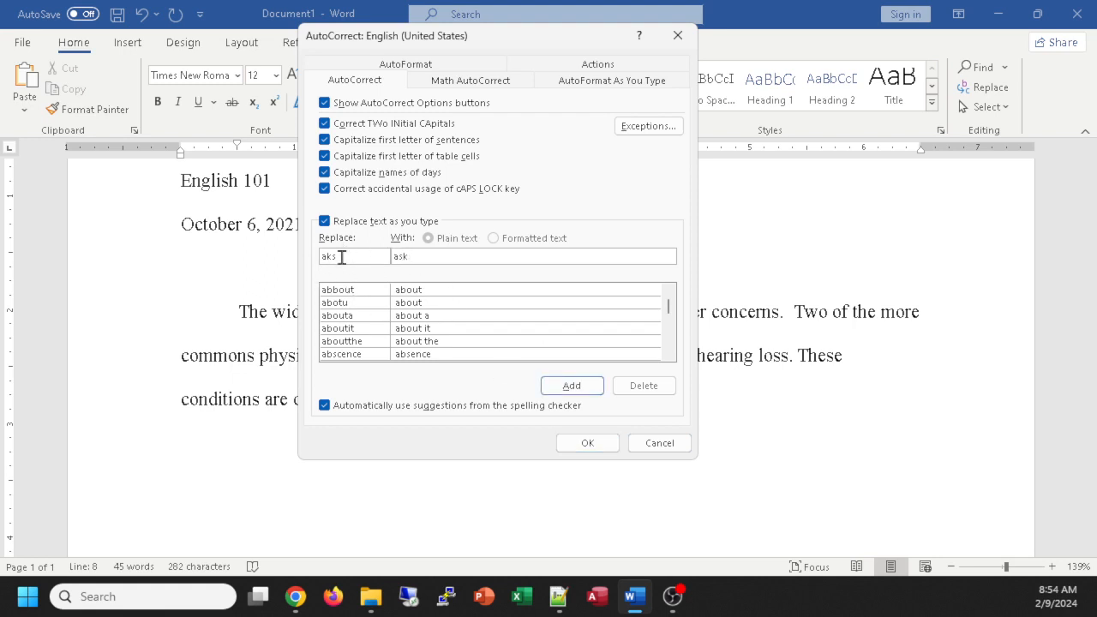
pyautogui.click(568, 385)
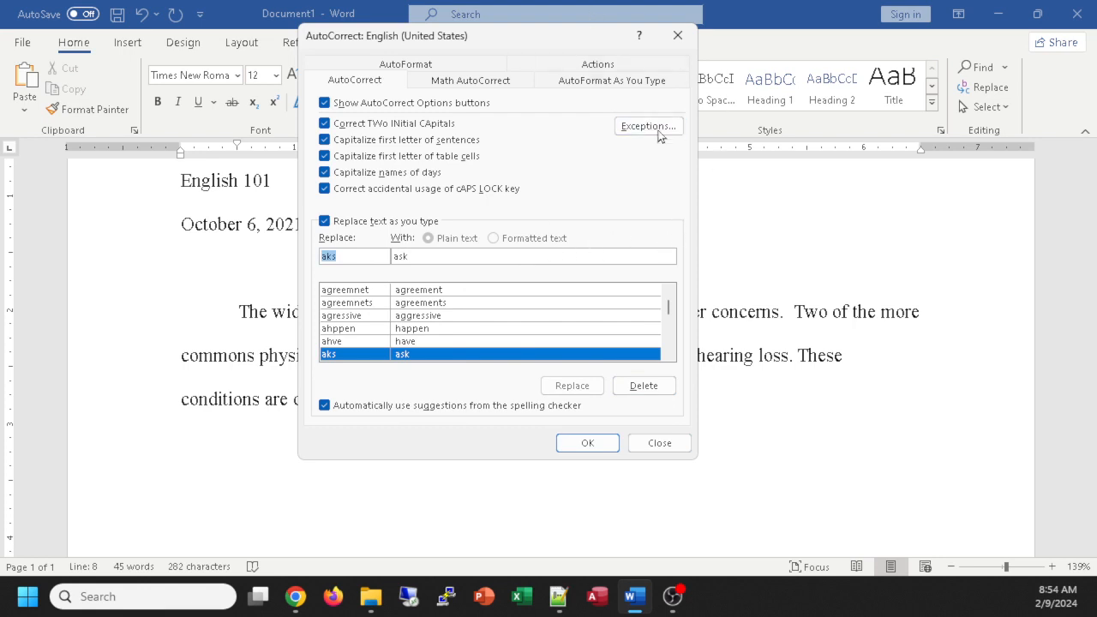
pyautogui.click(597, 443)
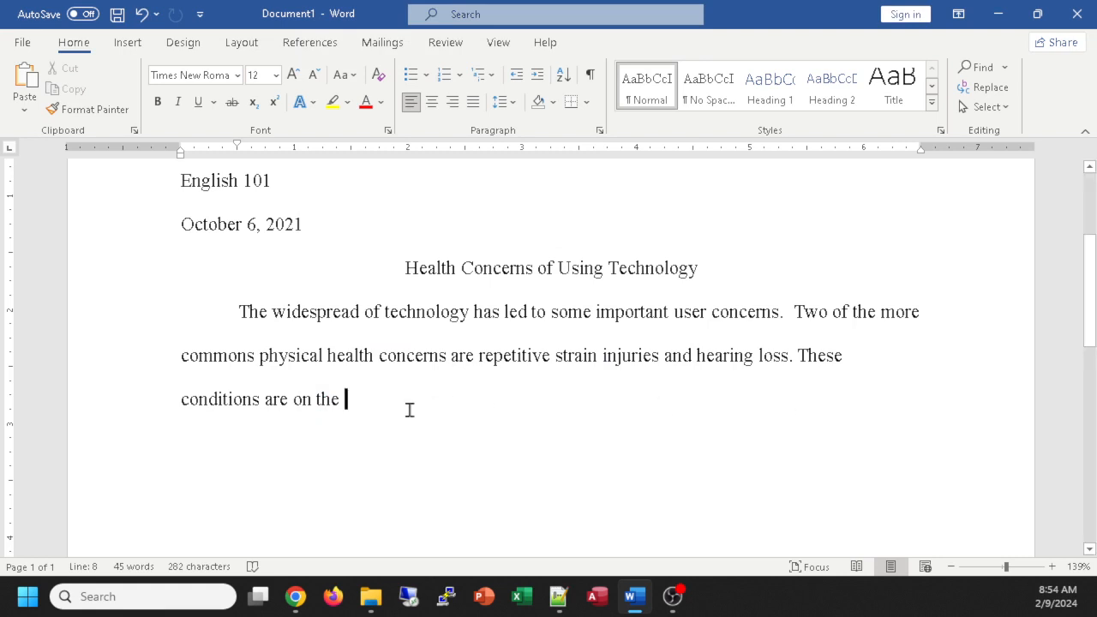
# Continue the sentence after "conditions are on the" with "on the rise for users of technology.".
pyautogui.write('on the rise')
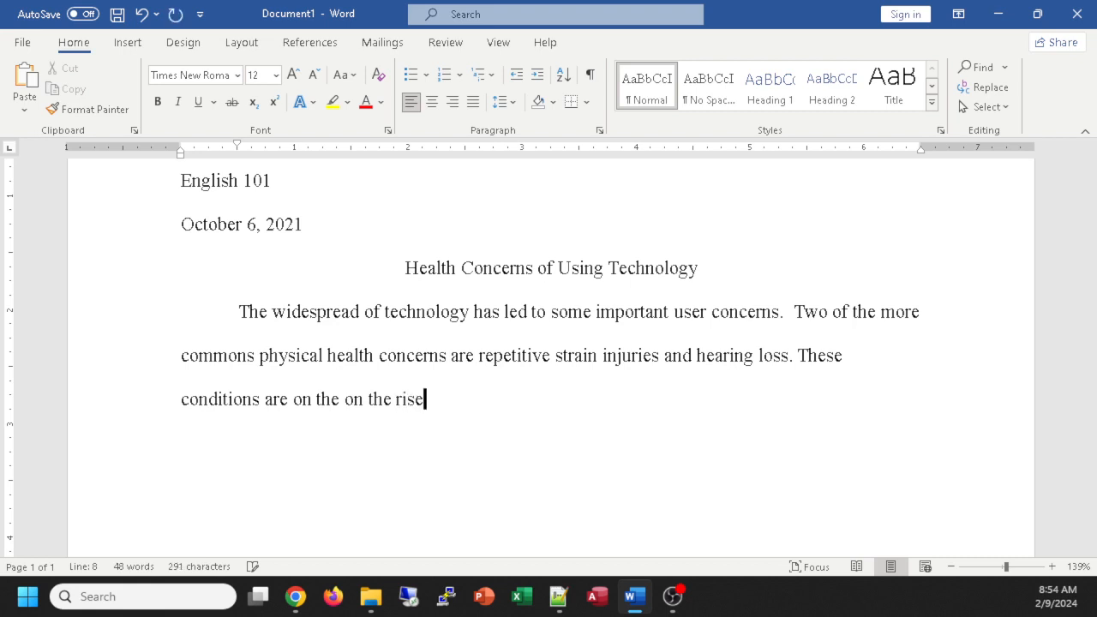
pyautogui.write(' for users o')
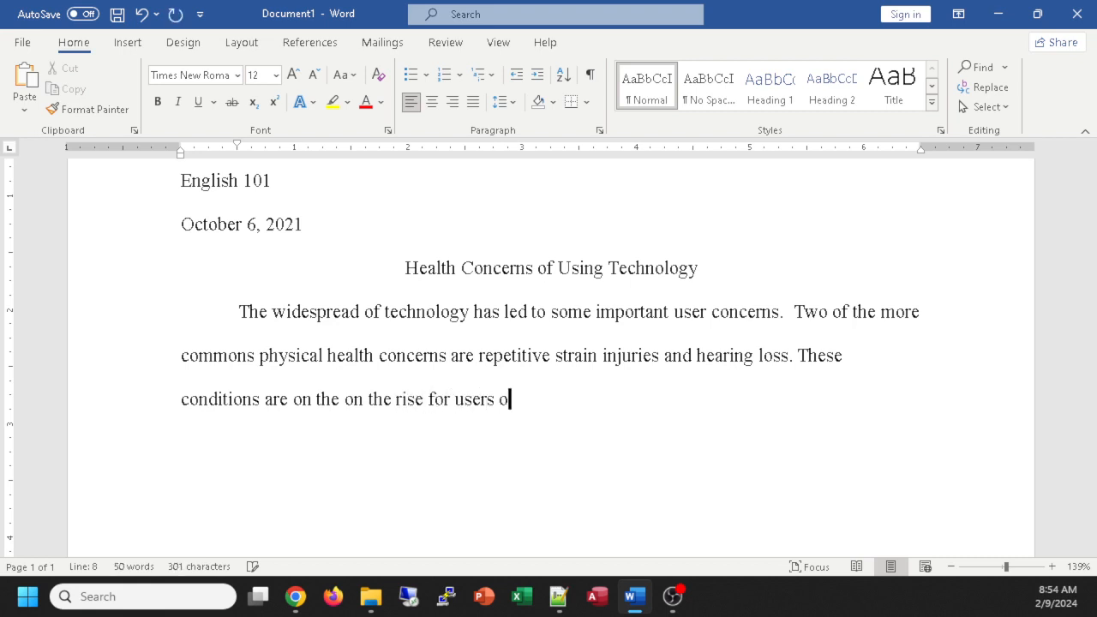
pyautogui.write('f technology')
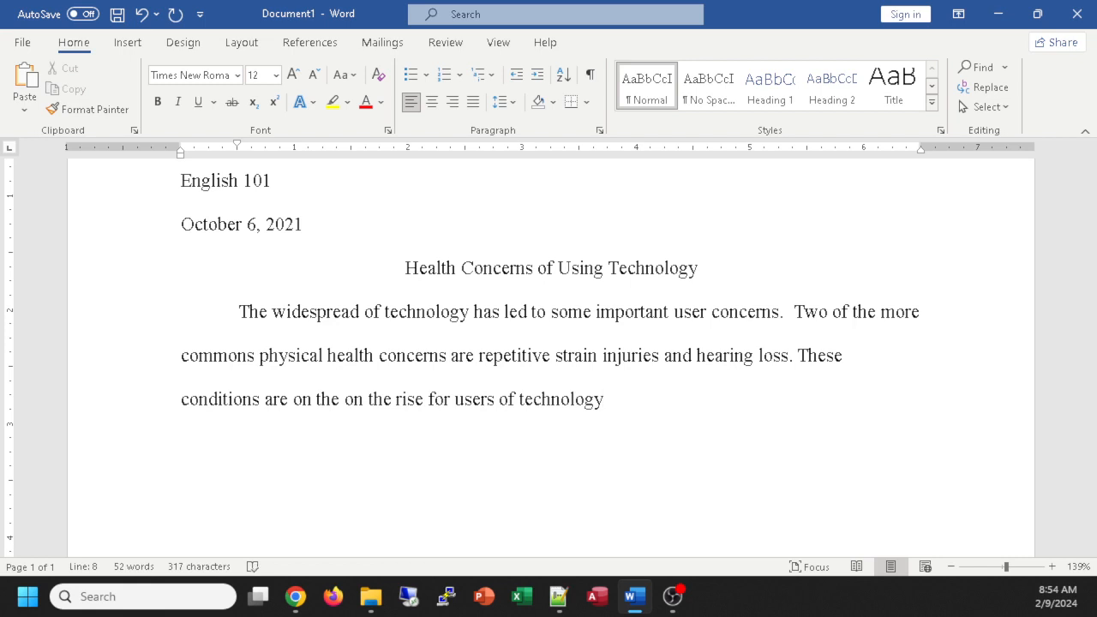
pyautogui.write('.')
pyautogui.hotkey('alt', 'Tab')
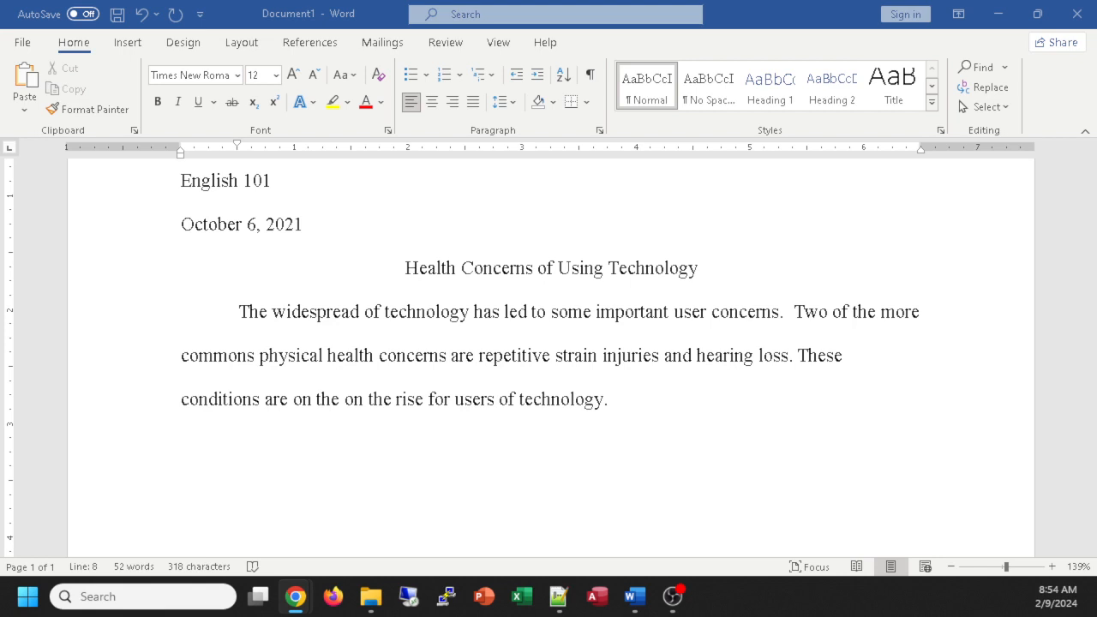
pyautogui.click(655, 408)
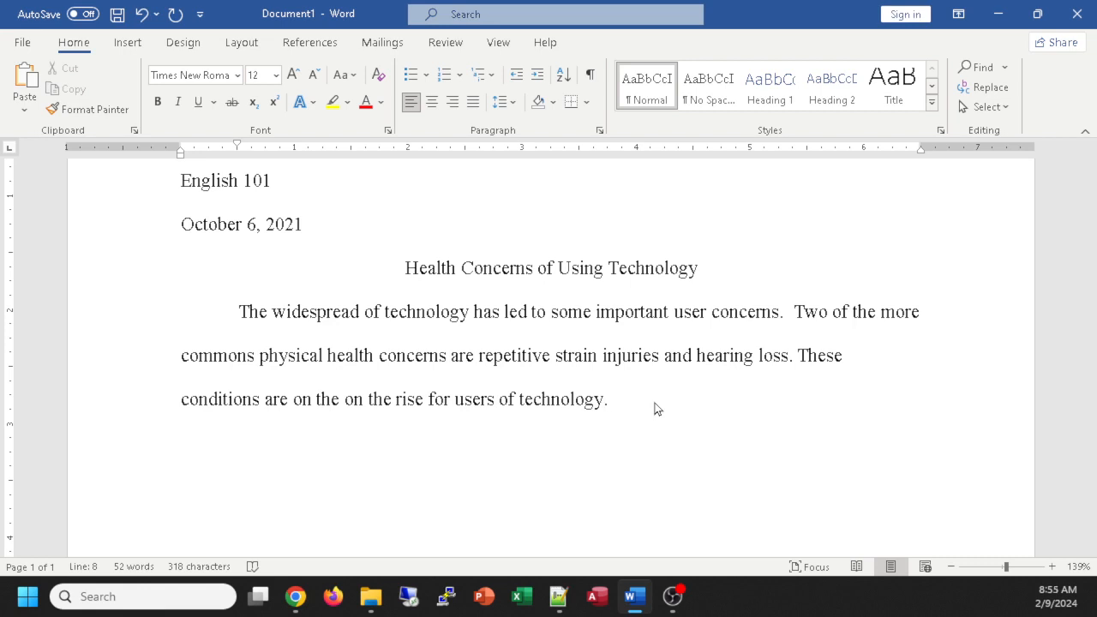
# Start a new paragraph after the first body paragraph, and briefly show and hide the formatting marks to check it.
pyautogui.press('Return')
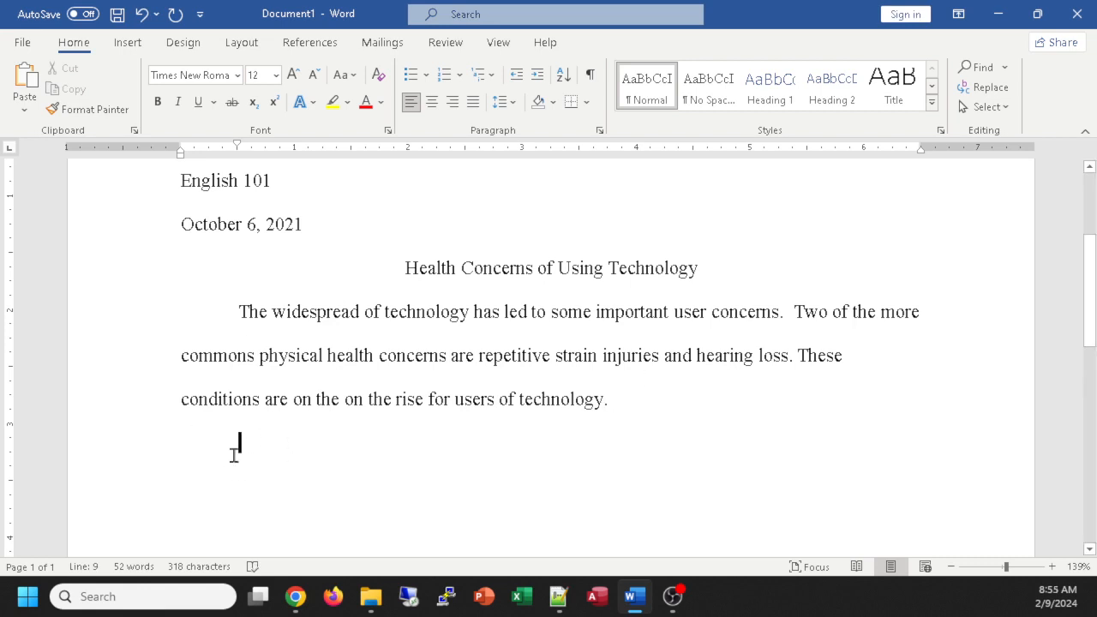
pyautogui.click(588, 78)
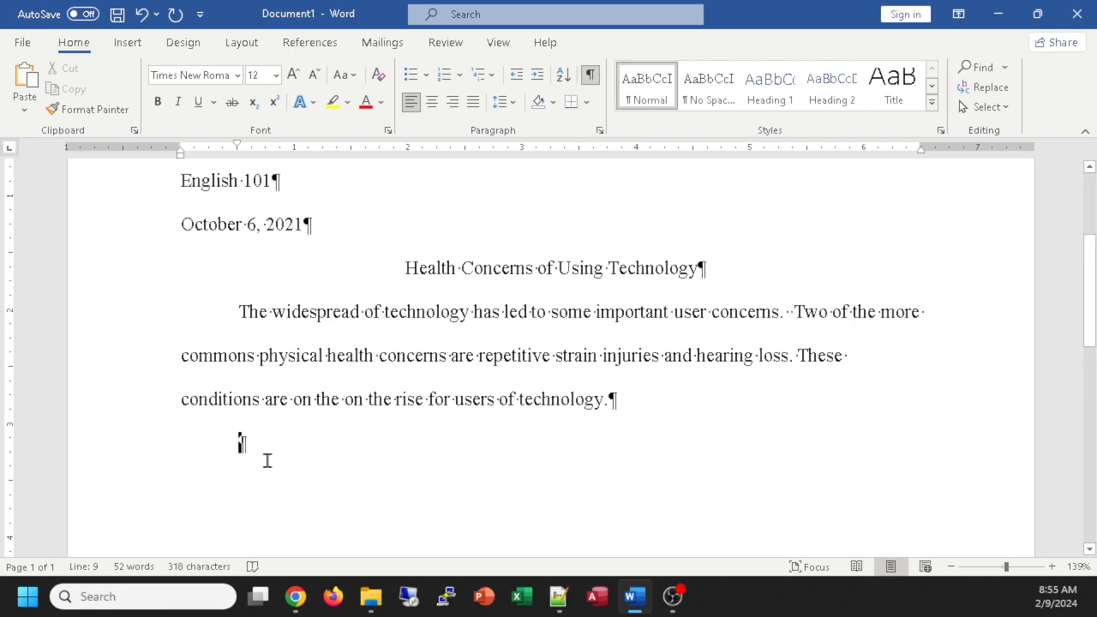
pyautogui.click(587, 77)
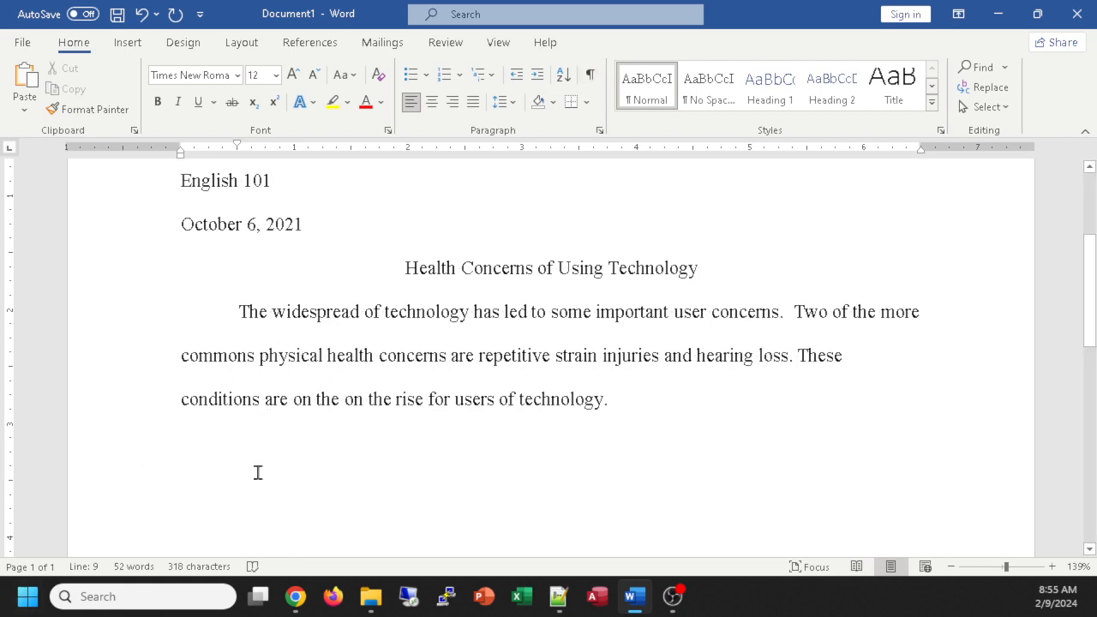
# Begin the second paragraph with "A repetitive strain injury (RSI) is an injury of disorder of the muscles, nerves, tendons, ligaments, and joints.".
pyautogui.write('A repet')
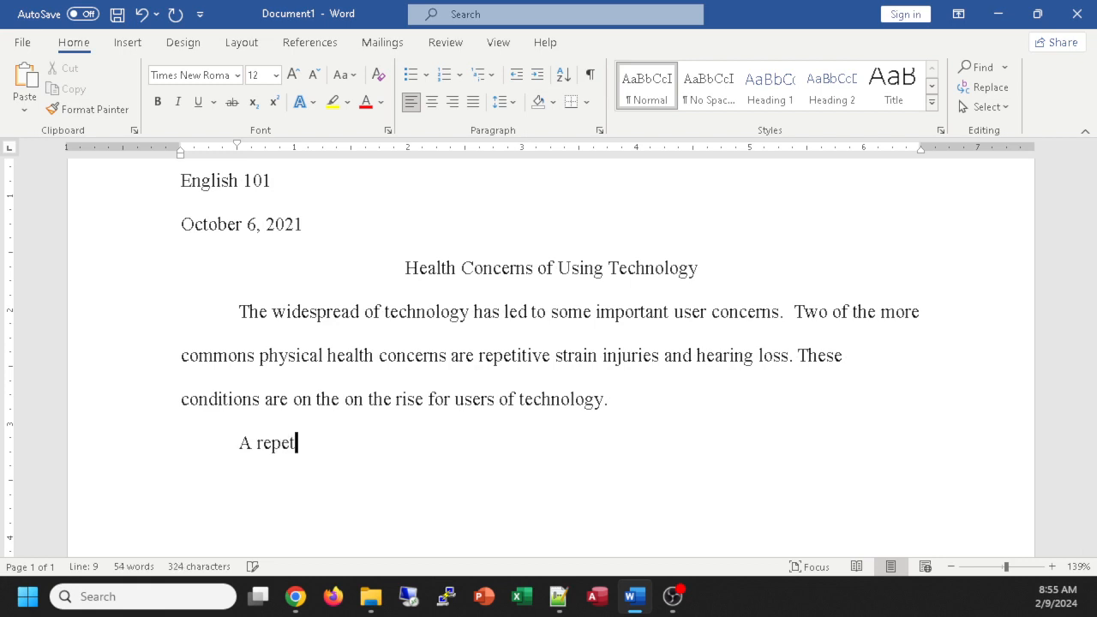
pyautogui.write('etive strain inju')
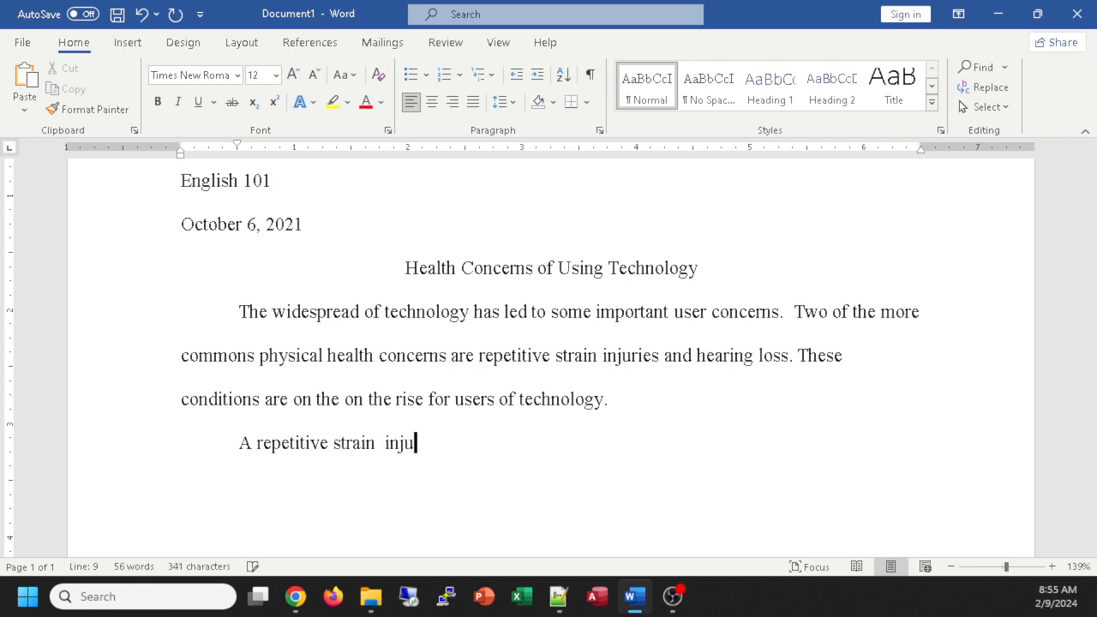
pyautogui.write('ry (RSI)')
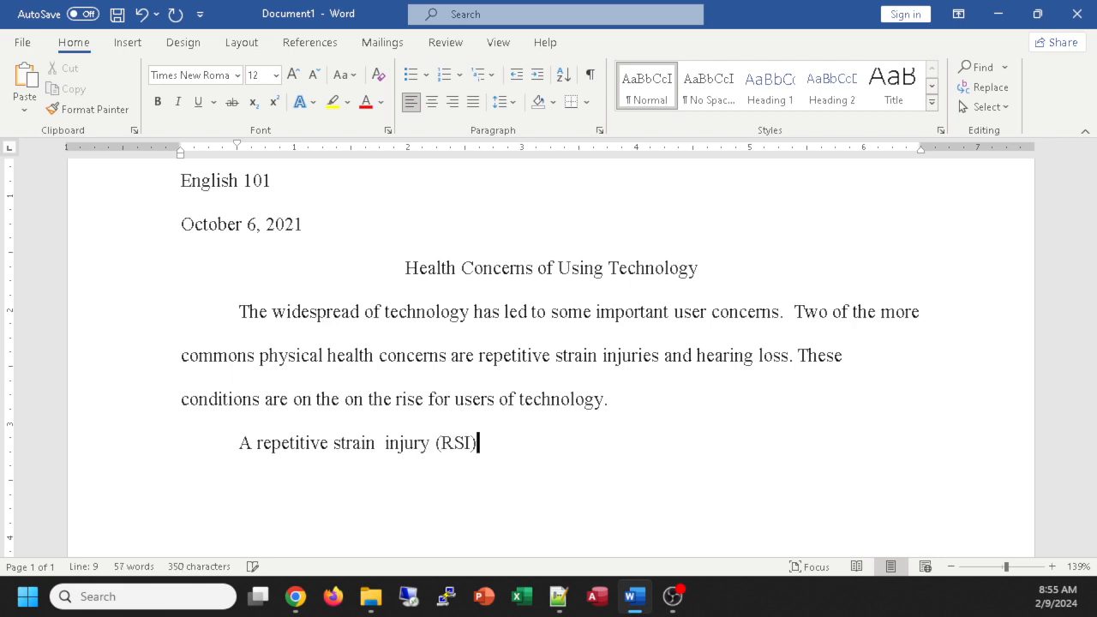
pyautogui.write(' is an injury of disord')
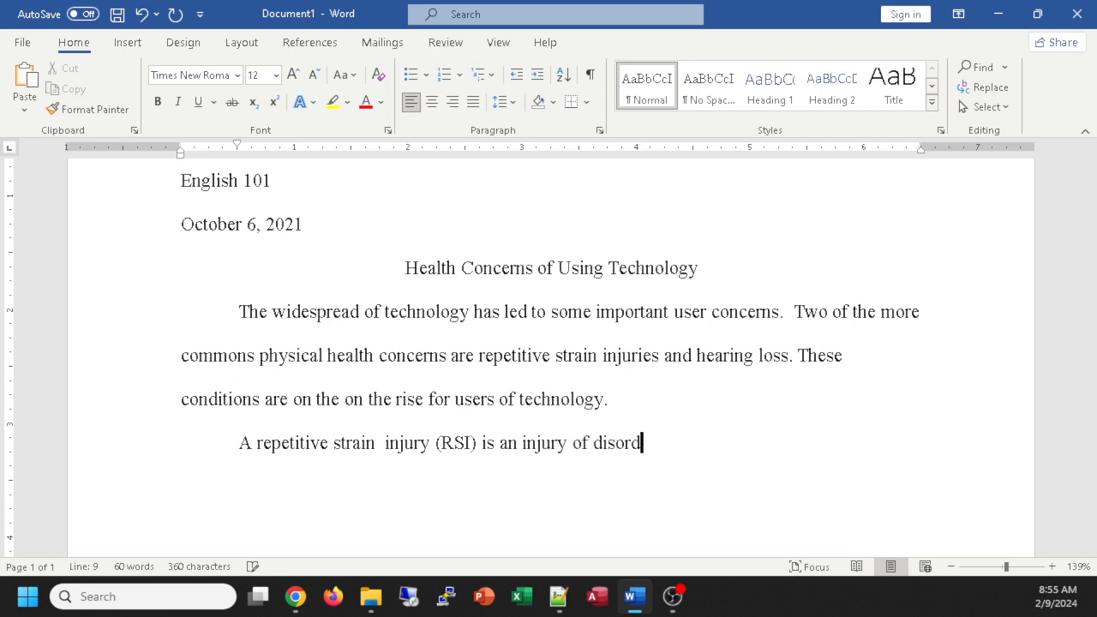
pyautogui.write('er of the muscle')
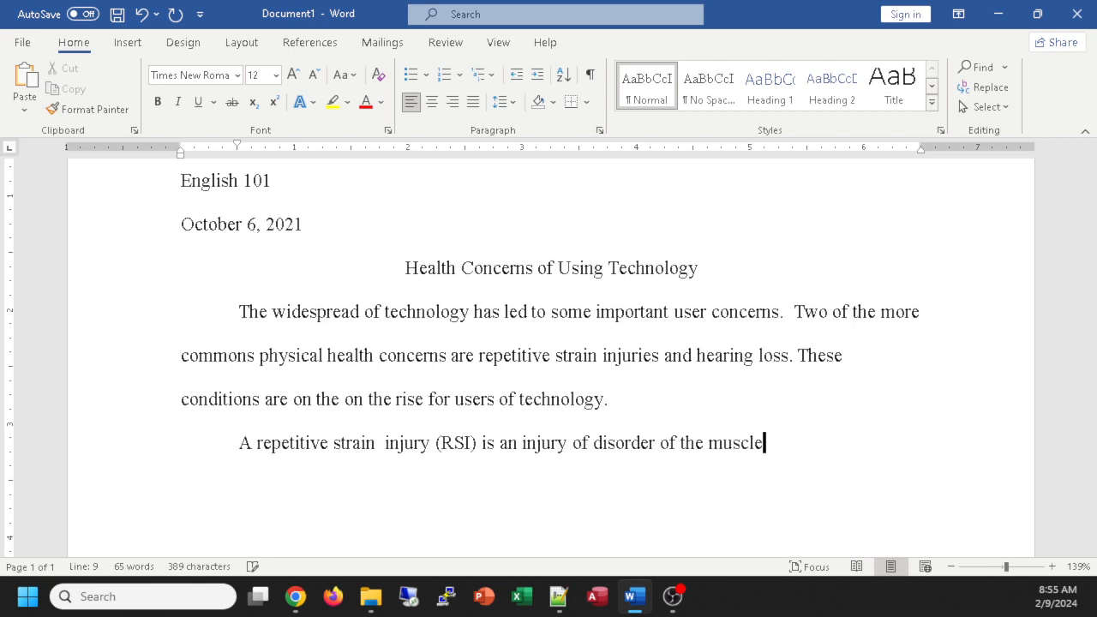
pyautogui.write('s, nerves, tendons, liga')
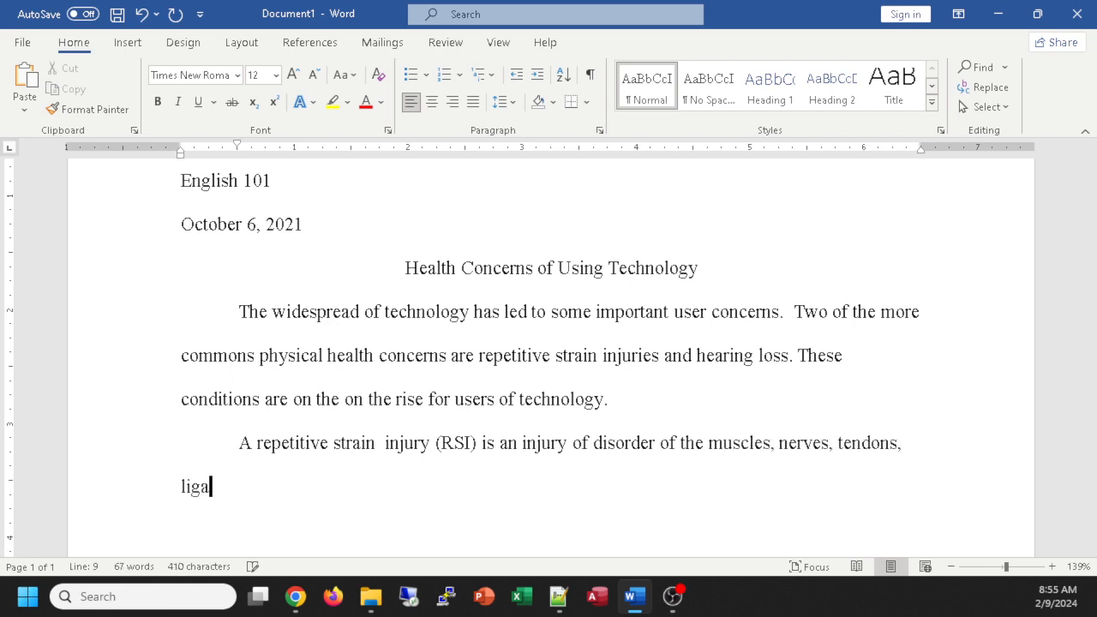
pyautogui.write('ment s, and joi')
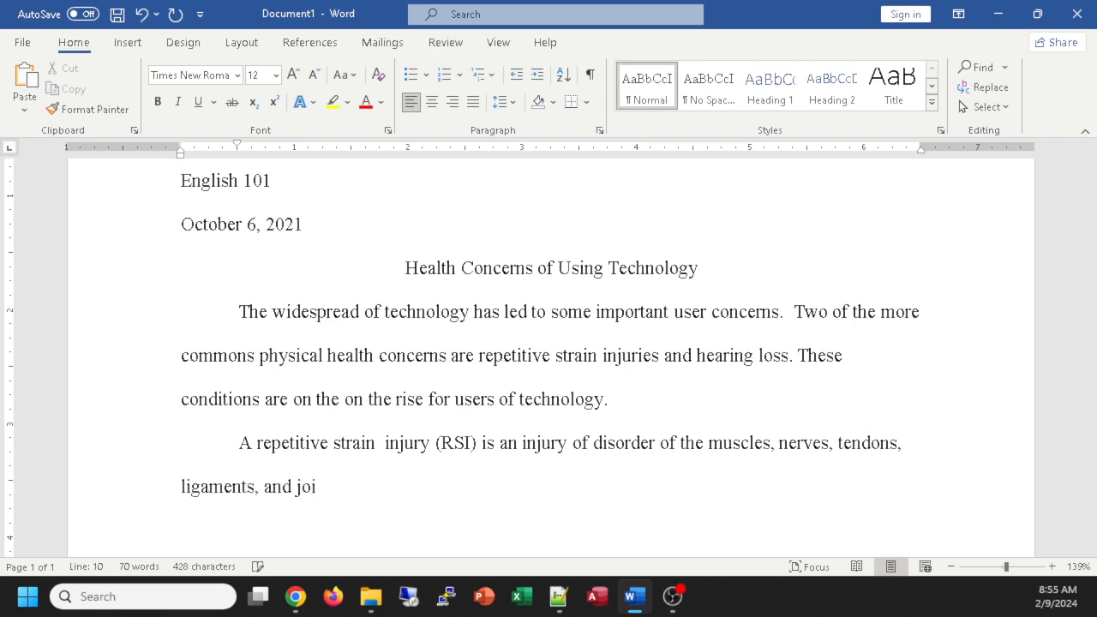
pyautogui.write('nts. Tech')
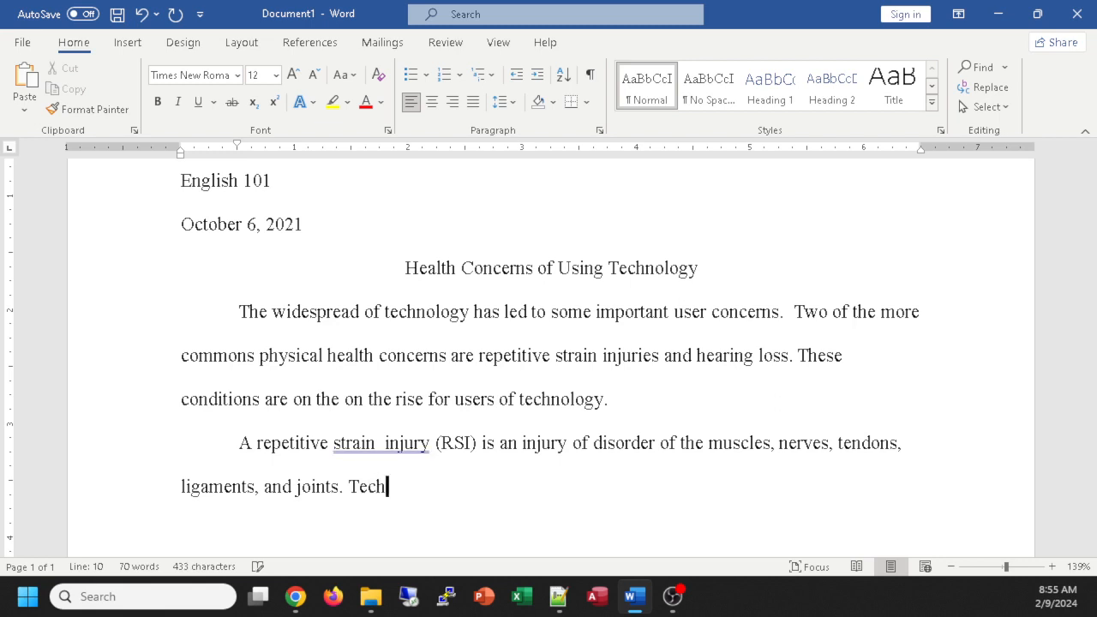
# Add the sentence "Technology-related RSIs include tendonitis of the wrist and carpal tunnel syndrome." to the second paragraph.
pyautogui.write('nology-r')
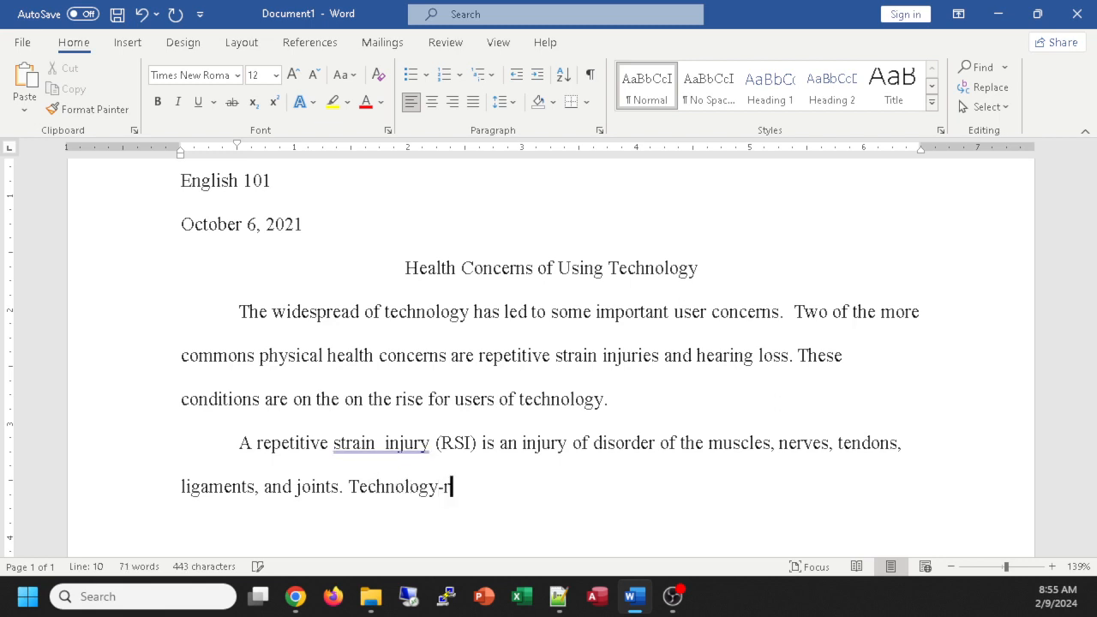
pyautogui.write('elated RSI')
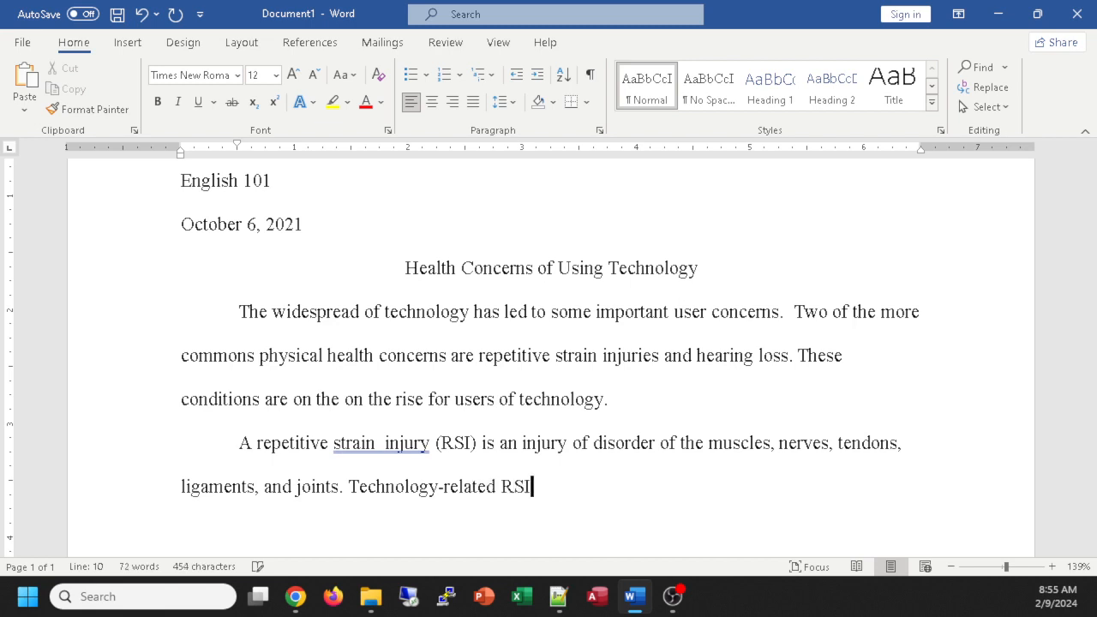
pyautogui.write('s include tendonit')
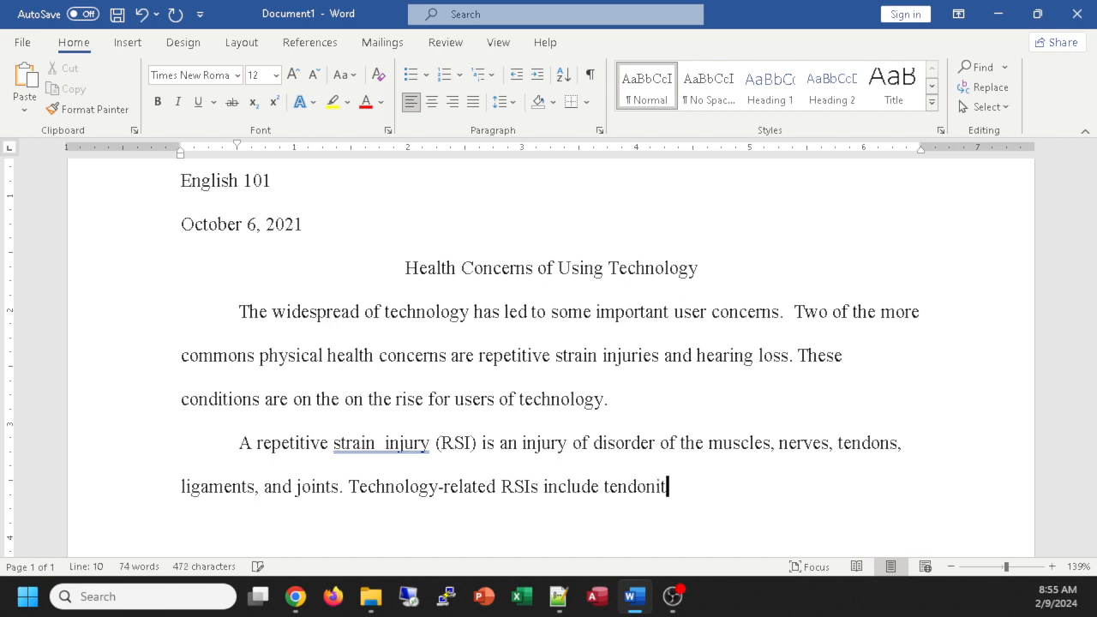
pyautogui.write('is of the wris')
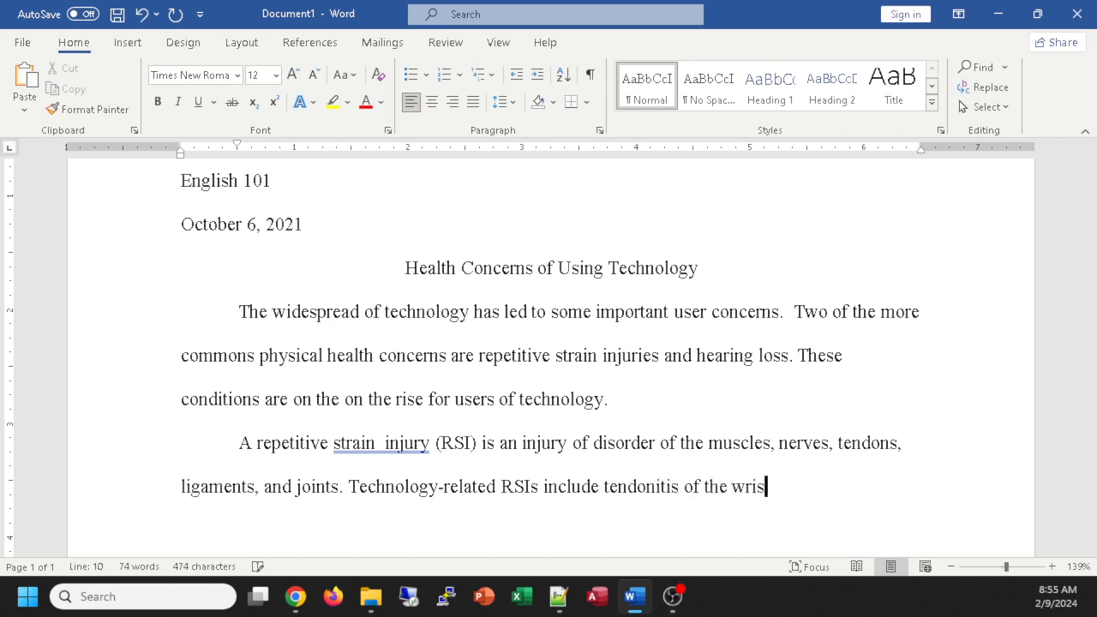
pyautogui.write('t and carpa')
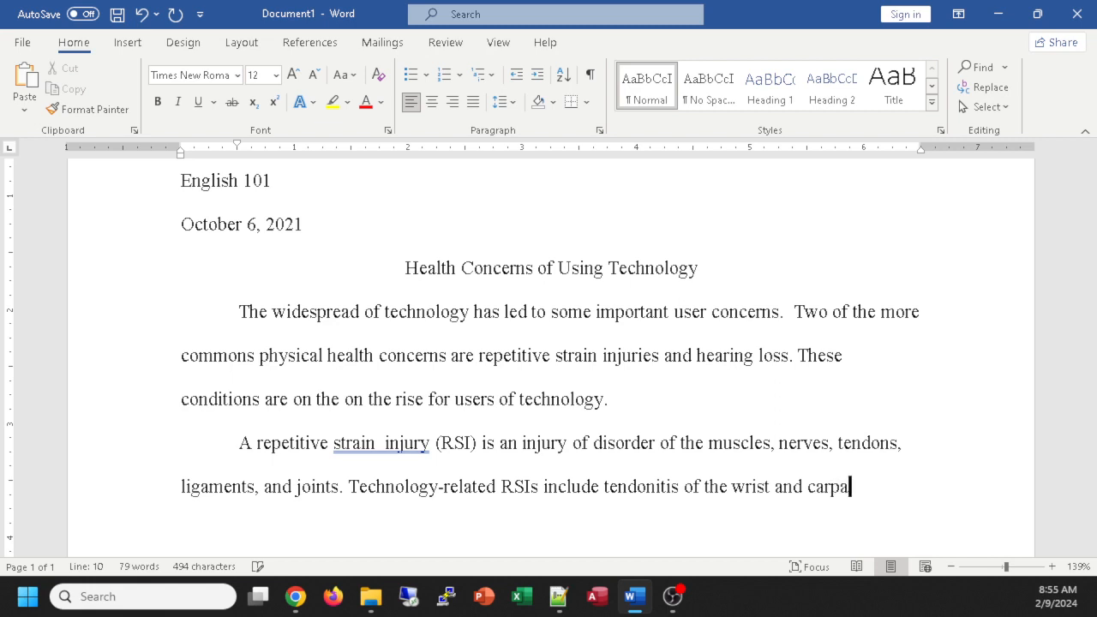
pyautogui.write('l tunnel syn')
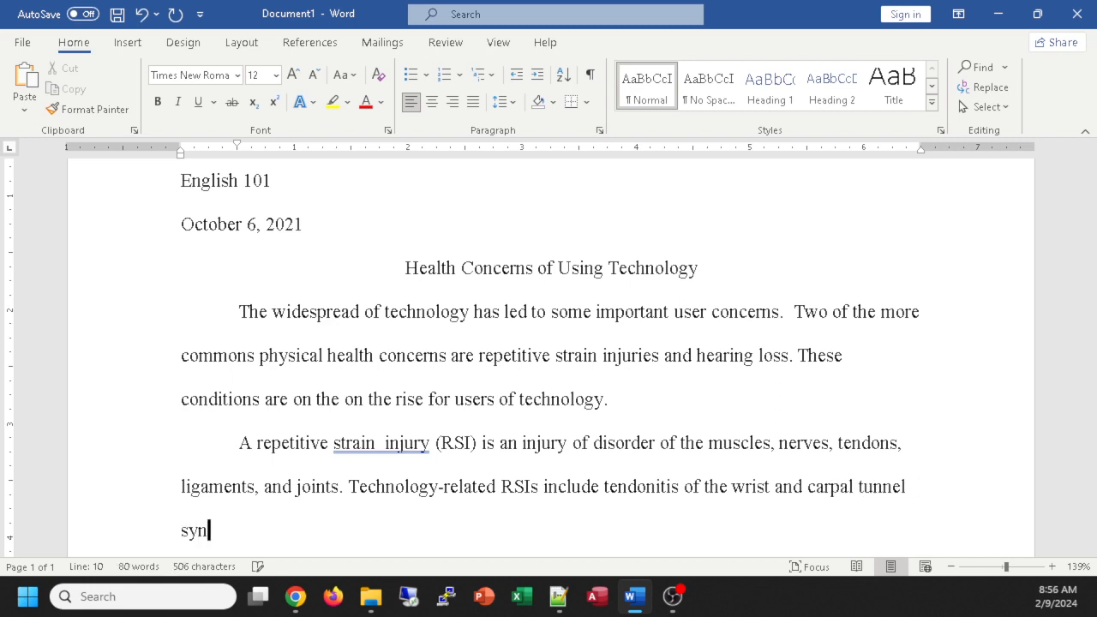
pyautogui.write('drome.  S')
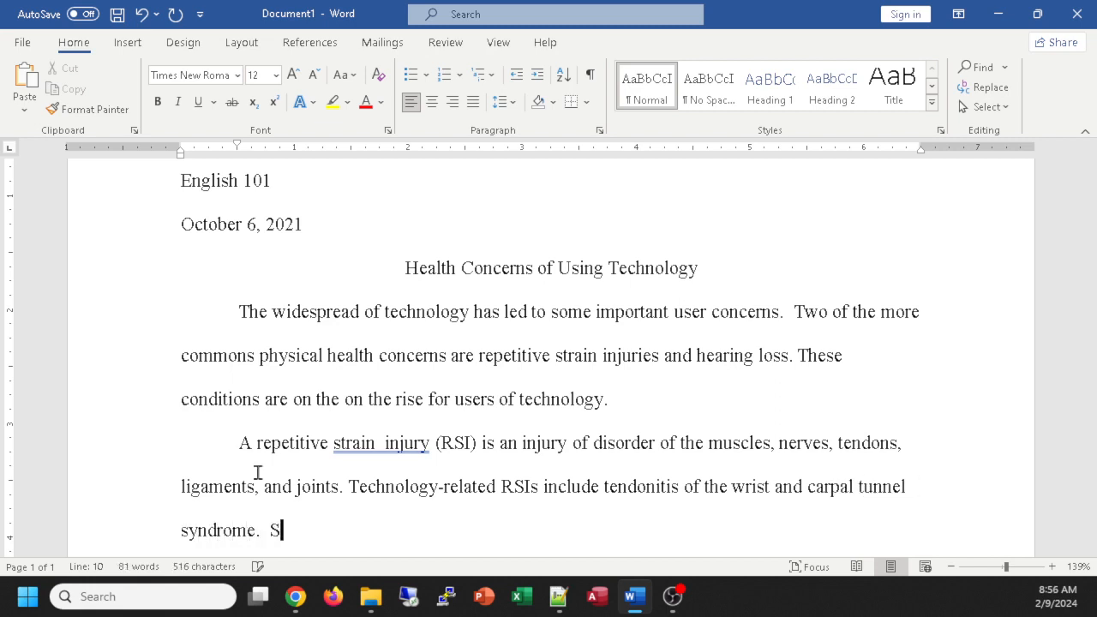
# Start the next sentence, misspelling and doubled word included: "Symnptoms of tendonitis of of the wrist include extreme pain that extends".
pyautogui.write('ymnptoms of t')
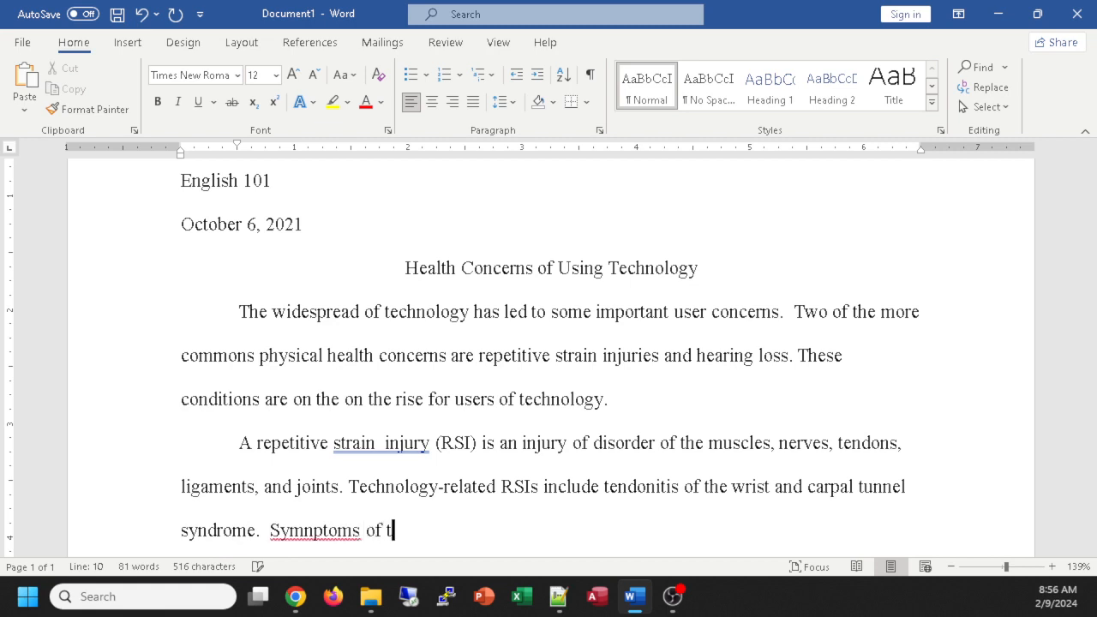
pyautogui.write('endonitis')
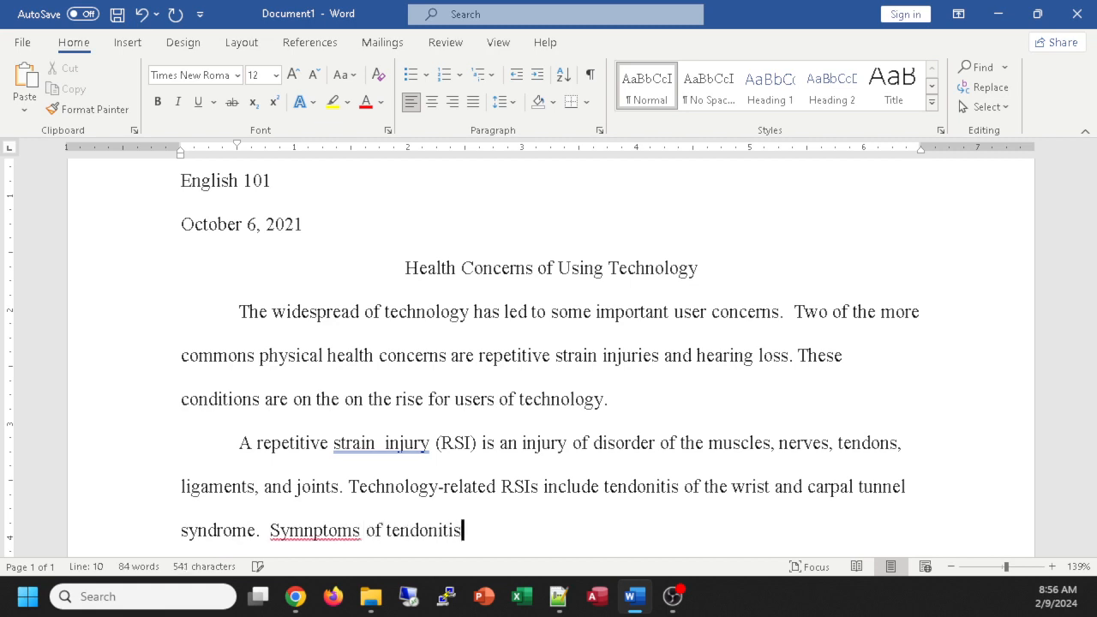
pyautogui.write(' of')
pyautogui.write('of the wrist')
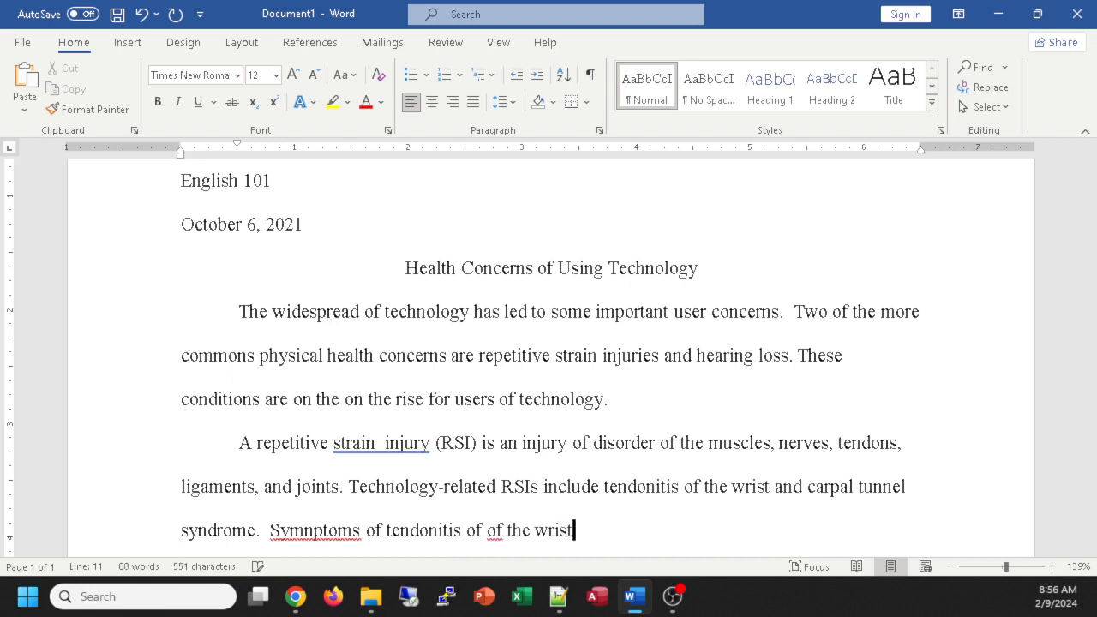
pyautogui.write(' include ex')
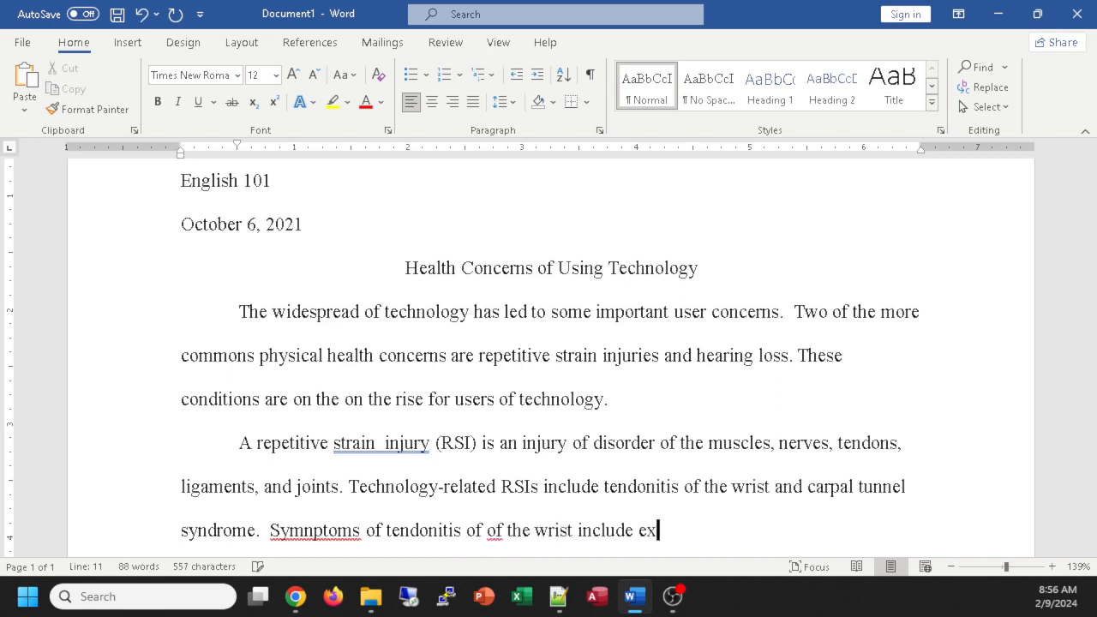
pyautogui.write('treme pain tha')
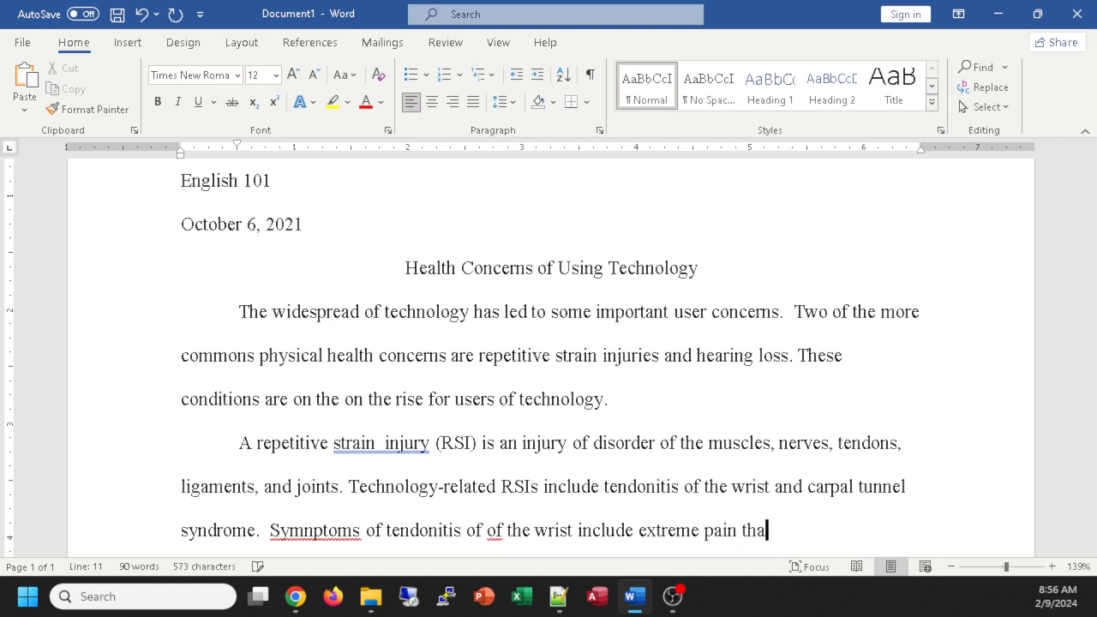
pyautogui.write('t extends')
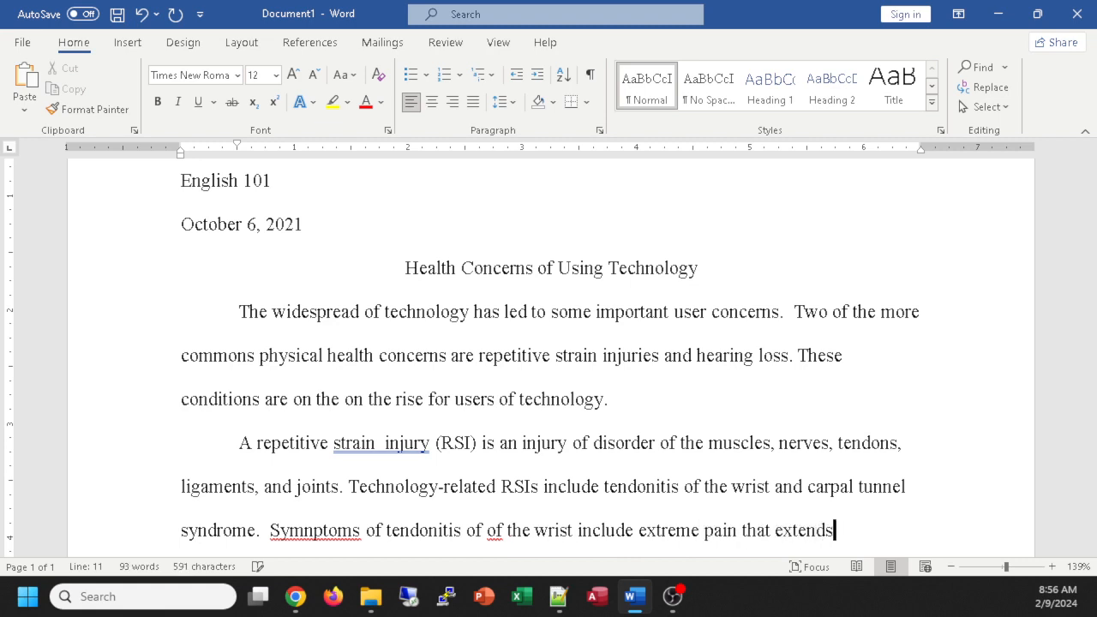
# Complete the tendonitis sentence with "from the forearm to the hand, along with tingling in the fingers.".
pyautogui.write(' from')
pyautogui.write(' the ')
pyautogui.write('forearm ')
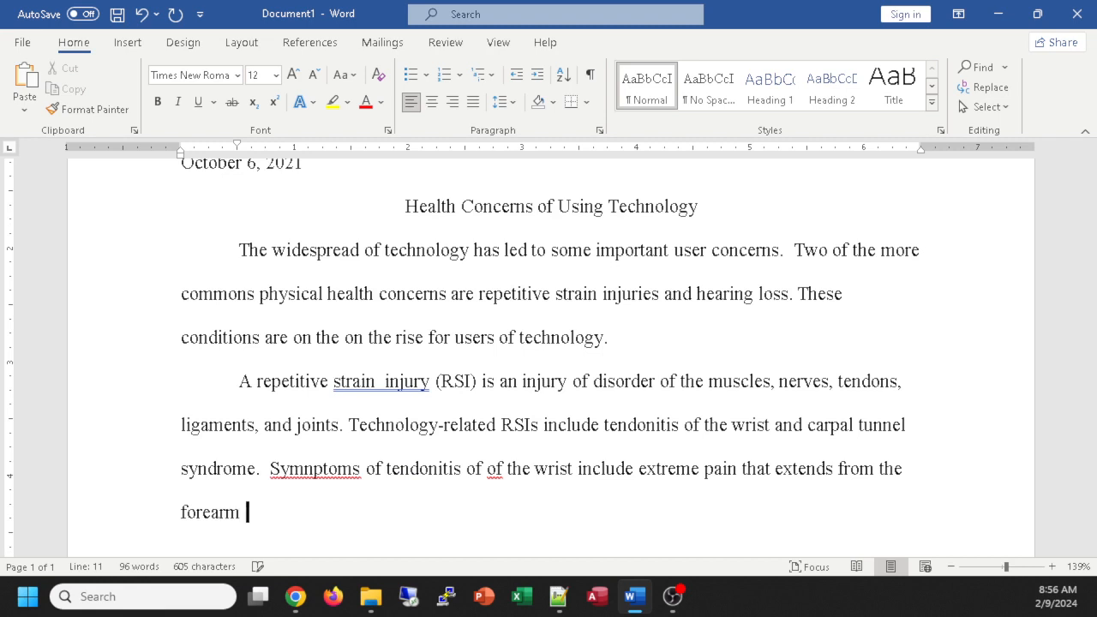
pyautogui.write('to the hand, ')
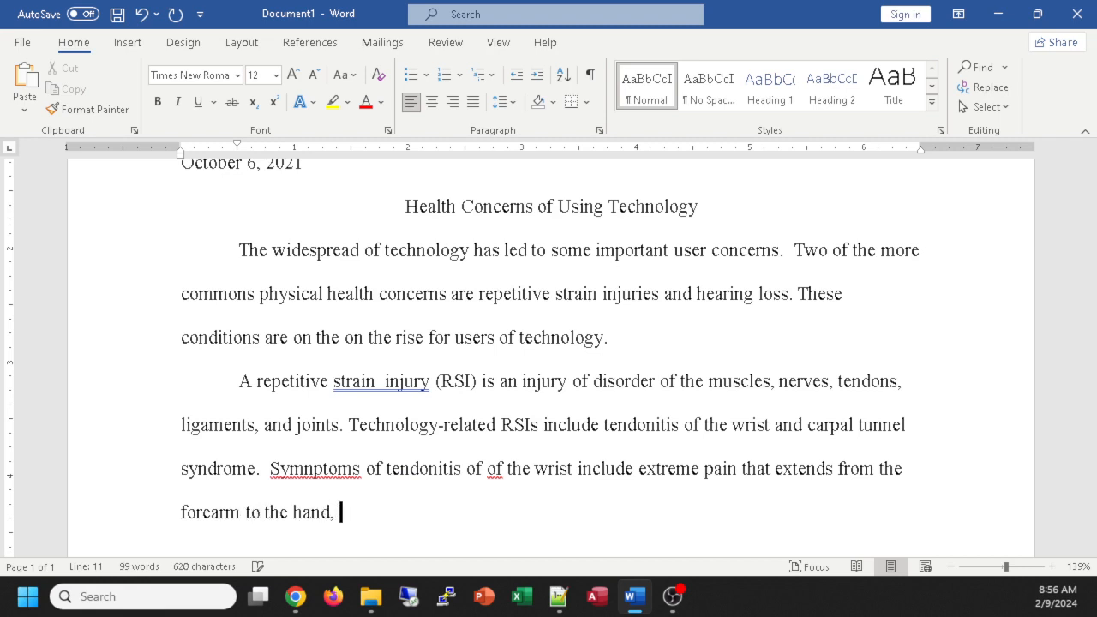
pyautogui.write('along with ')
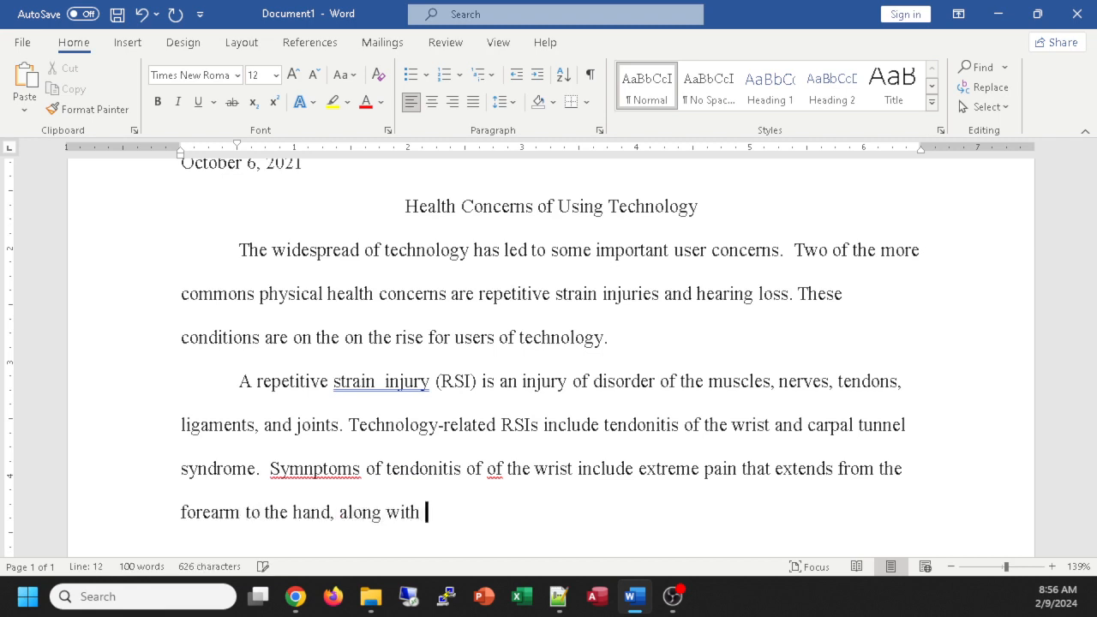
pyautogui.write('tingling i')
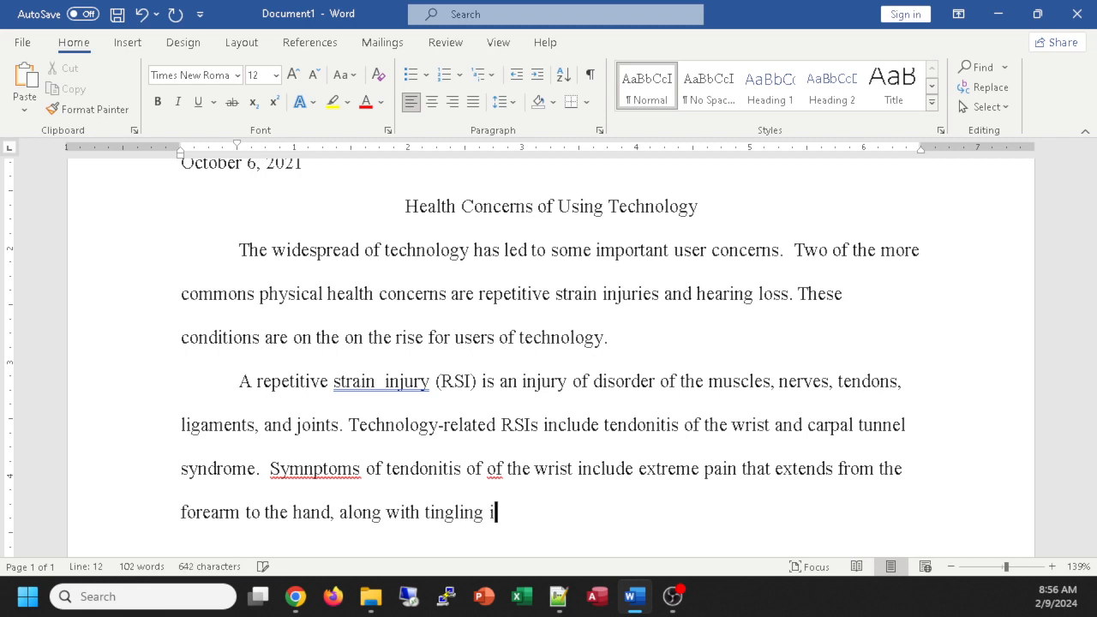
pyautogui.write('n the fingers. ')
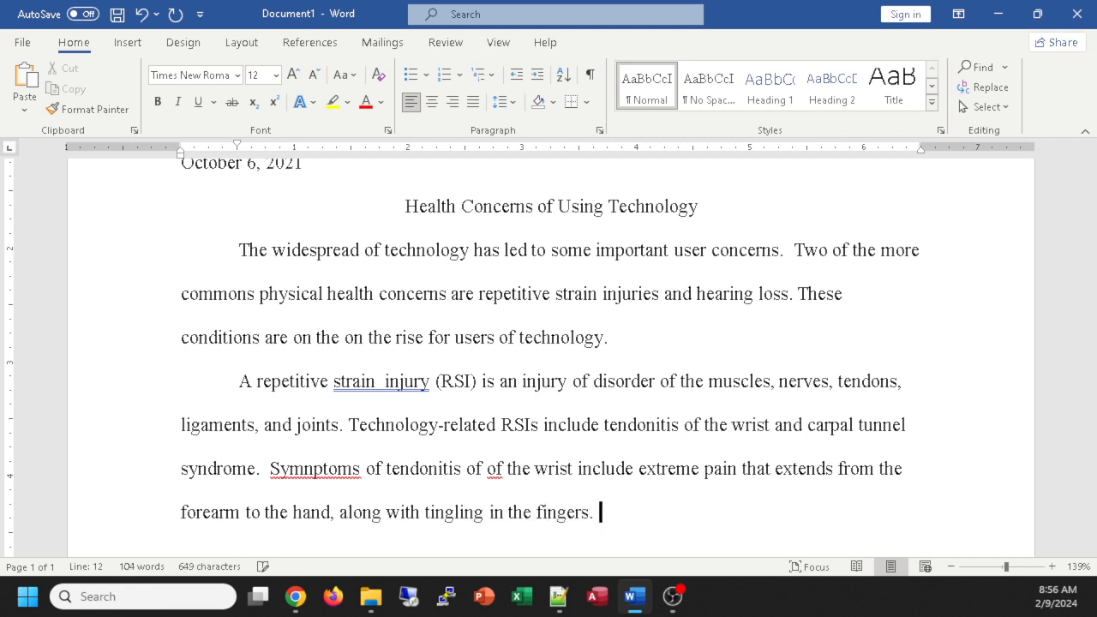
# Add the start of another sentence to the second paragraph: "Symptoms of CTS include burning pain in the hand".
pyautogui.write(' Symptom')
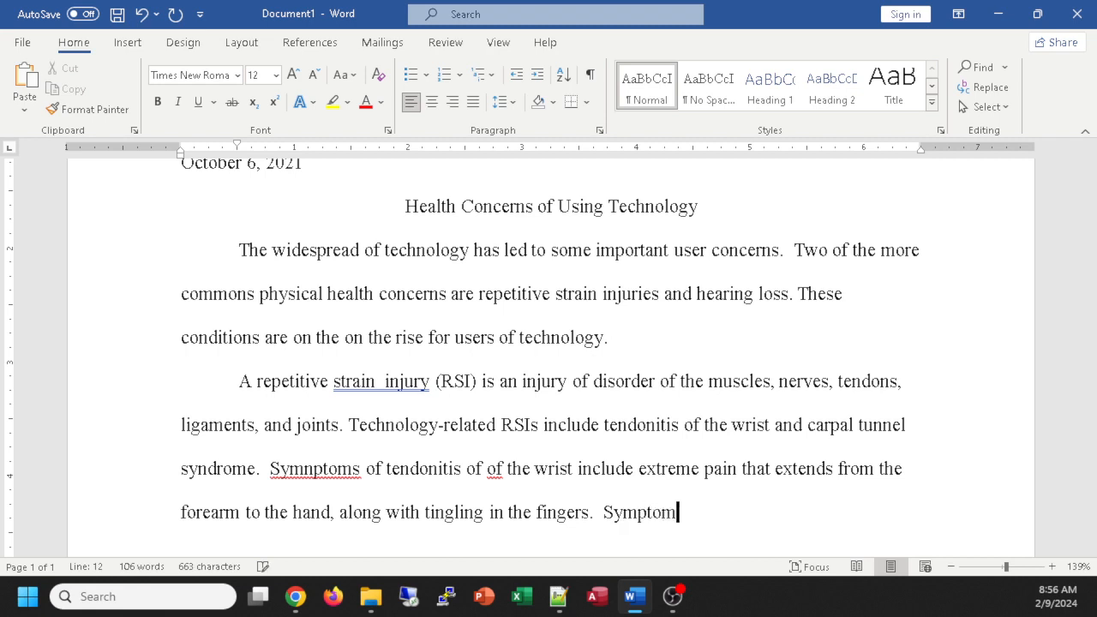
pyautogui.write('s of CTS inlu')
pyautogui.press('BackSpace')
pyautogui.press('BackSpace')
pyautogui.press('BackSpace')
pyautogui.write('clude g')
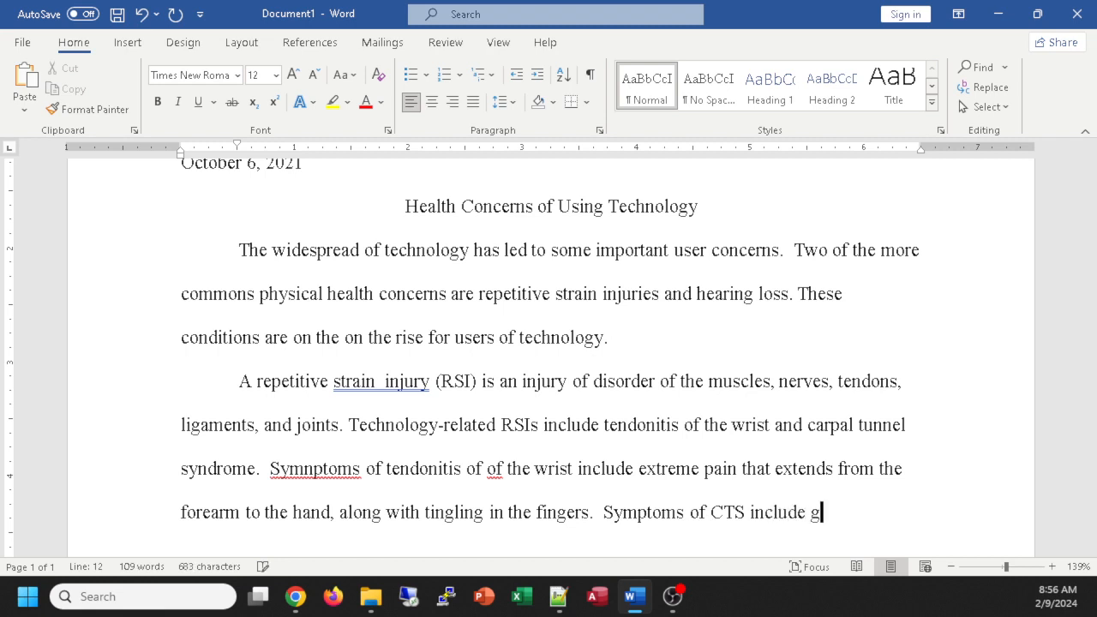
pyautogui.write('ru')
pyautogui.press('BackSpace')
pyautogui.press('BackSpace')
pyautogui.write('ru')
pyautogui.press('BackSpace')
pyautogui.press('BackSpace')
pyautogui.write('urning pain')
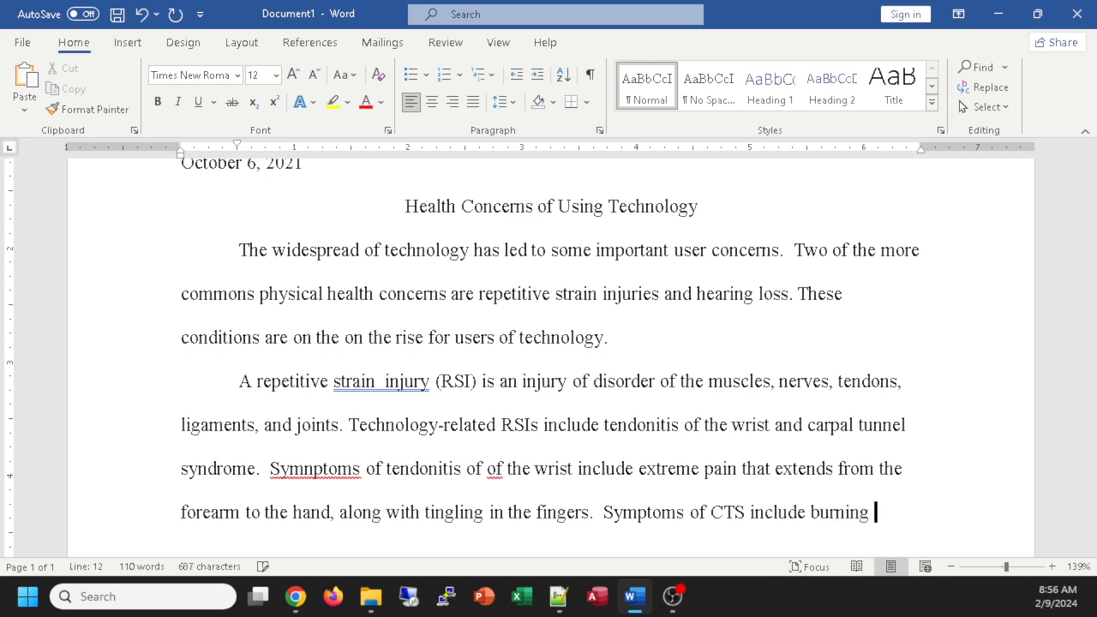
pyautogui.write(' in the hand')
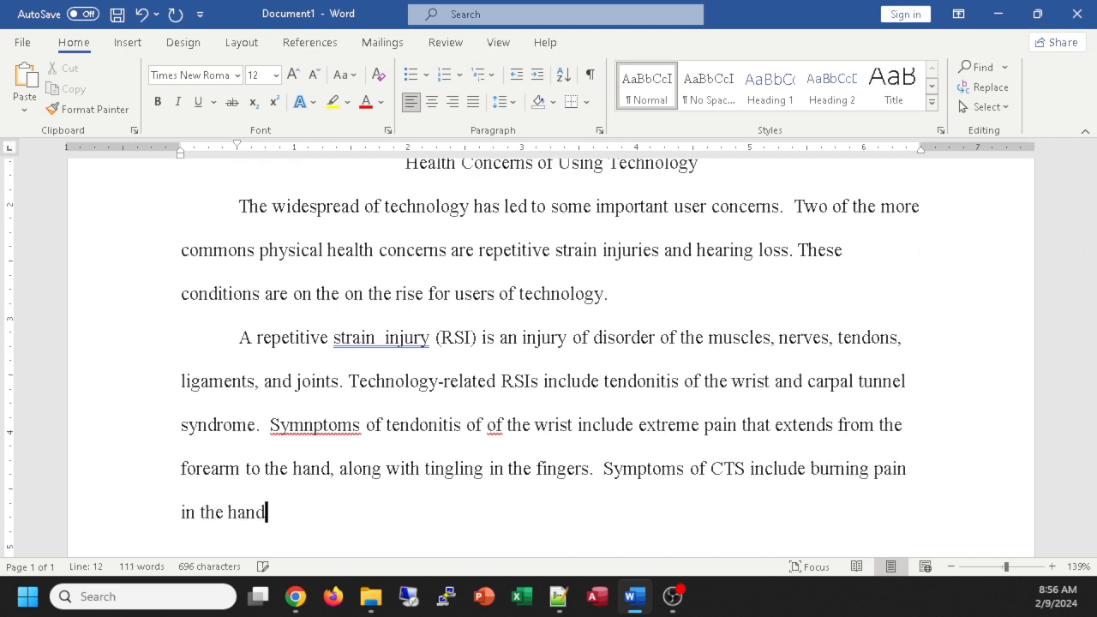
# Continue the CTS sentence with ", along with numbness and tingling in the thumb and first two fingers".
pyautogui.write(', along win')
pyautogui.press('BackSpace')
pyautogui.write('th ')
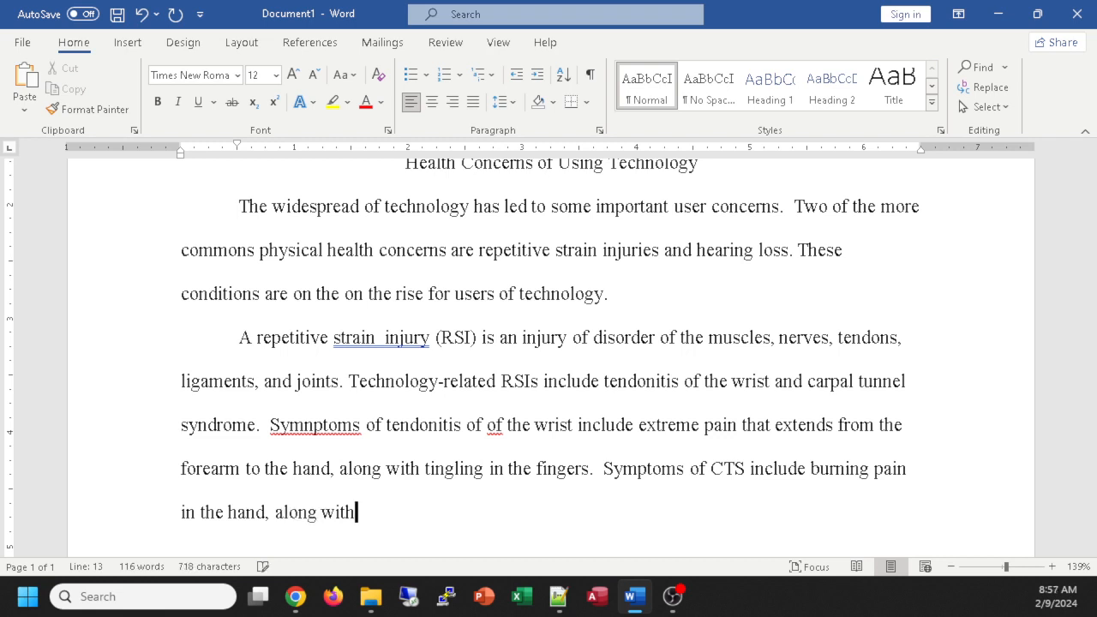
pyautogui.write('nubmness and ti')
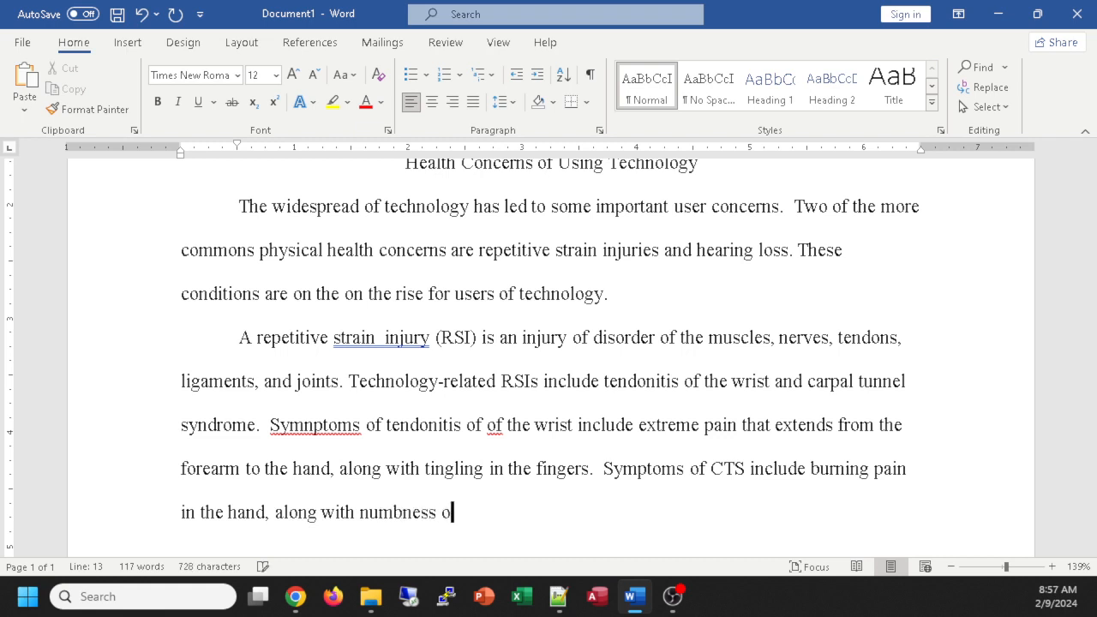
pyautogui.write('ngling ')
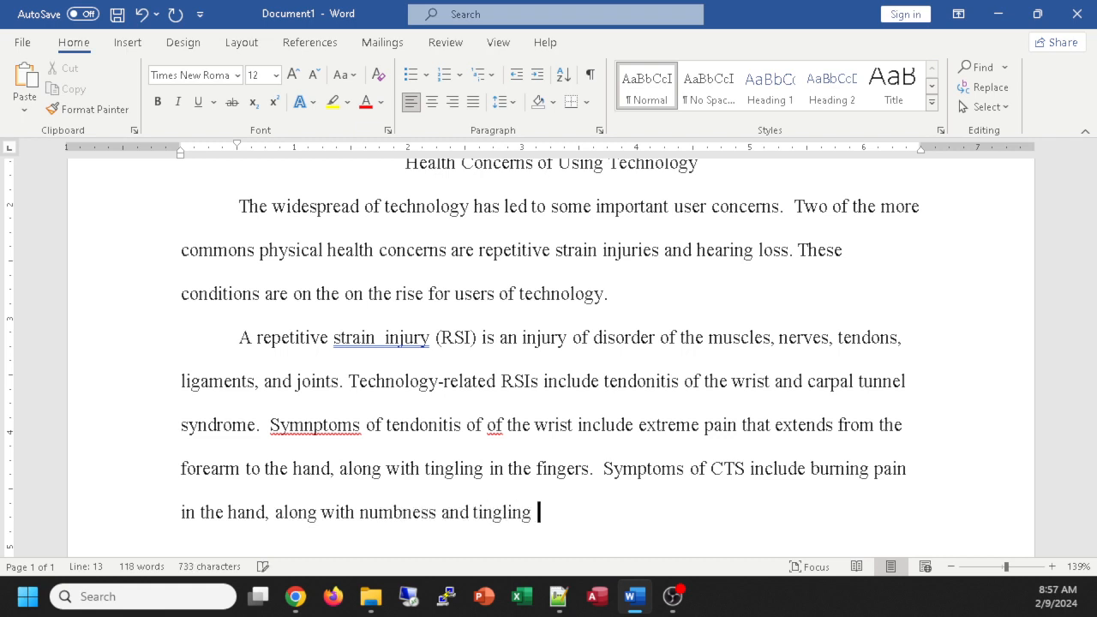
pyautogui.write('in the thumb an')
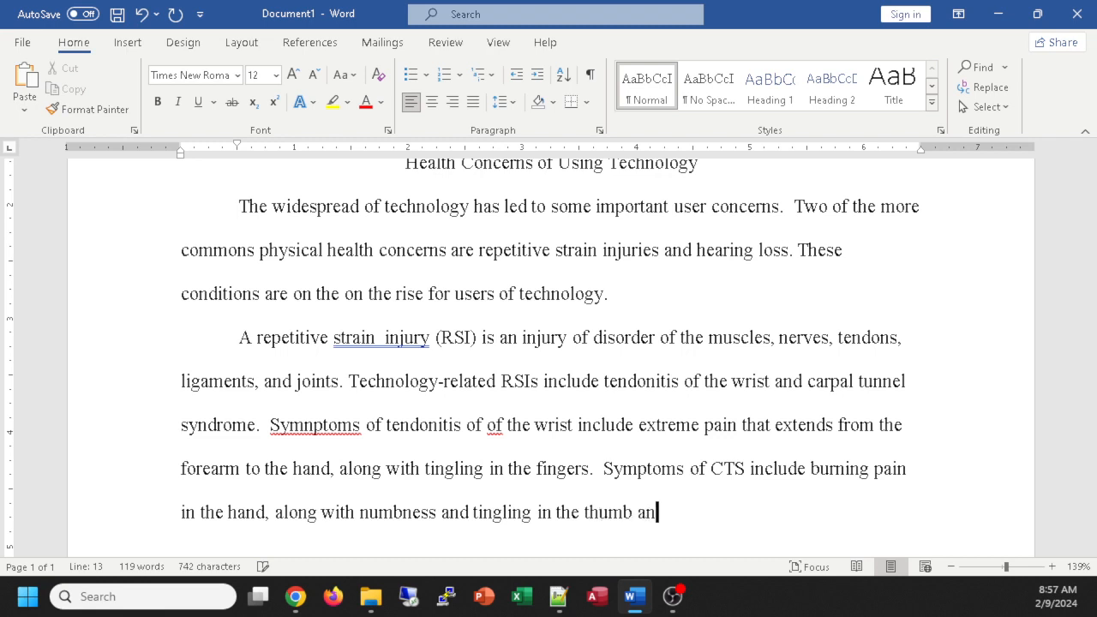
pyautogui.write('d first g')
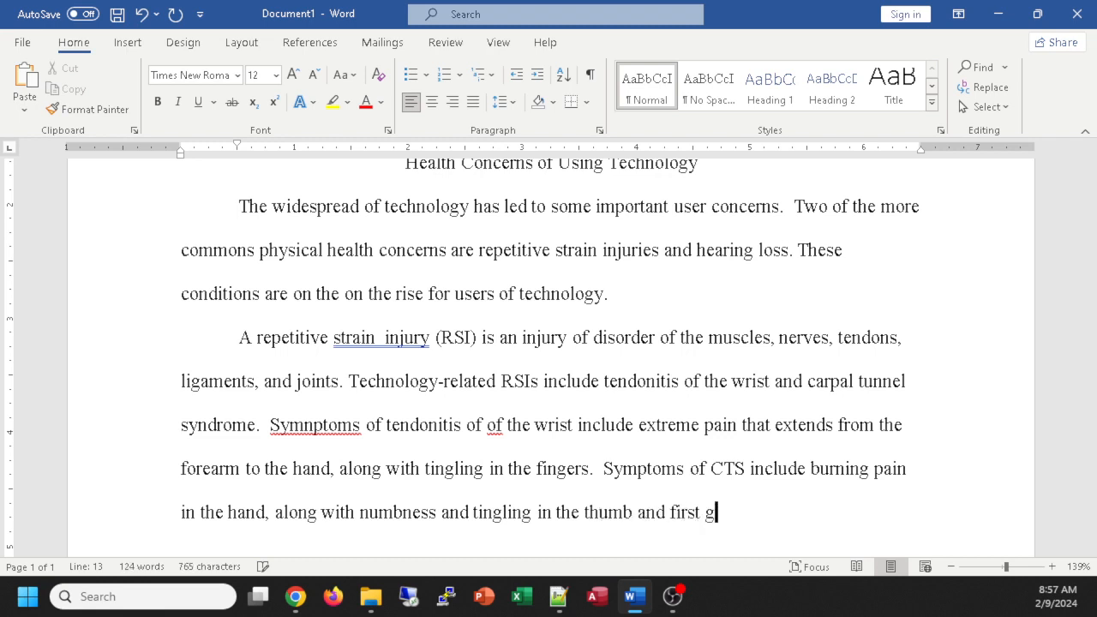
pyautogui.press('BackSpace')
pyautogui.write('two finge')
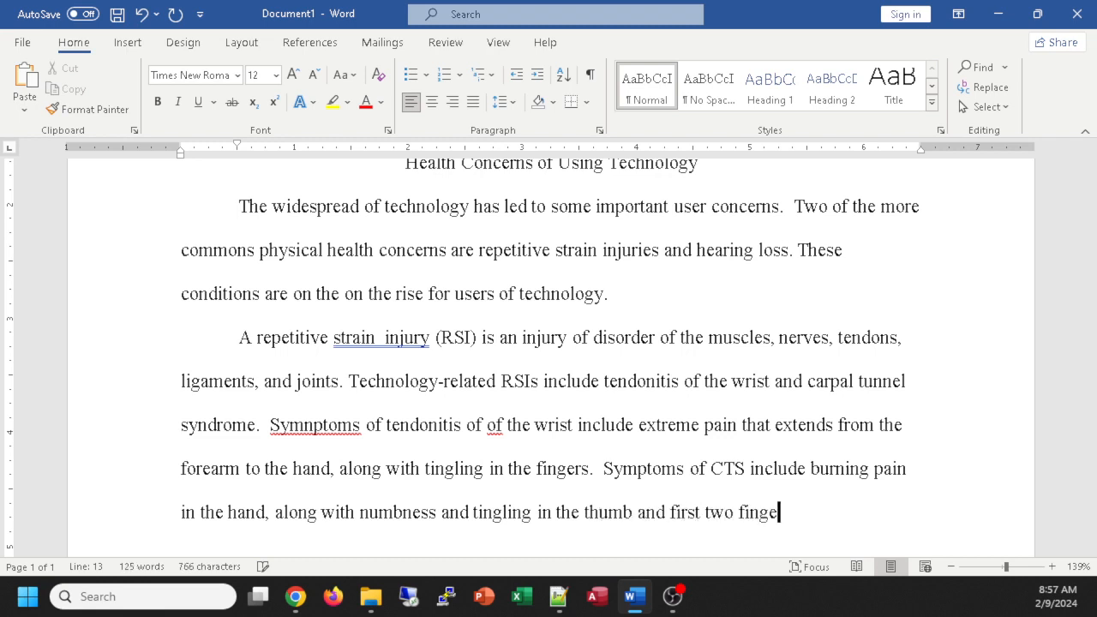
pyautogui.write('rs')
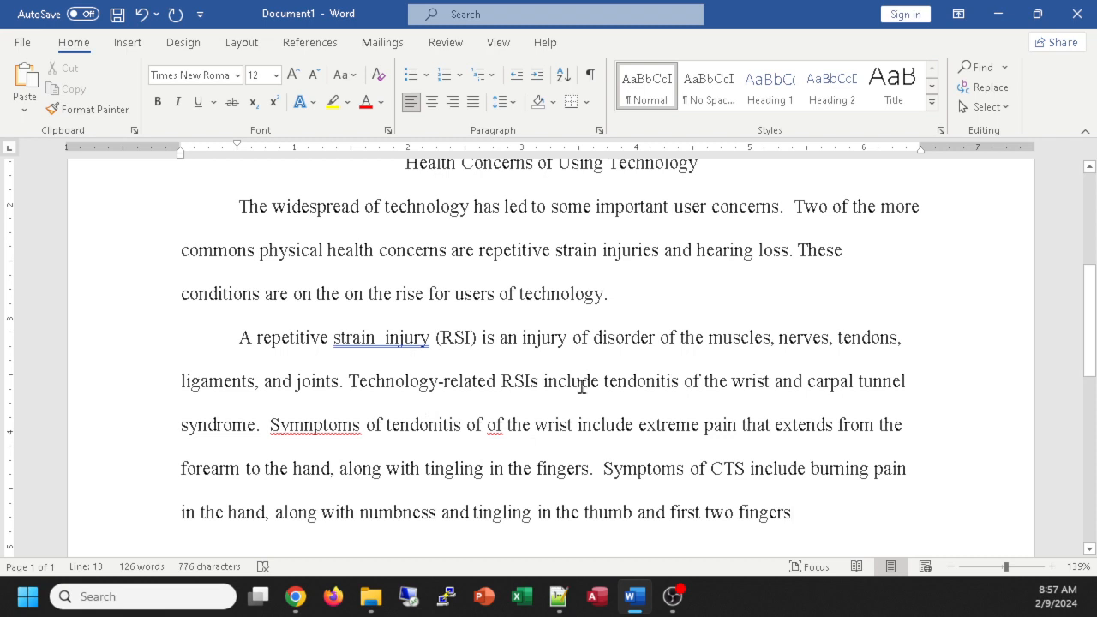
# Correct the flagged errors in the second paragraph using the proofing suggestions: "strain injury" spacing, "Symptoms" spelling and the repeated "of".
pyautogui.rightClick(361, 335)
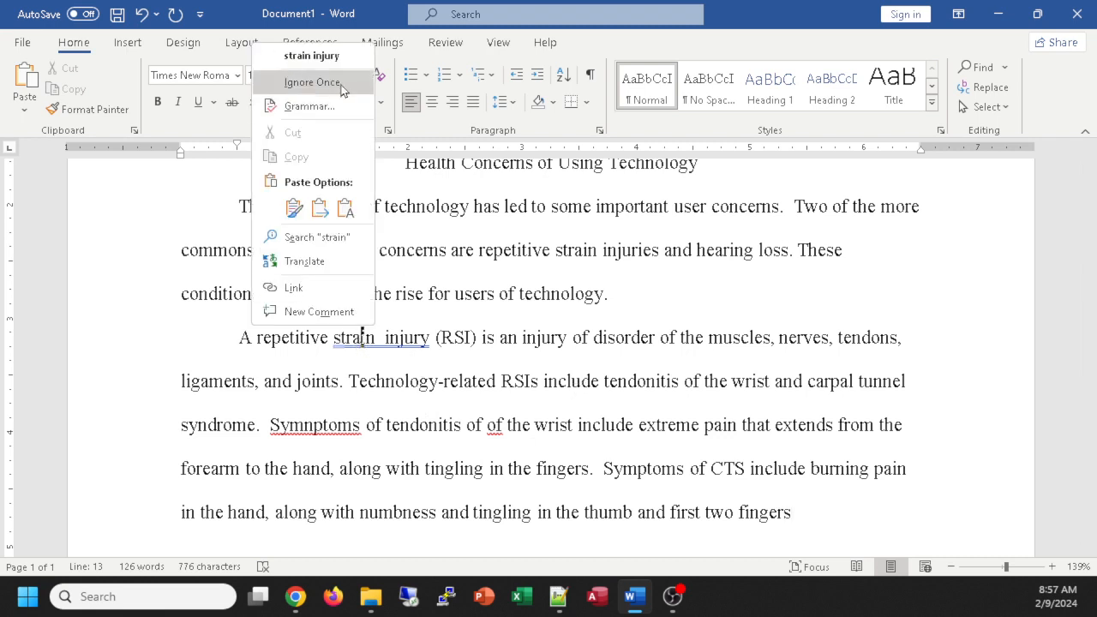
pyautogui.click(313, 57)
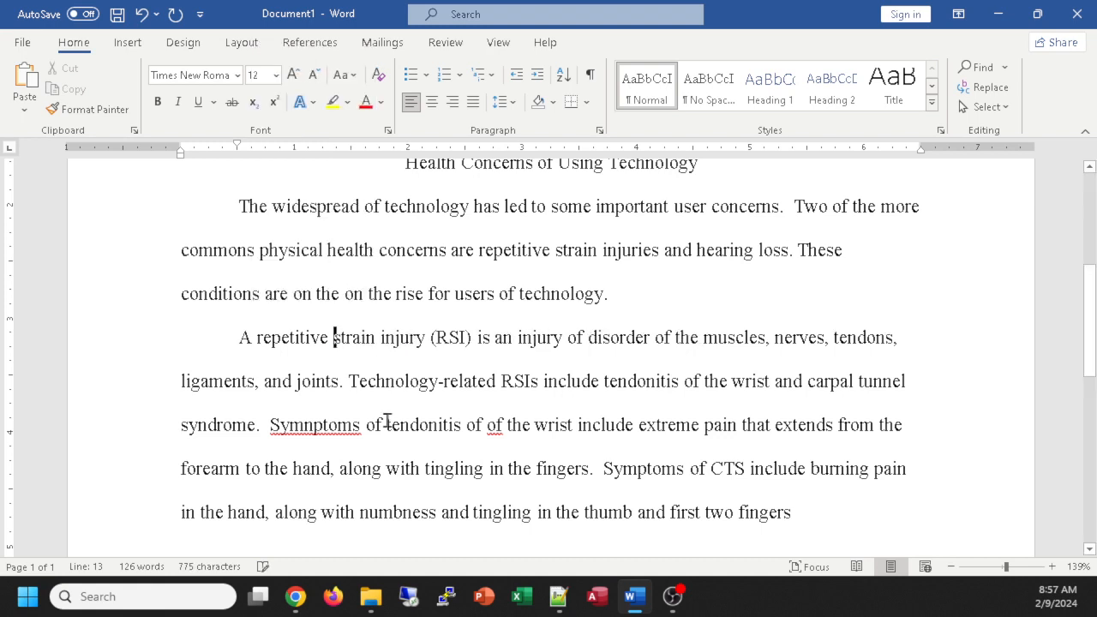
pyautogui.rightClick(329, 426)
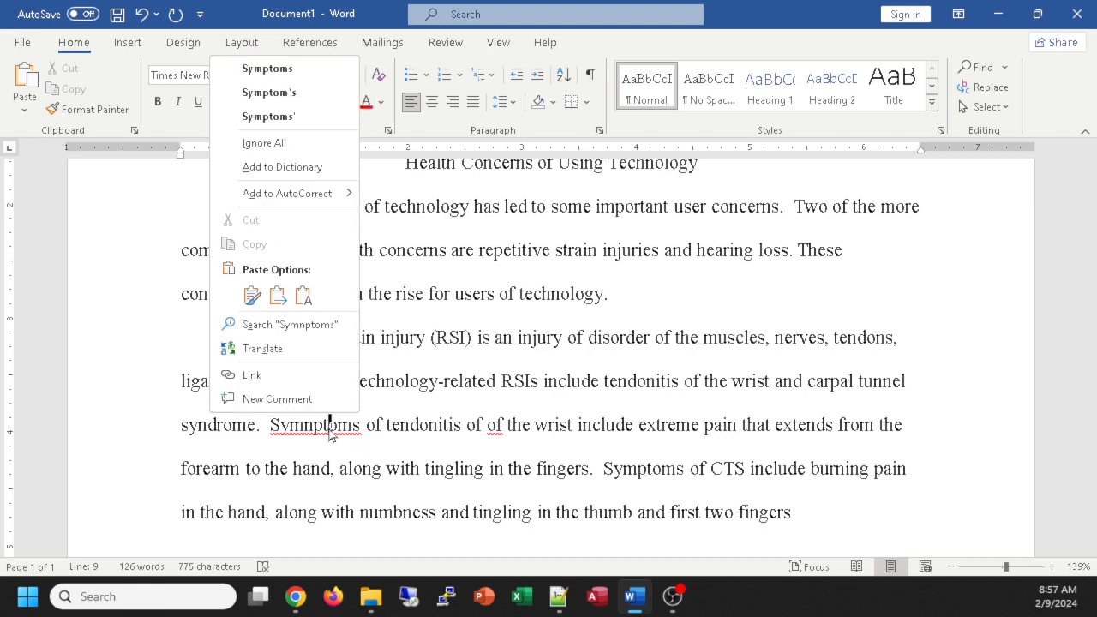
pyautogui.click(279, 73)
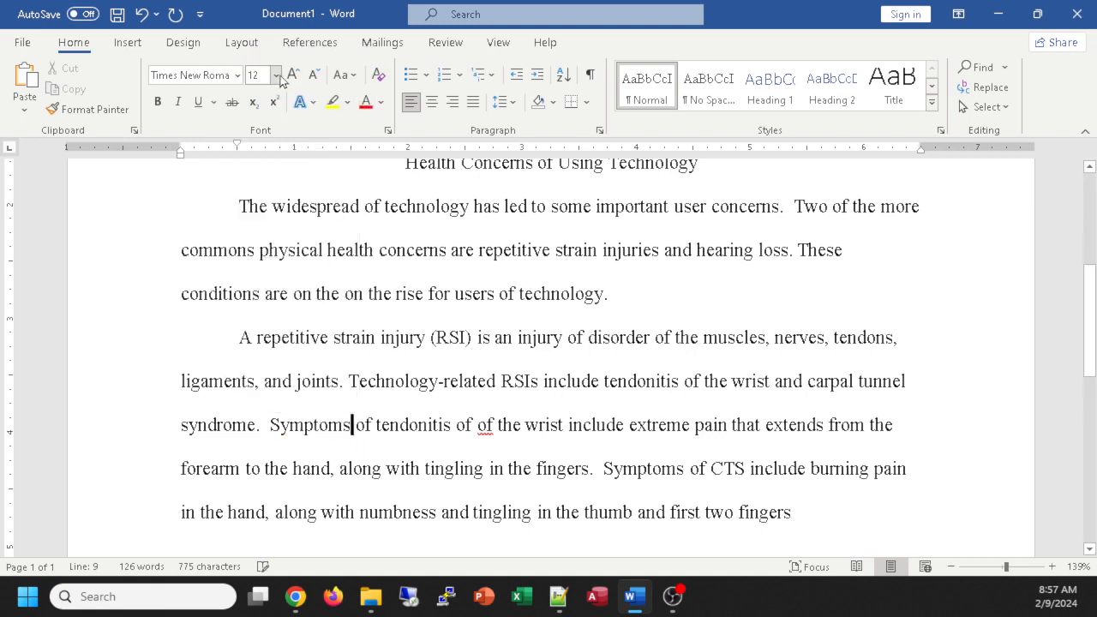
pyautogui.rightClick(484, 429)
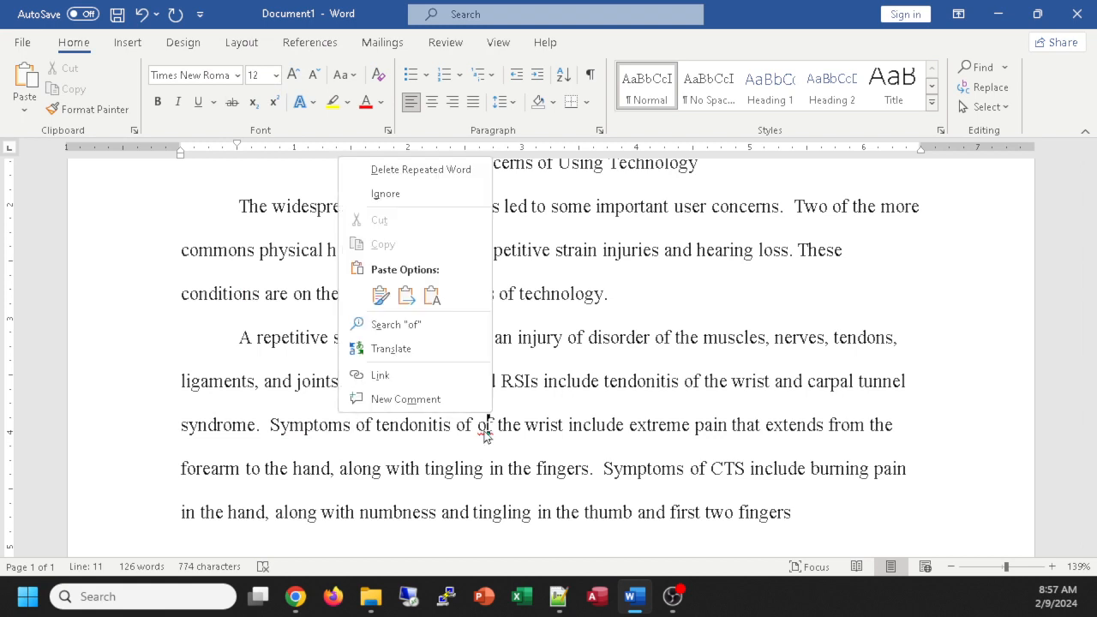
pyautogui.click(432, 175)
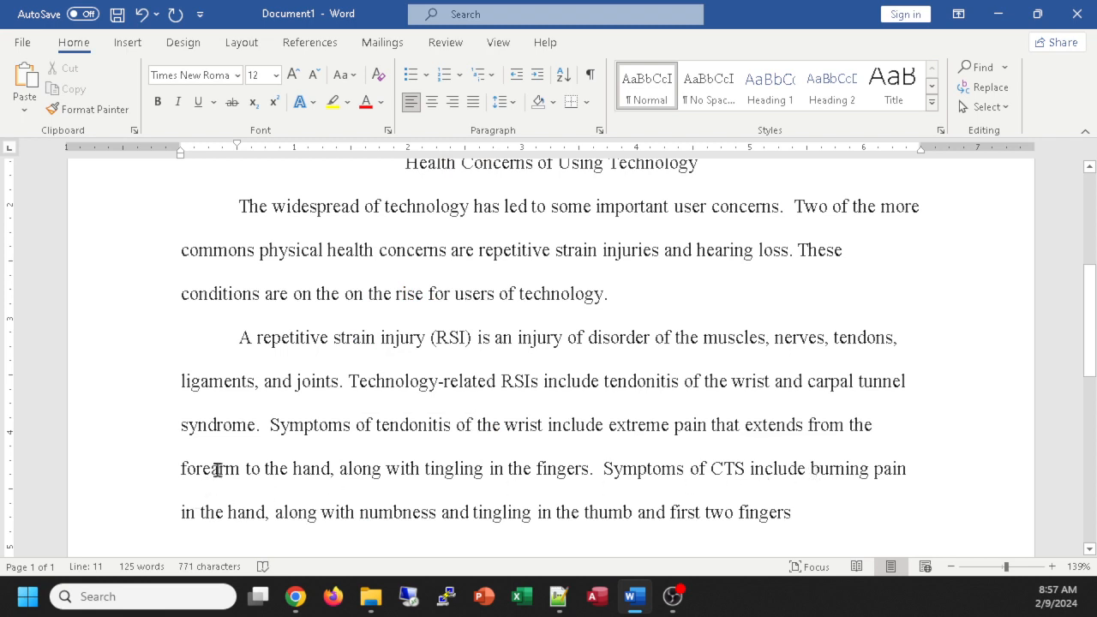
# Place the insertion point at the end of the second paragraph, after "first two fingers".
pyautogui.click(840, 511)
pyautogui.scroll(4, 833, 426)
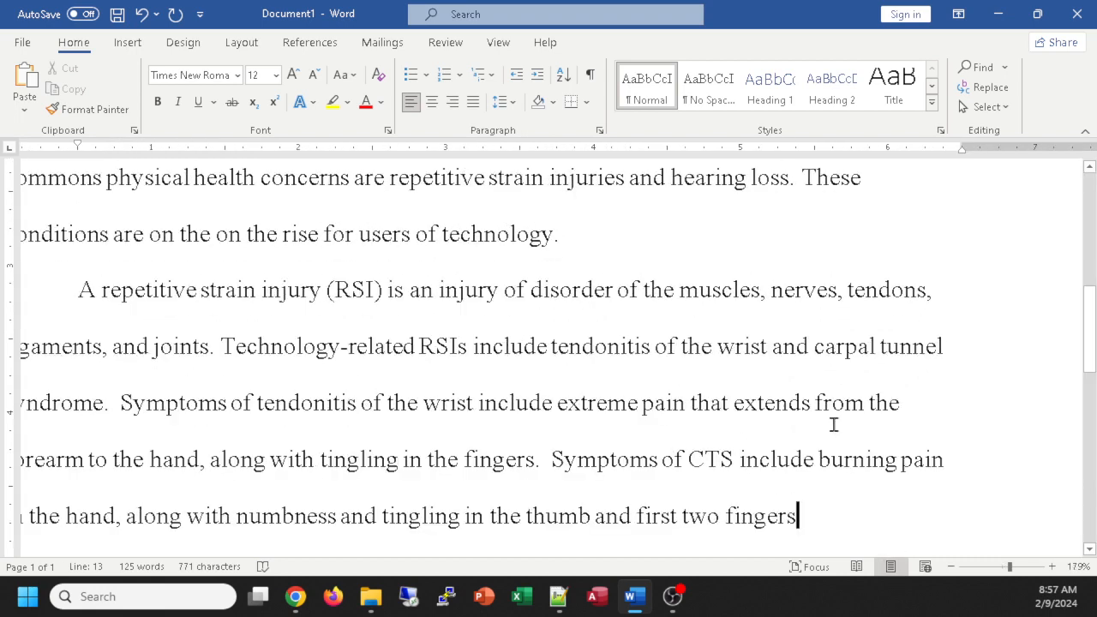
pyautogui.scroll(-1, 830, 422)
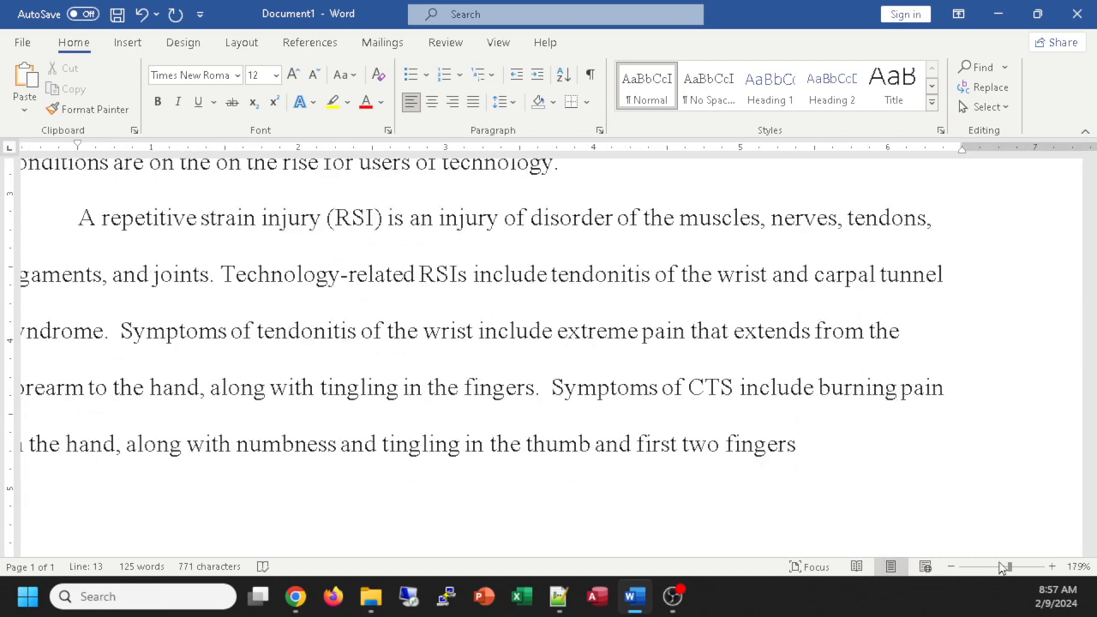
pyautogui.scroll(-1, 462, 444)
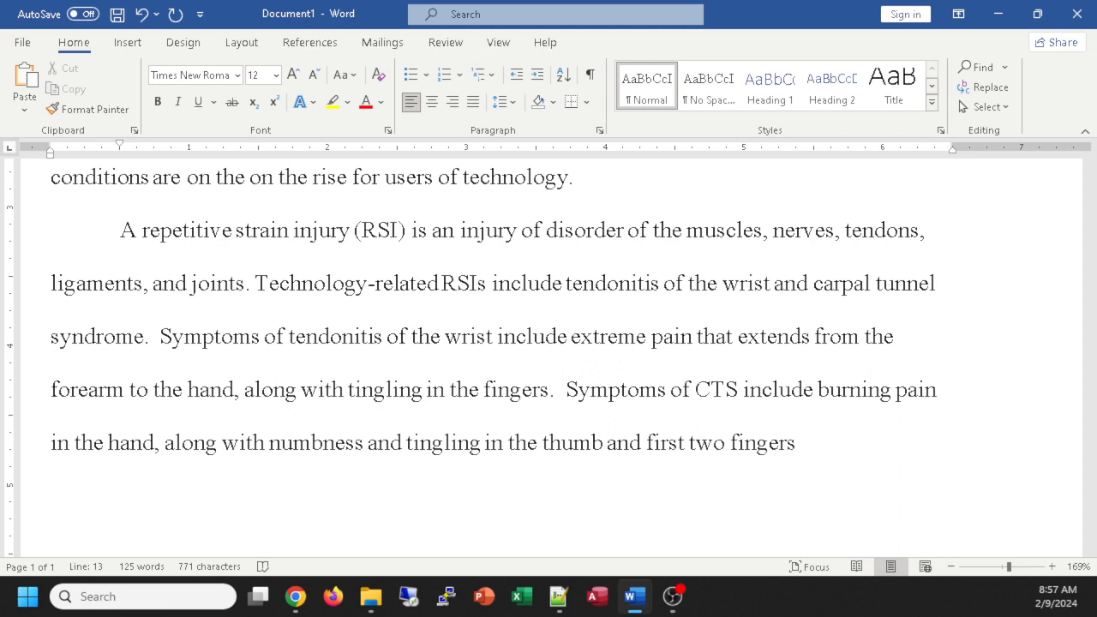
pyautogui.hotkey('alt', 'Tab')
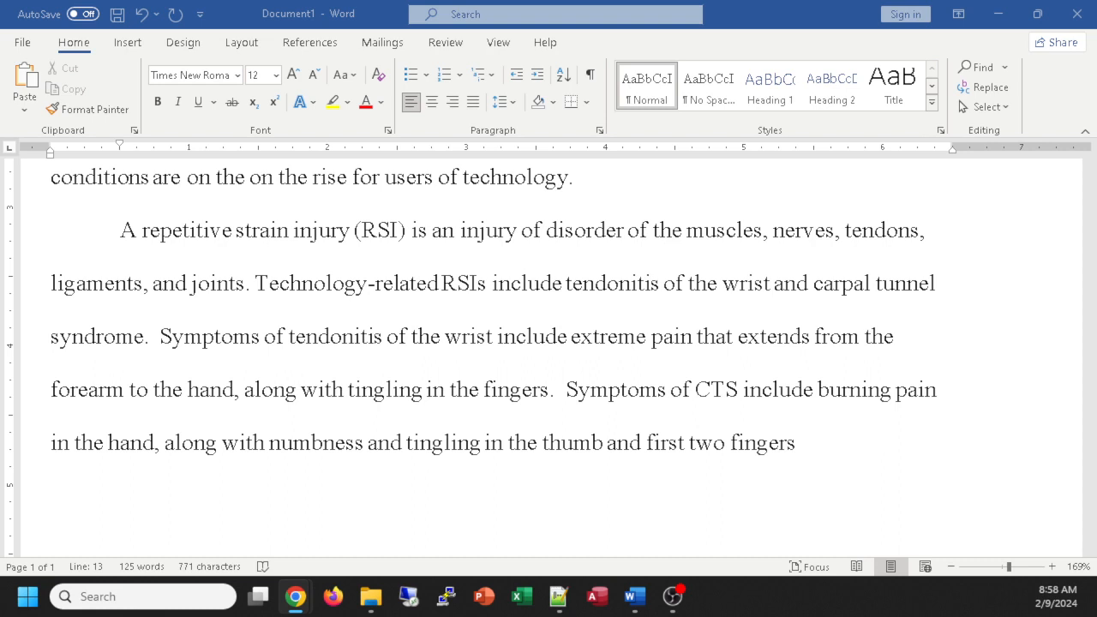
pyautogui.click(312, 44)
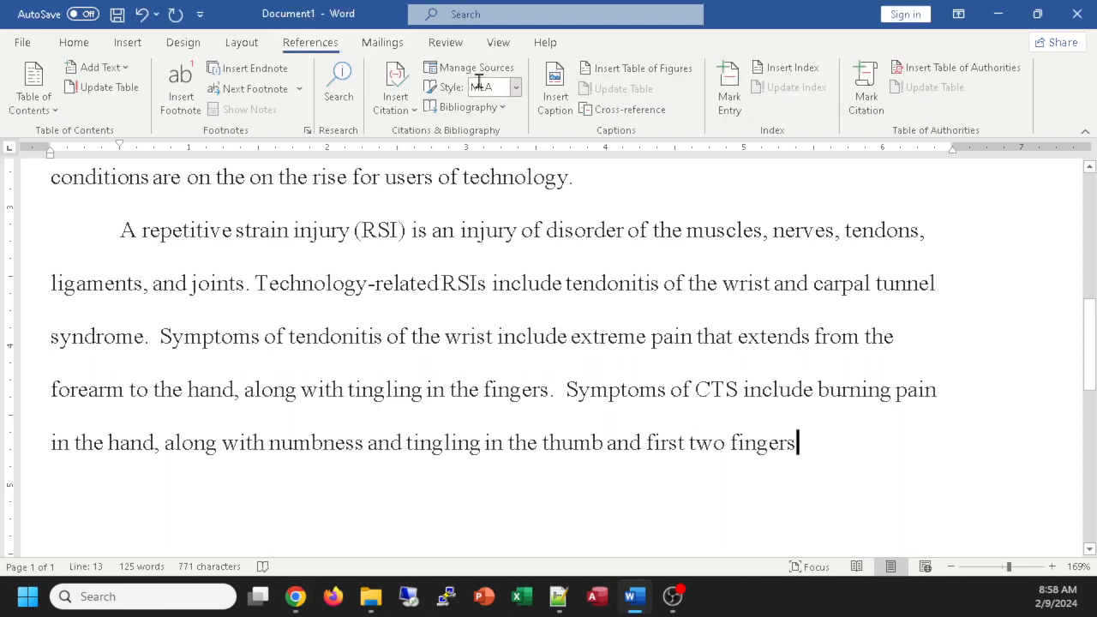
pyautogui.click(75, 45)
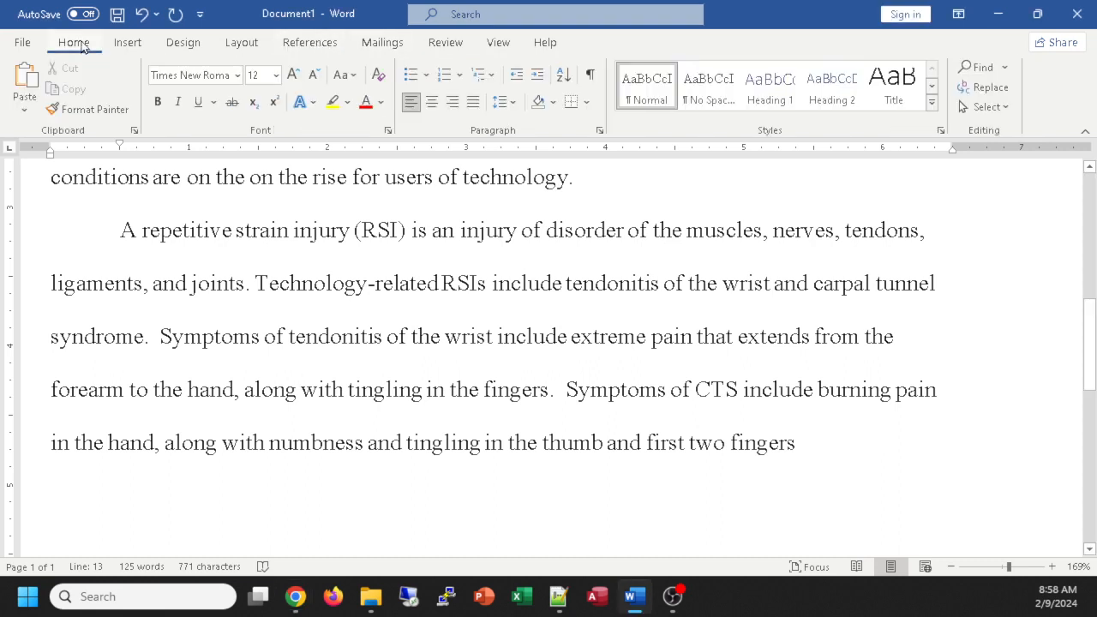
# Start a new citation source at the end of the second paragraph and set its source type to Book.
pyautogui.click(291, 47)
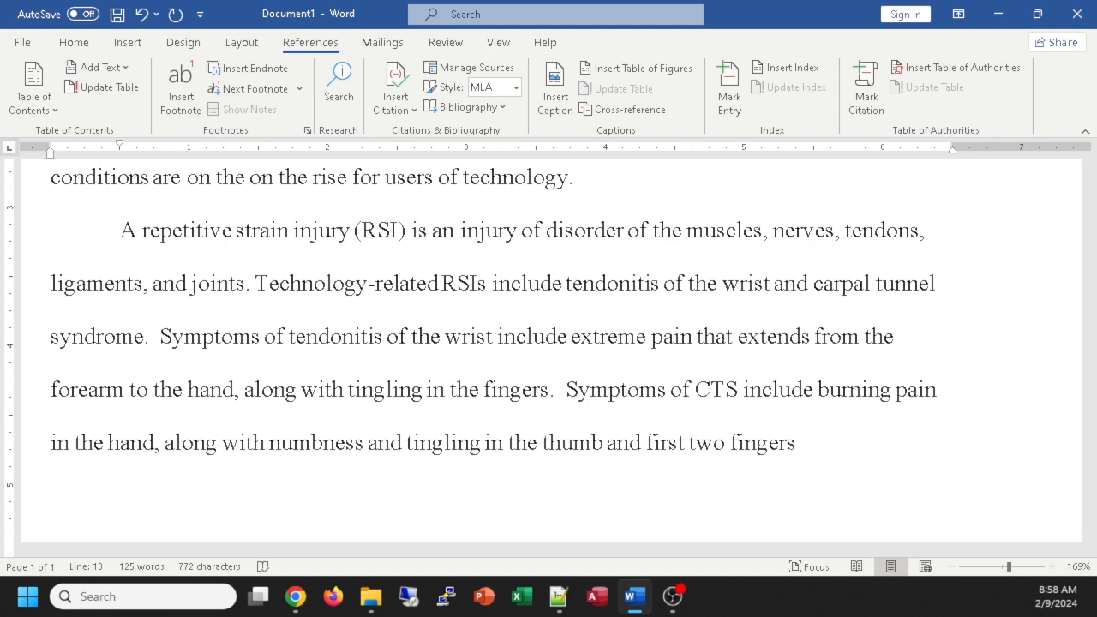
pyautogui.click(295, 597)
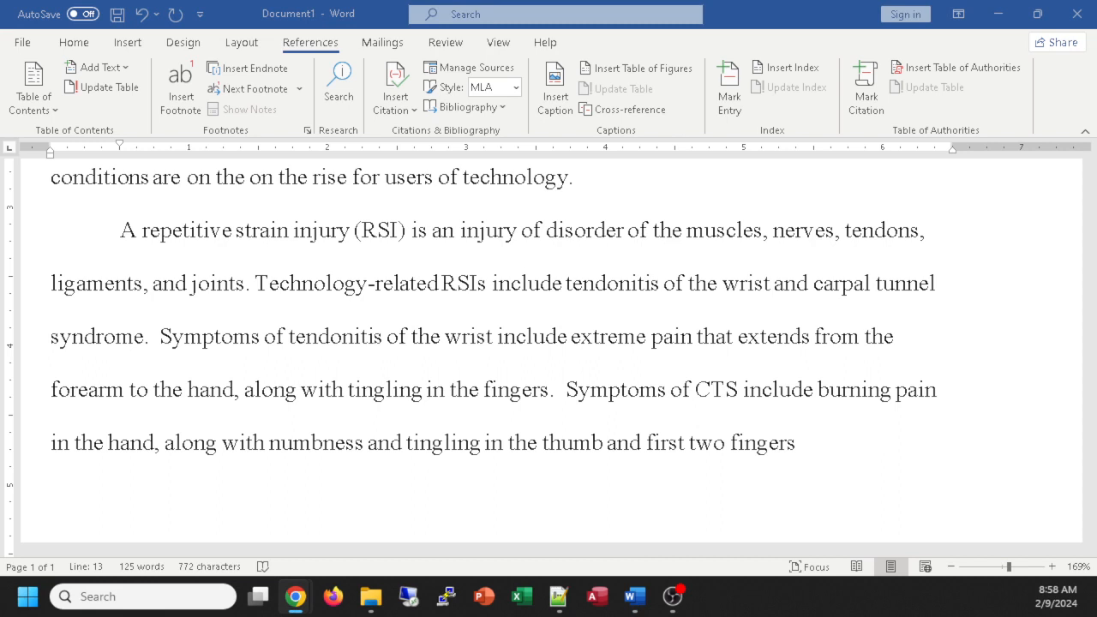
pyautogui.click(823, 450)
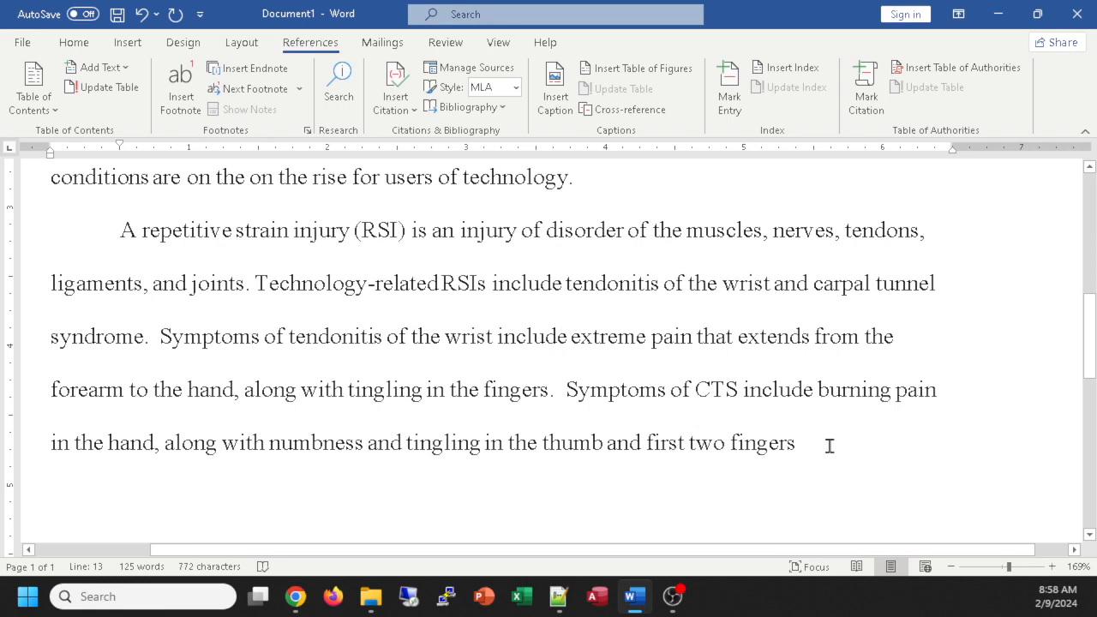
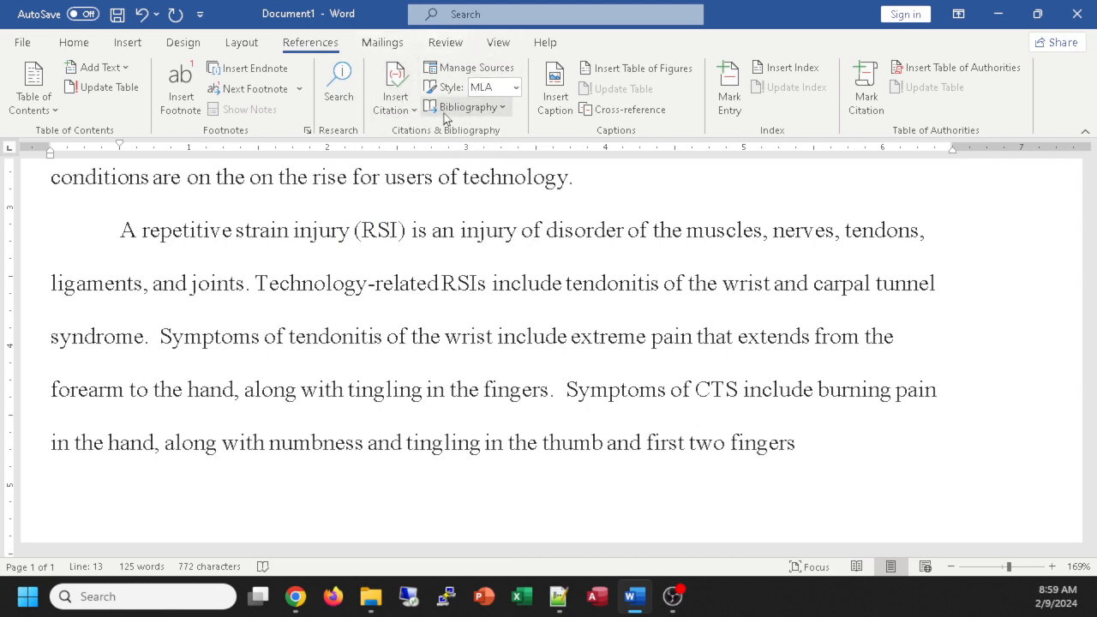
pyautogui.click(400, 91)
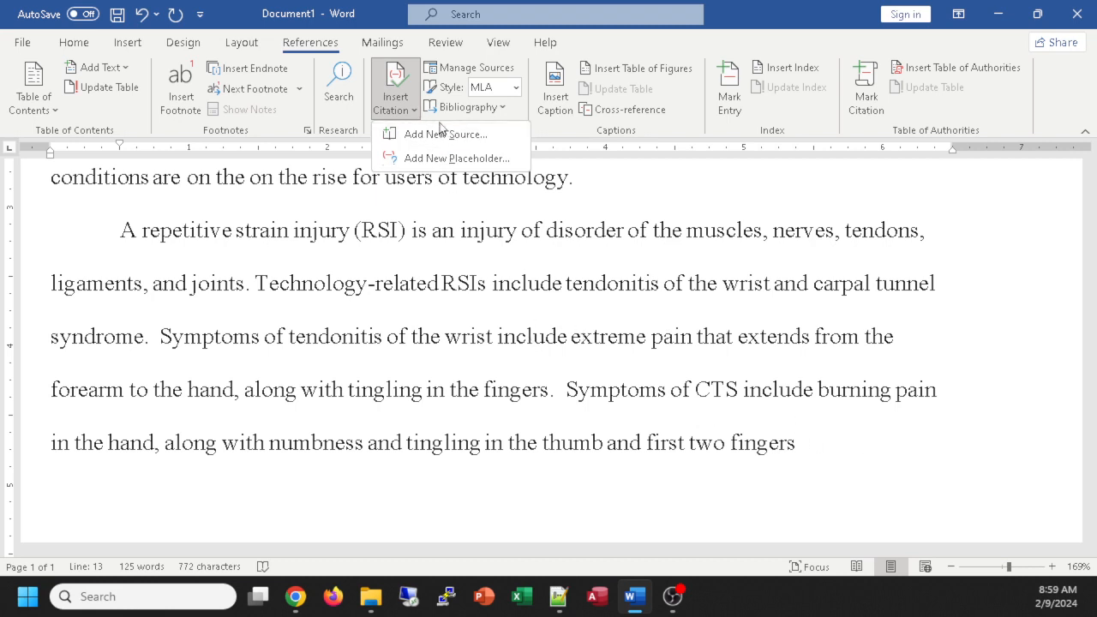
pyautogui.click(431, 137)
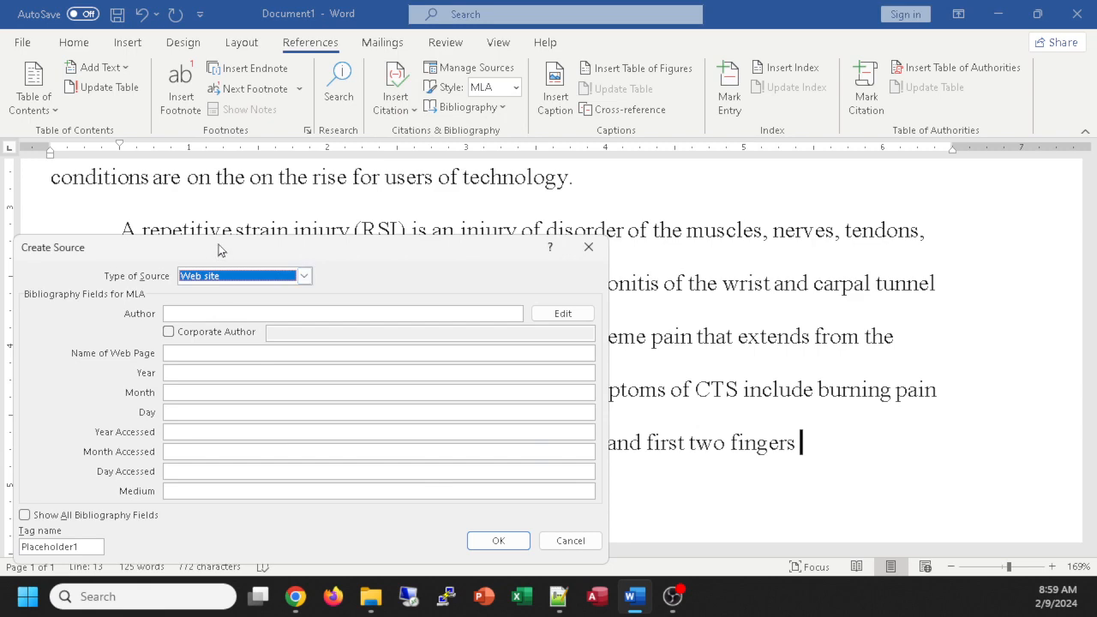
pyautogui.moveTo(220, 245); pyautogui.dragTo(439, 72)
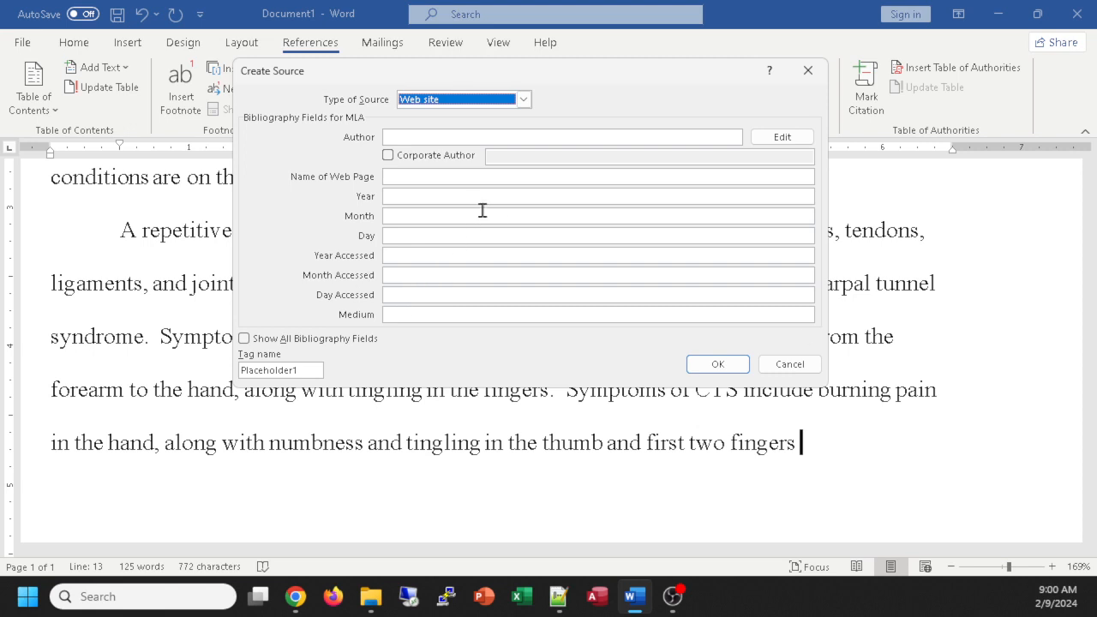
pyautogui.click(523, 99)
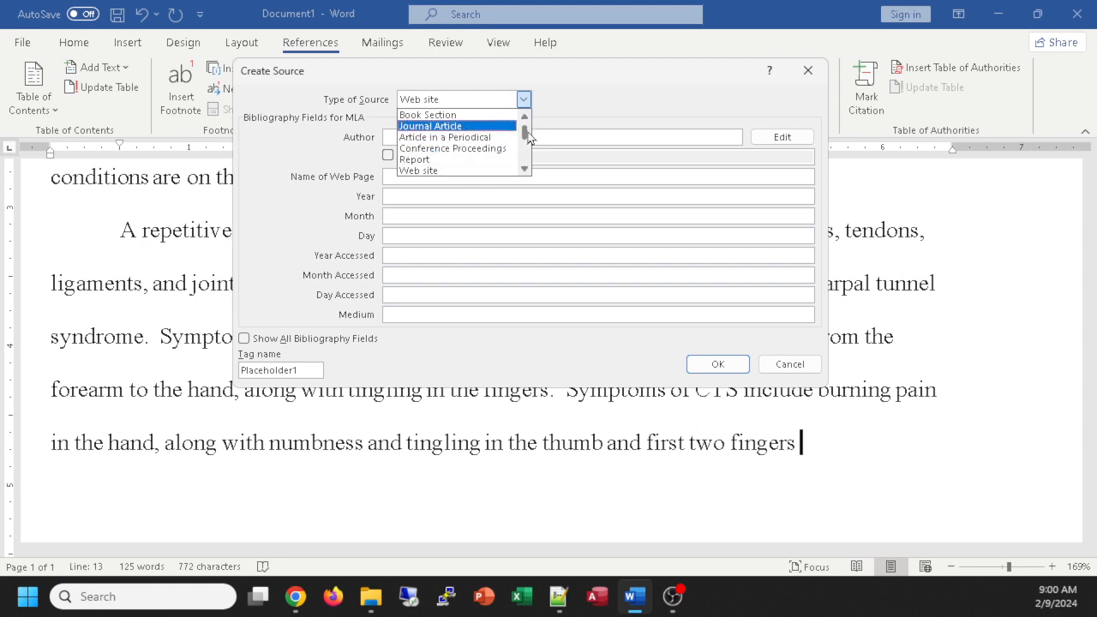
pyautogui.click(525, 119)
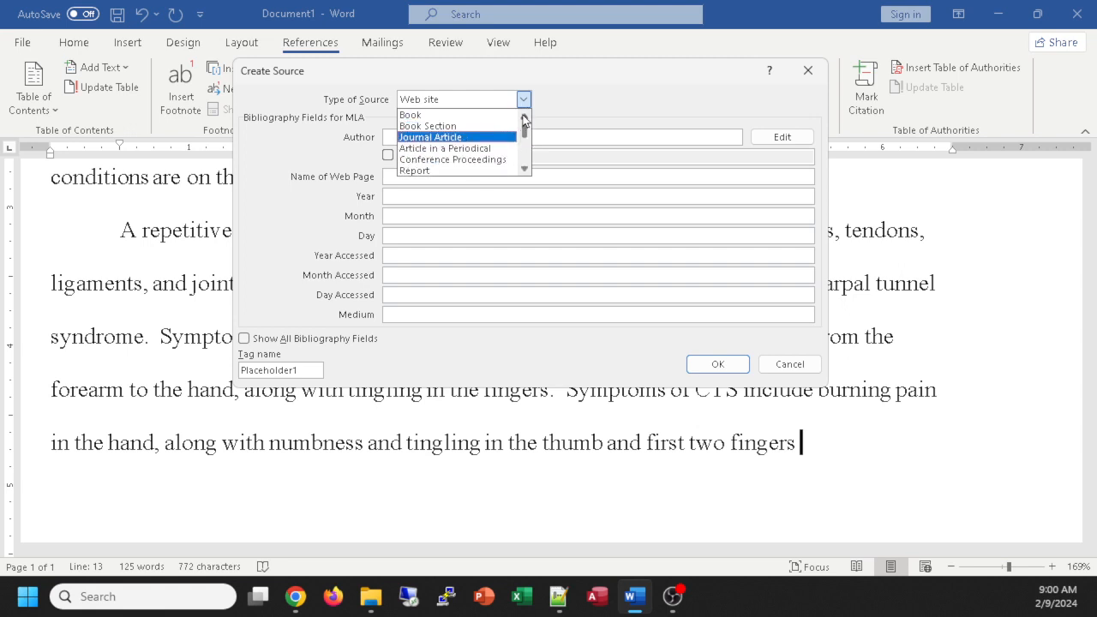
pyautogui.click(413, 117)
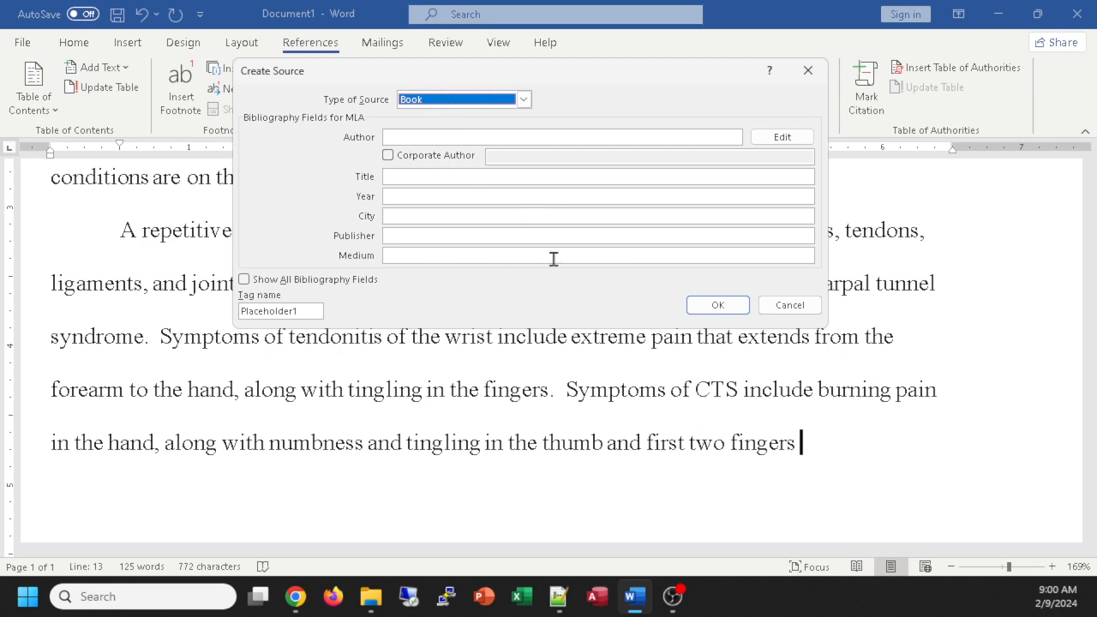
# Preview the Journal Article and Article in a Periodical source types, and set the type back to Book.
pyautogui.click(523, 99)
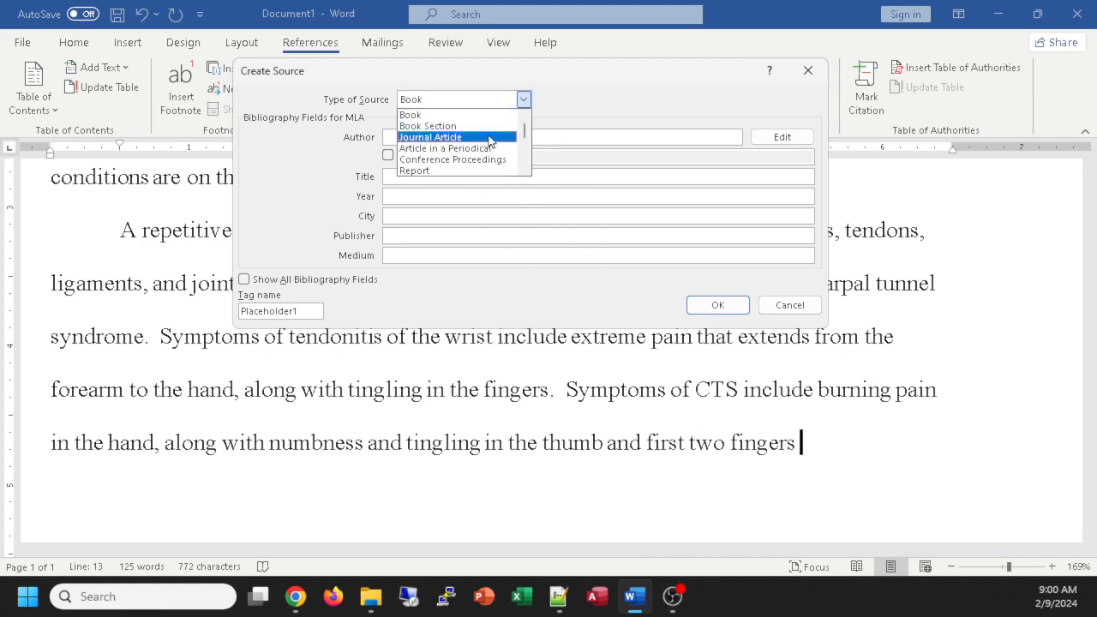
pyautogui.click(487, 136)
pyautogui.click(523, 100)
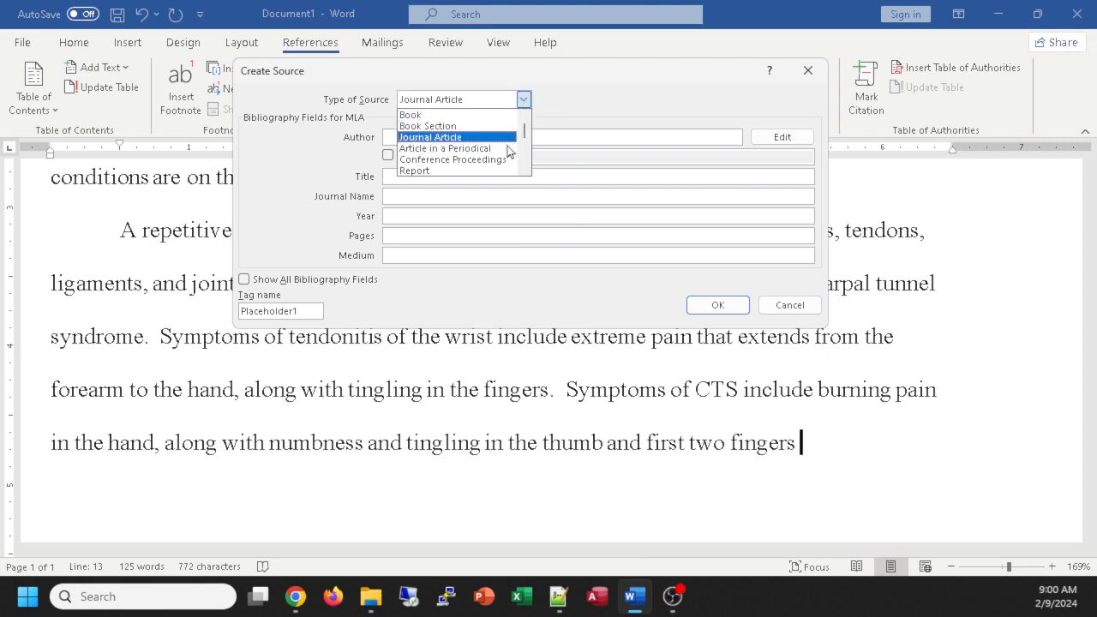
pyautogui.click(502, 152)
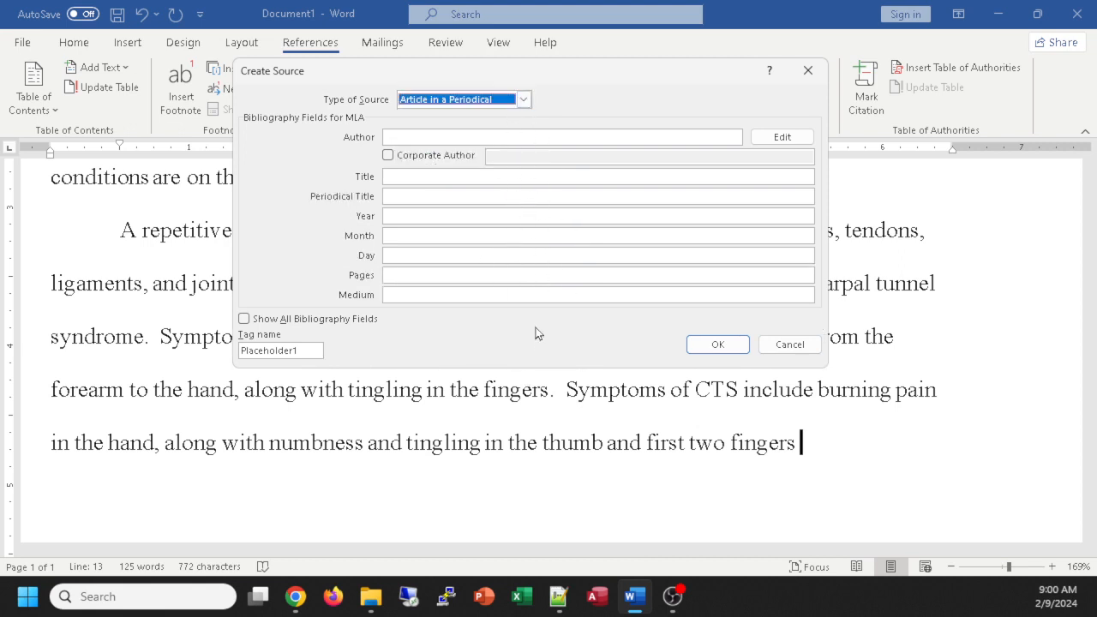
pyautogui.click(523, 99)
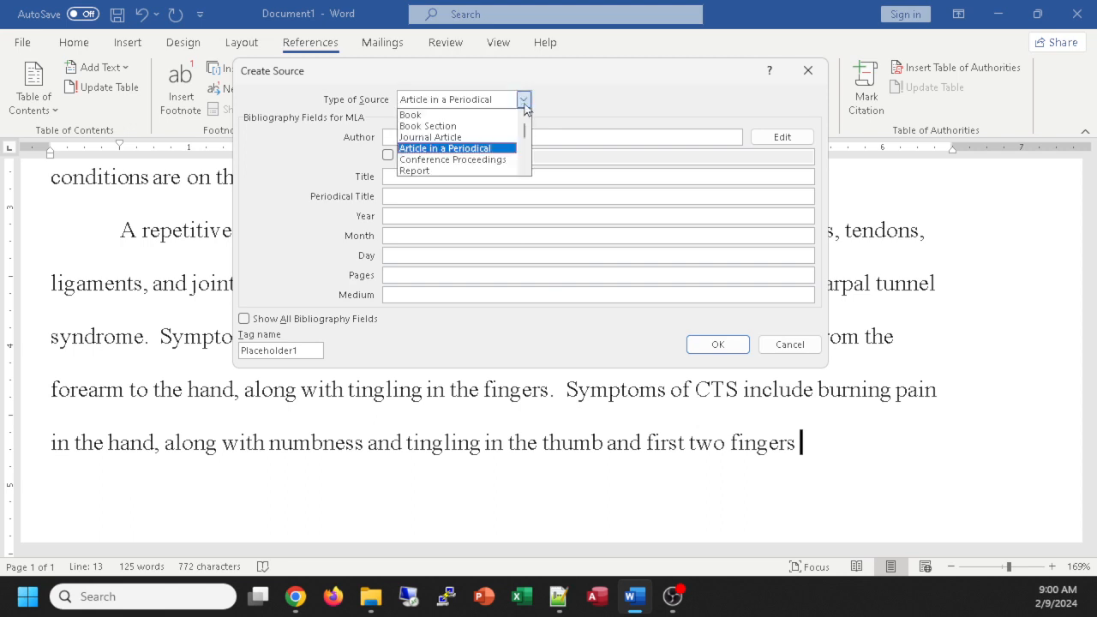
pyautogui.click(418, 118)
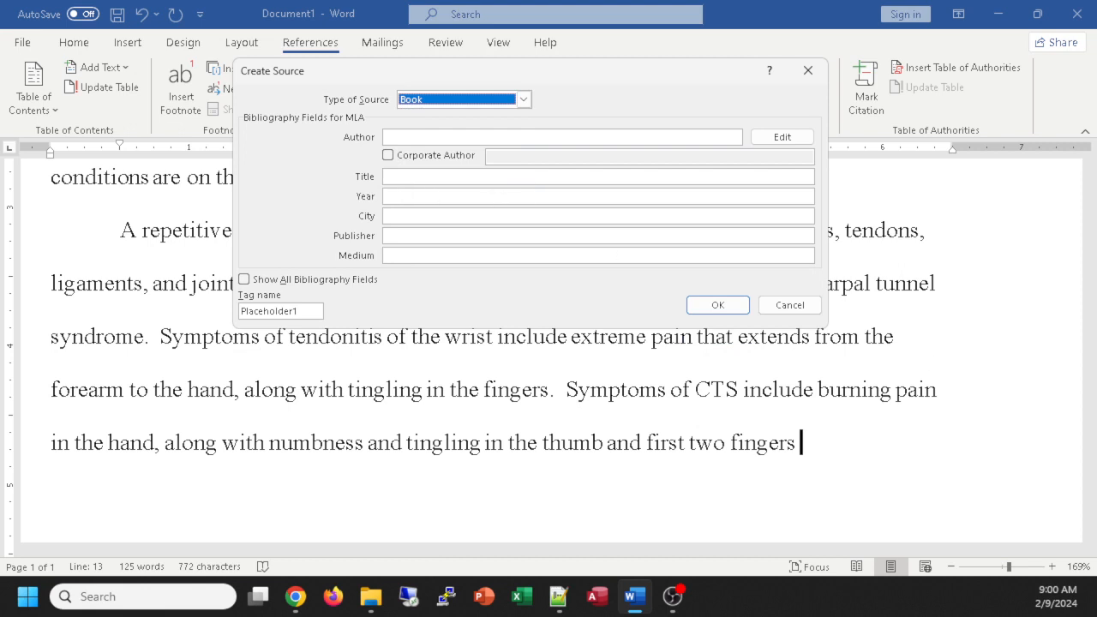
pyautogui.click(296, 597)
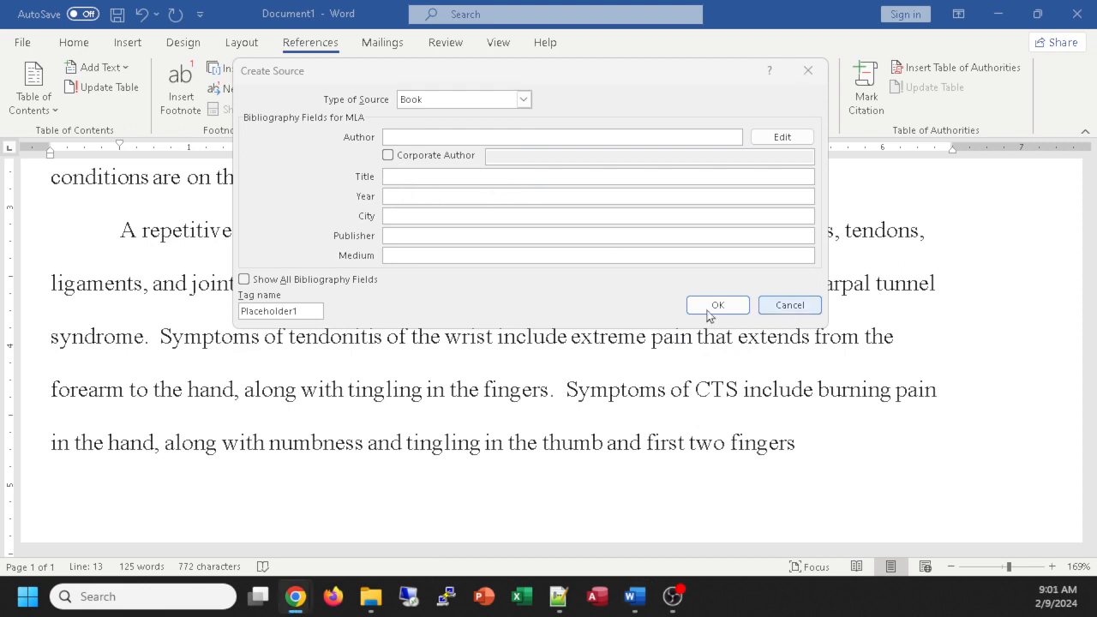
# Enter the author's full name and the title "Technology Aches and Pains" for the new source.
pyautogui.click(438, 135)
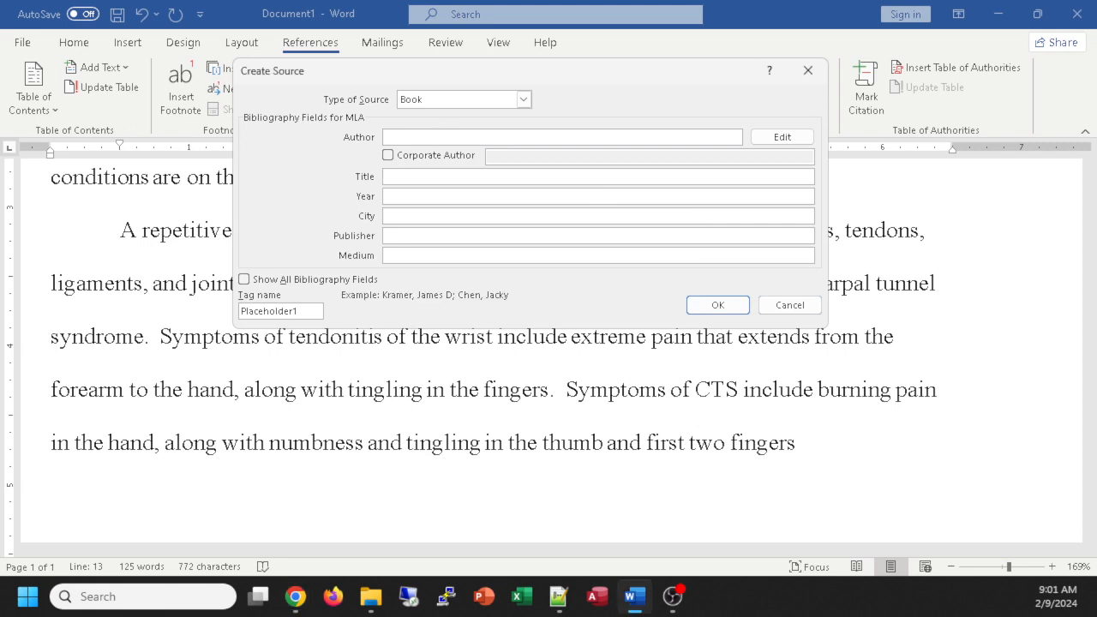
pyautogui.write('Zhao, Shen Li')
pyautogui.press('Tab')
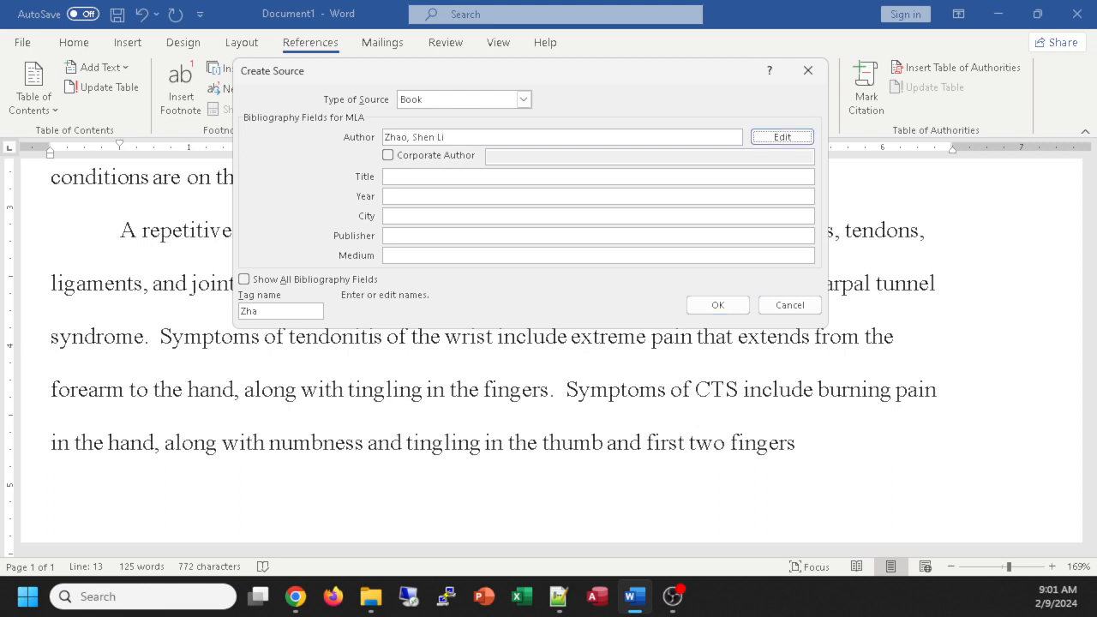
pyautogui.press('Tab')
pyautogui.press('Tab')
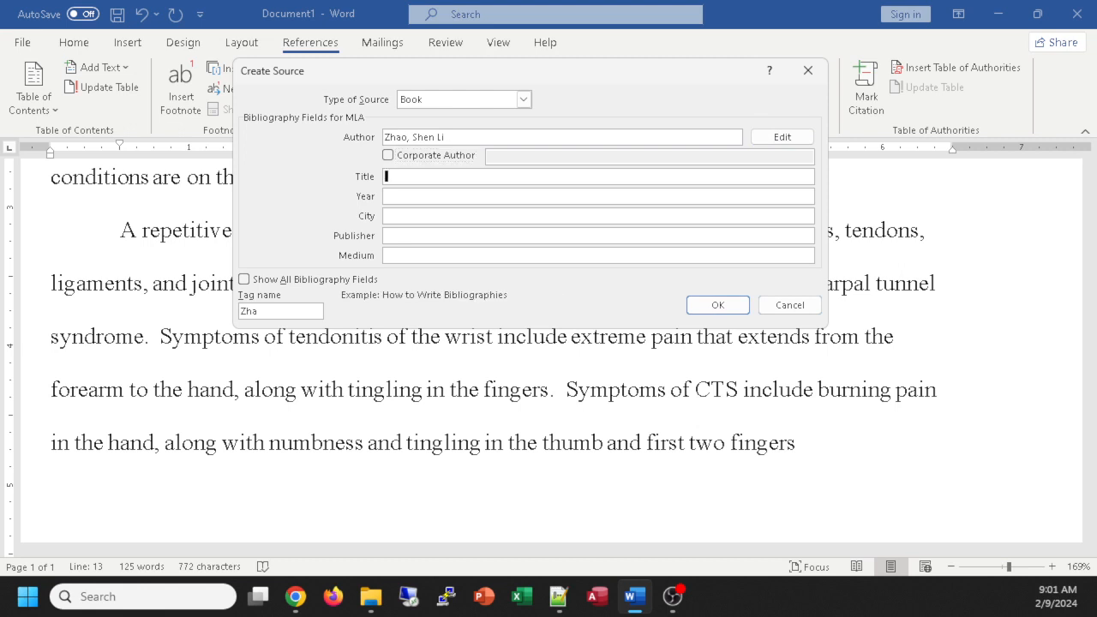
pyautogui.write('Technology Aches and Pains')
pyautogui.press('Tab')
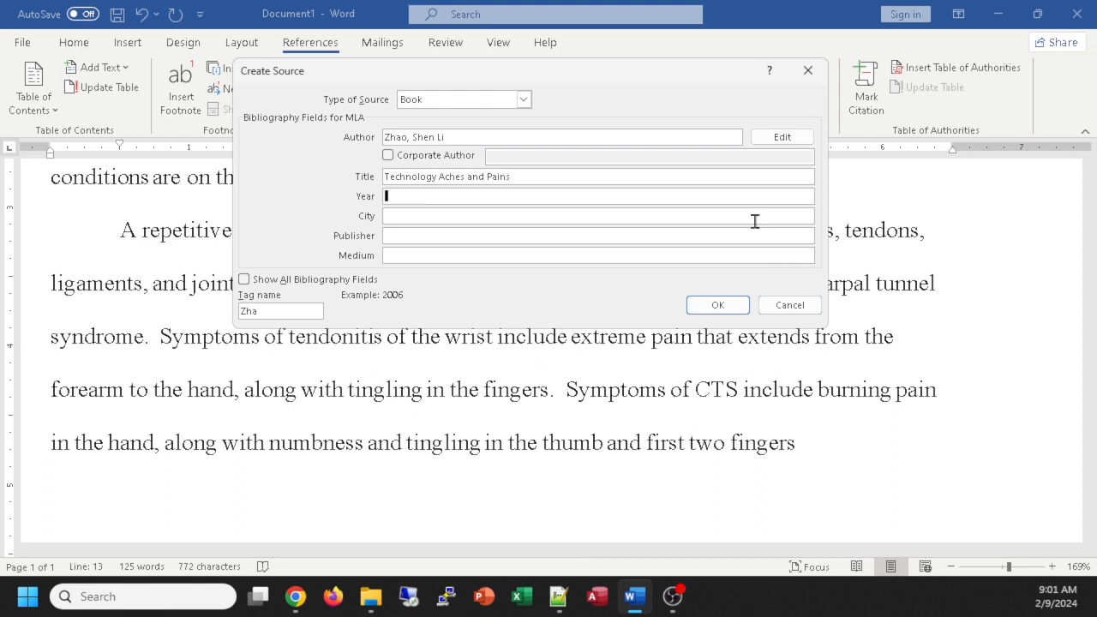
# Change the source type to Article in a Periodical, with periodical title "Monthly Medical and Review" and year 2021.
pyautogui.click(522, 100)
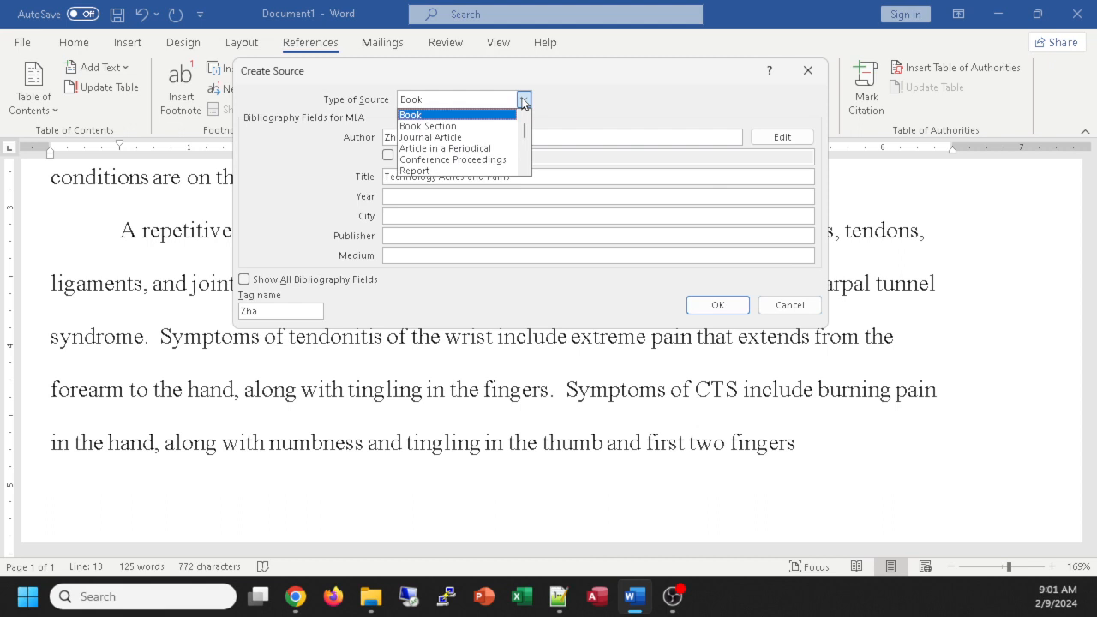
pyautogui.click(471, 149)
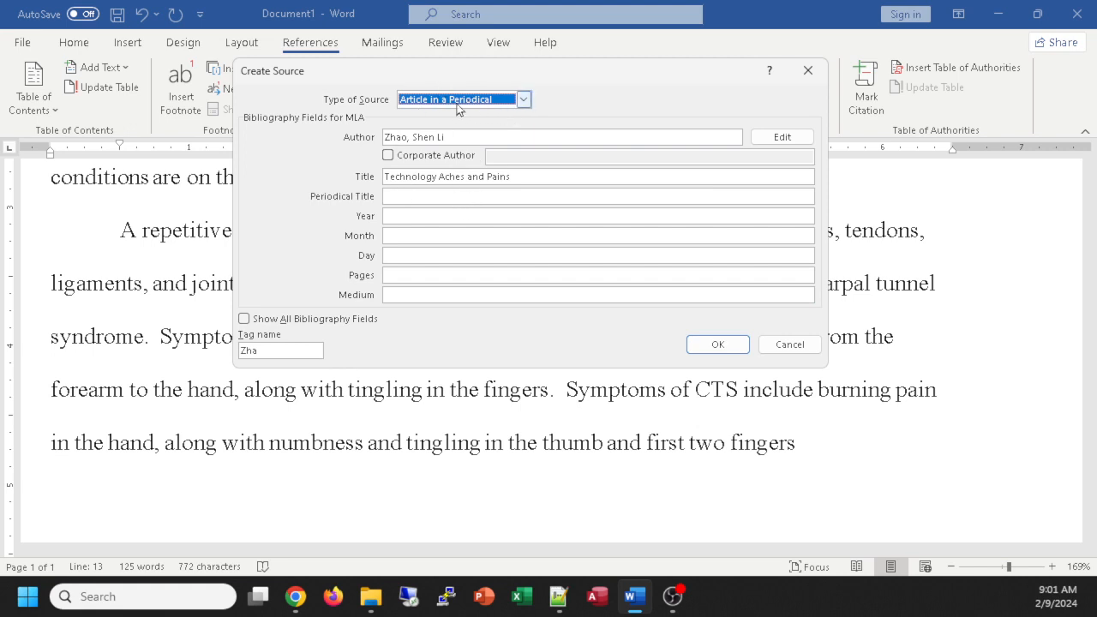
pyautogui.click(430, 196)
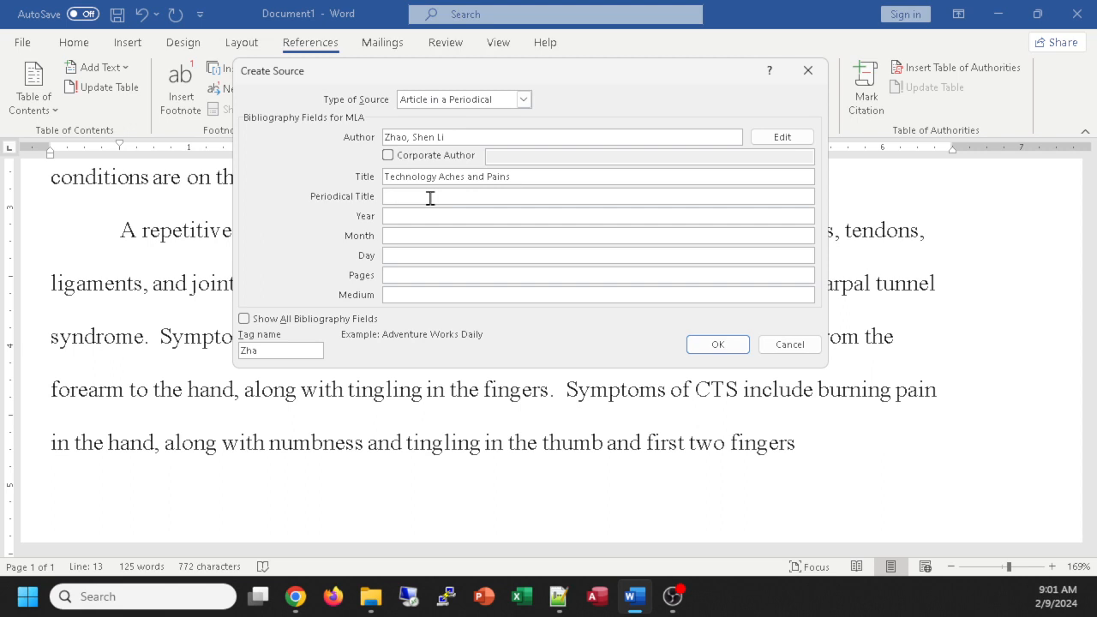
pyautogui.write('a')
pyautogui.press('BackSpace')
pyautogui.write('MO')
pyautogui.write('on')
pyautogui.write('thly Medical and RE')
pyautogui.write('view')
pyautogui.click(433, 218)
pyautogui.write('2021')
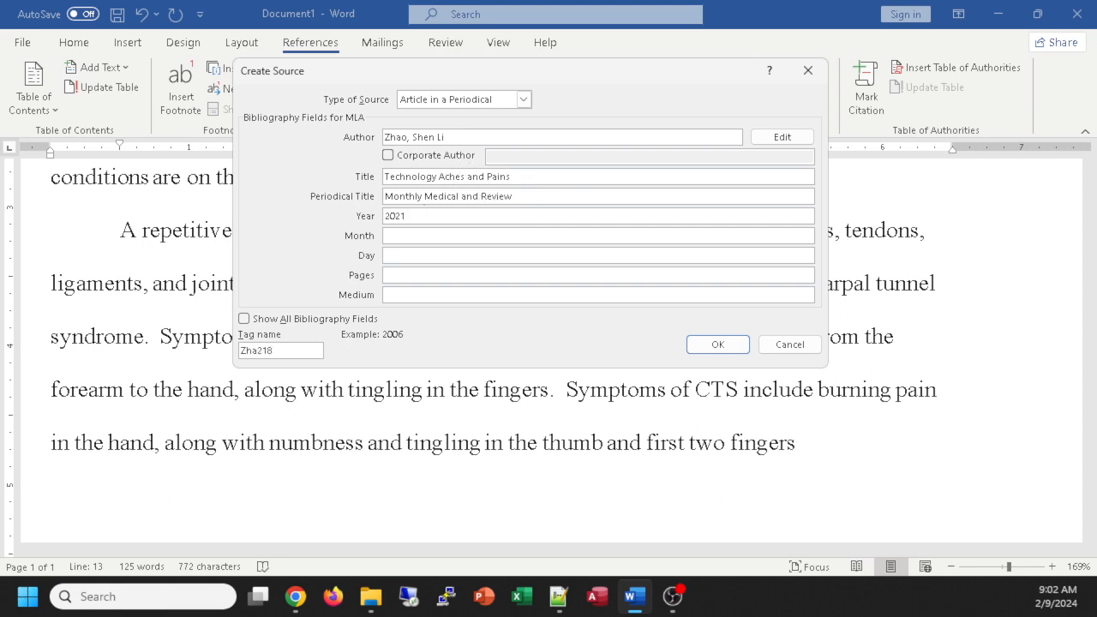
# Set the source's month to July, pages to "n. pag." and medium to Web, leaving the day blank.
pyautogui.click(423, 234)
pyautogui.write('July')
pyautogui.press('Tab')
pyautogui.press('Tab')
pyautogui.press('Tab')
# Review the available source types and the full set of bibliography fields, keeping Article in a Periodical and the short field list.
pyautogui.click(524, 100)
pyautogui.scroll(-1, 488, 140)
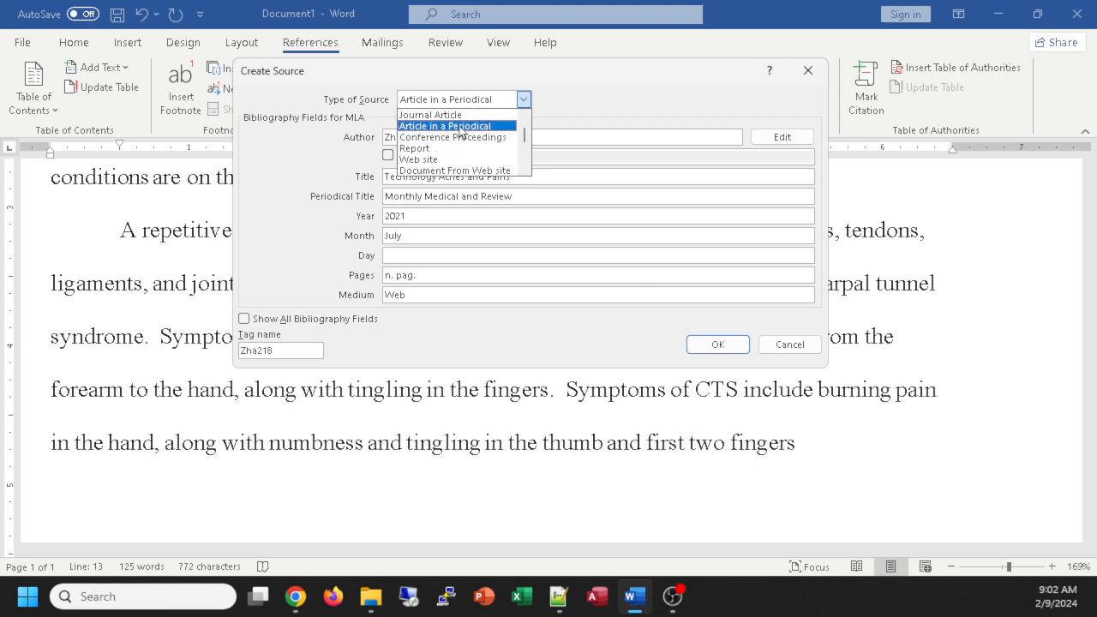
pyautogui.click(461, 129)
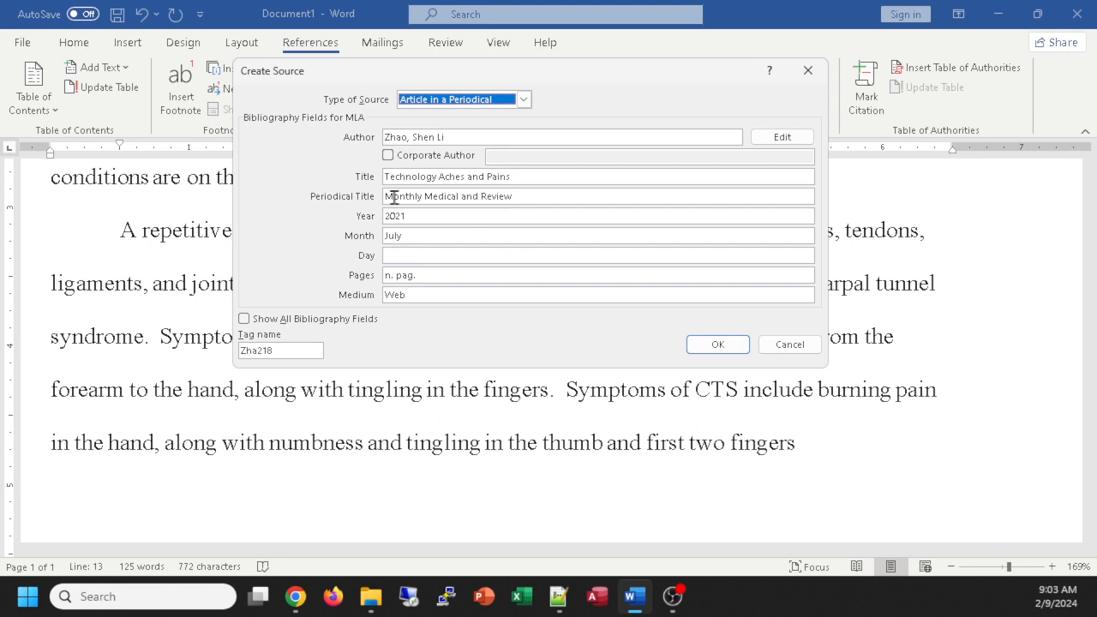
pyautogui.click(524, 100)
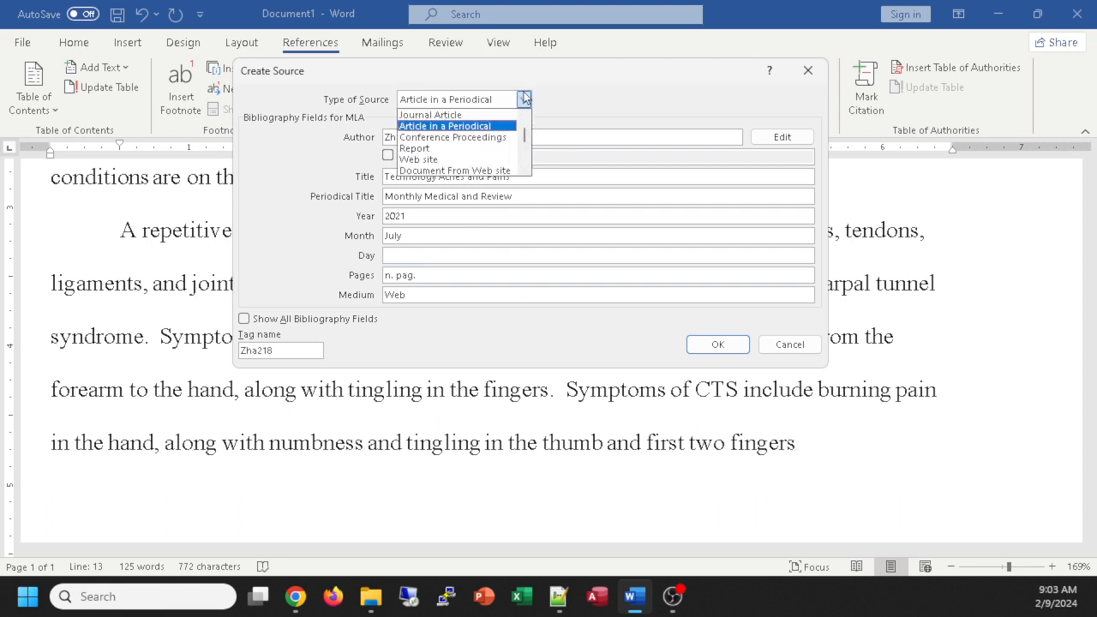
pyautogui.click(424, 126)
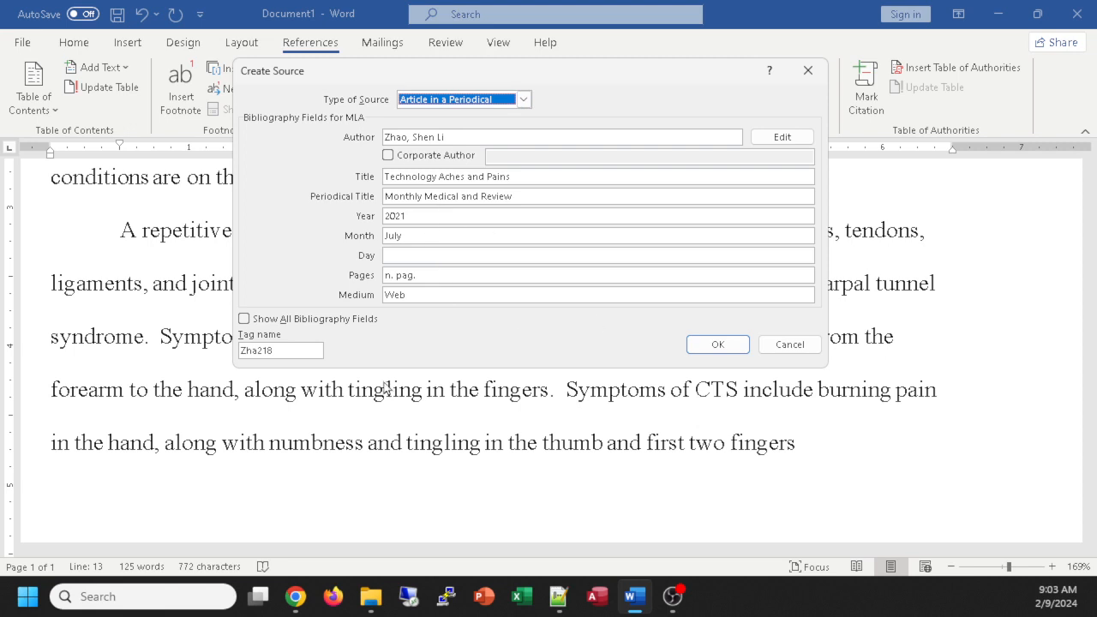
pyautogui.click(244, 319)
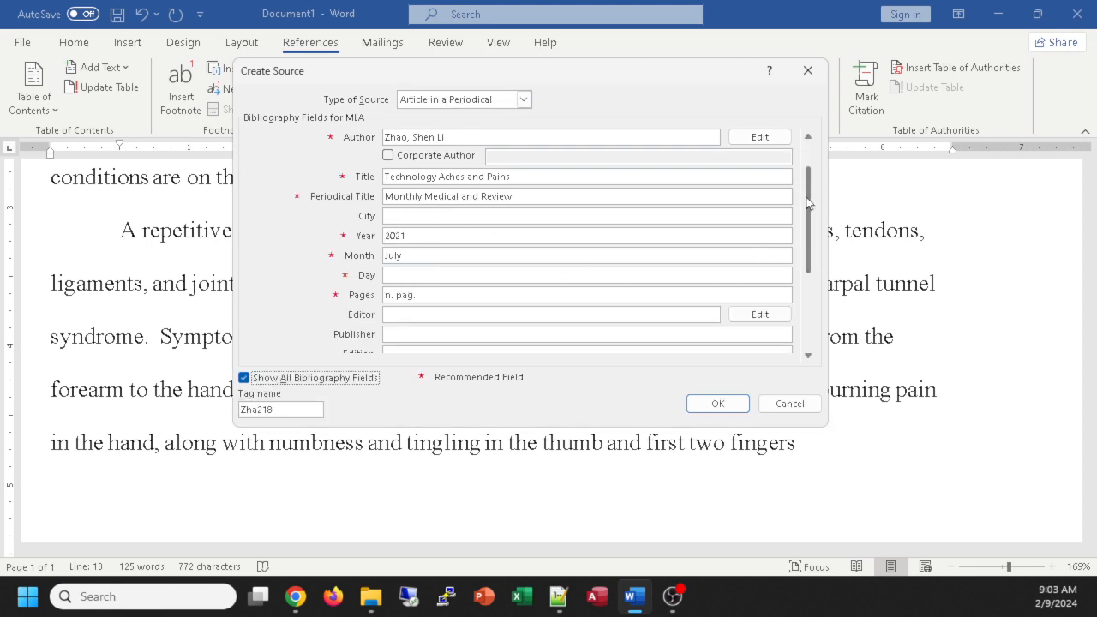
pyautogui.moveTo(808, 202); pyautogui.dragTo(797, 248)
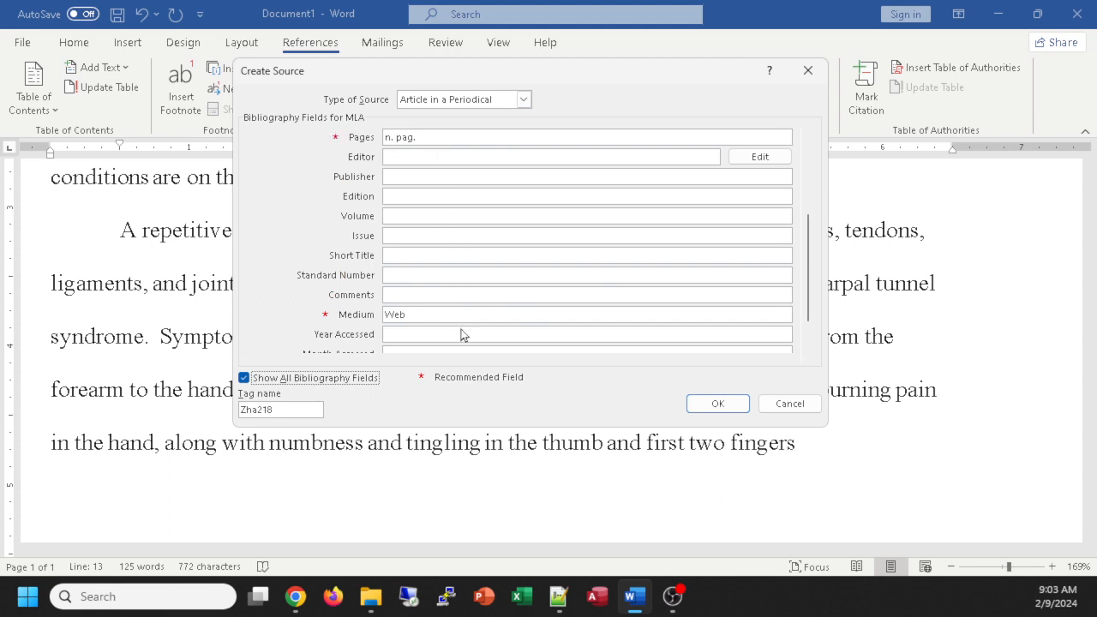
pyautogui.moveTo(810, 304); pyautogui.dragTo(811, 178)
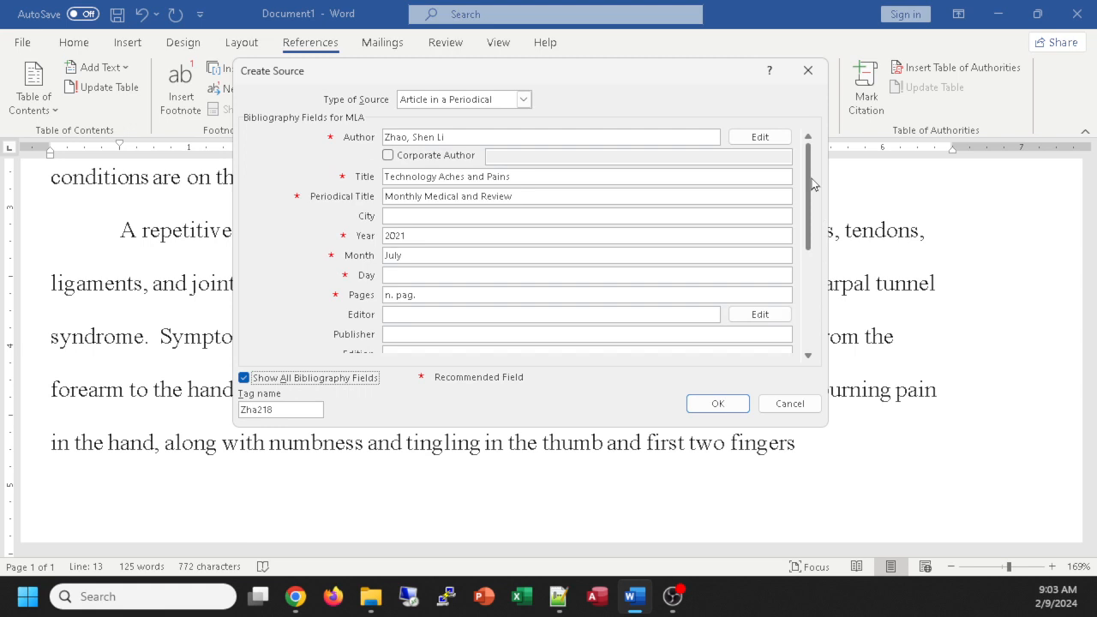
pyautogui.click(243, 378)
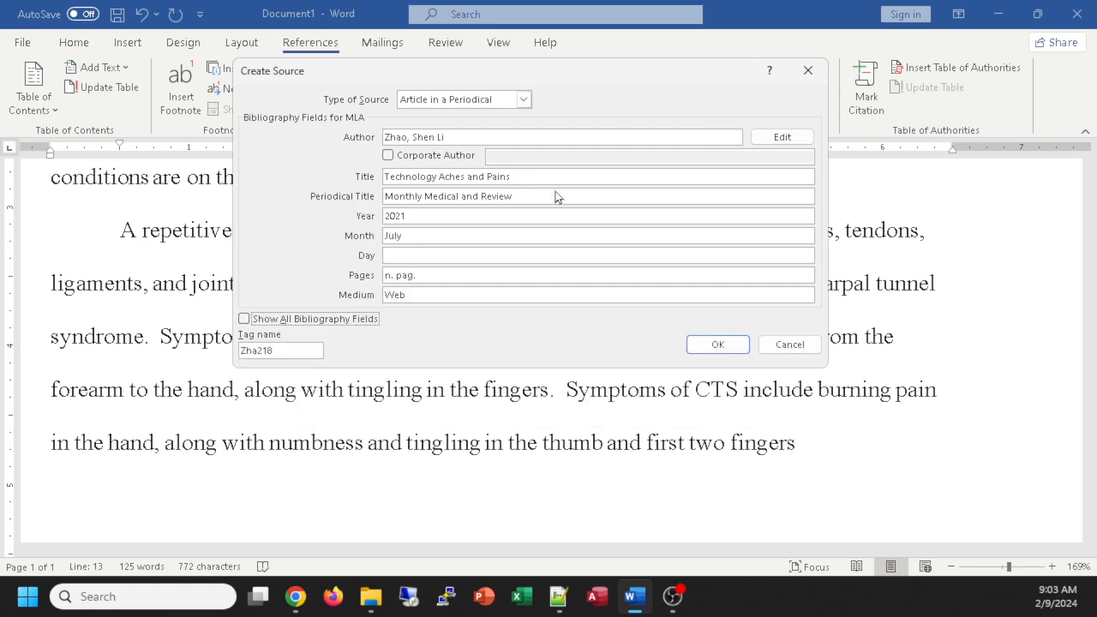
# Save the completed periodical source and insert its citation at the end of the second paragraph.
pyautogui.click(409, 254)
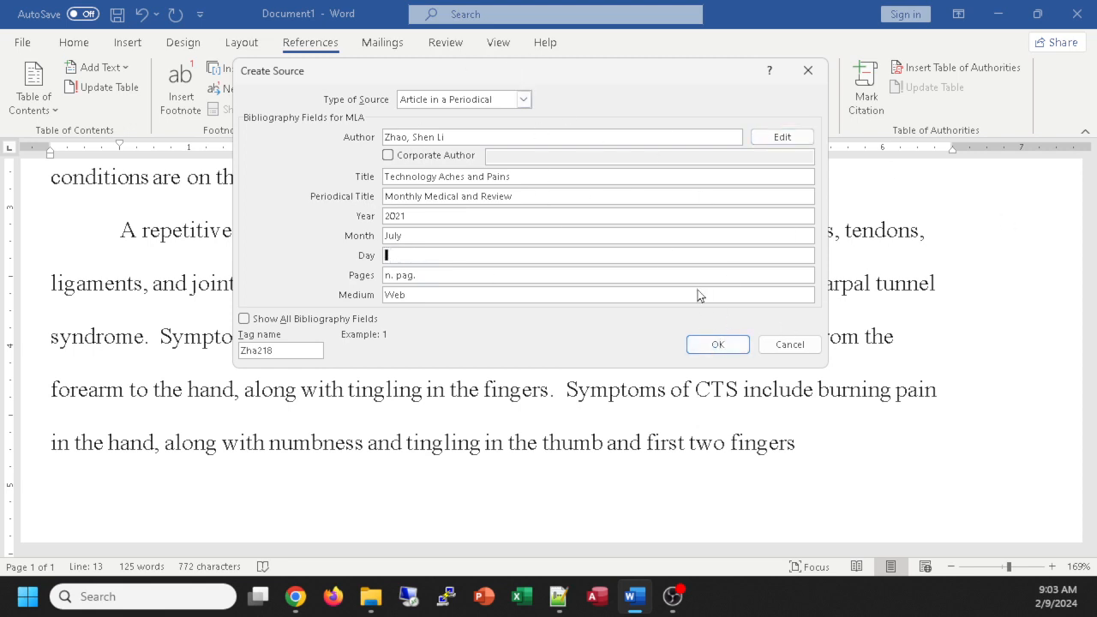
pyautogui.click(718, 343)
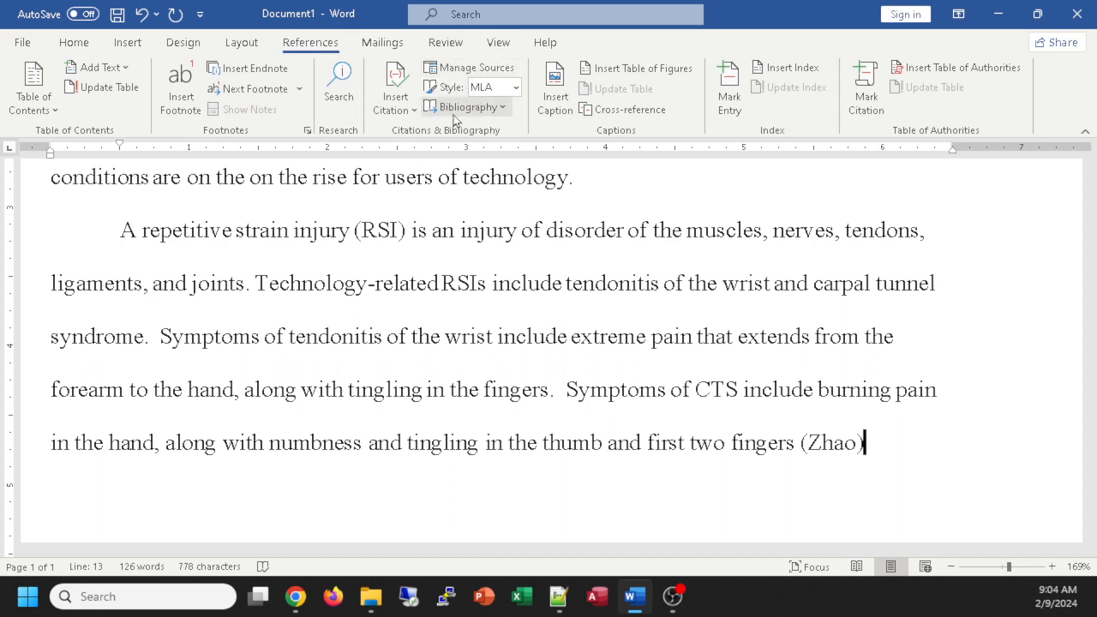
# Examine the master and current source lists in the Source Manager, previewing the "Emmaus Students" entry, and close it.
pyautogui.click(478, 68)
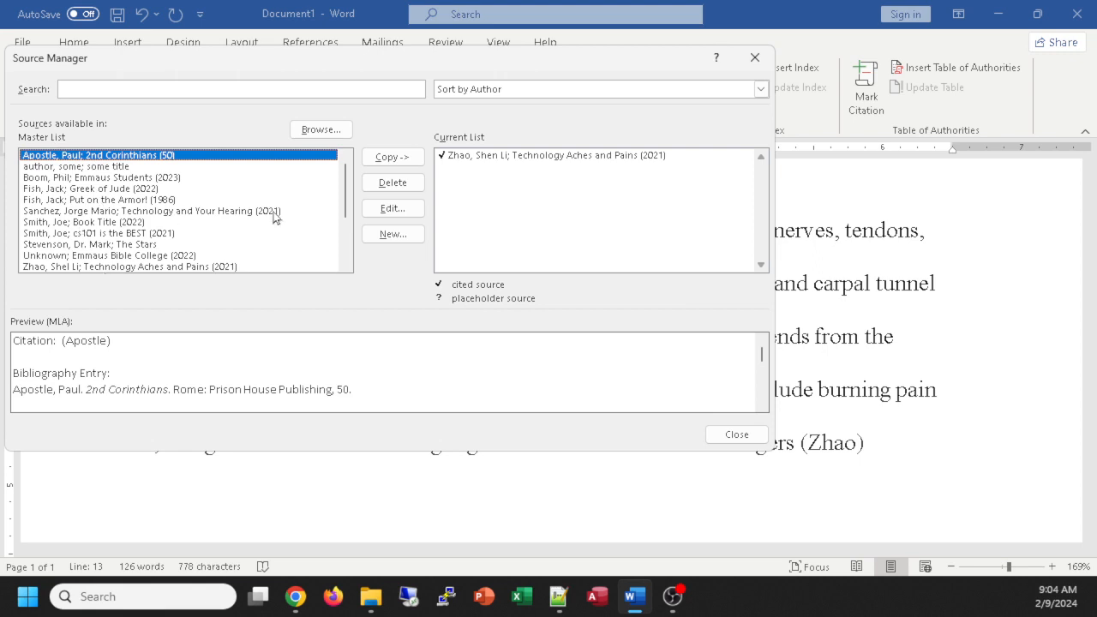
pyautogui.scroll(-3, 330, 253)
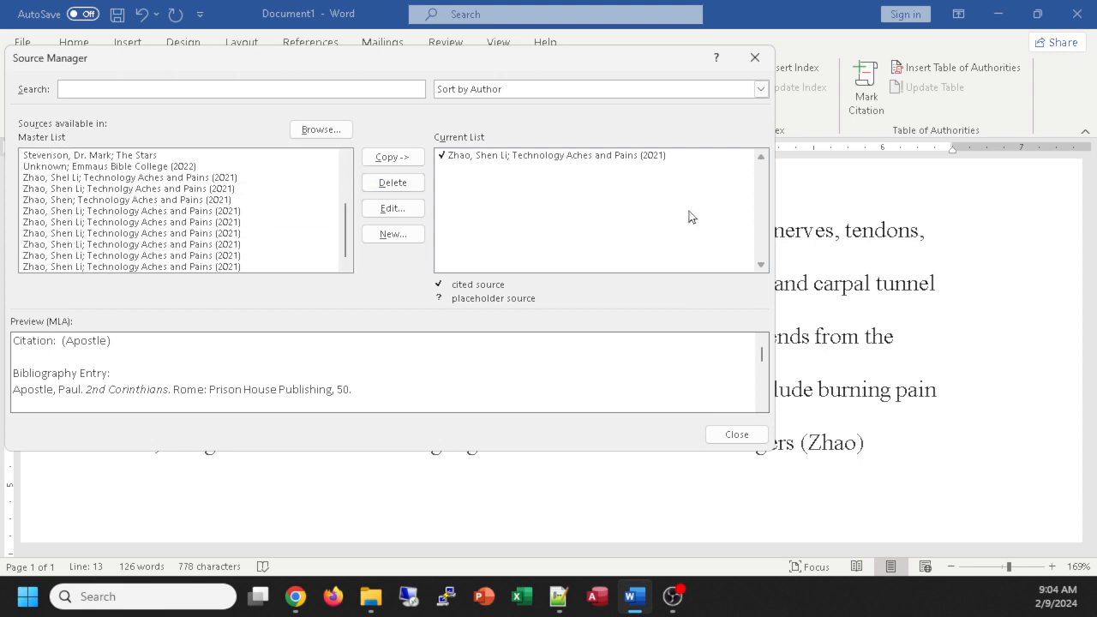
pyautogui.moveTo(346, 236); pyautogui.dragTo(351, 184)
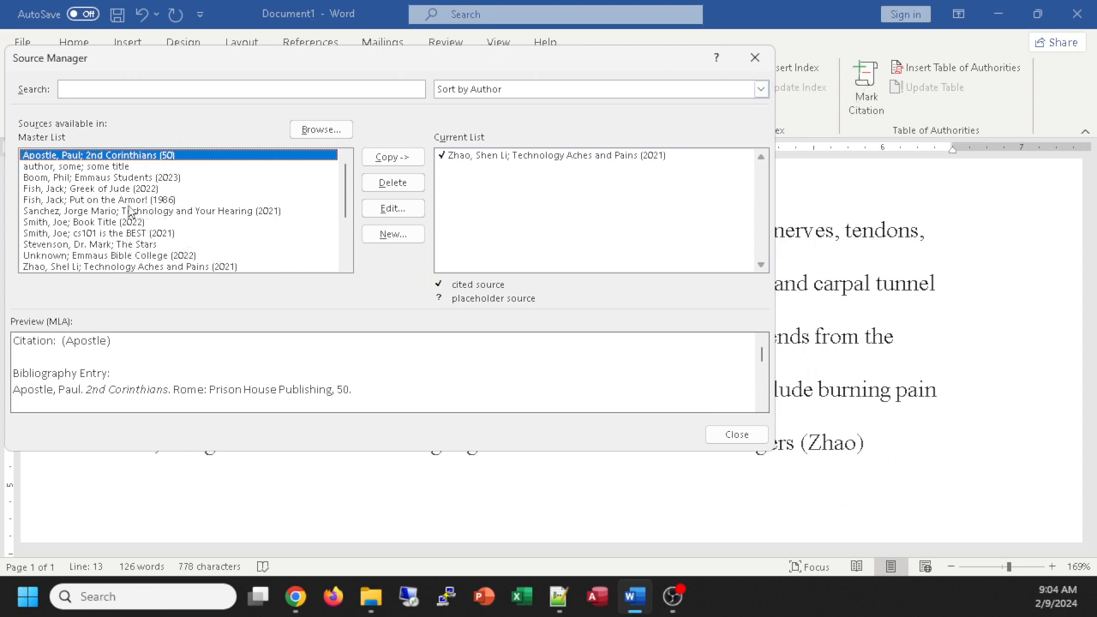
pyautogui.click(99, 177)
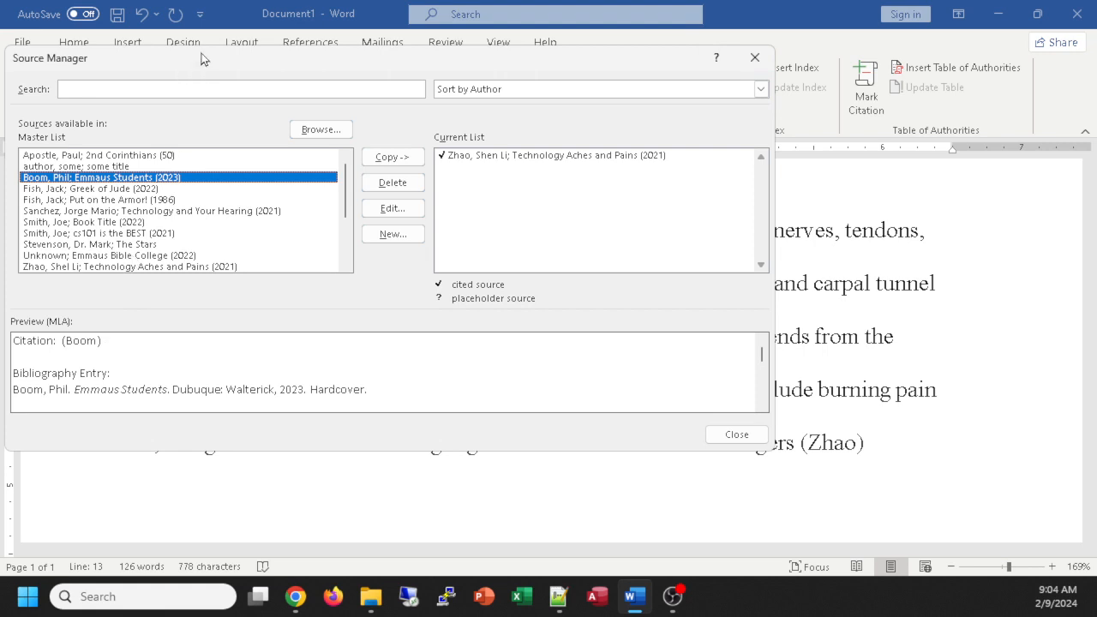
pyautogui.moveTo(202, 53); pyautogui.dragTo(223, 51)
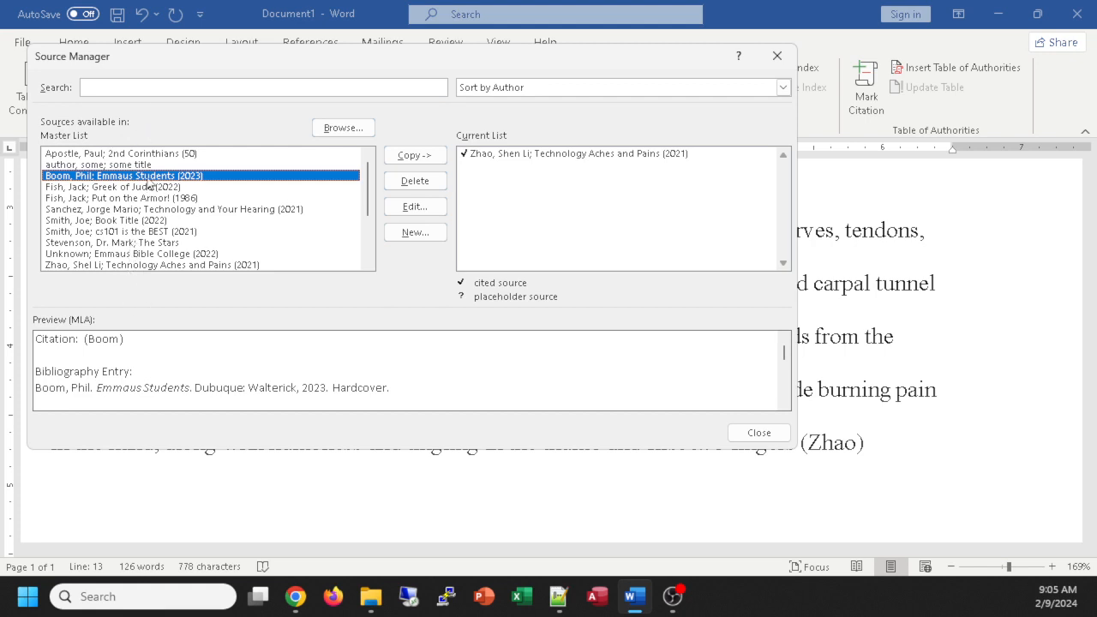
pyautogui.click(777, 56)
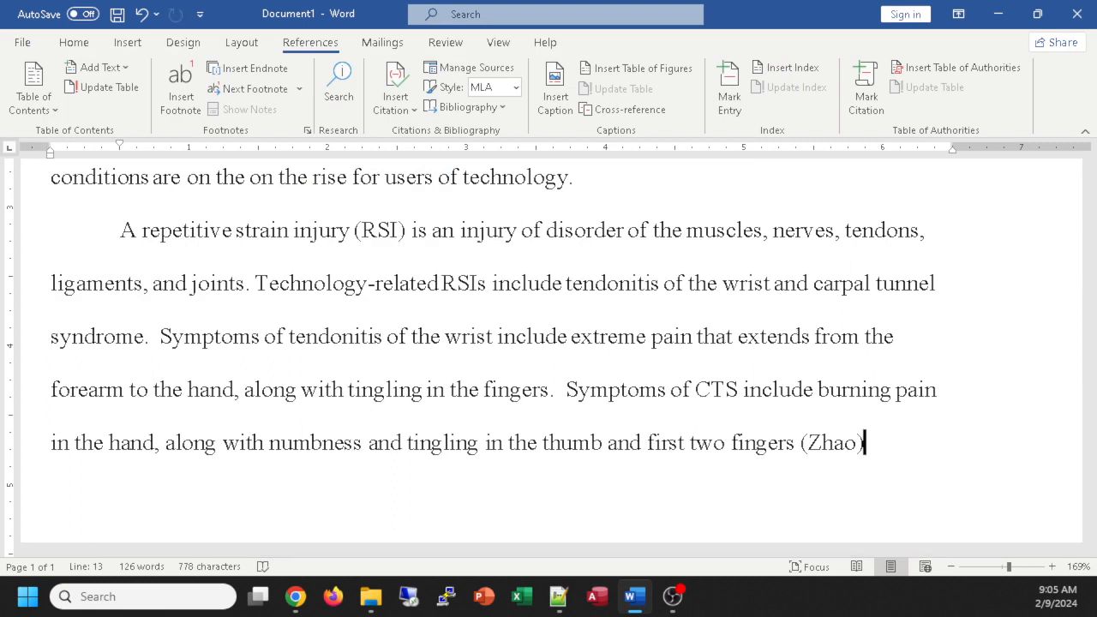
# After the citation, add a period and "Factors that can cause these disorders include prolonged typing or mouse usage and continual shifting between a mouse and keyboard.".
pyautogui.hotkey('alt', 'Tab')
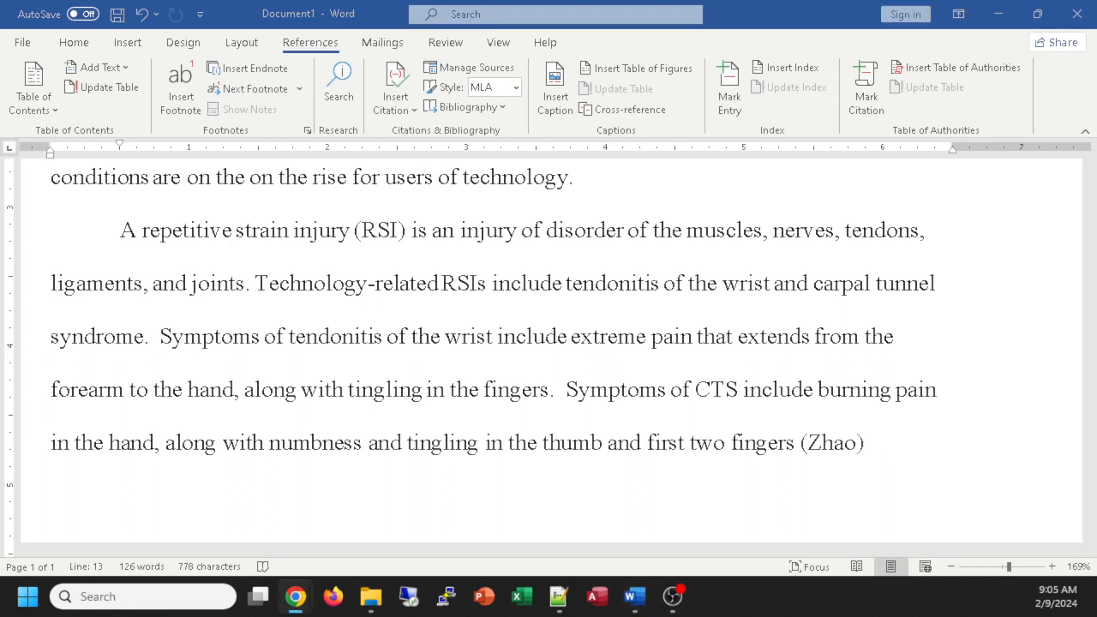
pyautogui.click(877, 464)
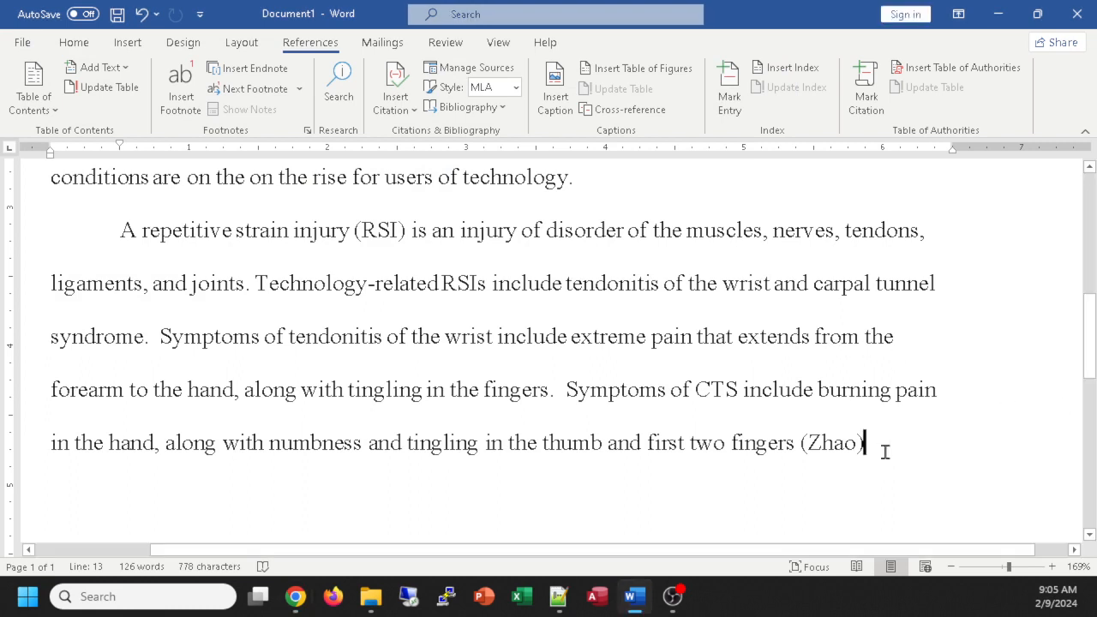
pyautogui.write('.')
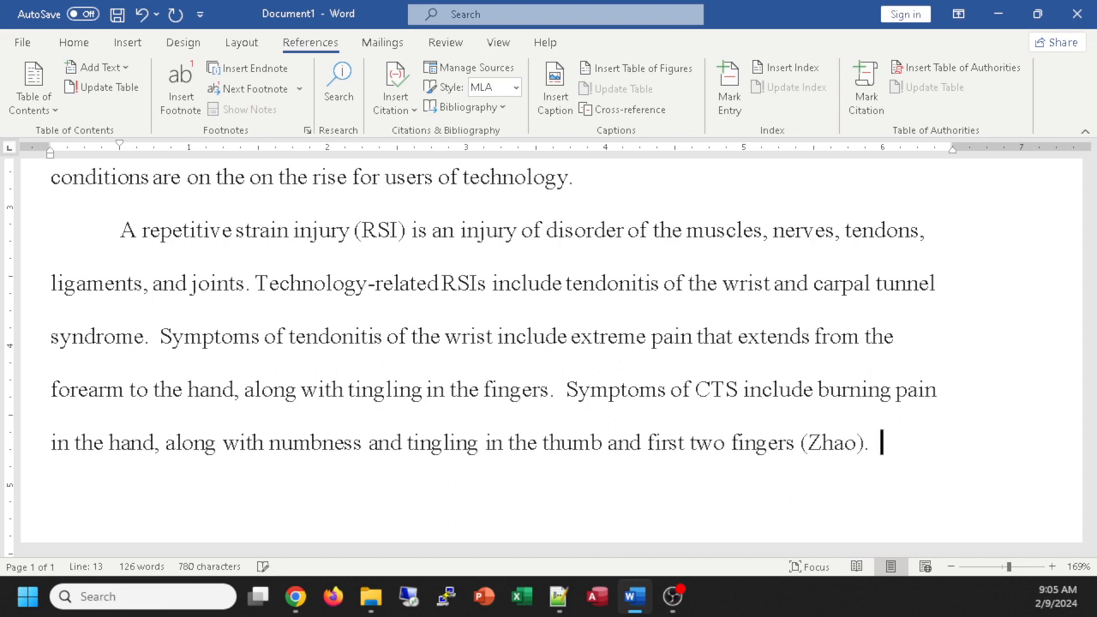
pyautogui.write('  Factors that')
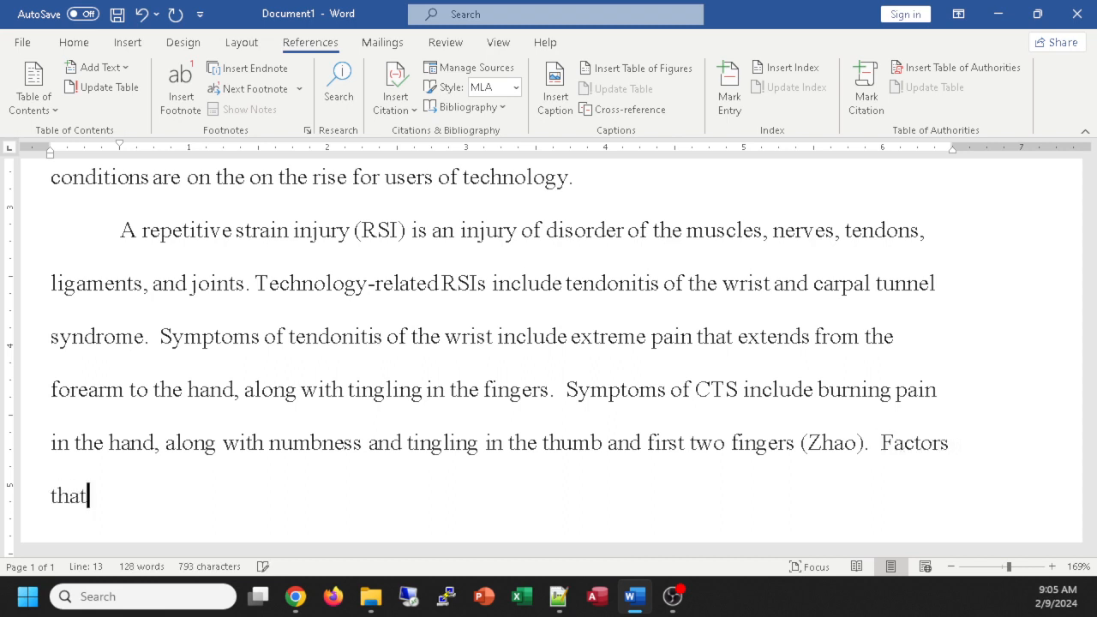
pyautogui.write(' can caus')
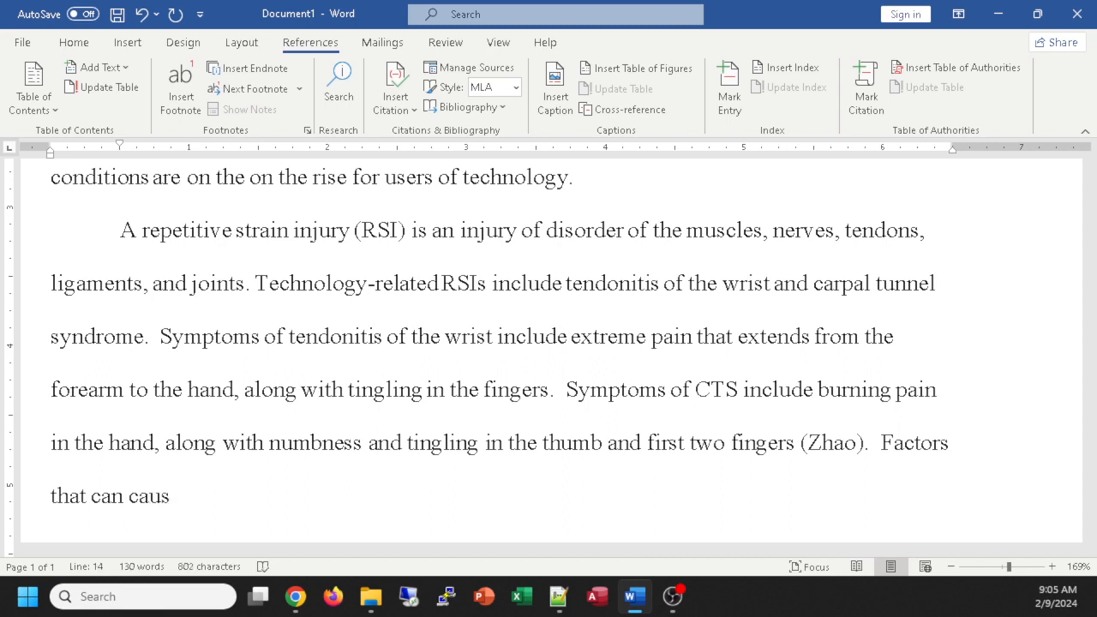
pyautogui.write('e these disorders')
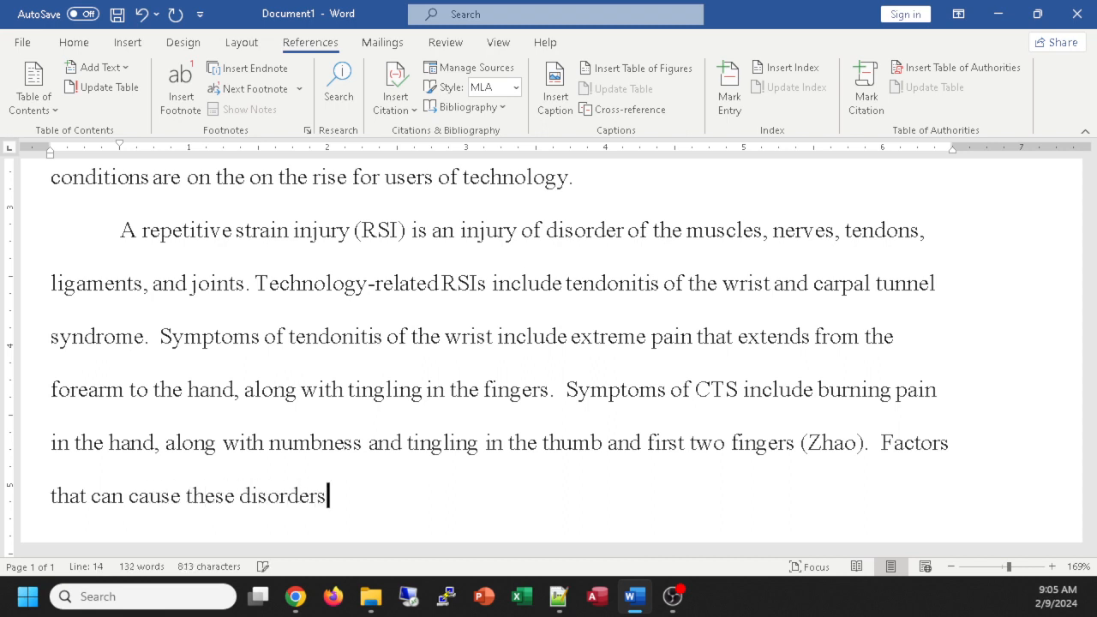
pyautogui.write(' includee')
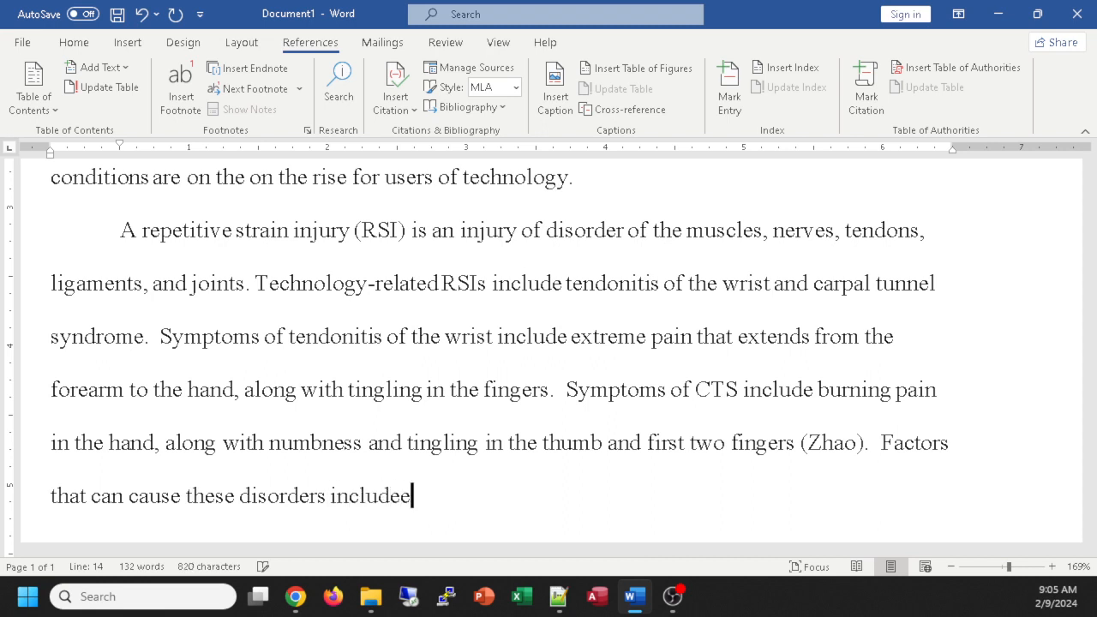
pyautogui.press('BackSpace')
pyautogui.write('prolonged typing')
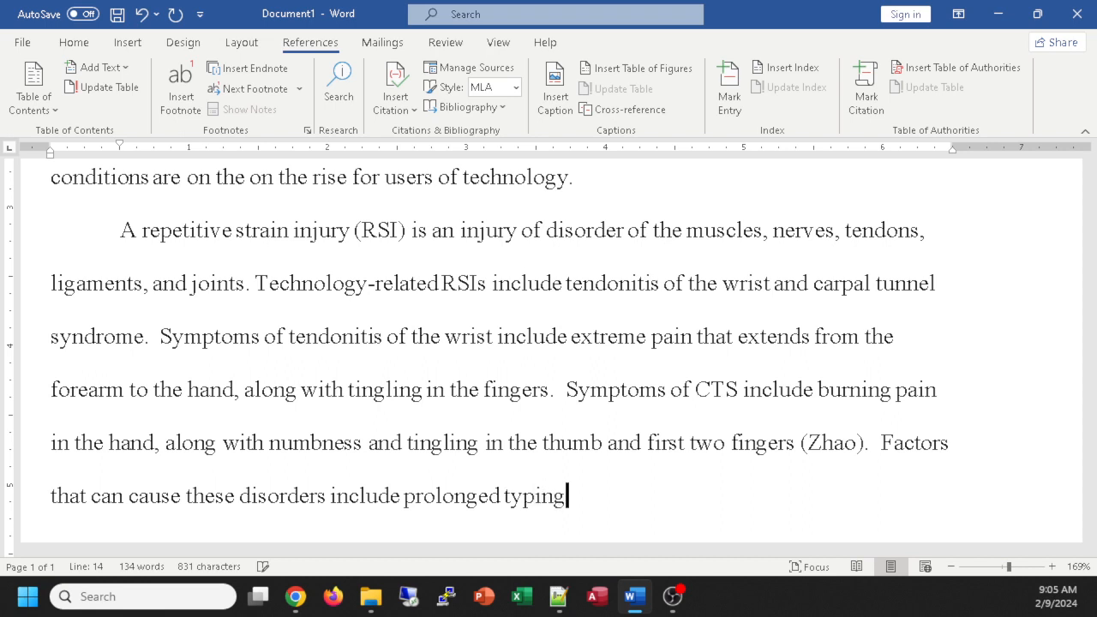
pyautogui.write(' or mouse us')
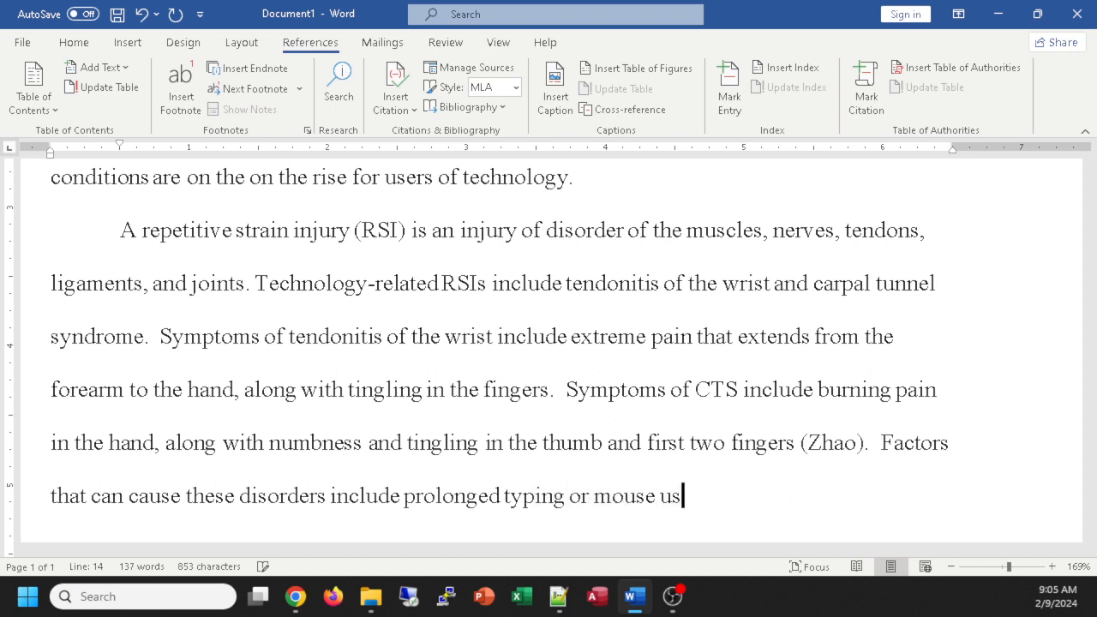
pyautogui.write('age and contin')
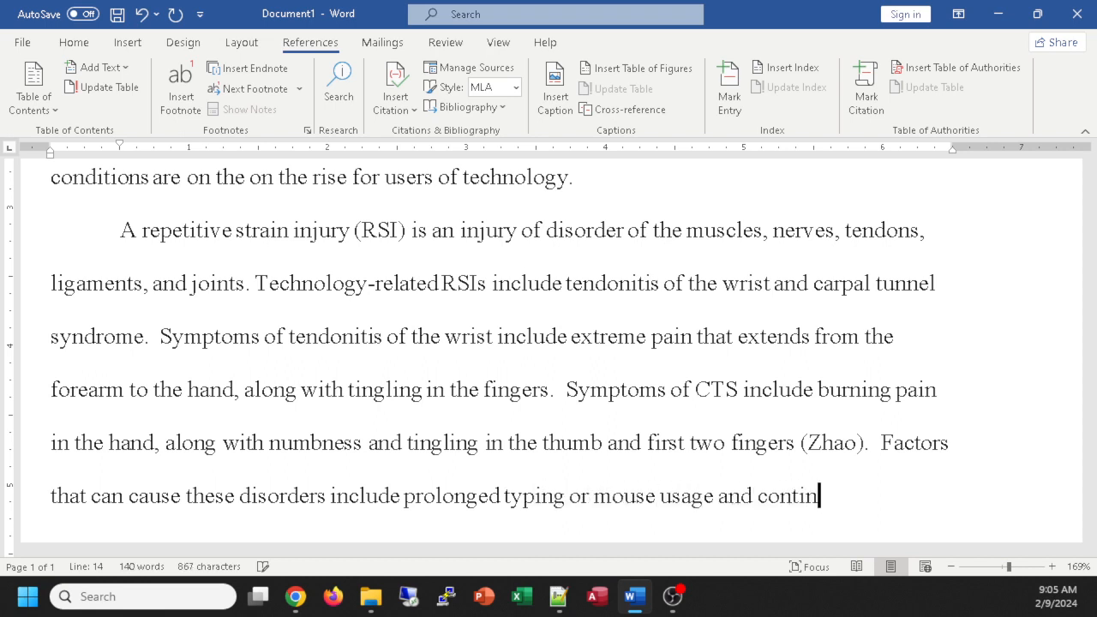
pyautogui.write('ual shifting ')
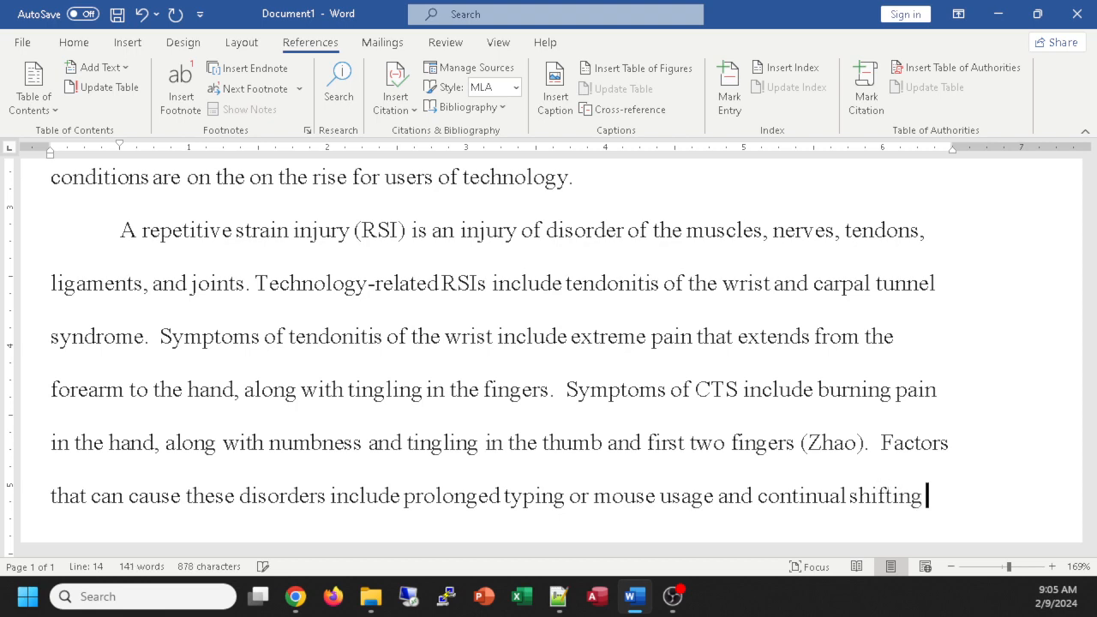
pyautogui.write('between a mouns')
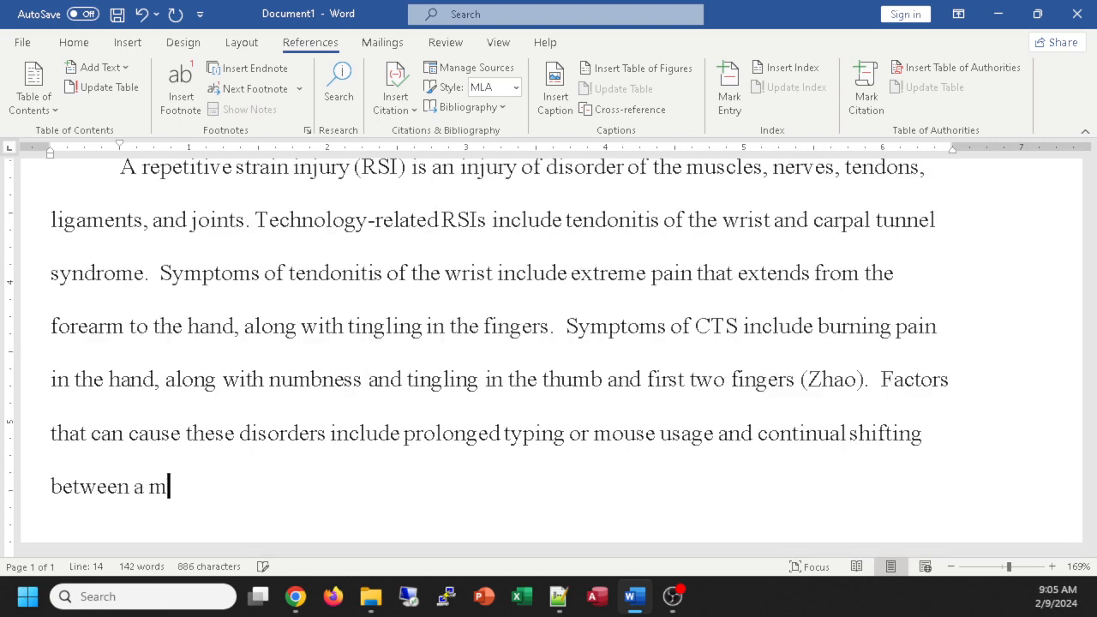
pyautogui.press('BackSpace')
pyautogui.press('BackSpace')
pyautogui.write('se and key')
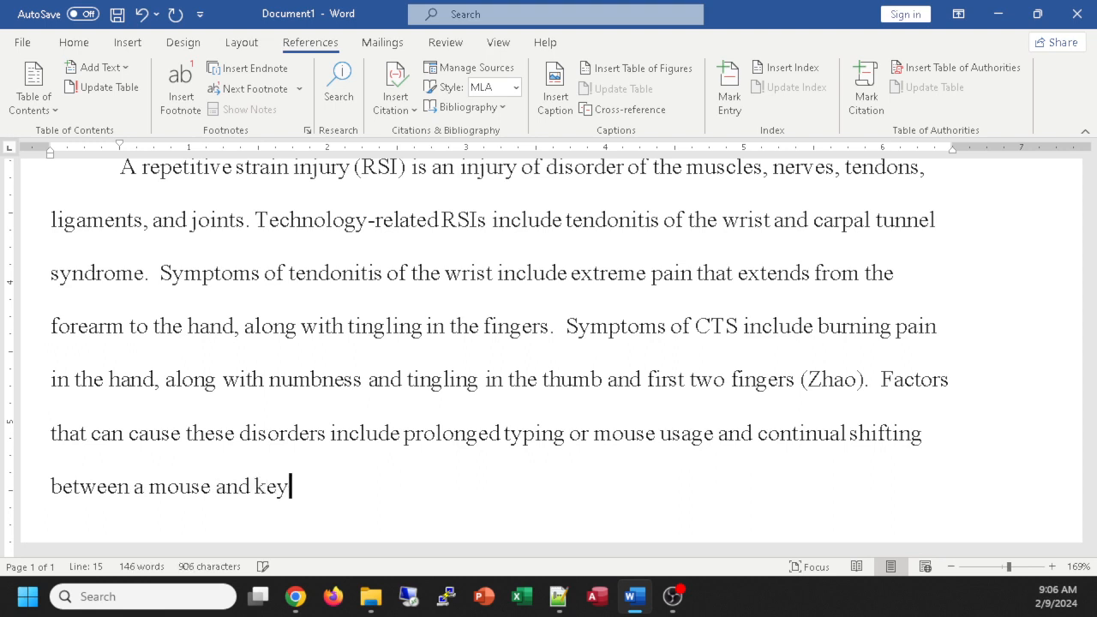
pyautogui.write('board.  Taking')
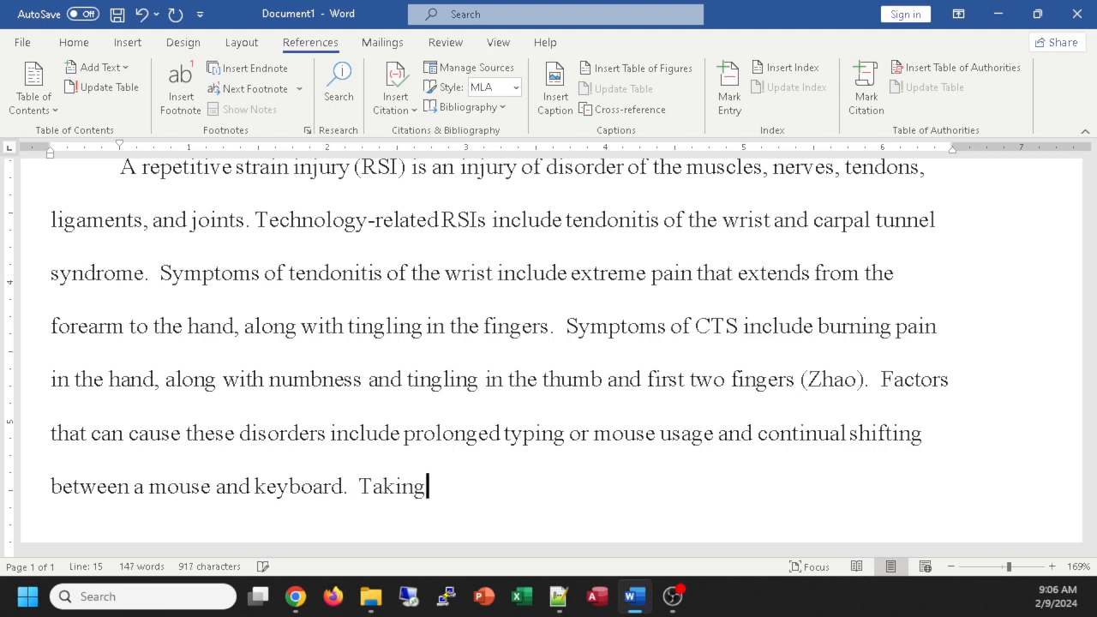
# Finish the paragraph with "Taking continual breaks and exercising the hands and arms can help reduce chances of developing these repetitive strain injuries.".
pyautogui.write(' contin')
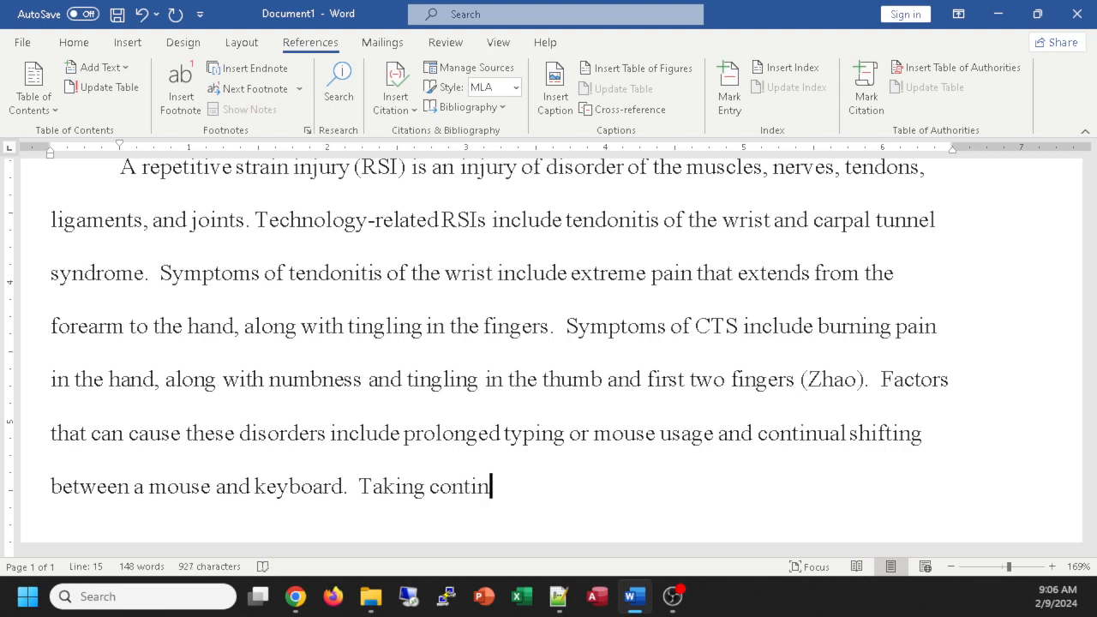
pyautogui.write('inual')
pyautogui.press('BackSpace')
pyautogui.press('BackSpace')
pyautogui.press('BackSpace')
pyautogui.press('BackSpace')
pyautogui.press('BackSpace')
pyautogui.press('BackSpace')
pyautogui.write('nual ')
pyautogui.write('bree')
pyautogui.write('ks')
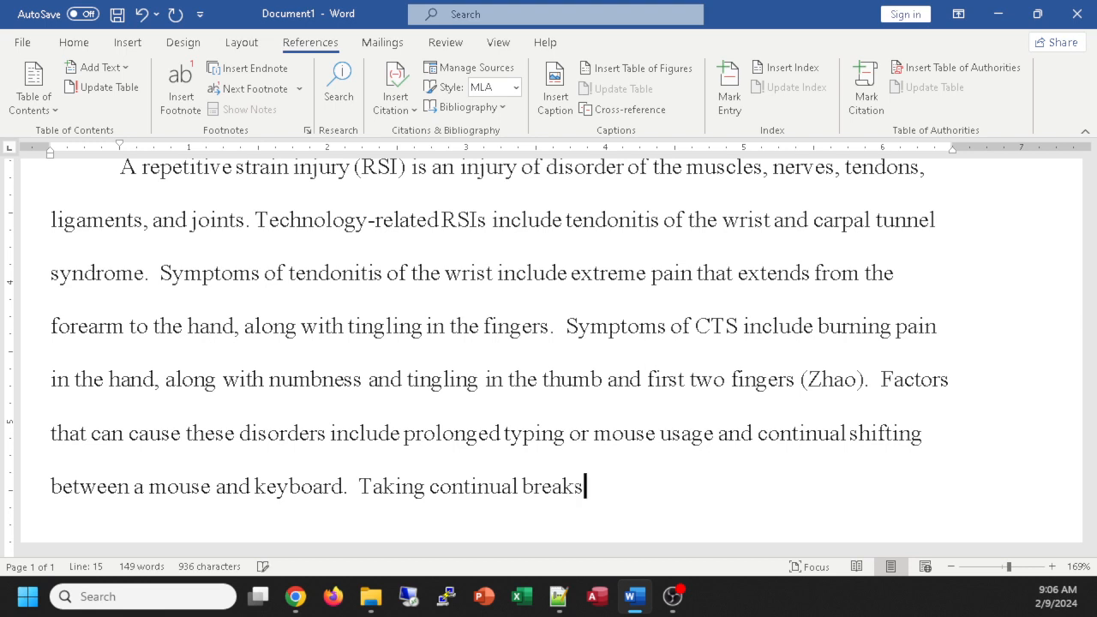
pyautogui.write(' an dexter')
pyautogui.press('BackSpace')
pyautogui.press('BackSpace')
pyautogui.press('BackSpace')
pyautogui.press('BackSpace')
pyautogui.press('BackSpace')
pyautogui.press('BackSpace')
pyautogui.press('BackSpace')
pyautogui.write('d exerc')
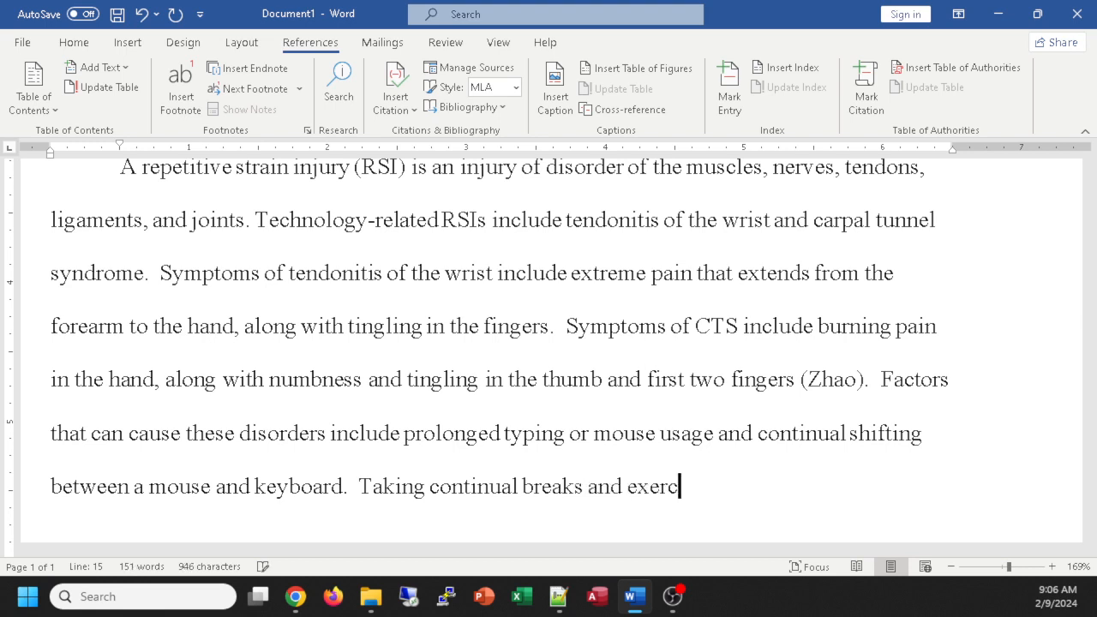
pyautogui.write('ising the hands ')
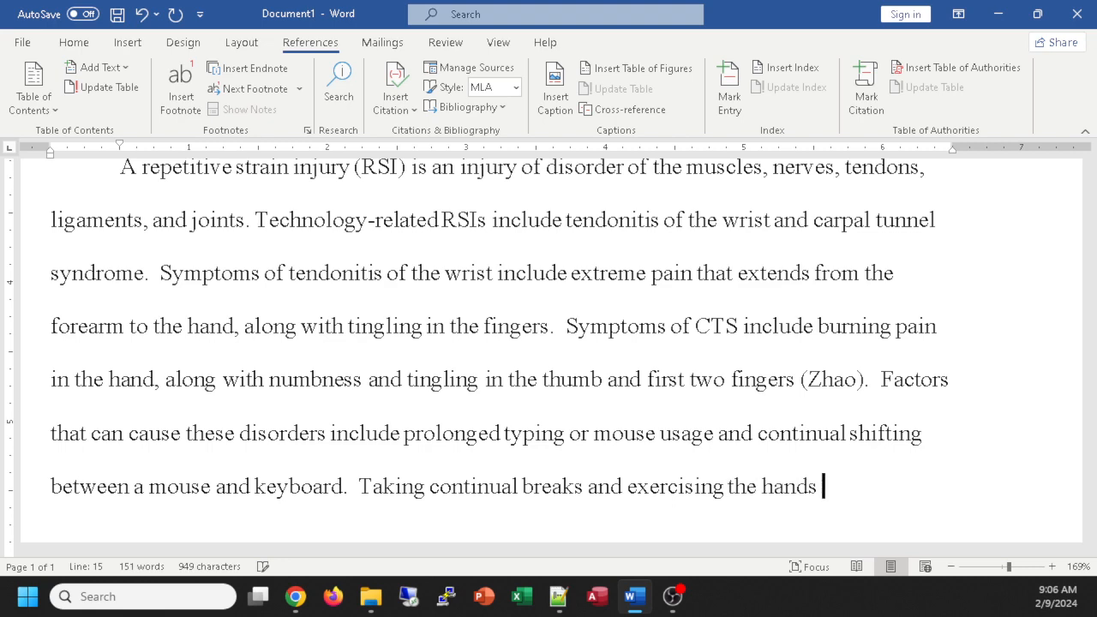
pyautogui.write('and arms can h')
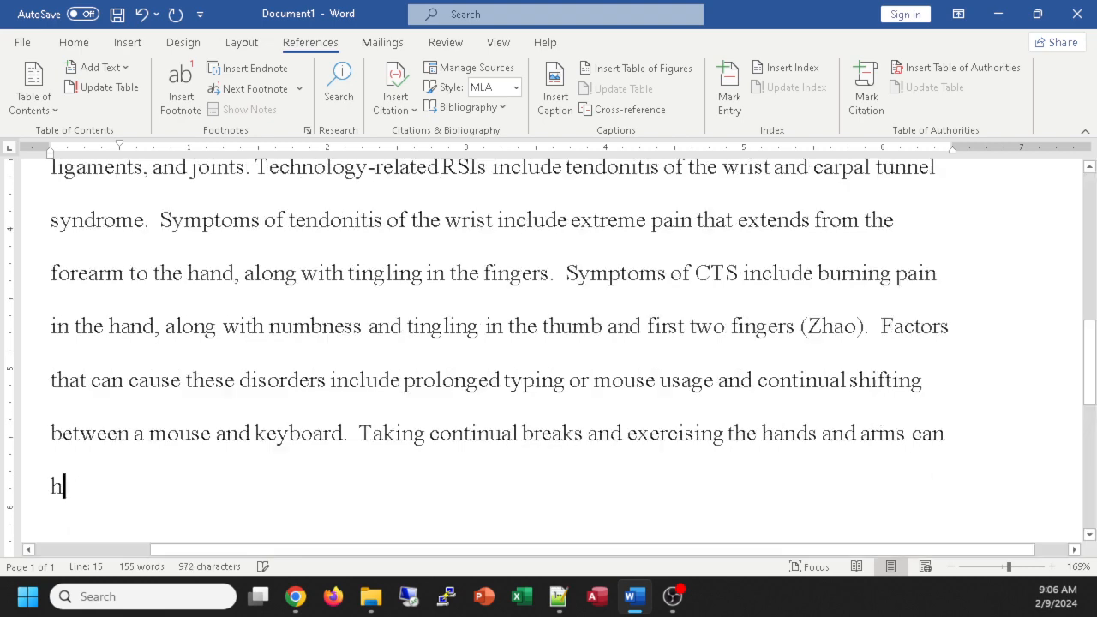
pyautogui.write('elp reu')
pyautogui.press('BackSpace')
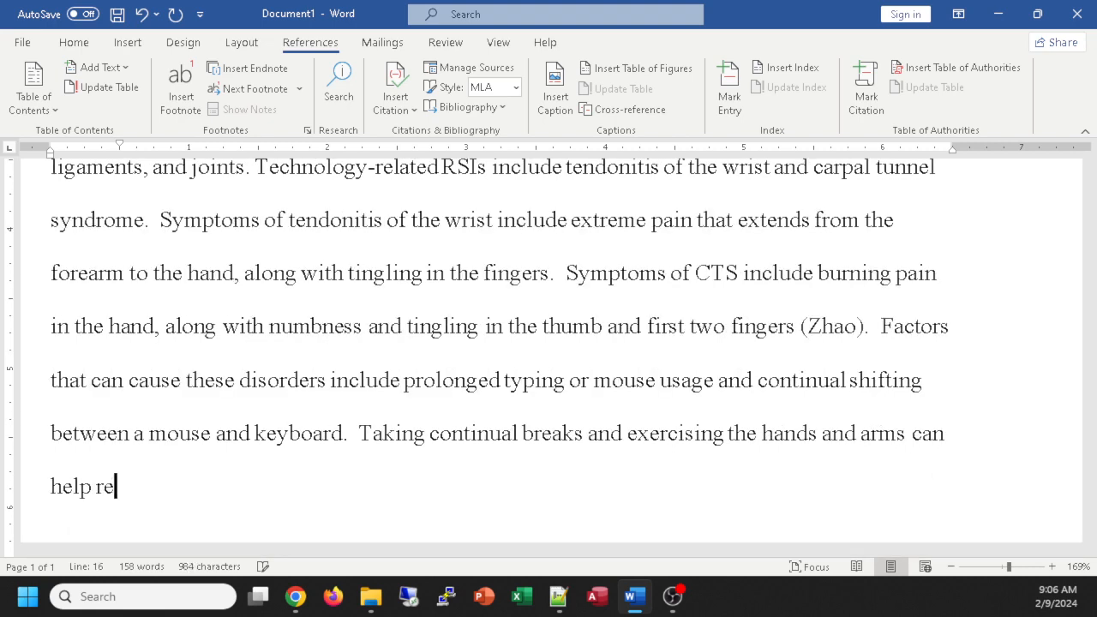
pyautogui.write('duce cha')
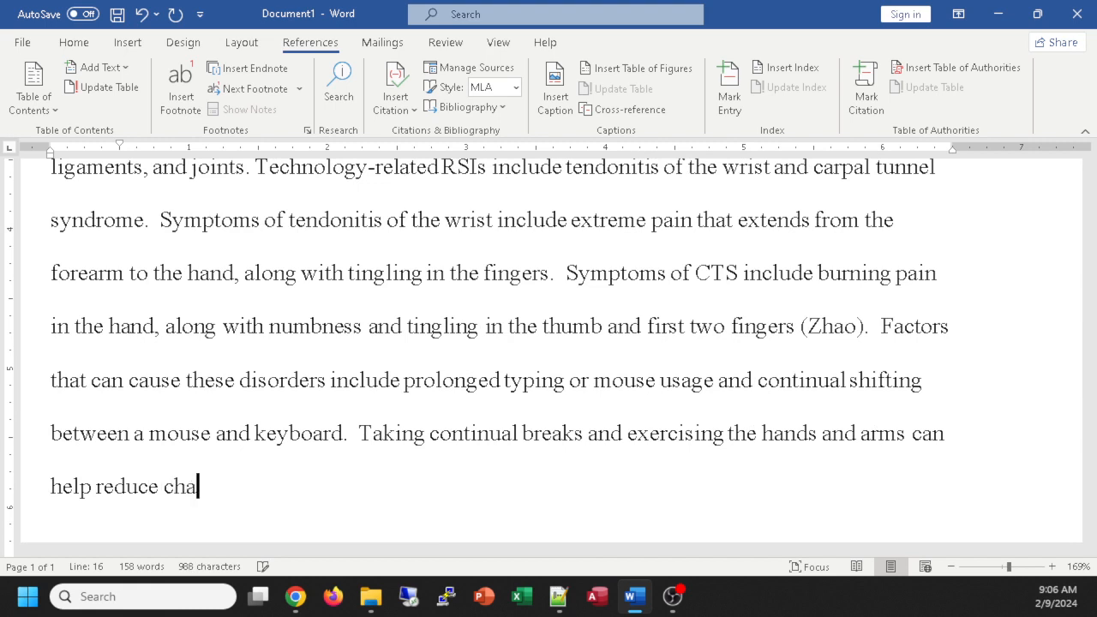
pyautogui.write('nces of deve')
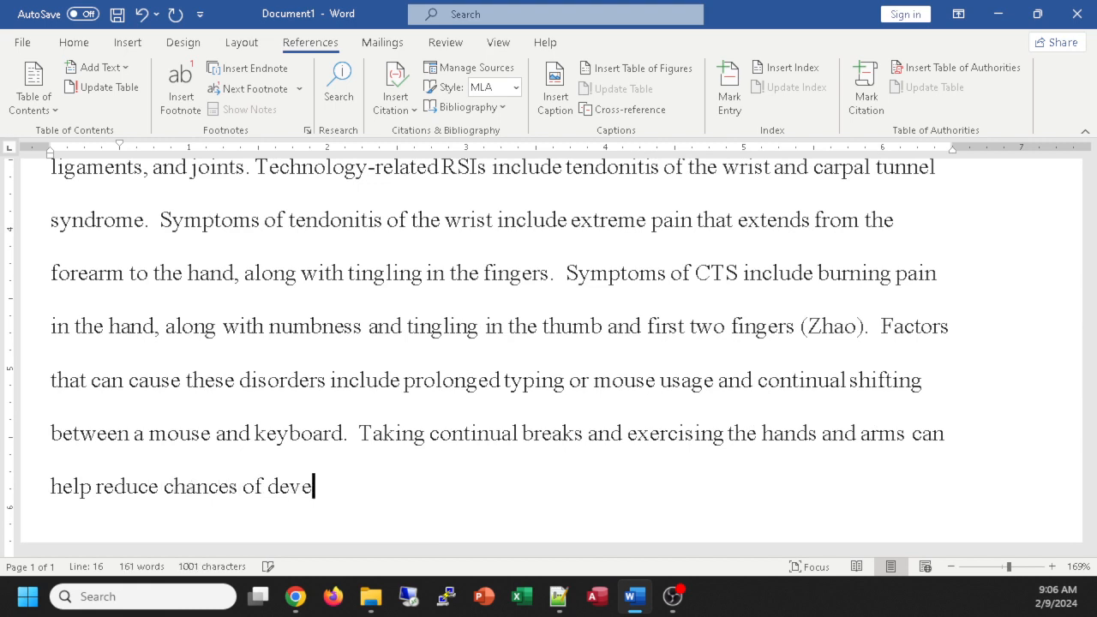
pyautogui.write('loping th')
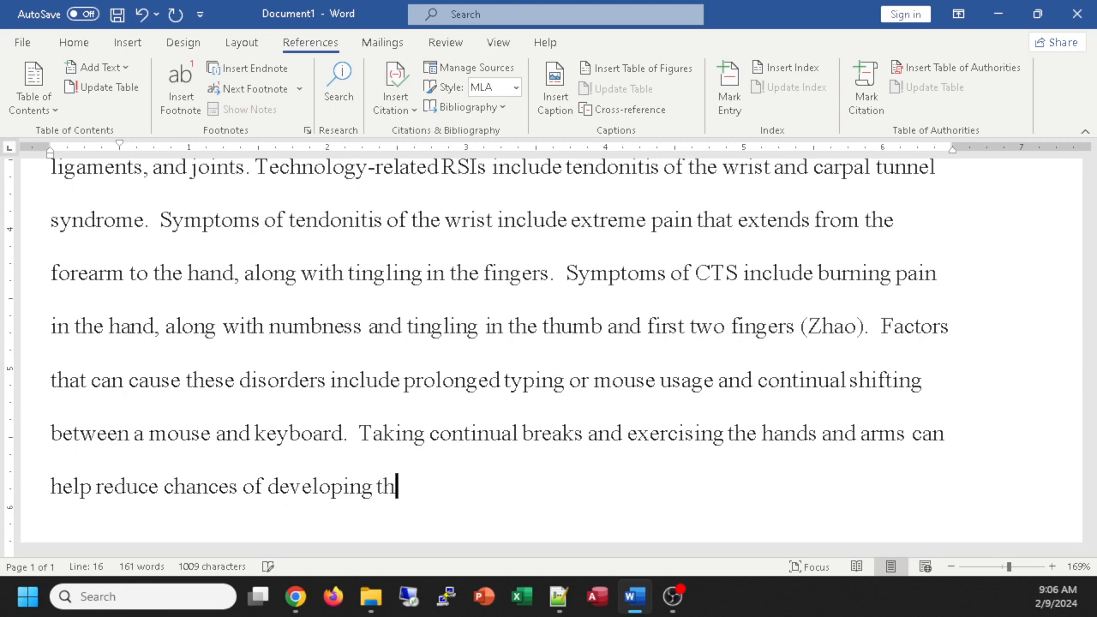
pyautogui.write('ese repe')
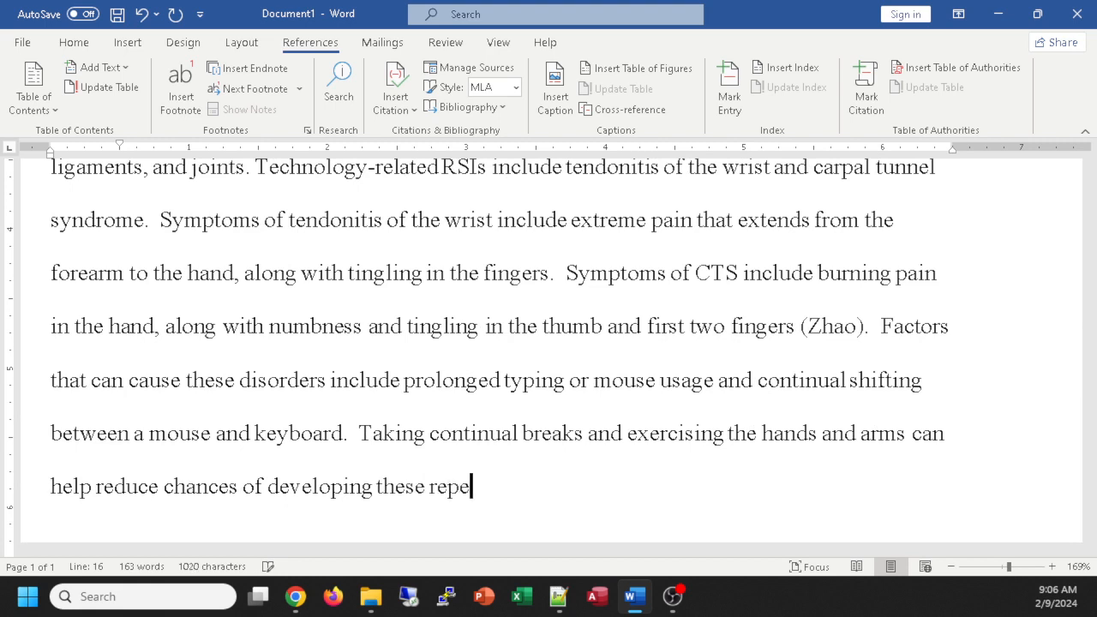
pyautogui.write('tetive strain injuri')
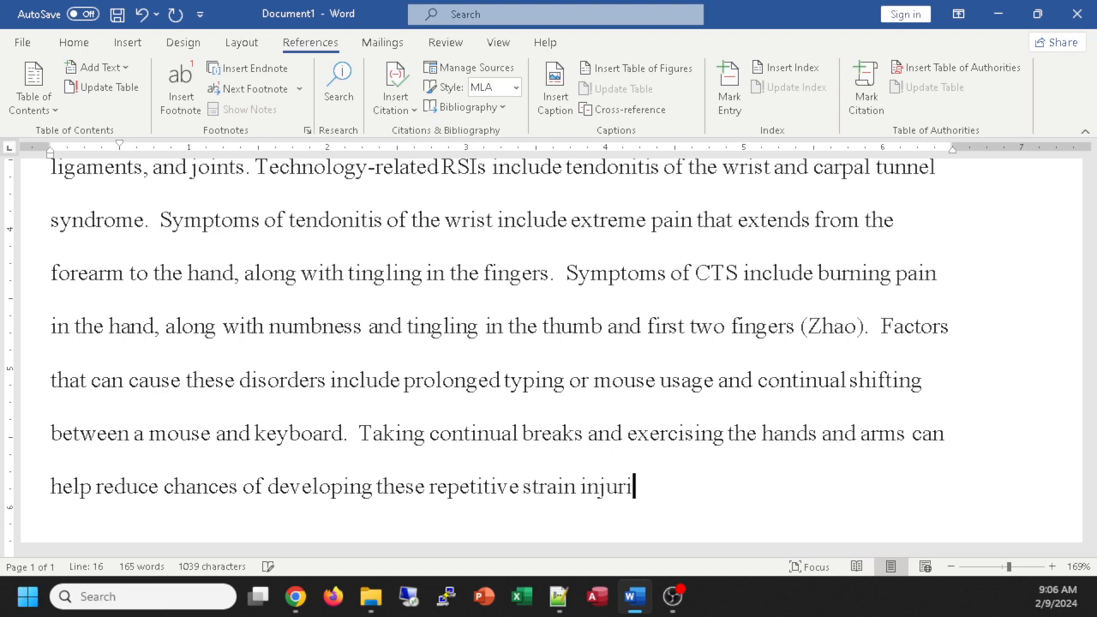
pyautogui.write('es.')
# Save the document as a Word file in the Homework folder, prefixing the suggested file name with the student's username and "WD2 Research Paper".
pyautogui.click(118, 16)
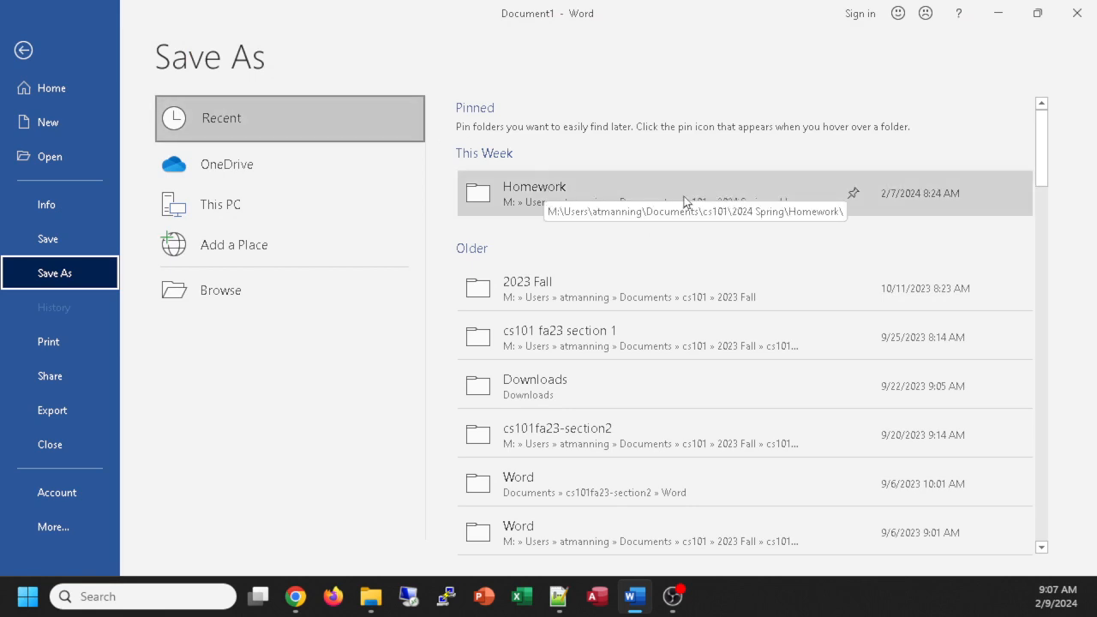
pyautogui.click(589, 182)
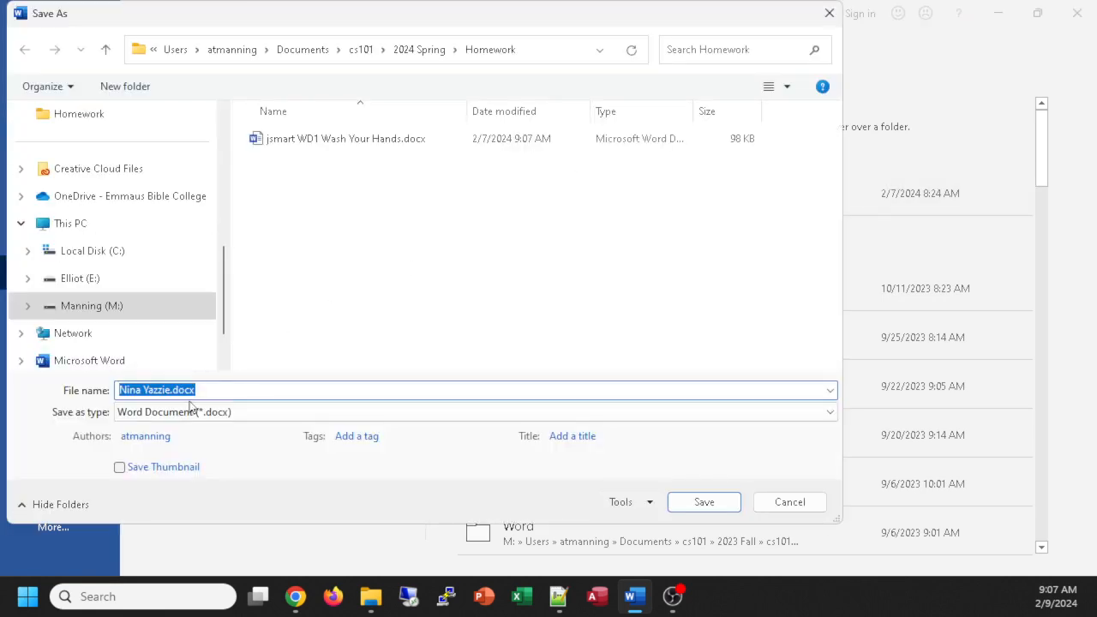
pyautogui.click(123, 390)
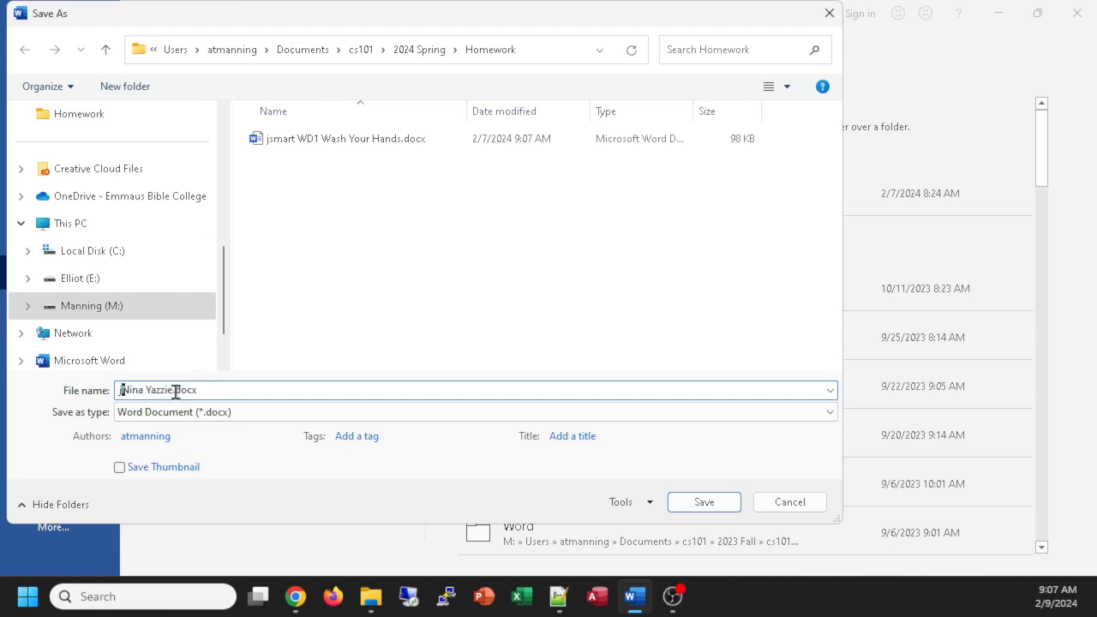
pyautogui.write('jsmart')
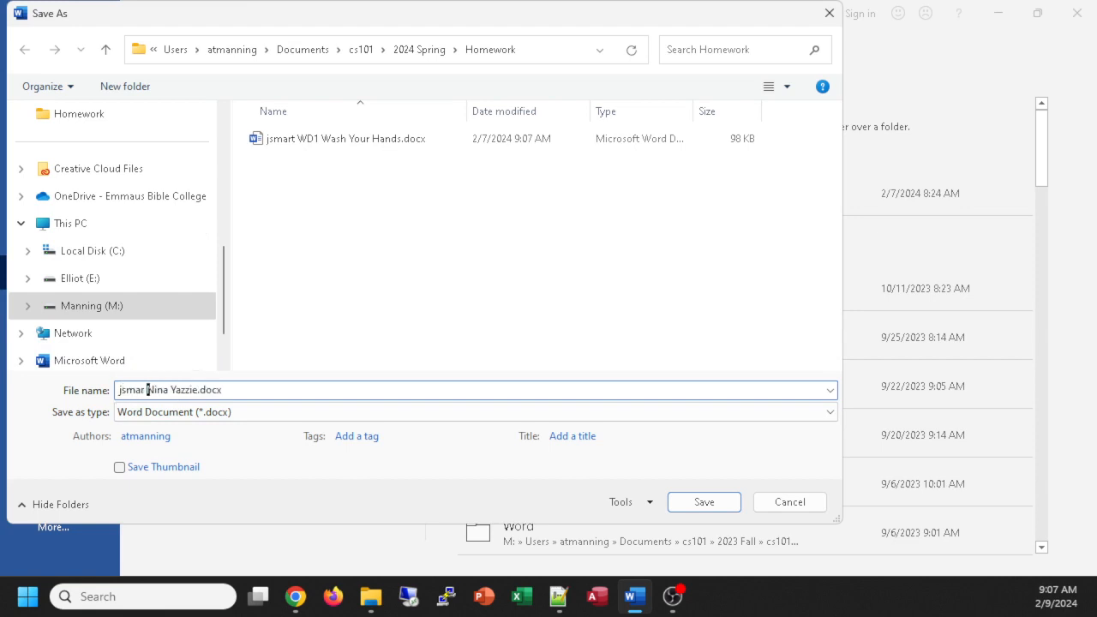
pyautogui.press('BackSpace')
pyautogui.write('WE')
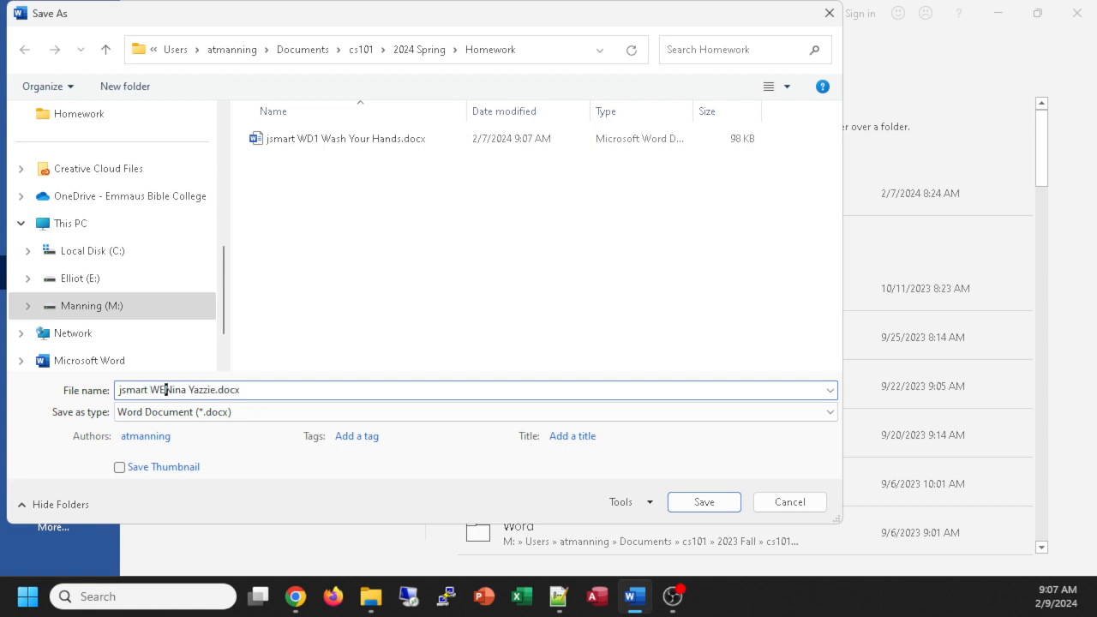
pyautogui.press('BackSpace')
pyautogui.write('D2 Research Paper')
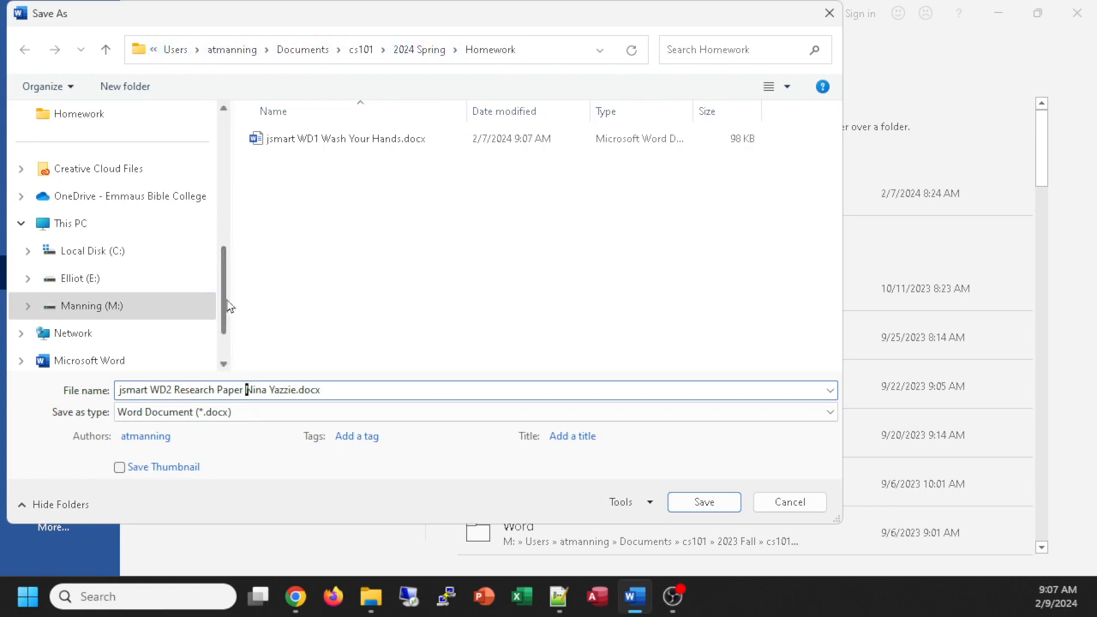
pyautogui.scroll(1, 220, 289)
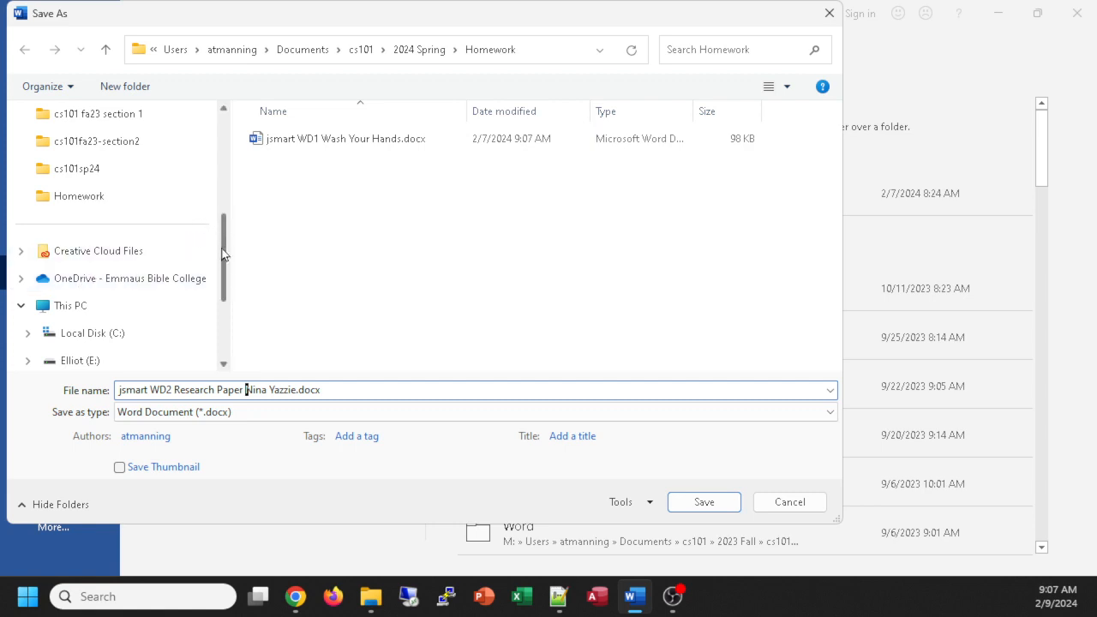
pyautogui.scroll(-2, 221, 253)
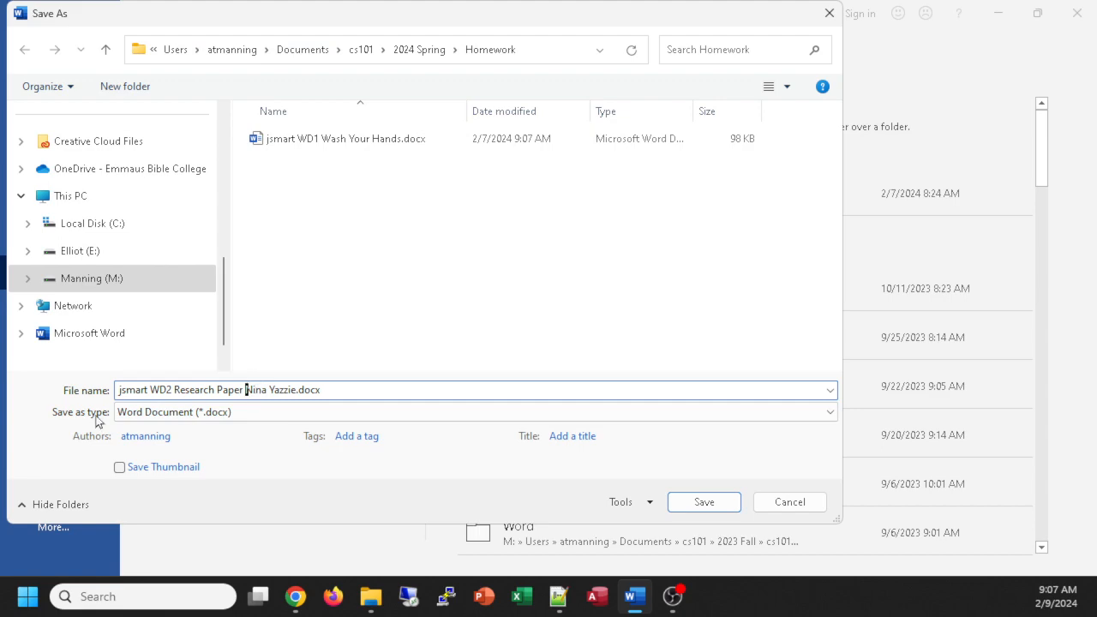
pyautogui.click(708, 506)
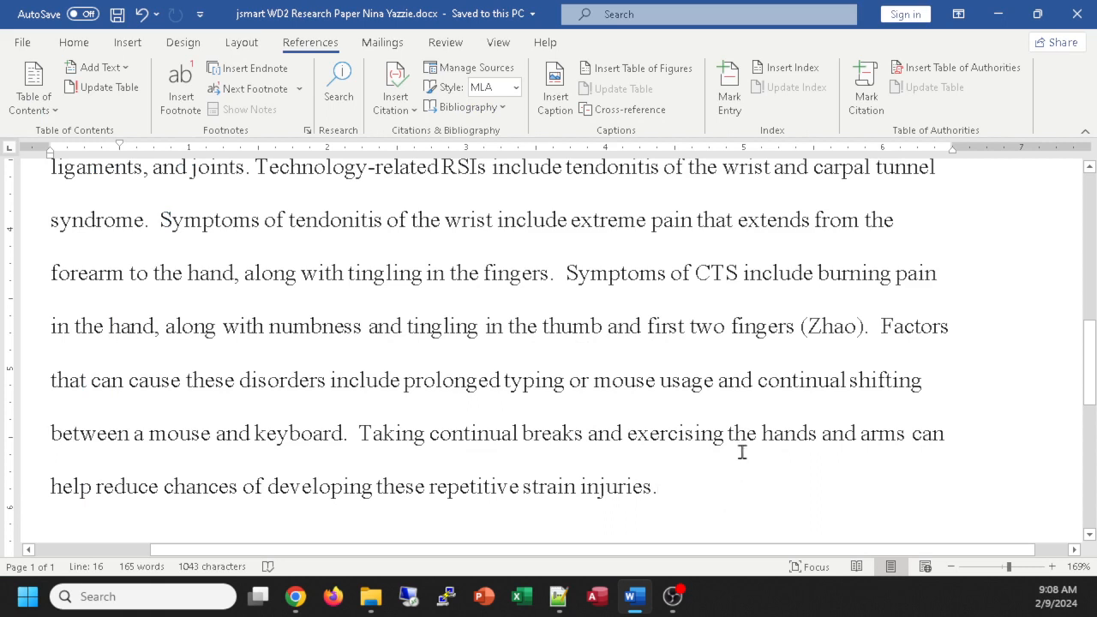
pyautogui.click(117, 17)
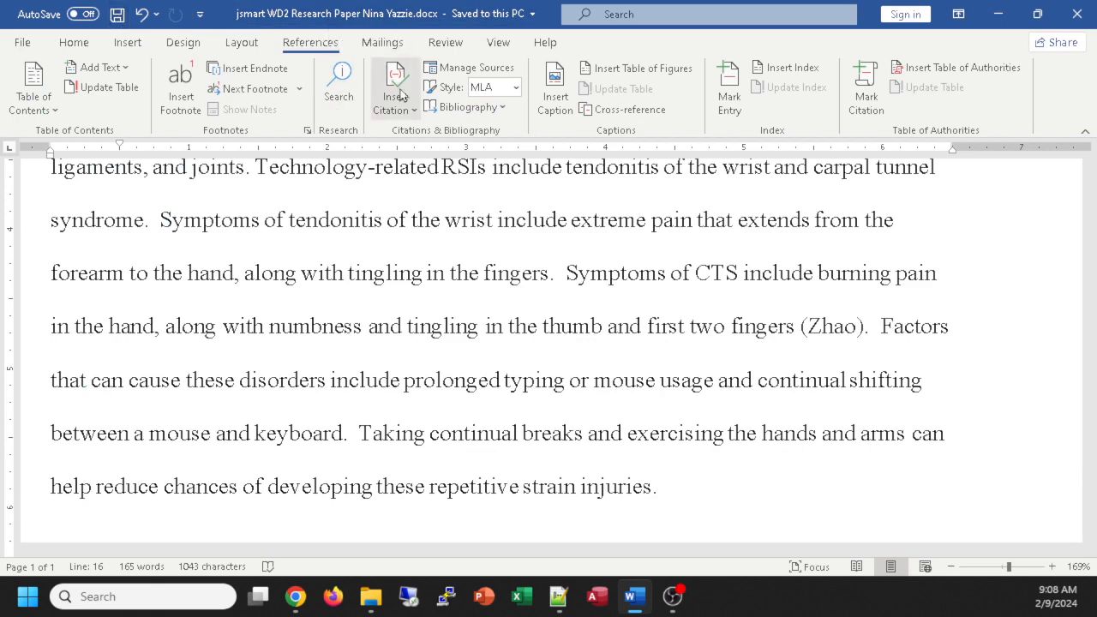
# Look in the Homework folder through Save As to check for the saved research paper, and cancel without saving again.
pyautogui.click(22, 42)
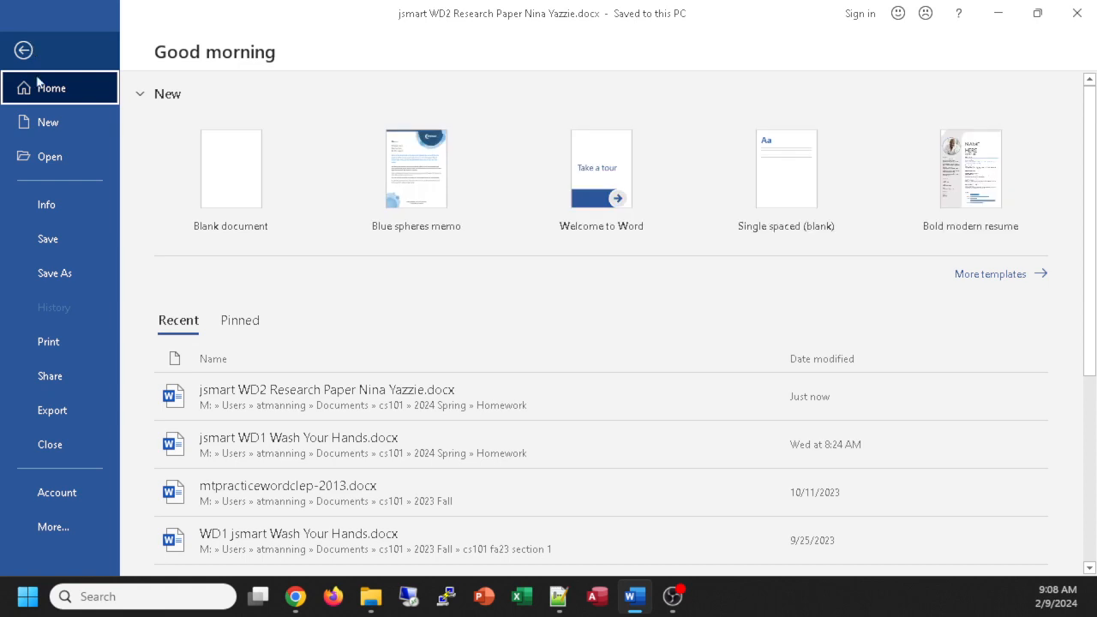
pyautogui.click(60, 277)
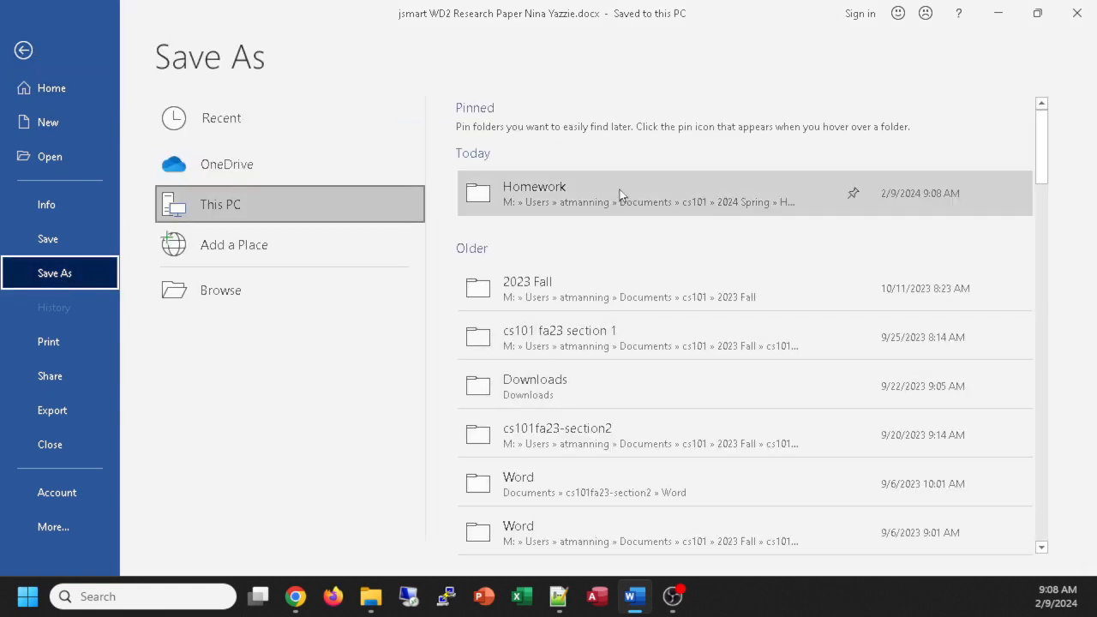
pyautogui.click(557, 202)
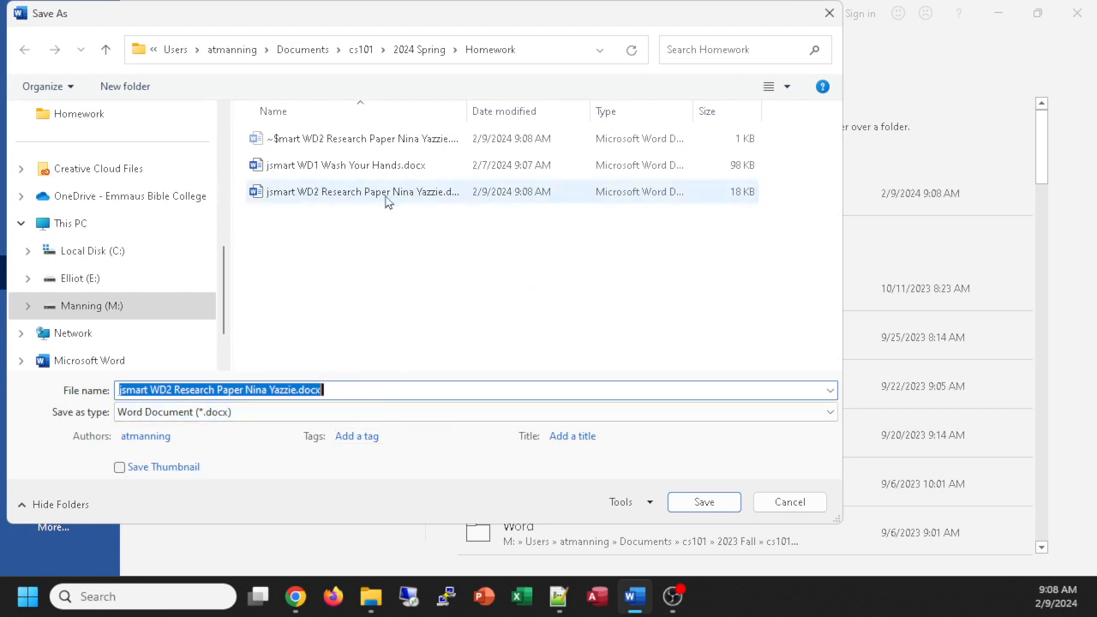
pyautogui.click(785, 510)
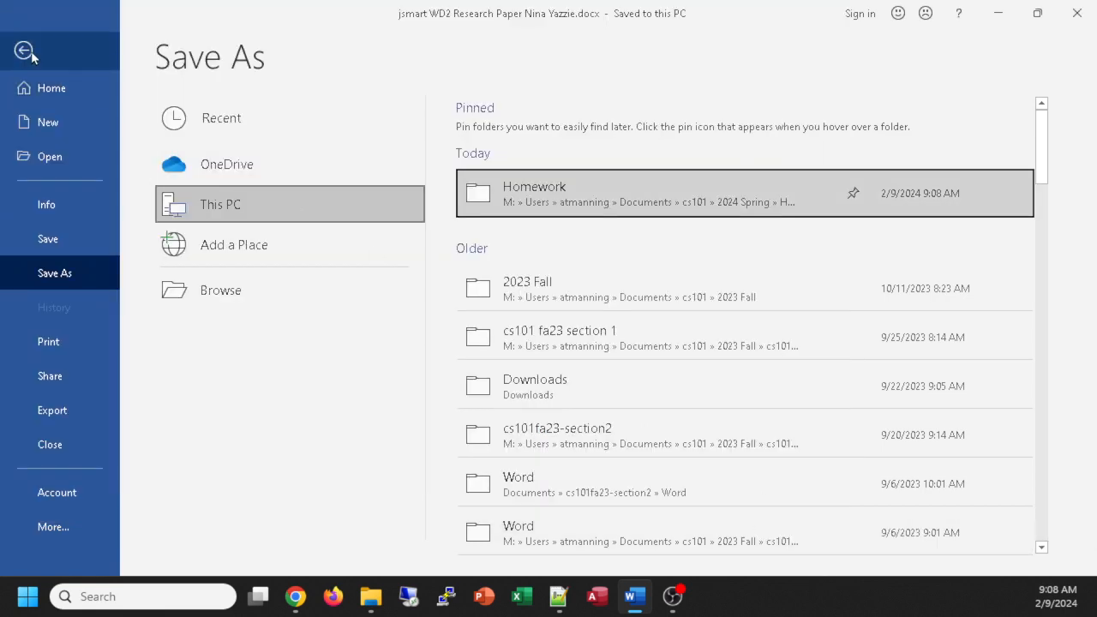
pyautogui.click(23, 51)
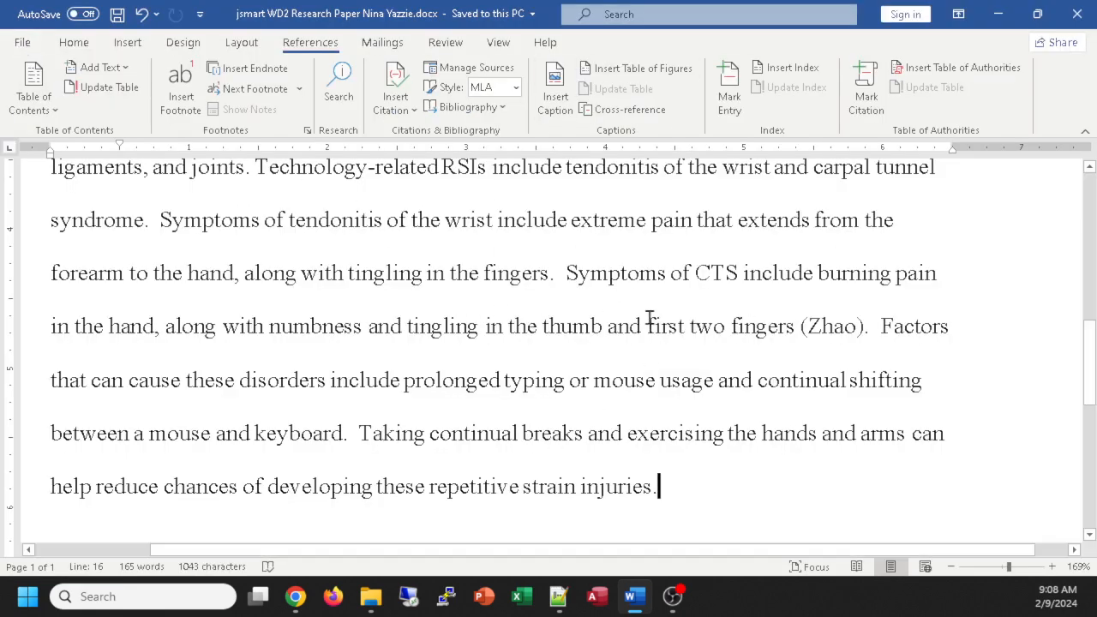
# Read through the research paper from the date and title down to the end of the repetitive strain injury paragraph.
pyautogui.scroll(6, 649, 317)
pyautogui.scroll(-5, 649, 360)
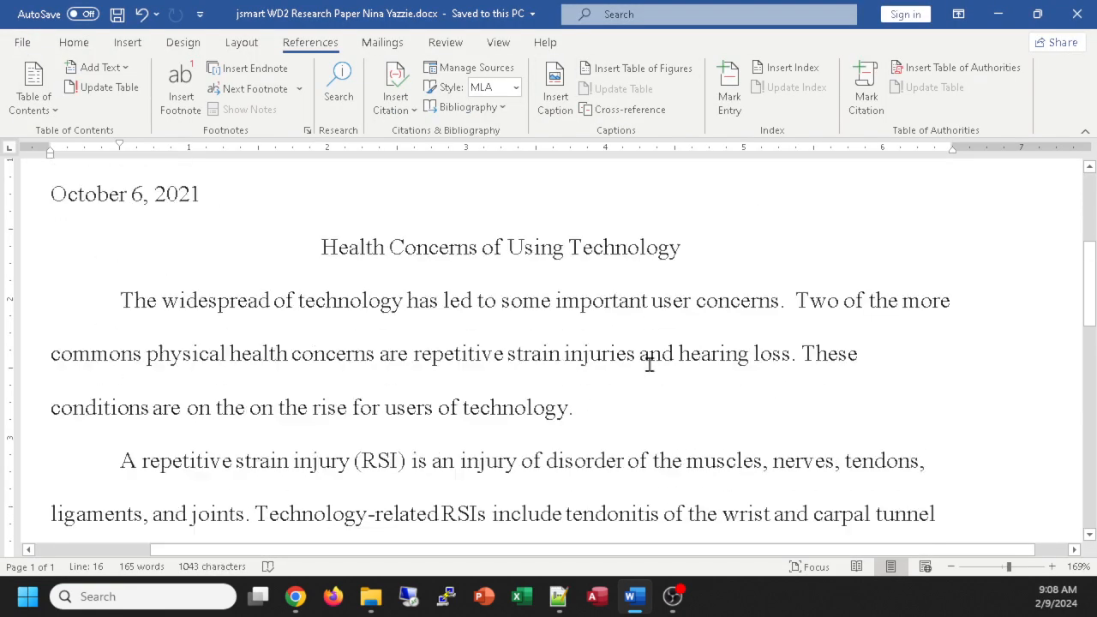
pyautogui.scroll(-7, 648, 364)
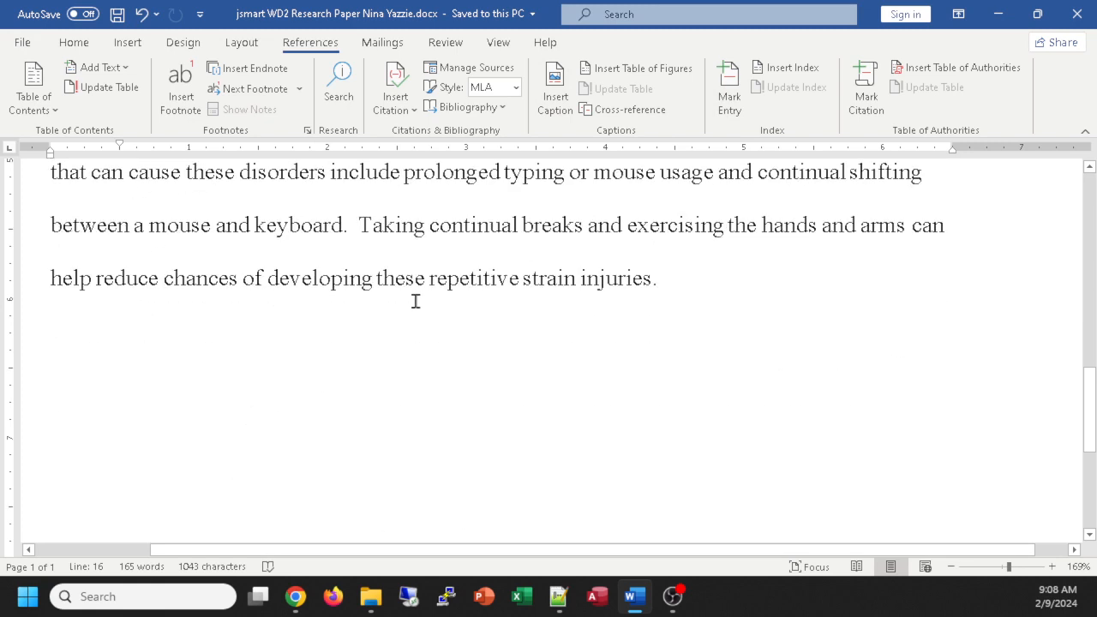
pyautogui.scroll(5, 414, 301)
pyautogui.scroll(-2, 414, 301)
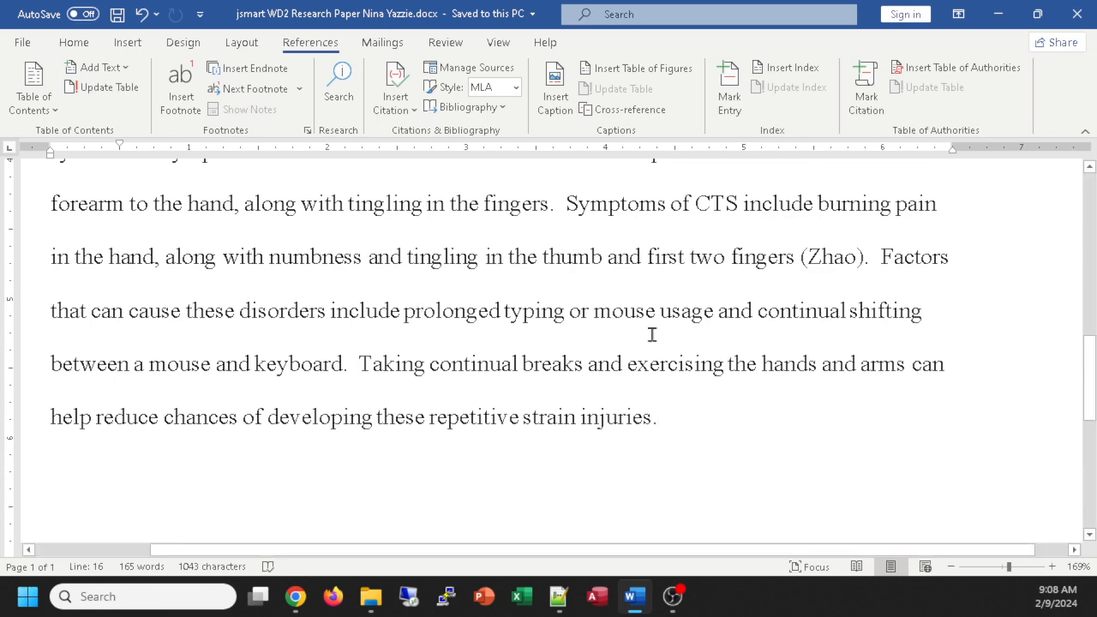
pyautogui.scroll(2, 514, 316)
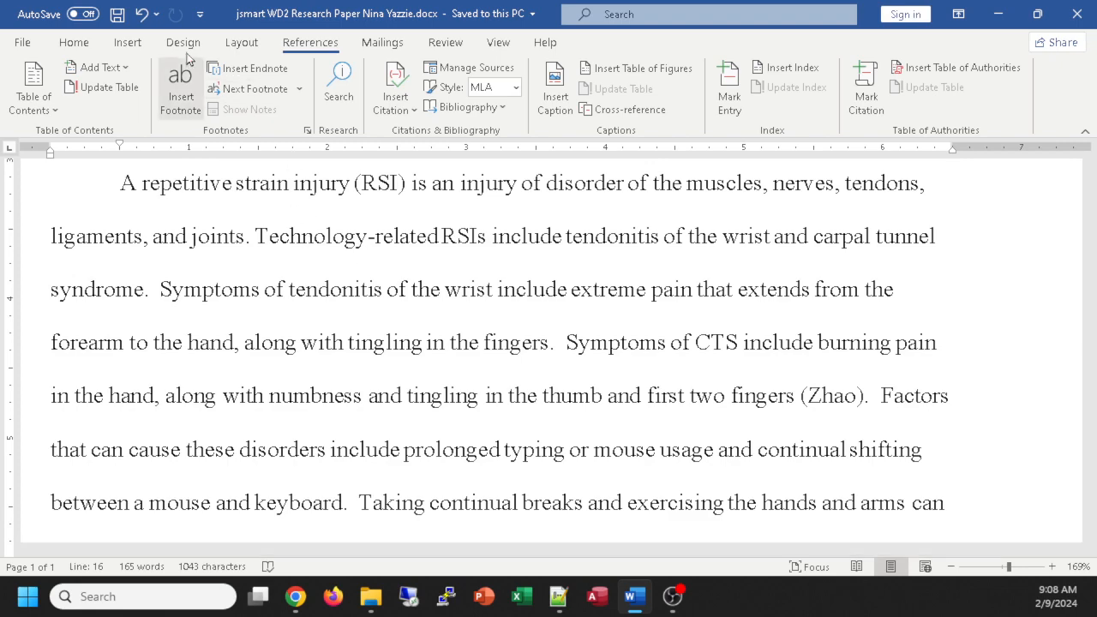
pyautogui.scroll(3, 471, 334)
pyautogui.scroll(2, 472, 328)
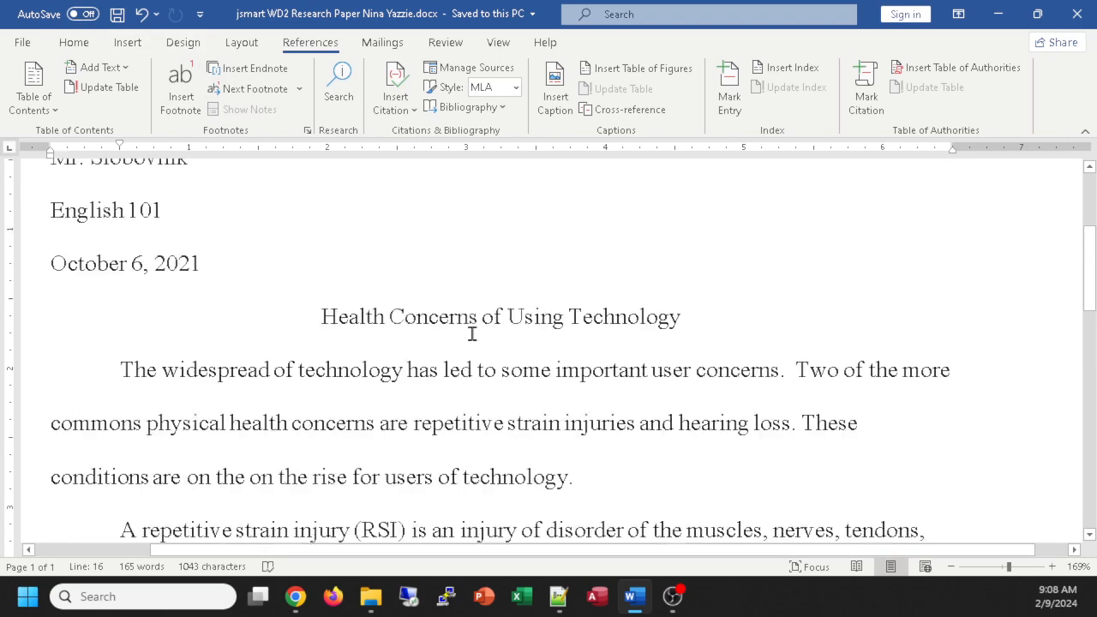
pyautogui.scroll(-9, 472, 330)
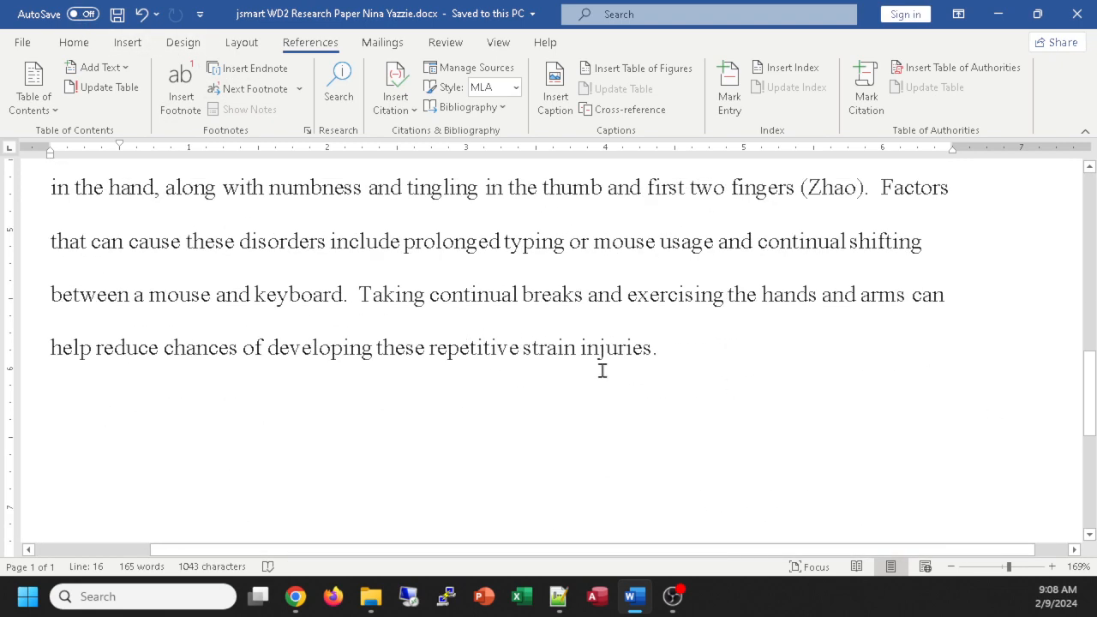
pyautogui.scroll(1, 600, 367)
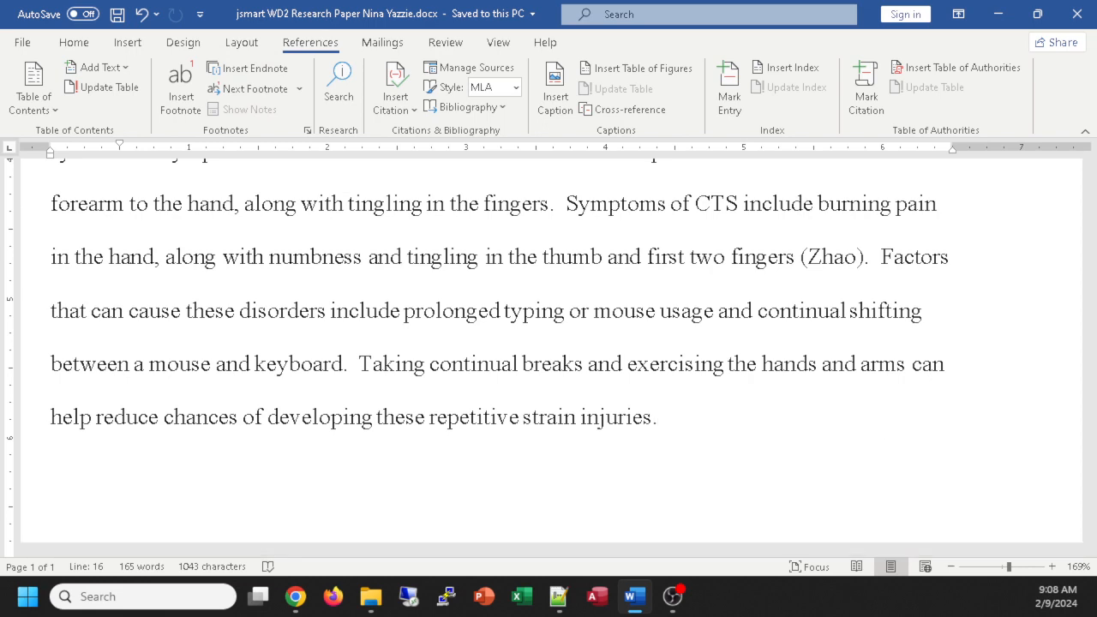
pyautogui.scroll(1, 832, 460)
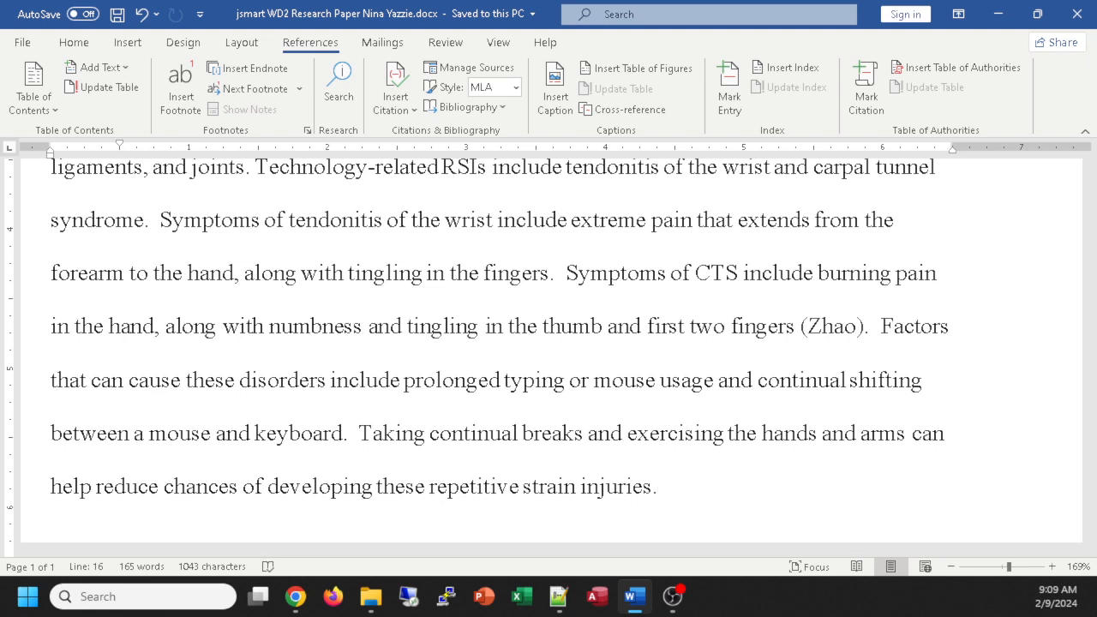
pyautogui.click(295, 596)
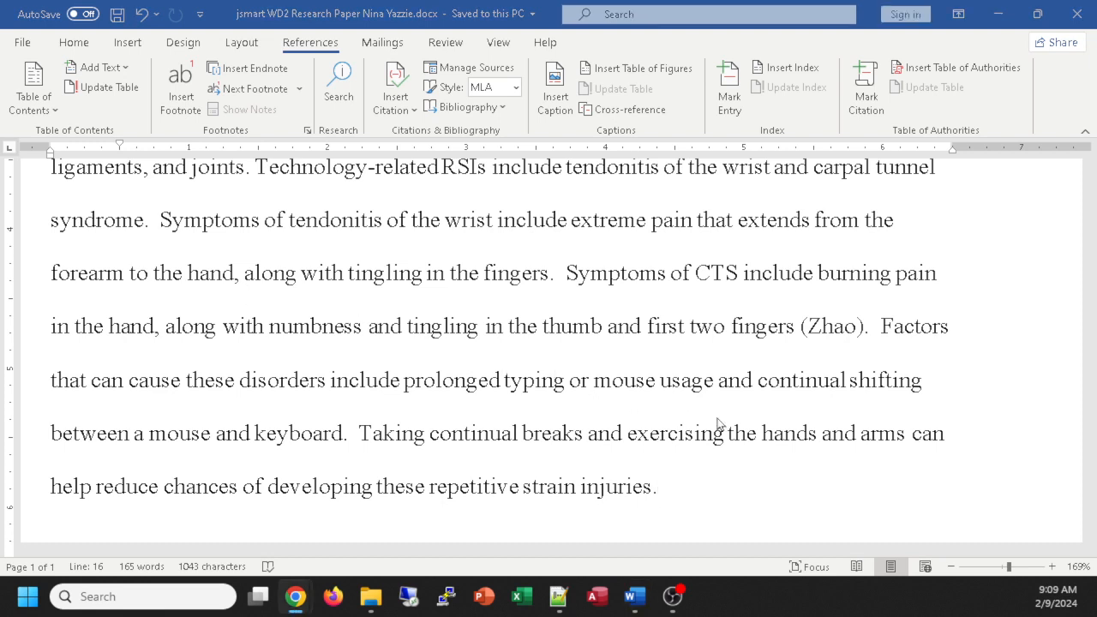
pyautogui.scroll(-1, 723, 426)
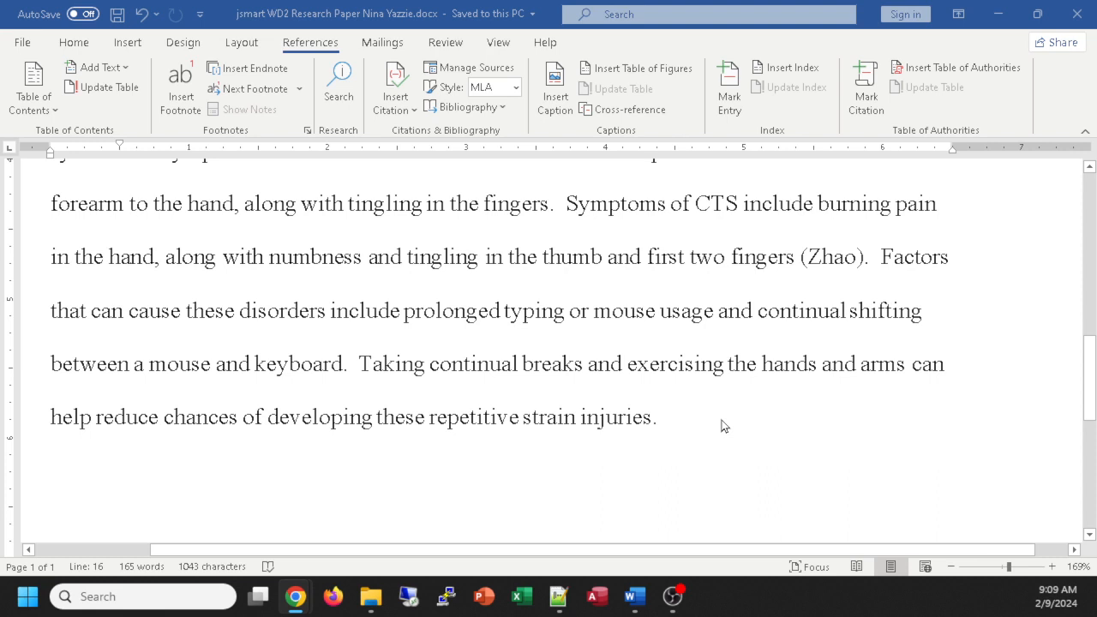